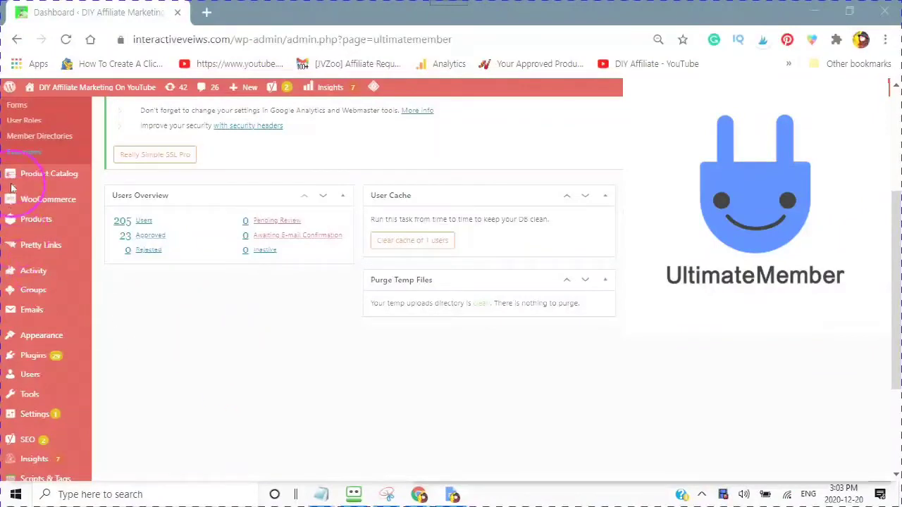
Look over the Ultimate Member dashboard, its submenu entries and the Users Overview, User Cache and Purge Temp Files boxes
scroll(156, 191, "up", 1)
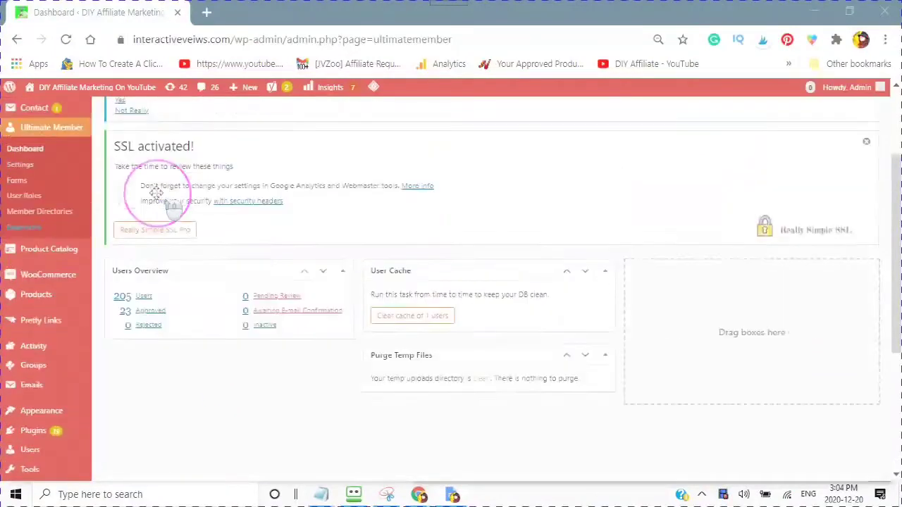
scroll(157, 192, "up", 2)
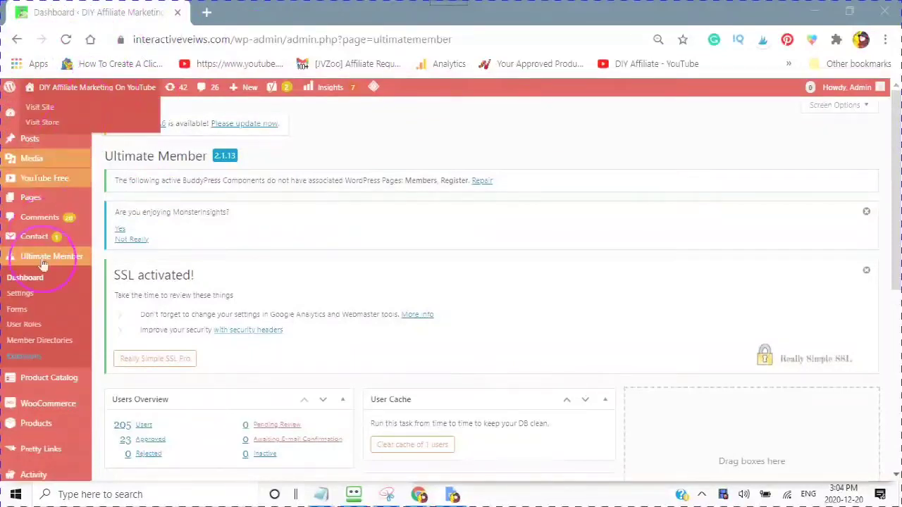
scroll(42, 264, "down", 2)
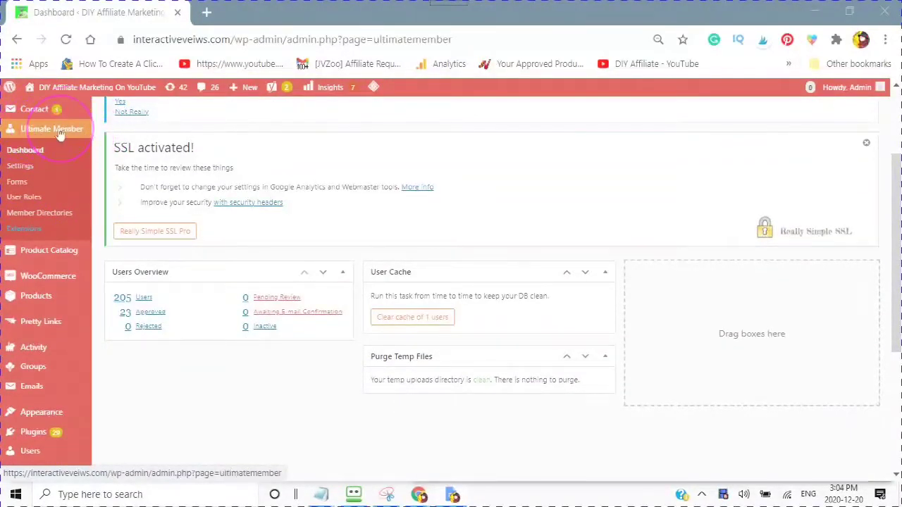
scroll(121, 198, "up", 2)
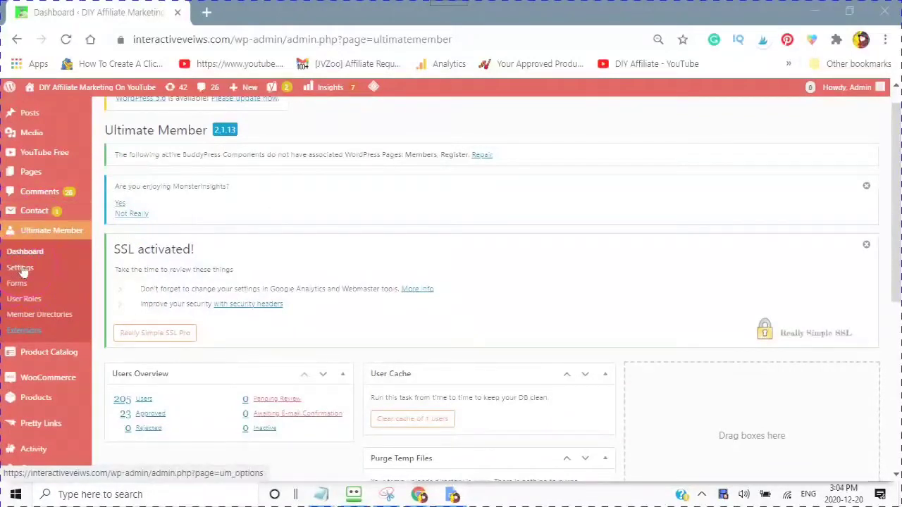
scroll(125, 238, "down", 1)
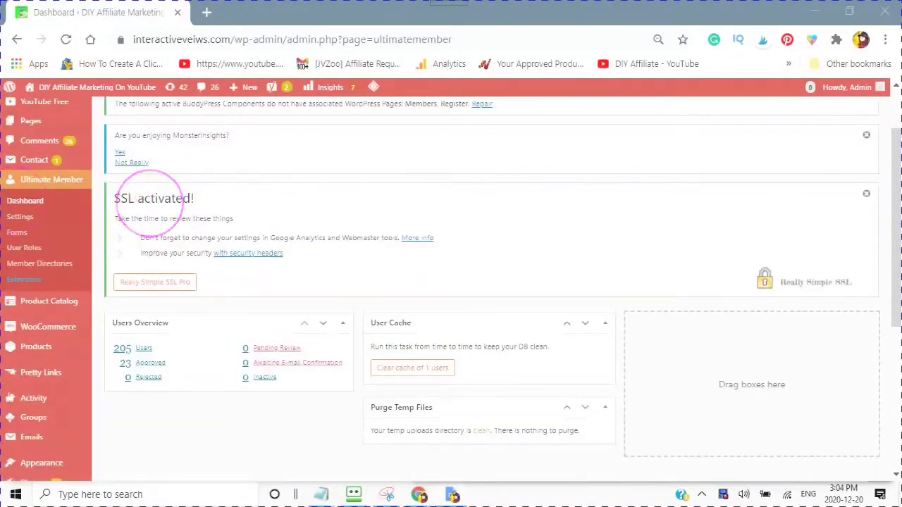
scroll(113, 223, "down", 2)
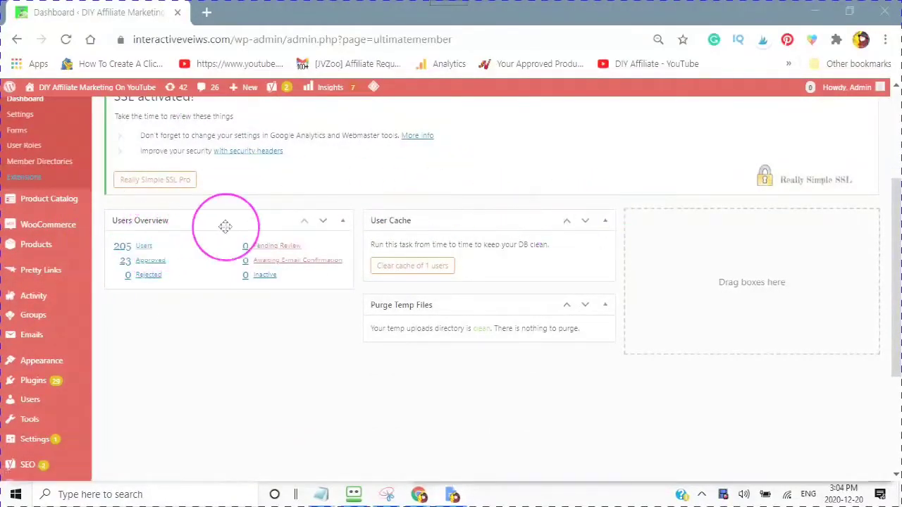
Move the Users Overview box to the empty third column and back to the first column
left_click(223, 224)
left_click_drag(222, 225, 730, 229)
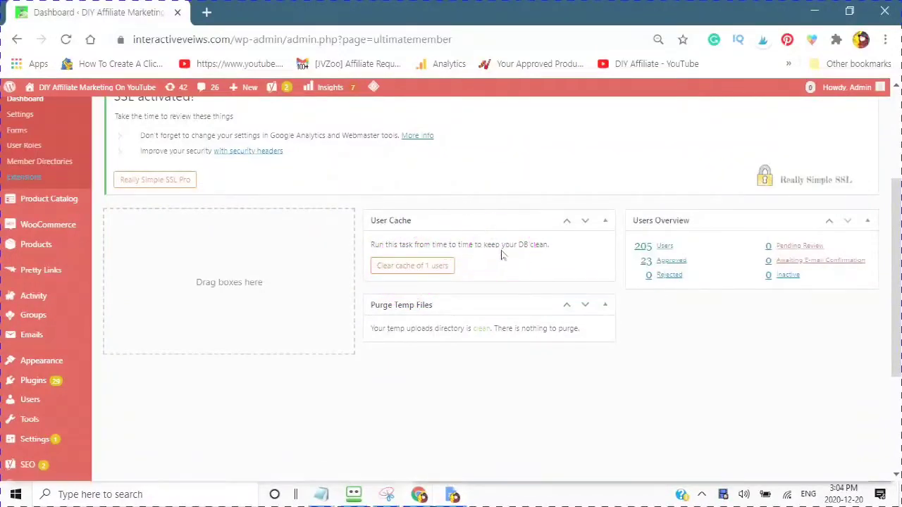
scroll(502, 255, "down", 1)
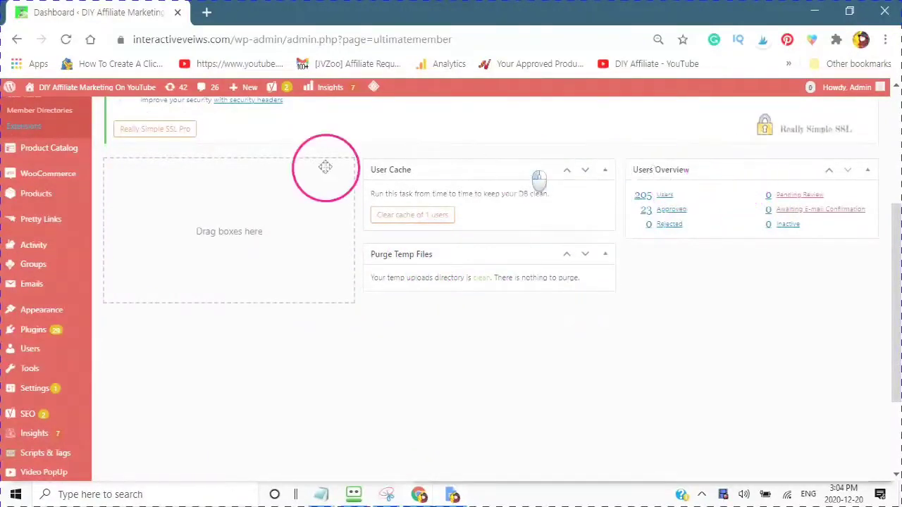
left_click_drag(325, 166, 209, 179)
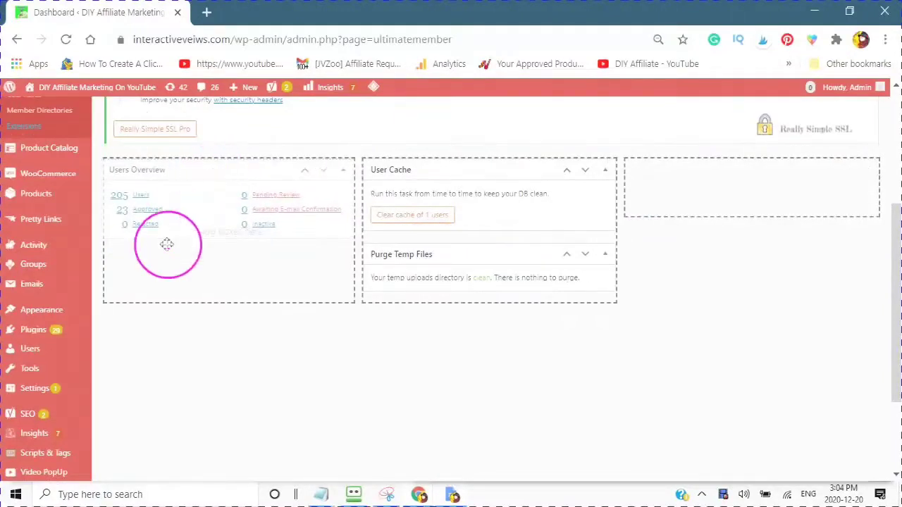
left_click_drag(192, 237, 194, 246)
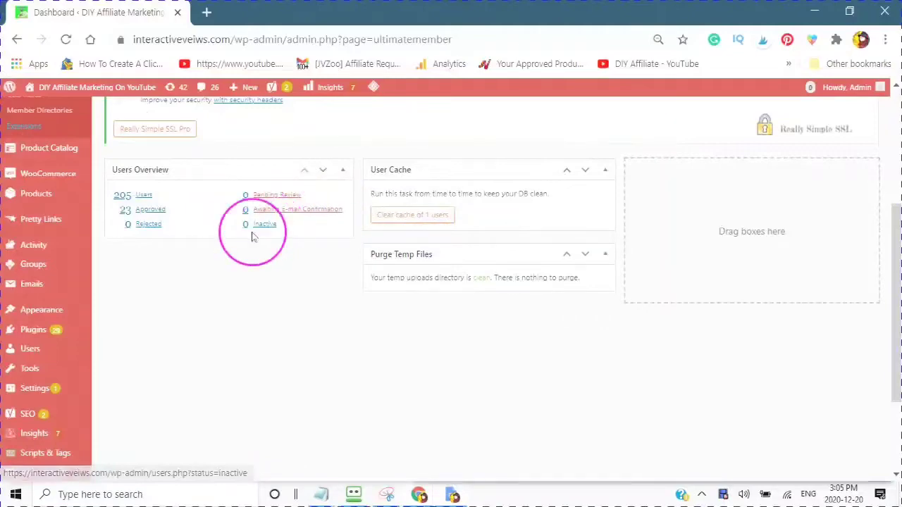
scroll(261, 243, "up", 2)
scroll(252, 243, "up", 2)
scroll(252, 246, "down", 4)
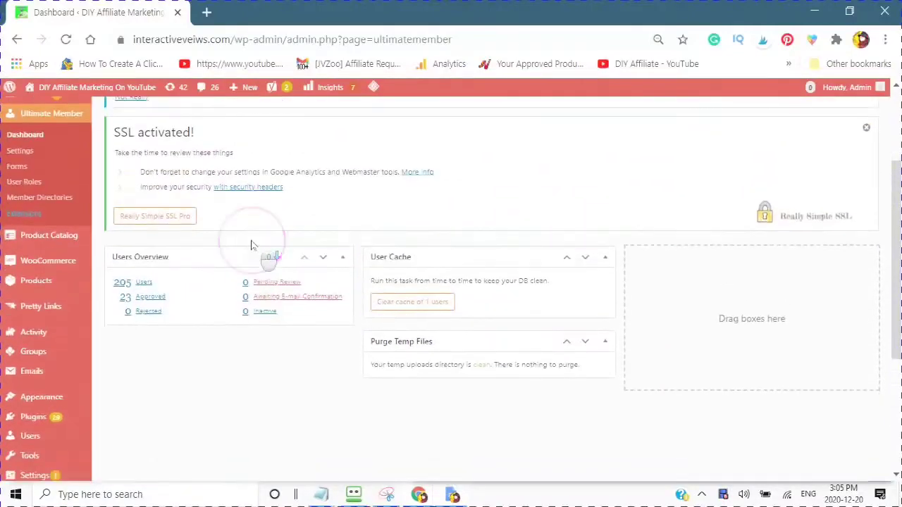
scroll(251, 256, "up", 3)
scroll(252, 260, "up", 1)
scroll(253, 212, "down", 4)
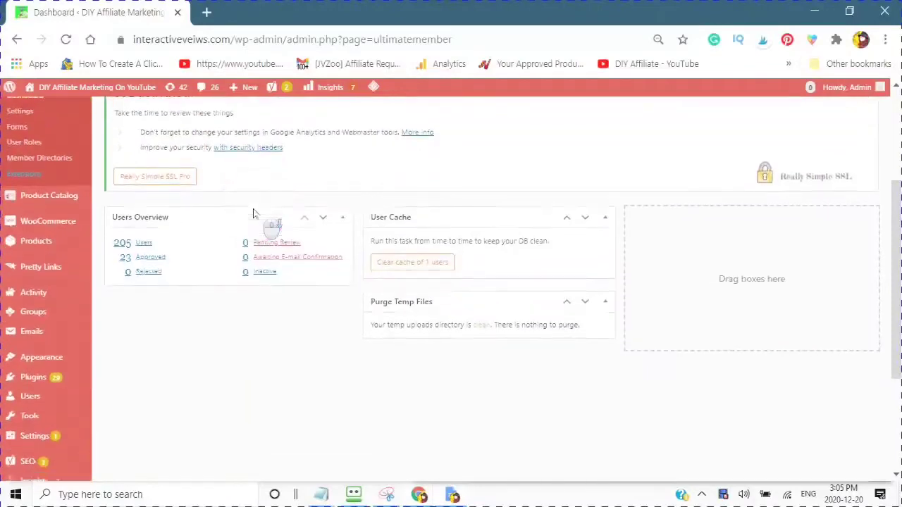
scroll(254, 237, "up", 1)
scroll(247, 244, "up", 3)
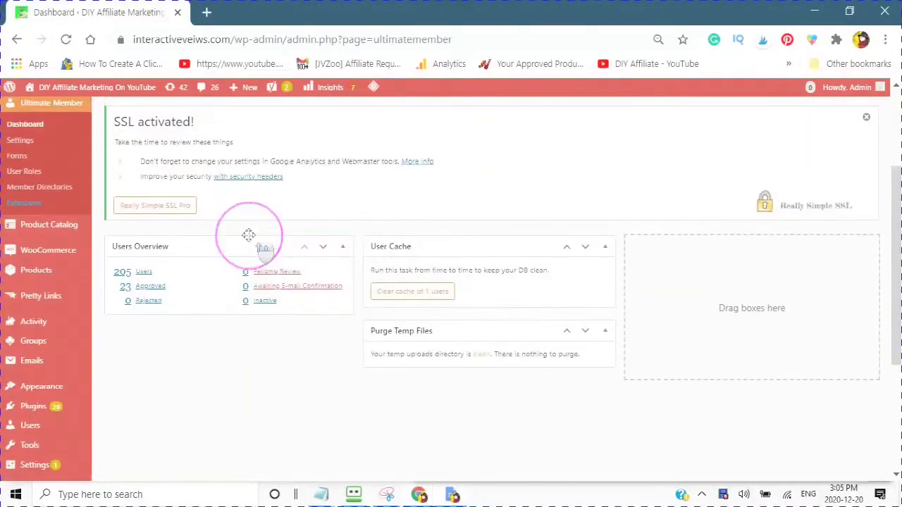
Open the Ultimate Member User Roles page and look through the list of existing roles
scroll(219, 282, "up", 3)
left_click(14, 252)
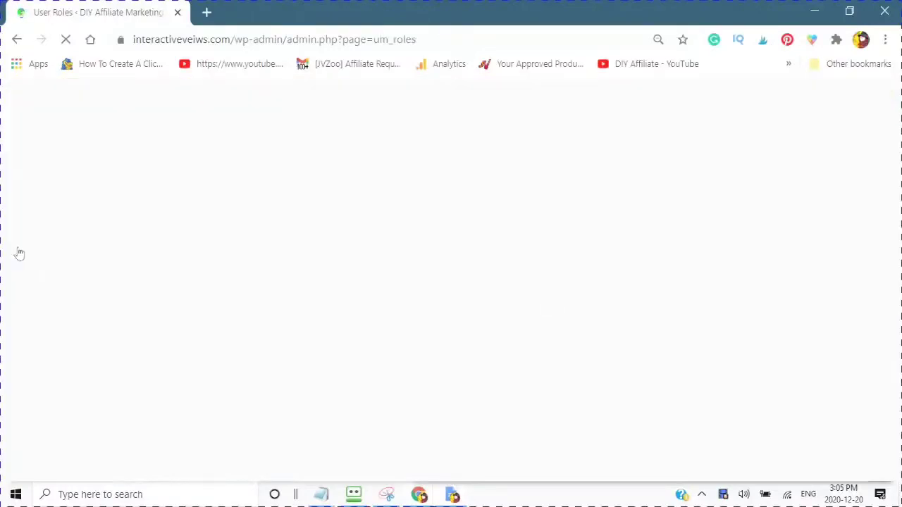
scroll(221, 332, "up", 5)
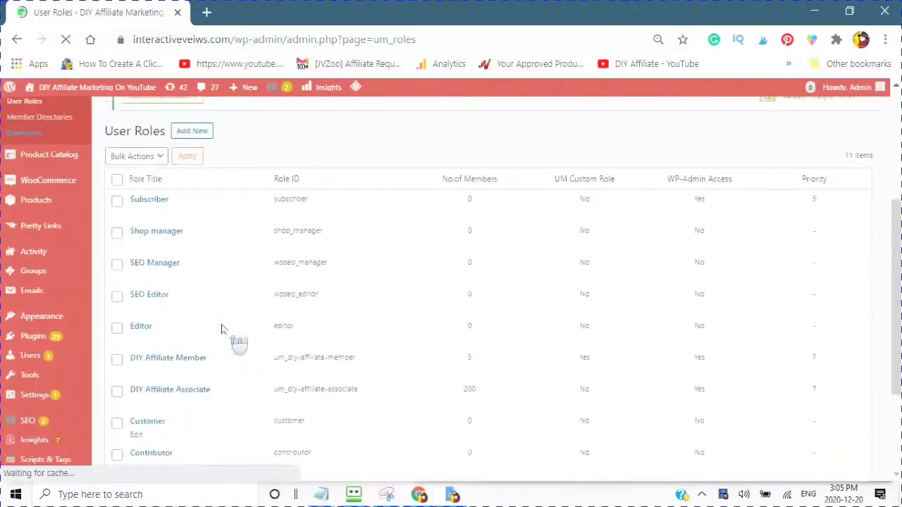
scroll(236, 308, "down", 1)
scroll(236, 308, "down", 1)
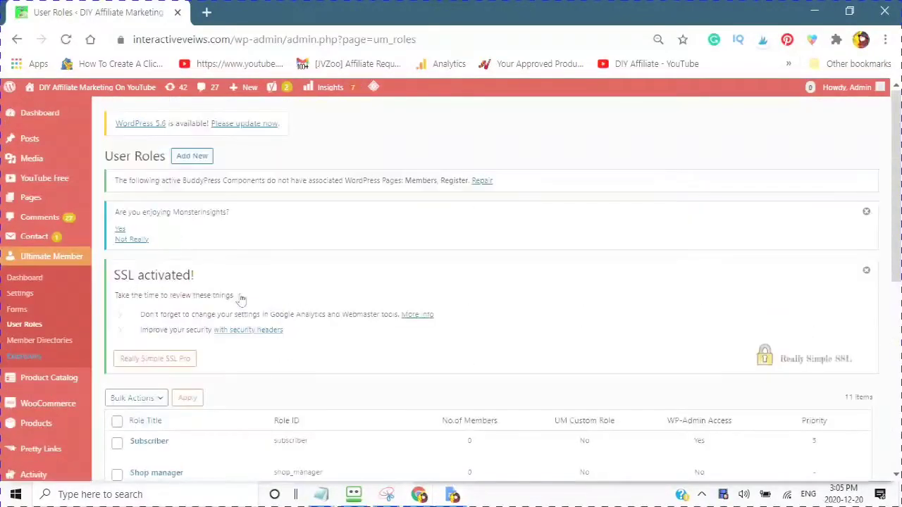
Start a new user role and title it New Subscriber
left_click(191, 158)
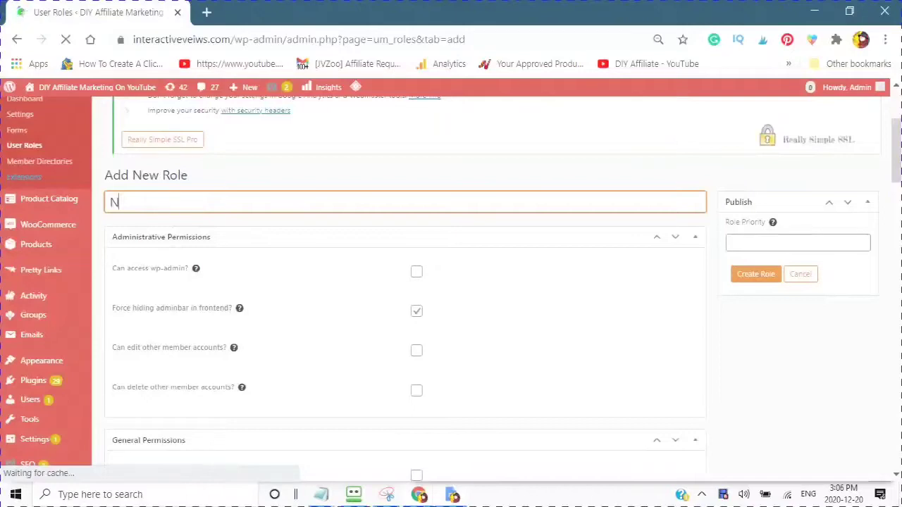
type("ew S")
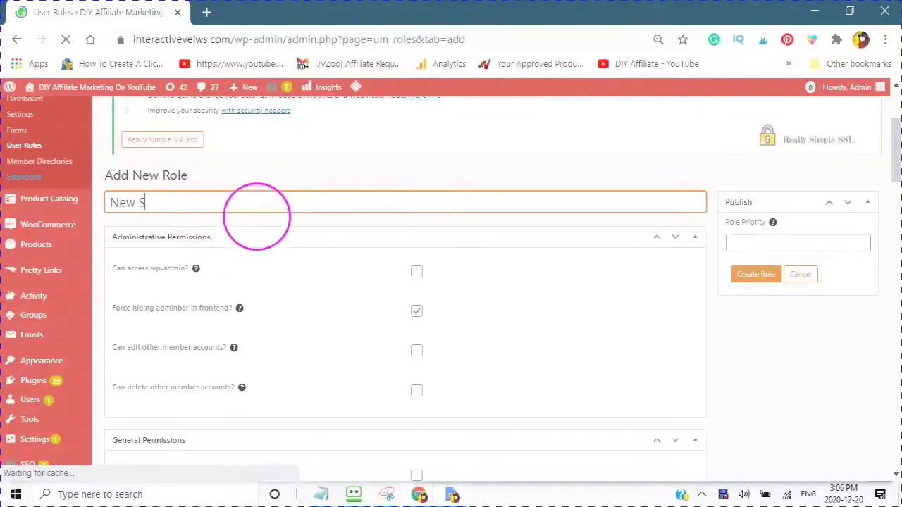
type("ubscriber")
Allow the New Subscriber role to access wp-admin and disable force hiding the adminbar in the frontend
scroll(211, 163, "down", 2)
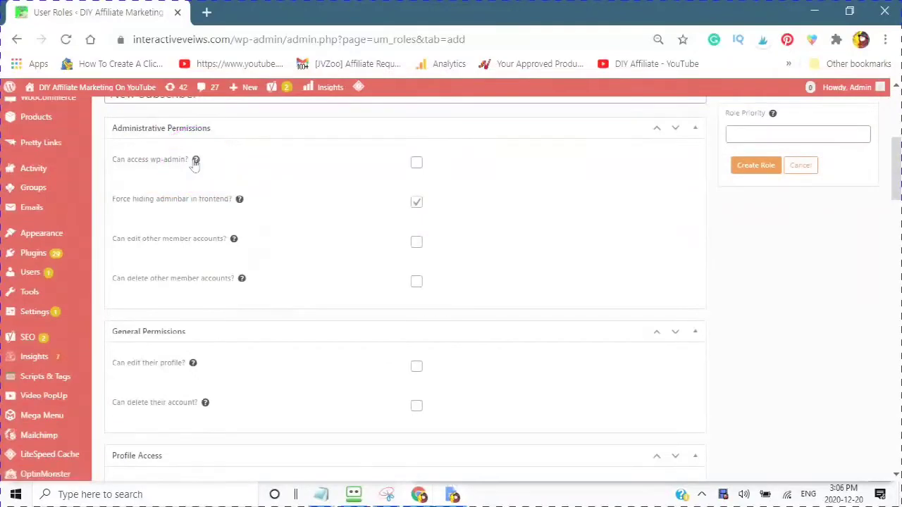
mouse_move(196, 162)
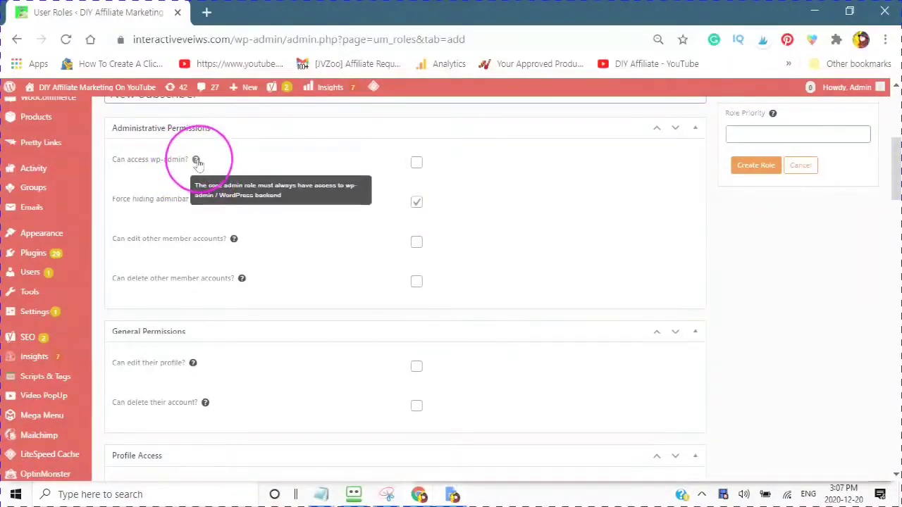
left_click(417, 164)
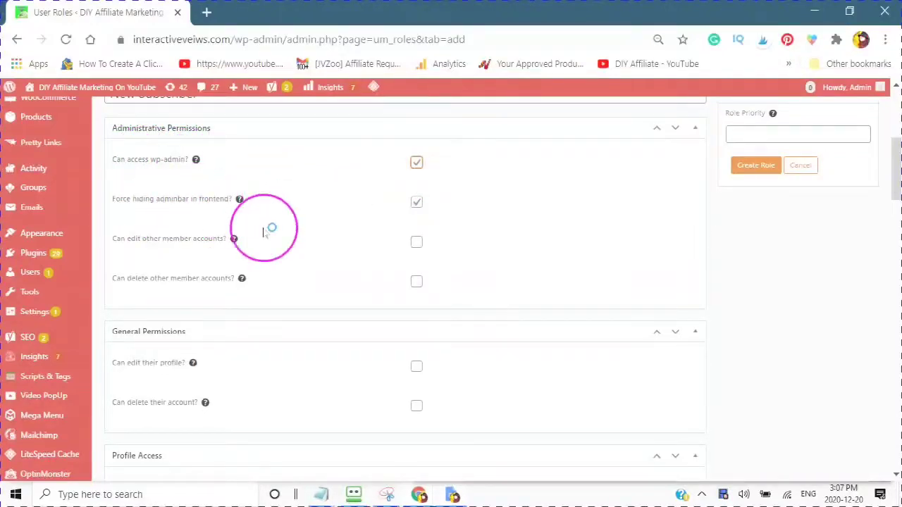
left_click(417, 204)
left_click(416, 204)
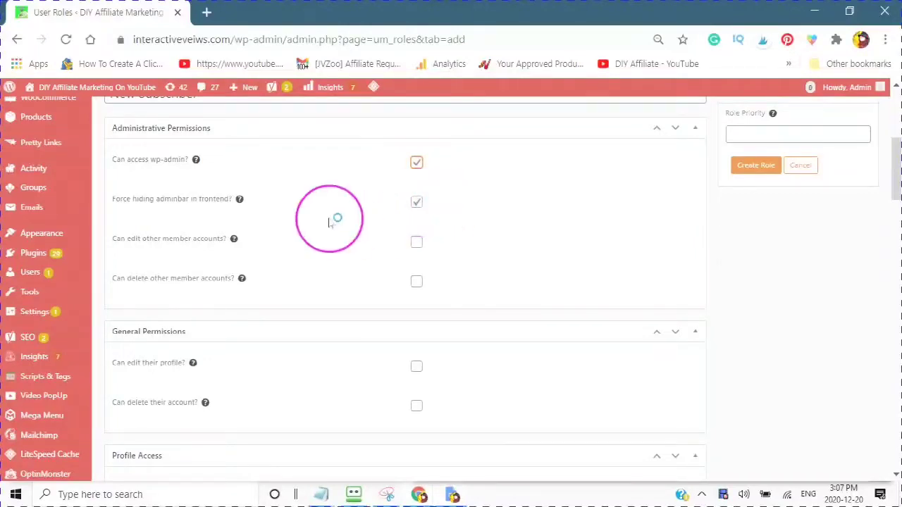
scroll(328, 222, "down", 1)
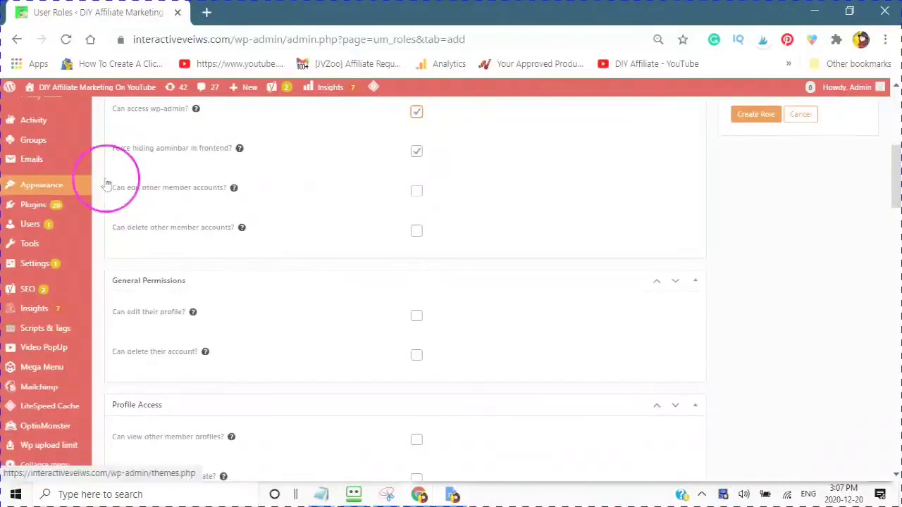
left_click(416, 151)
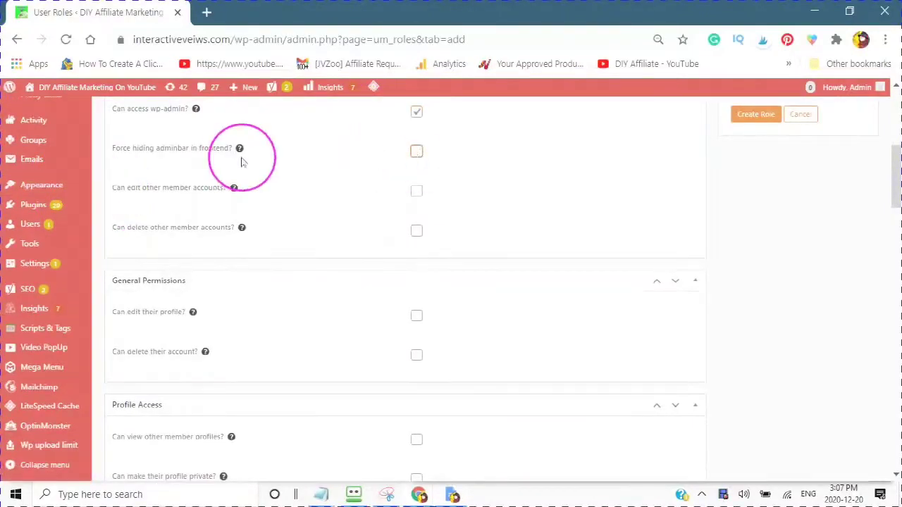
Read the help note for the option that force-hides the adminbar in the frontend
mouse_move(239, 152)
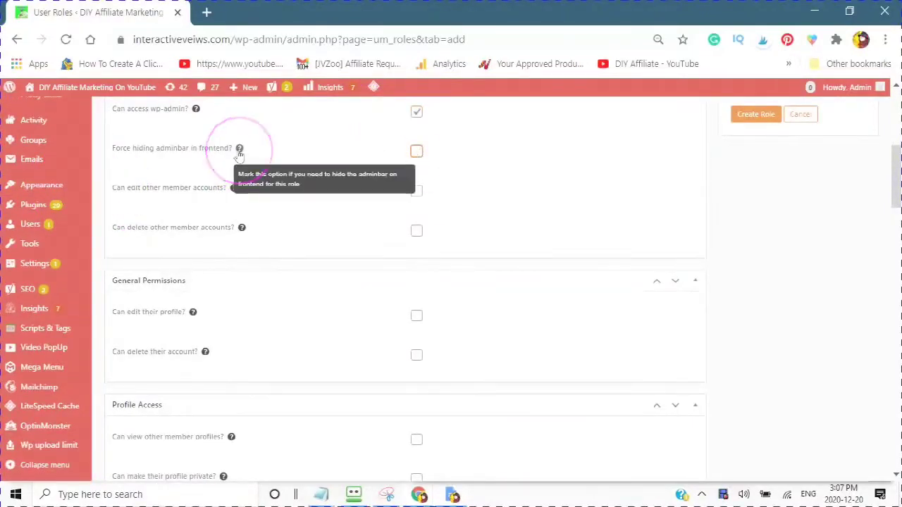
left_click(236, 159)
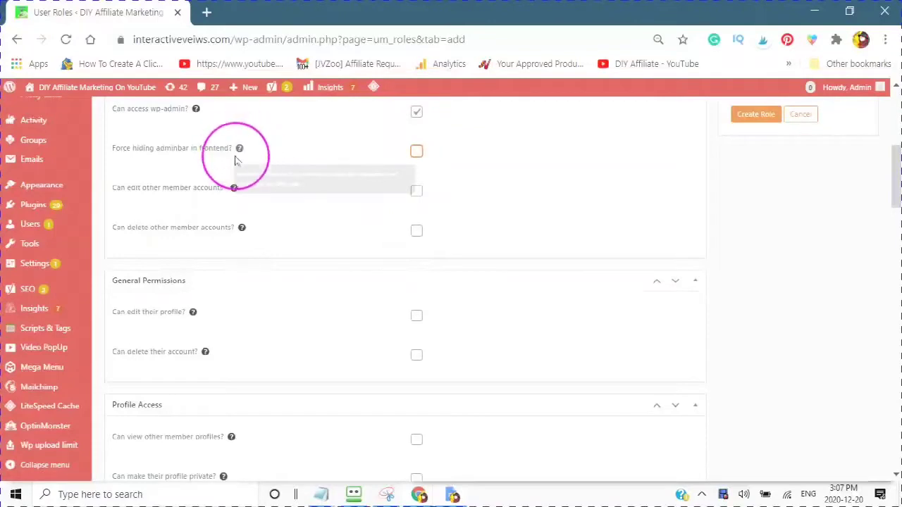
left_click(240, 149)
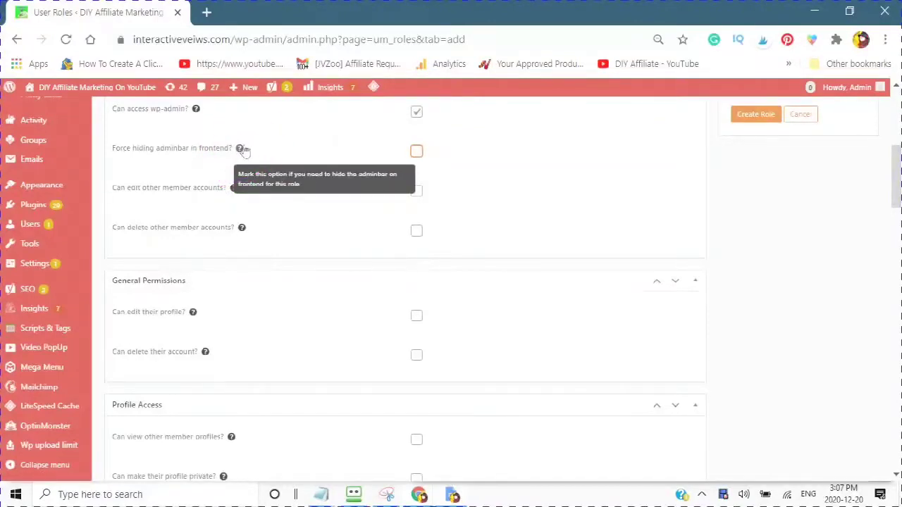
left_click(241, 149)
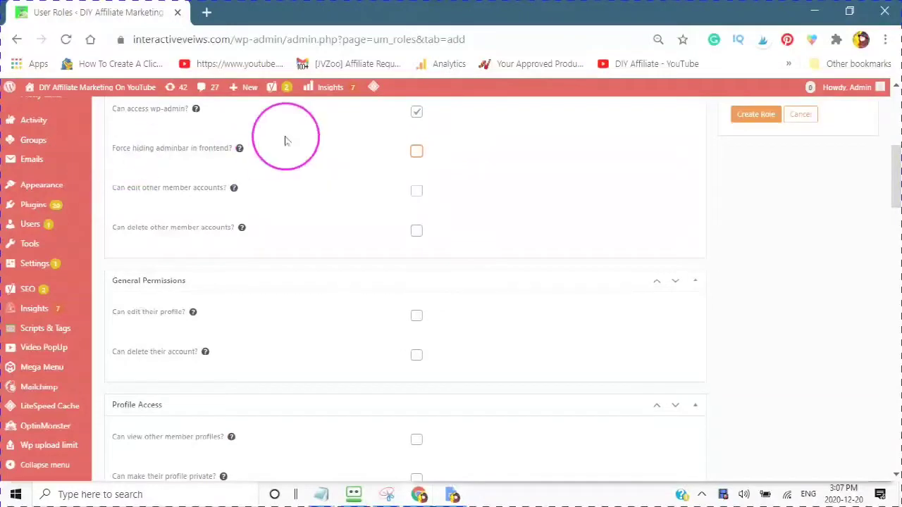
Review the role's administrative permissions, general permissions and profile access options
scroll(331, 172, "up", 1)
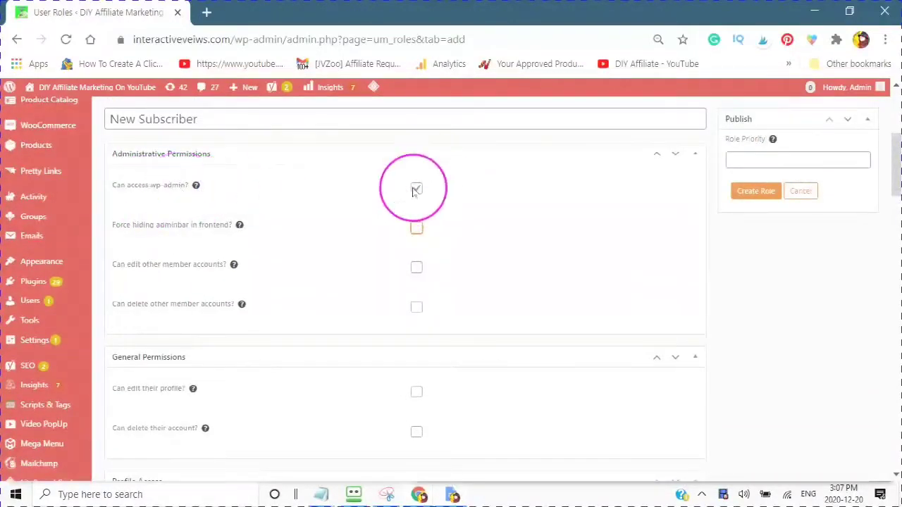
scroll(358, 214, "down", 1)
scroll(338, 185, "down", 1)
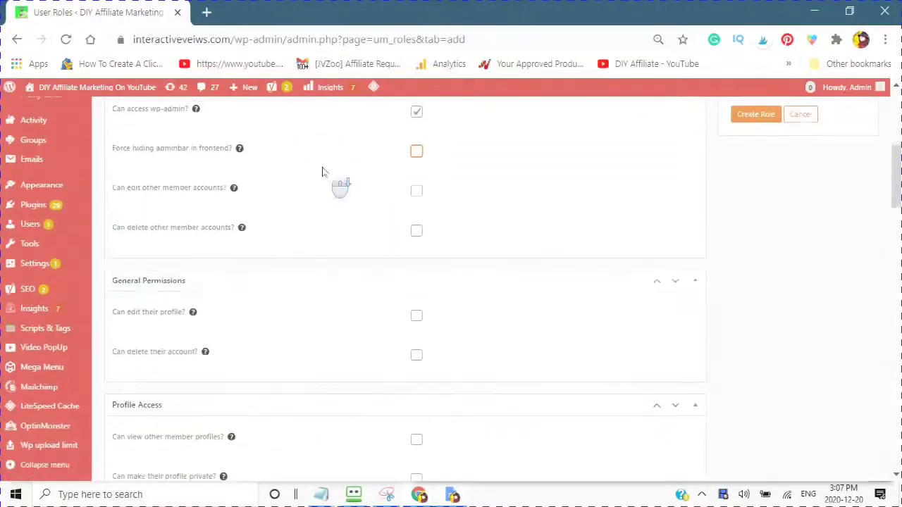
scroll(332, 185, "up", 1)
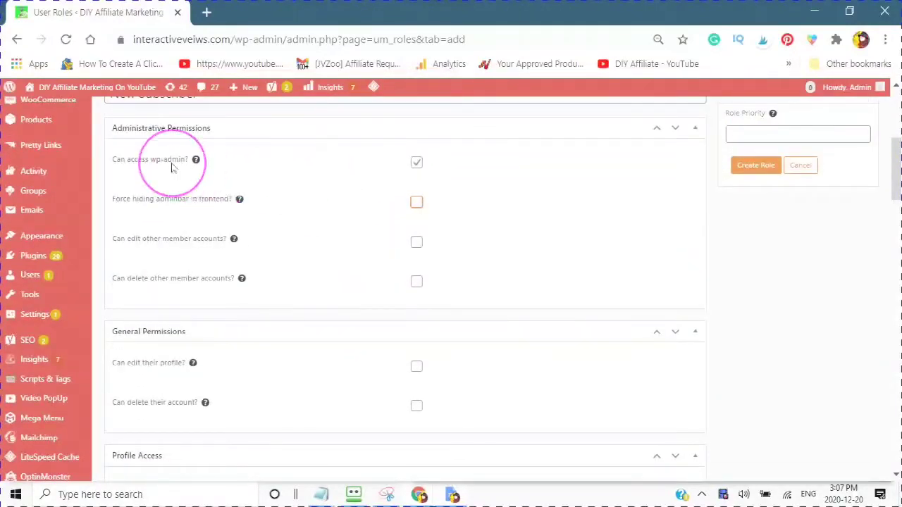
scroll(346, 169, "down", 1)
scroll(346, 169, "down", 1)
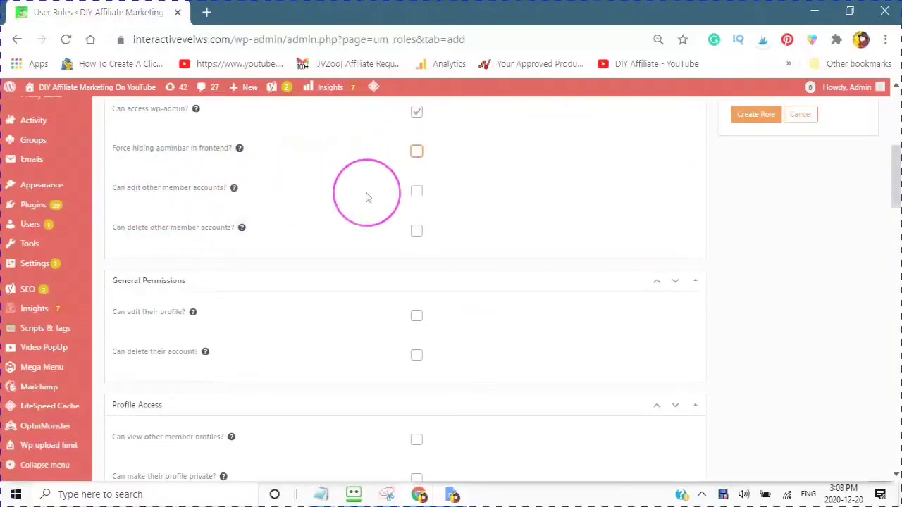
scroll(185, 171, "up", 3)
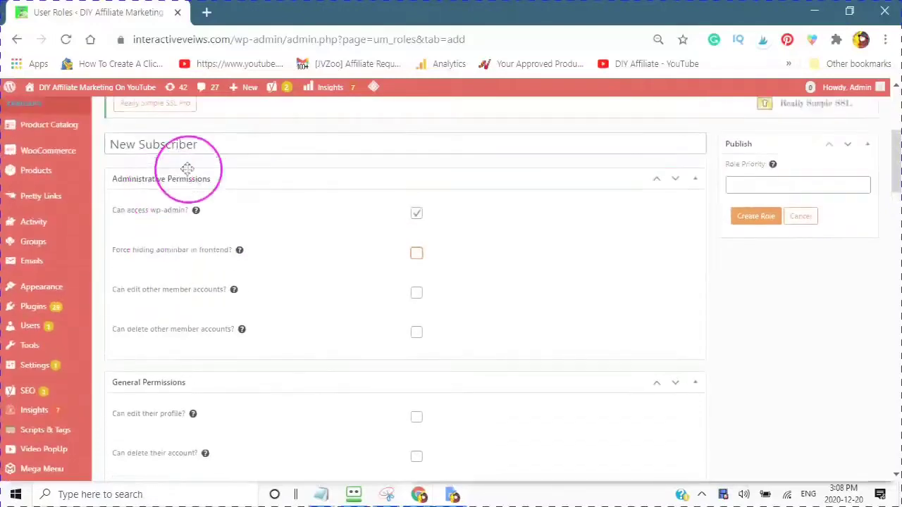
scroll(293, 255, "down", 3)
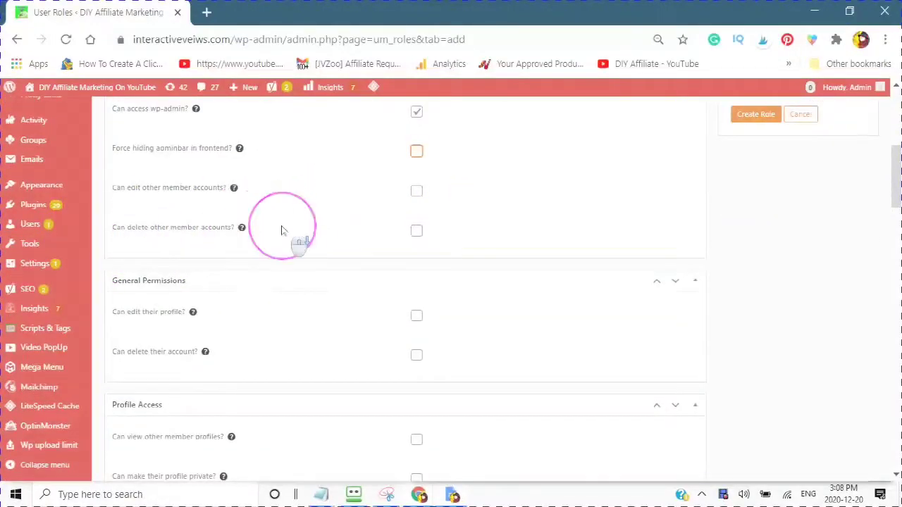
scroll(278, 236, "down", 2)
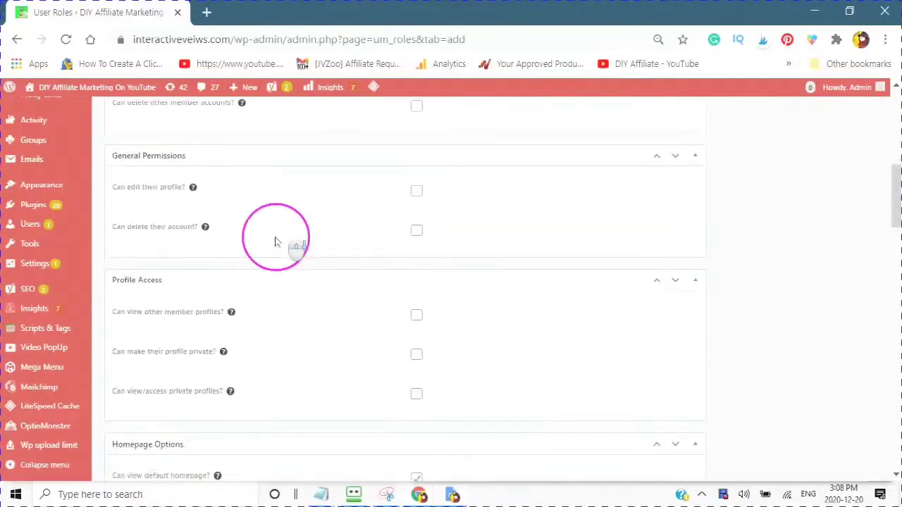
Allow the New Subscriber role to edit their own profile and delete their own account
left_click(417, 189)
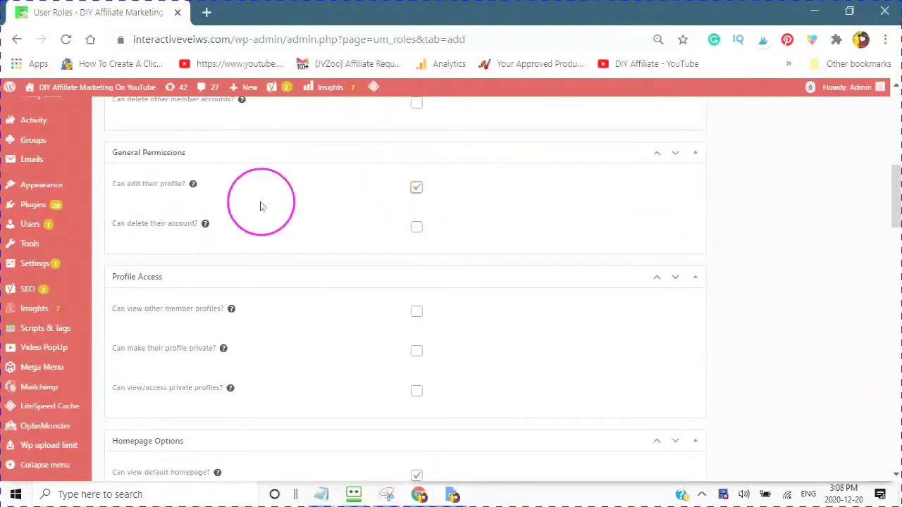
left_click(416, 227)
Allow the role to view other member profiles, limited to the DIY Affiliate Associate and DIY Affiliate Member roles
scroll(294, 258, "down", 2)
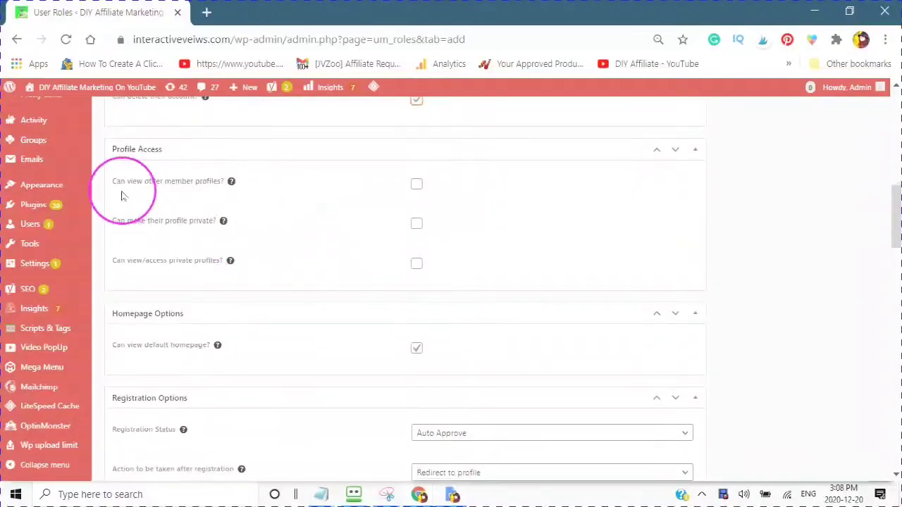
left_click(417, 184)
left_click(416, 184)
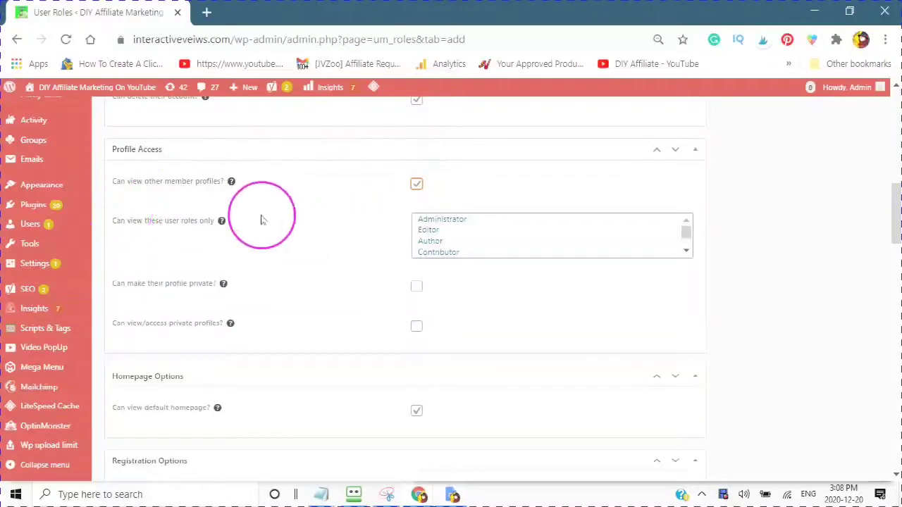
scroll(470, 237, "down", 3)
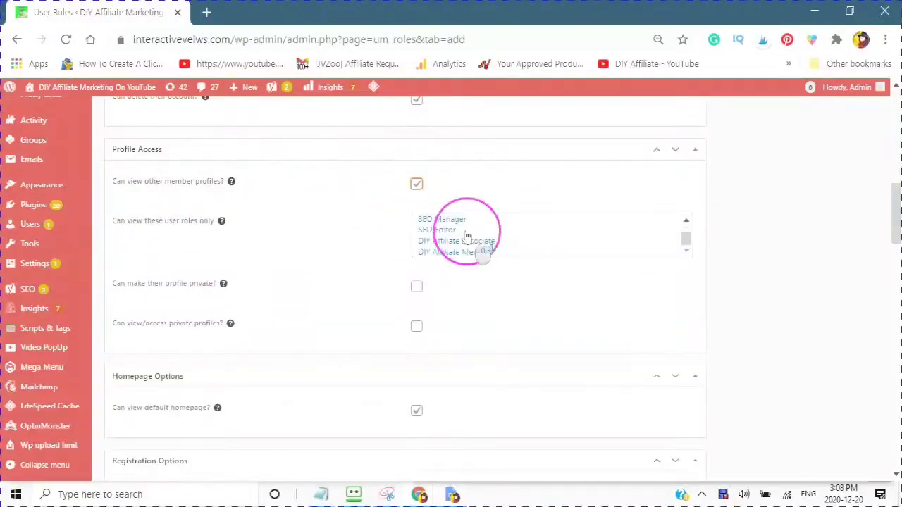
left_click(415, 241)
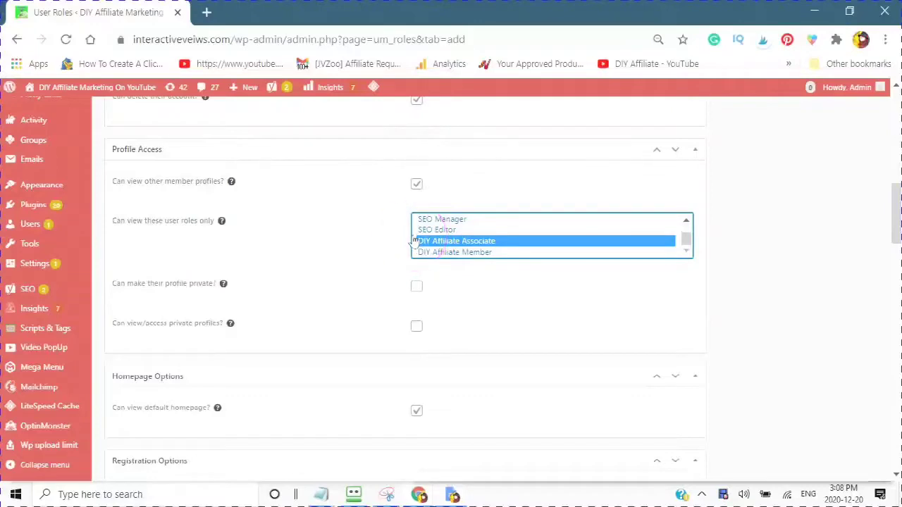
key("shift+Down")
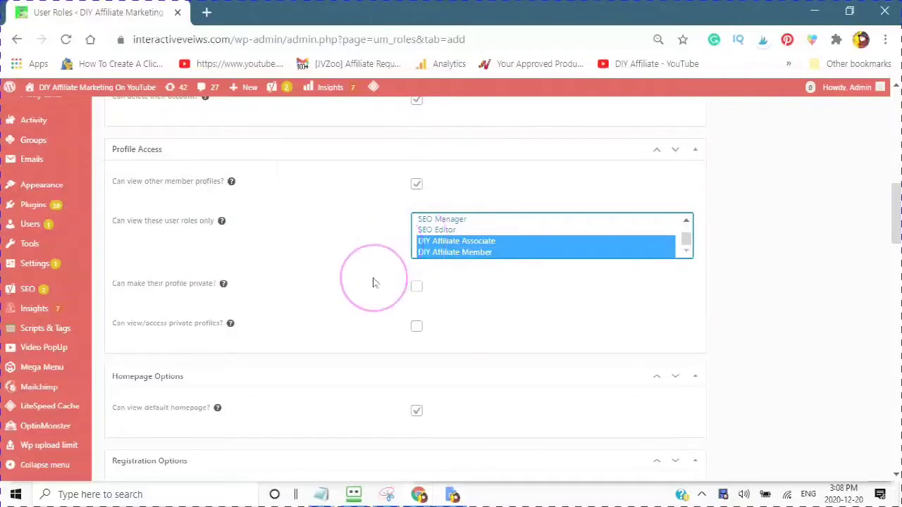
left_click(389, 277)
Review the role's private profile permissions and the default homepage option
scroll(372, 270, "down", 1)
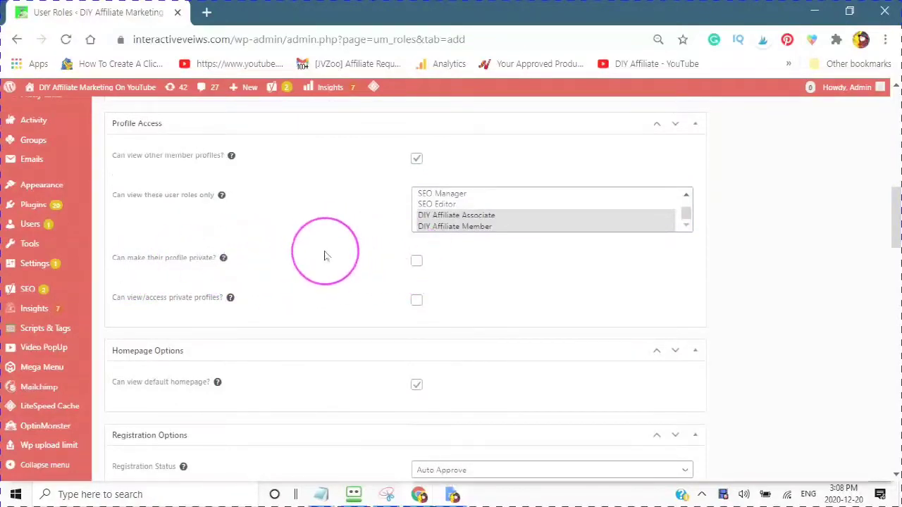
scroll(326, 255, "down", 1)
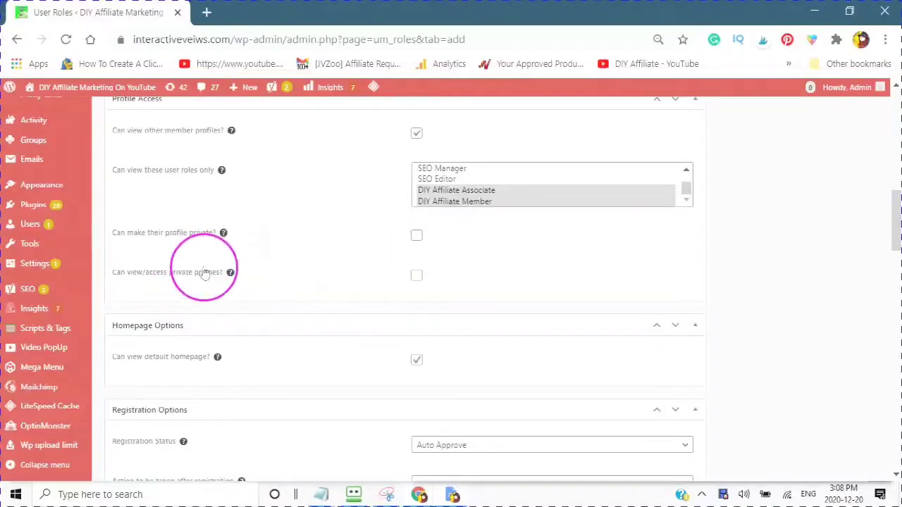
scroll(361, 274, "down", 3)
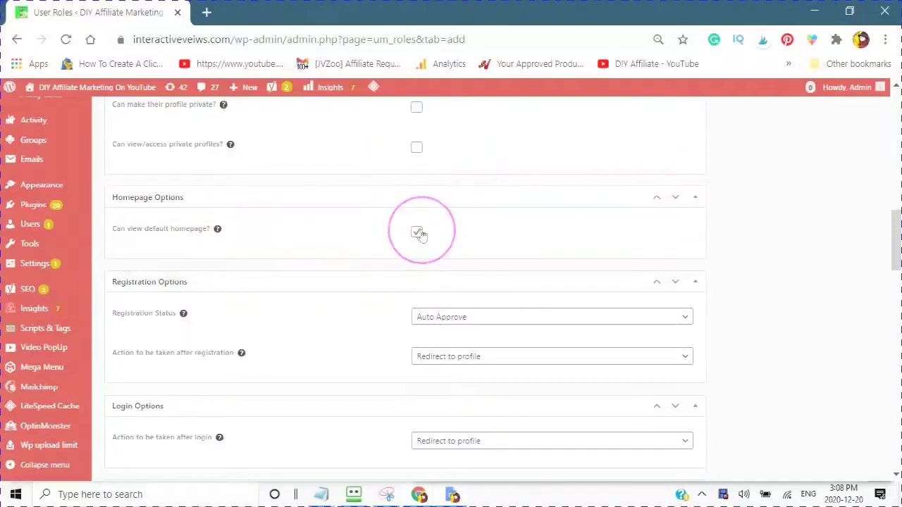
scroll(346, 239, "down", 2)
scroll(345, 232, "up", 2)
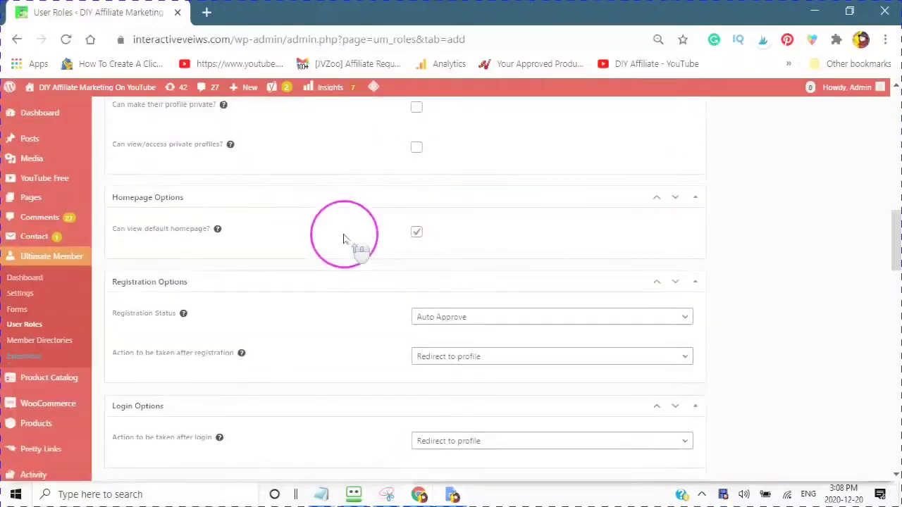
scroll(344, 219, "up", 1)
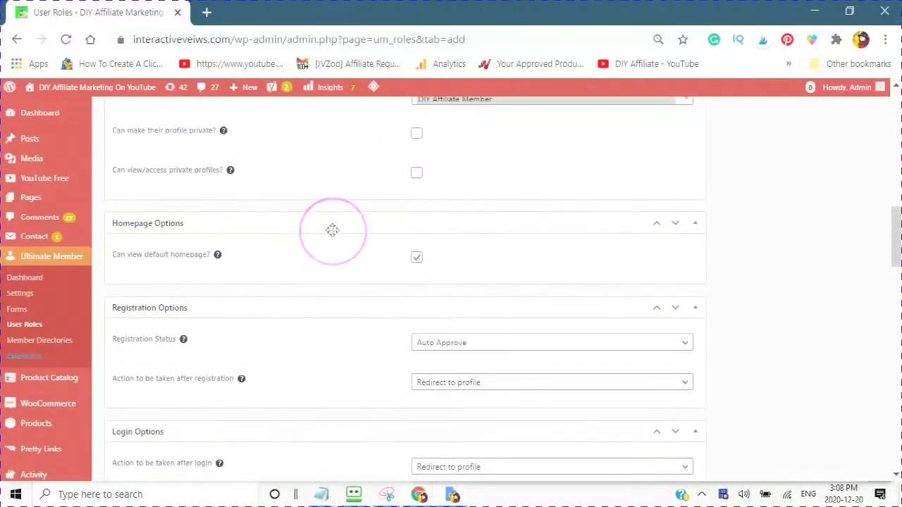
scroll(332, 230, "up", 1)
scroll(332, 229, "down", 3)
scroll(328, 230, "up", 1)
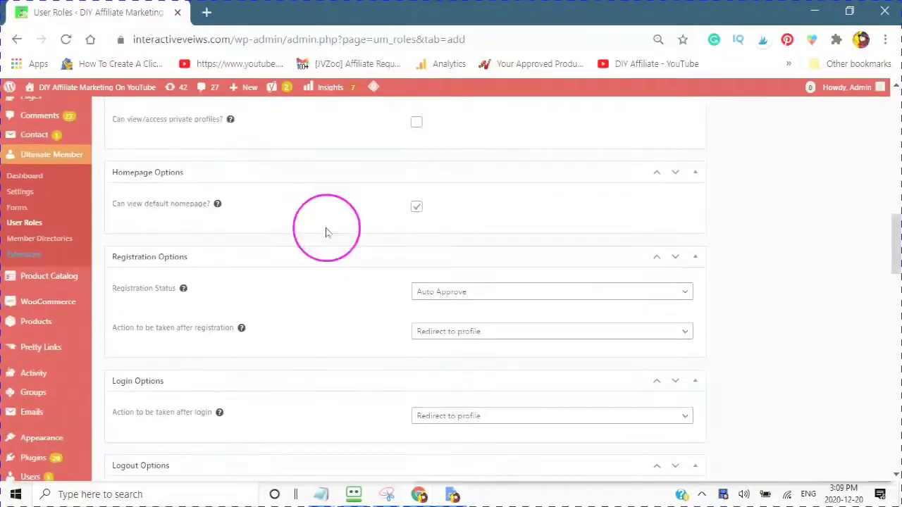
scroll(327, 233, "up", 1)
scroll(323, 226, "down", 1)
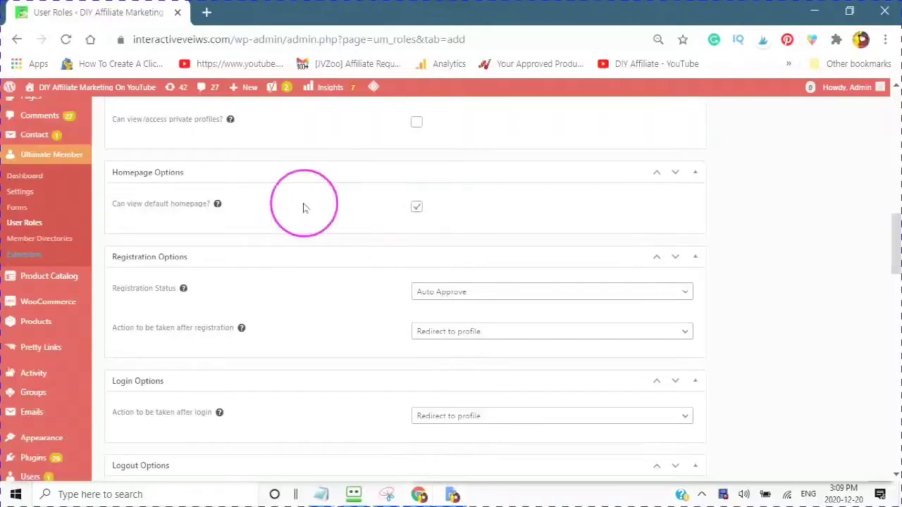
Set the registration status to Require Email Activation and enable logging users in after they validate the activation link
scroll(313, 204, "down", 3)
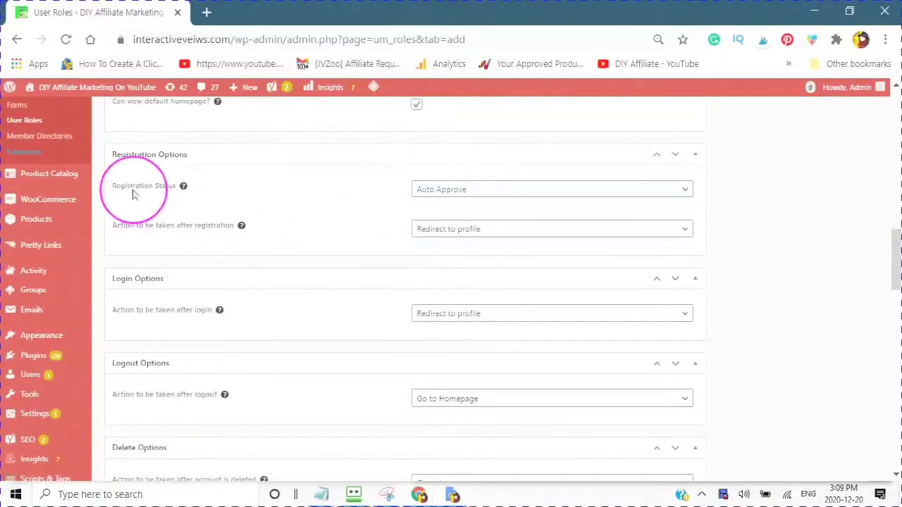
left_click(686, 191)
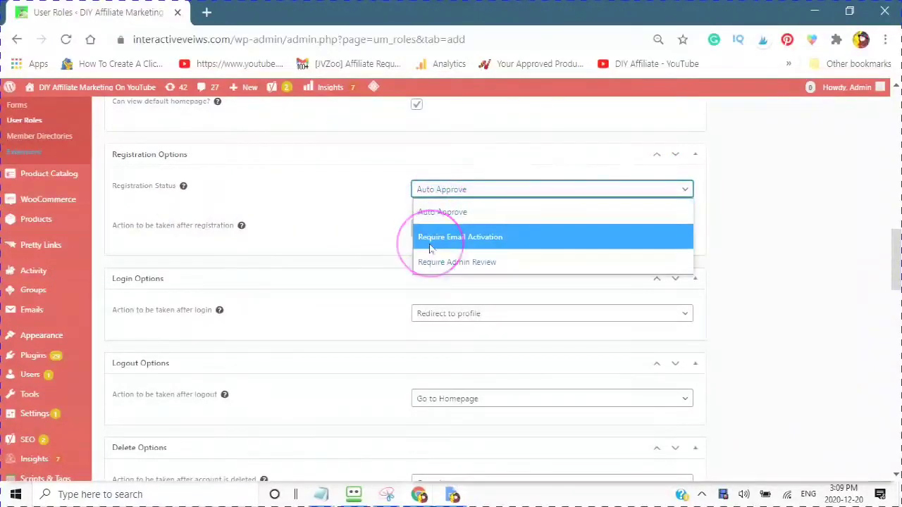
left_click(436, 272)
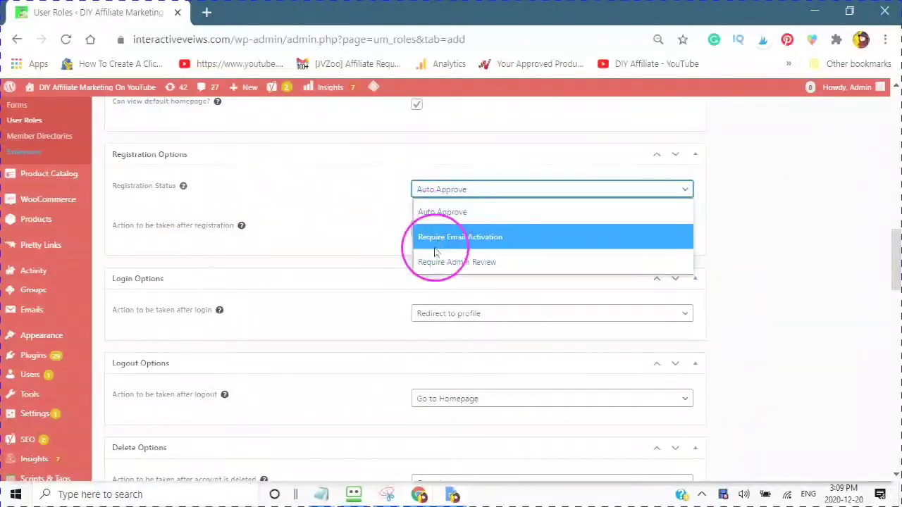
left_click(427, 240)
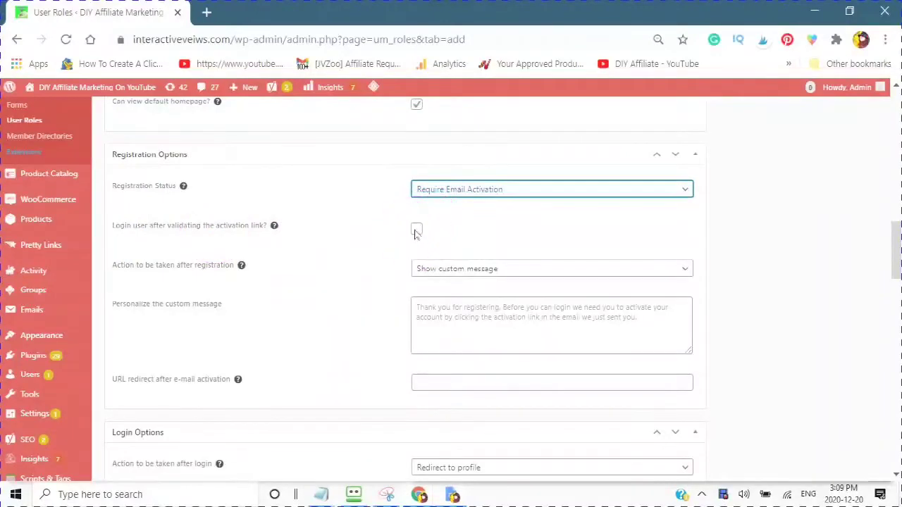
scroll(388, 301, "down", 1)
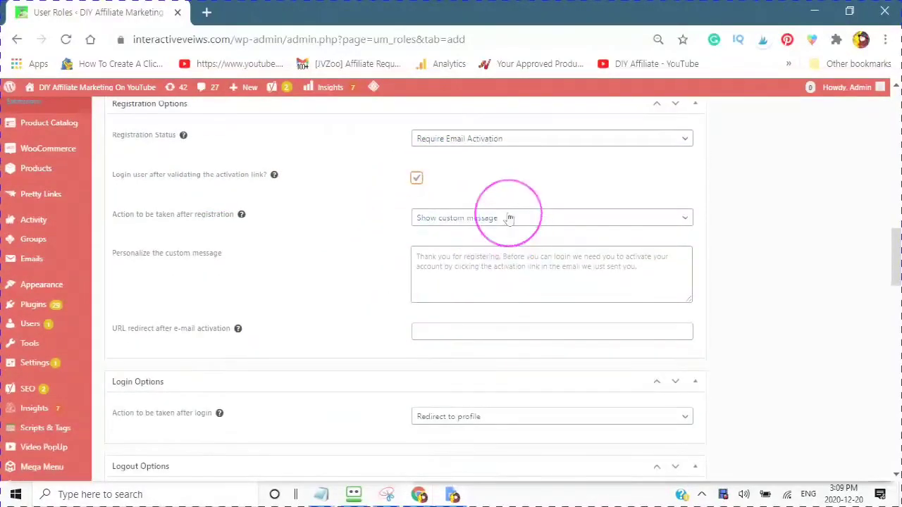
scroll(346, 282, "down", 2)
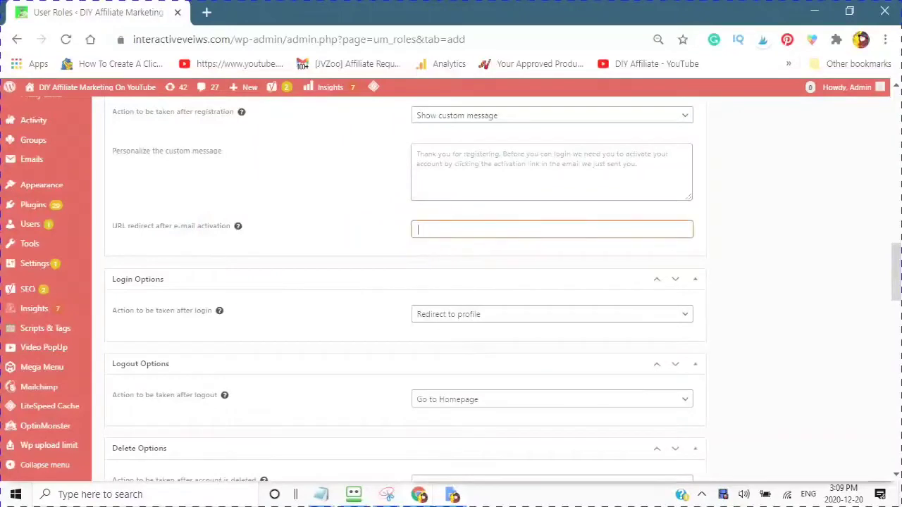
left_click(421, 228)
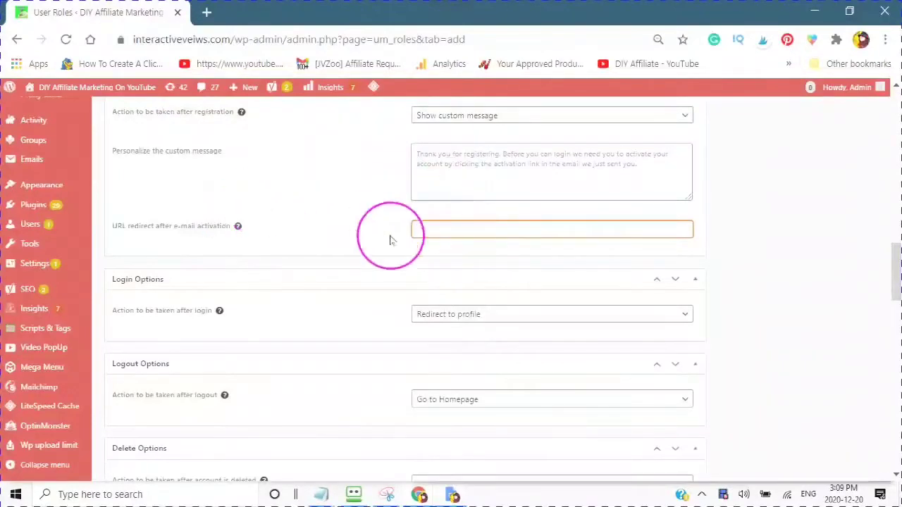
Set the action taken after login to Redirect to WordPress Admin
scroll(360, 200, "down", 2)
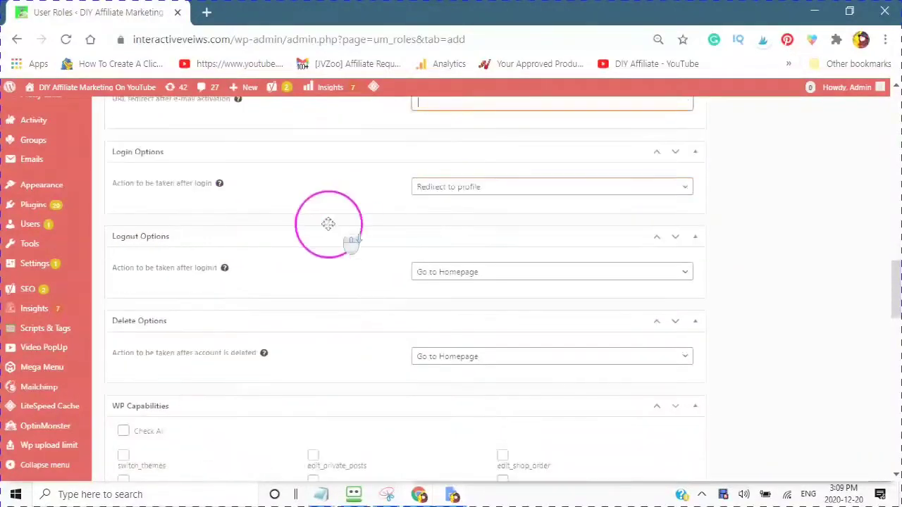
left_click(686, 190)
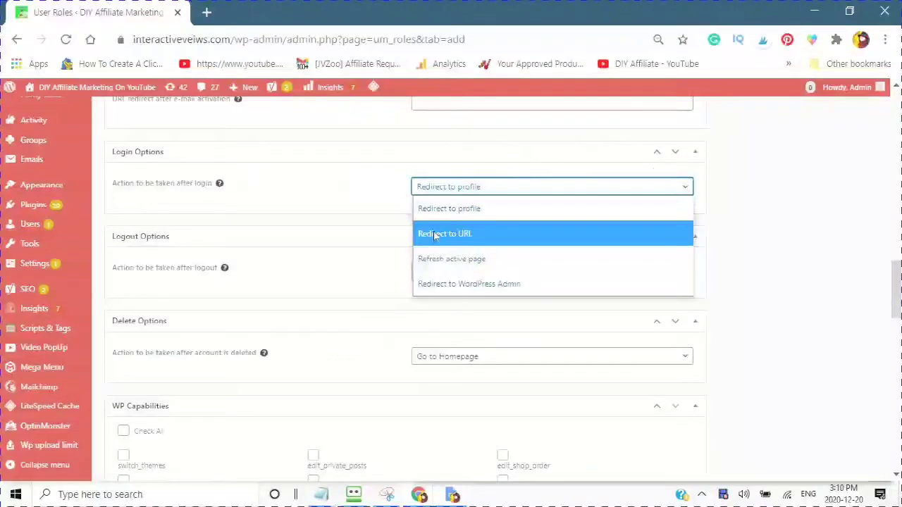
left_click(424, 261)
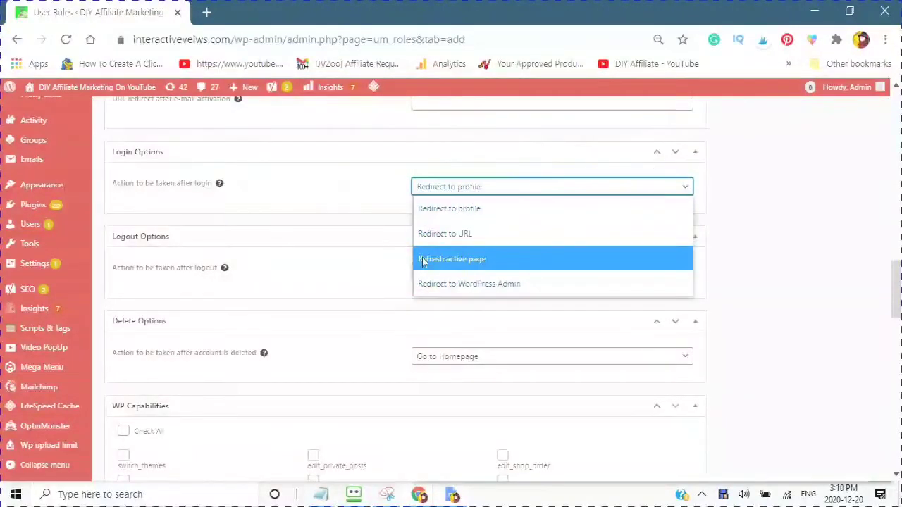
left_click(430, 292)
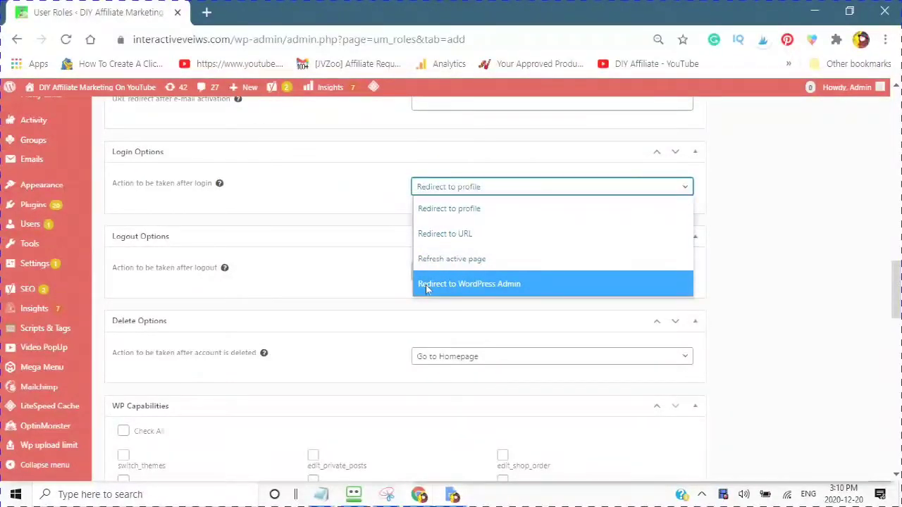
left_click(426, 285)
left_click(432, 287)
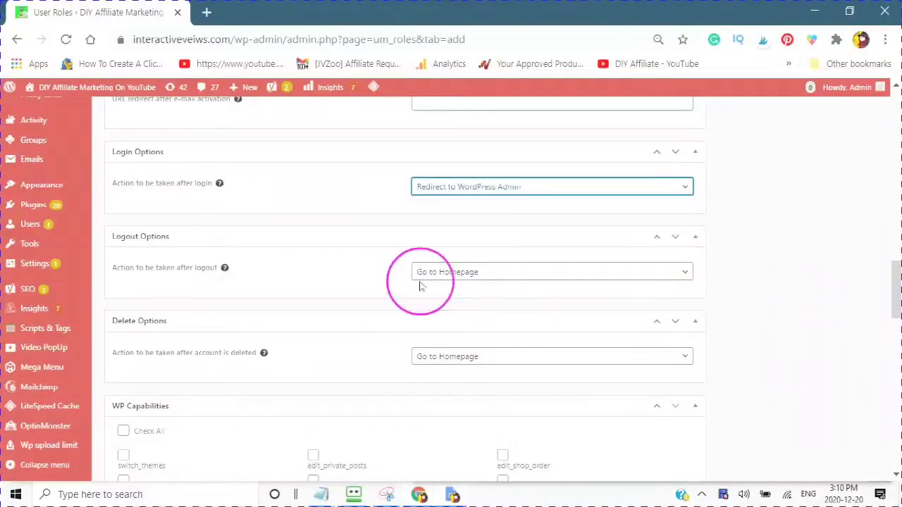
left_click(375, 216)
Check the actions available after logout and after account deletion, keeping Go to Homepage for both
scroll(375, 216, "down", 1)
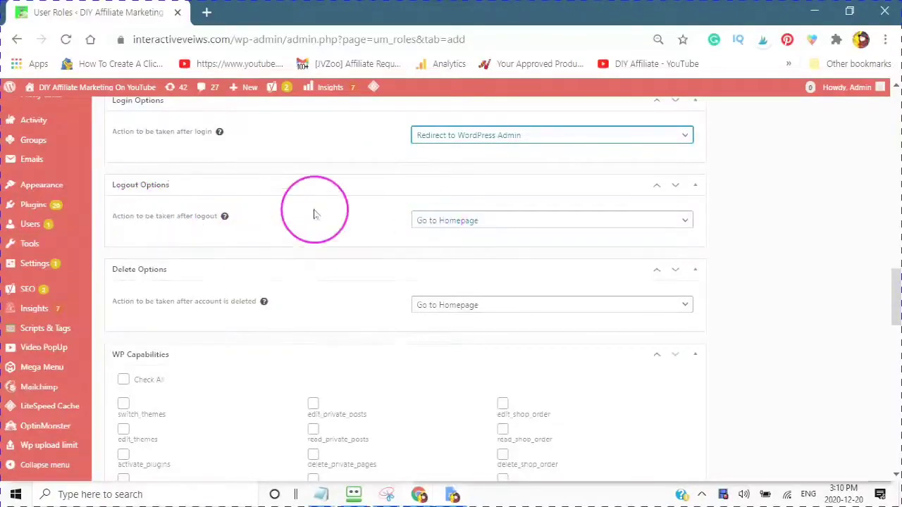
left_click(687, 224)
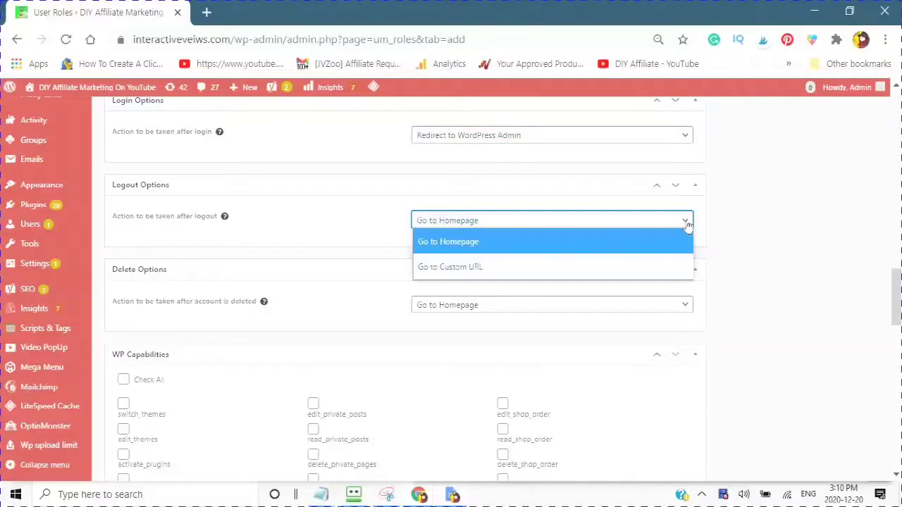
left_click(413, 221)
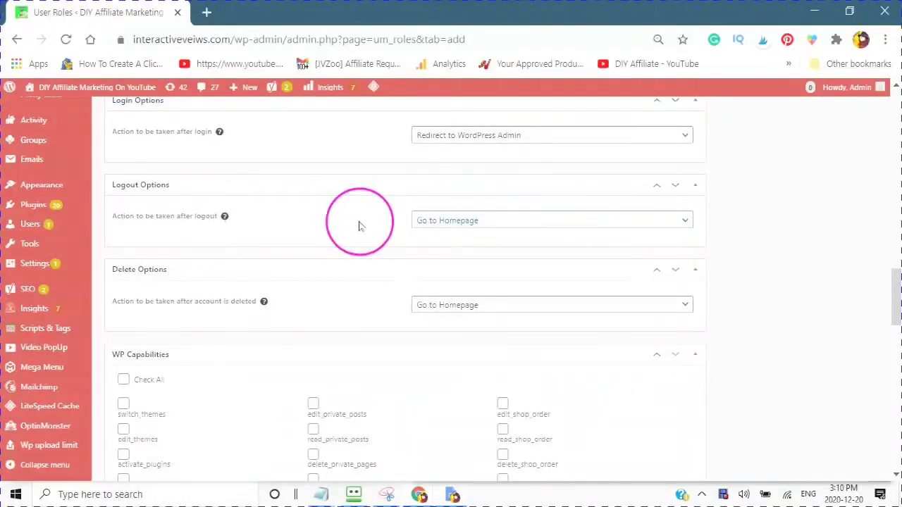
scroll(372, 228, "down", 2)
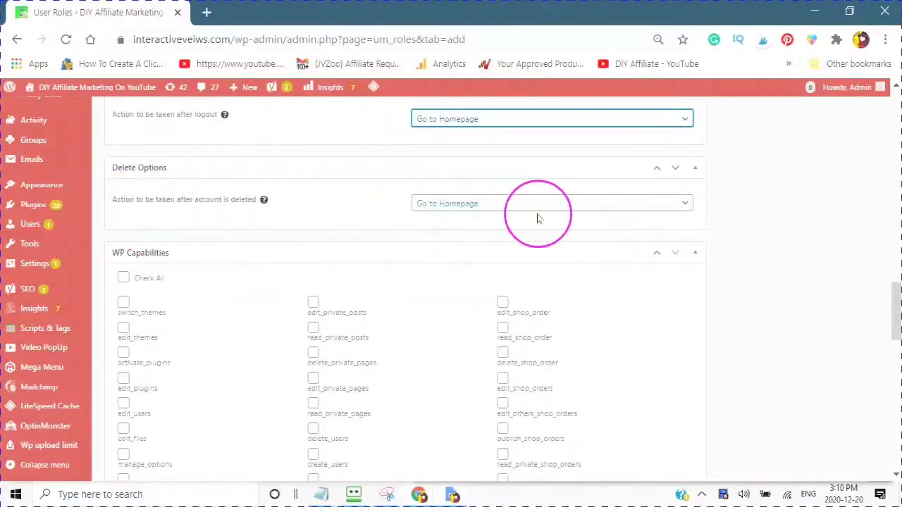
left_click(686, 205)
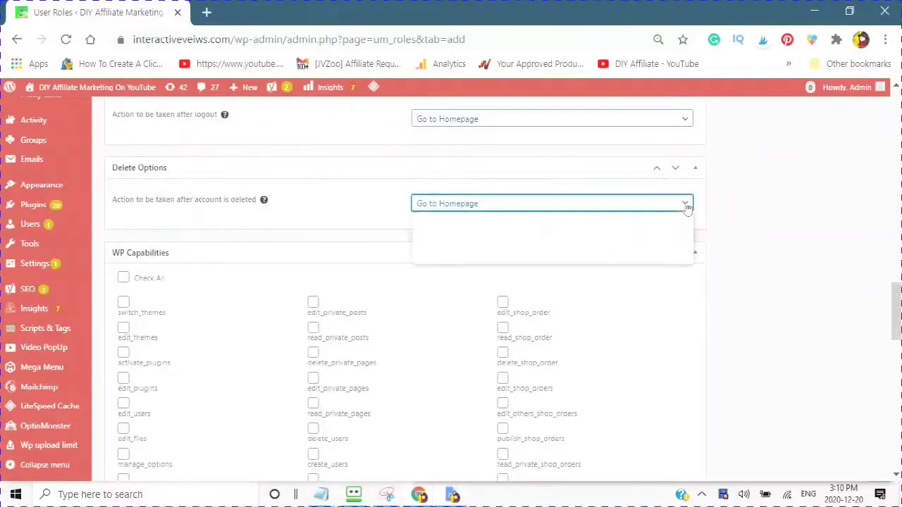
left_click(685, 204)
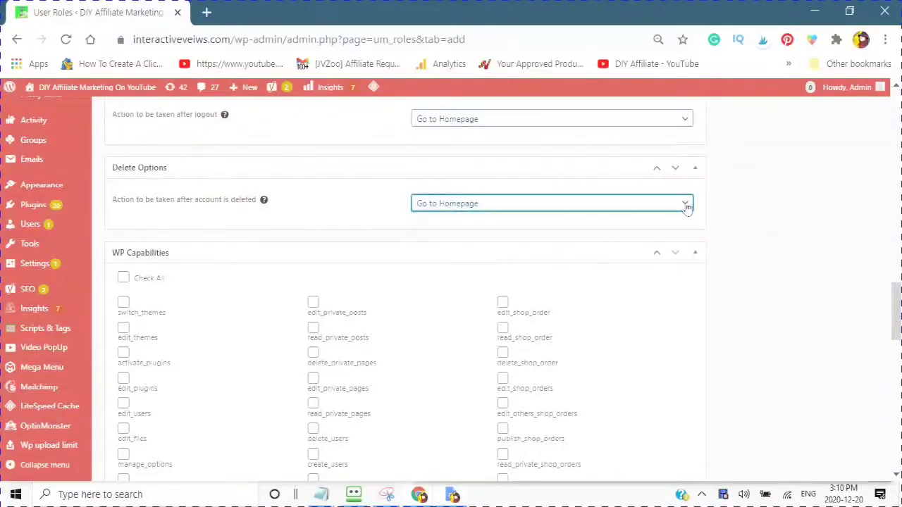
Look through the list of WP Capabilities that can be granted to the role
scroll(395, 240, "down", 3)
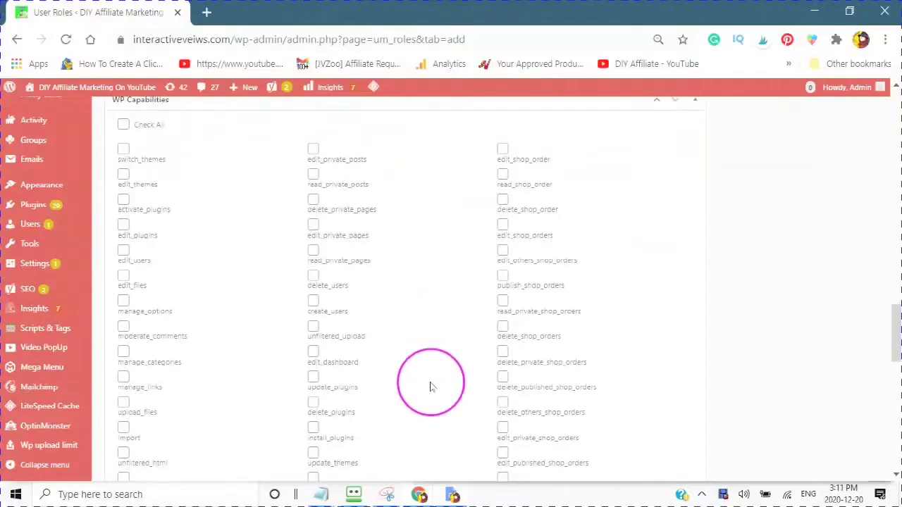
scroll(431, 395, "up", 2)
scroll(420, 397, "down", 3)
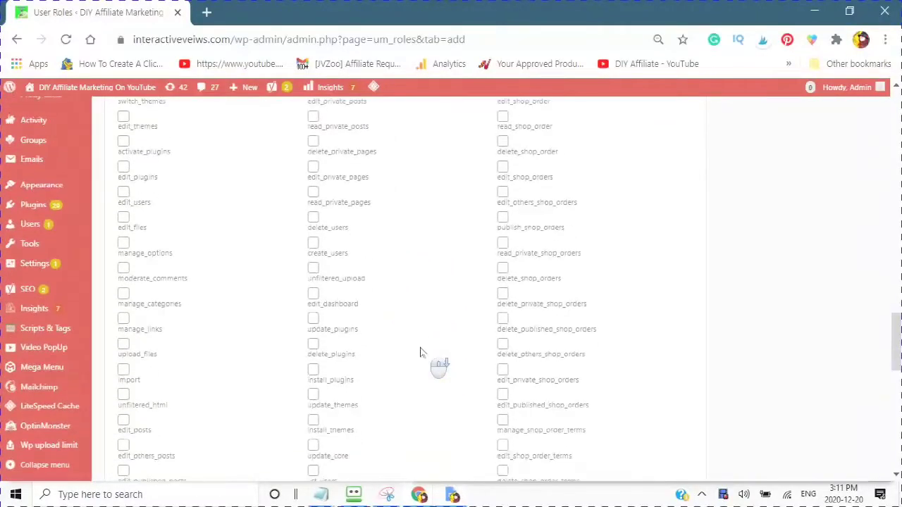
scroll(419, 353, "up", 2)
scroll(419, 353, "up", 1)
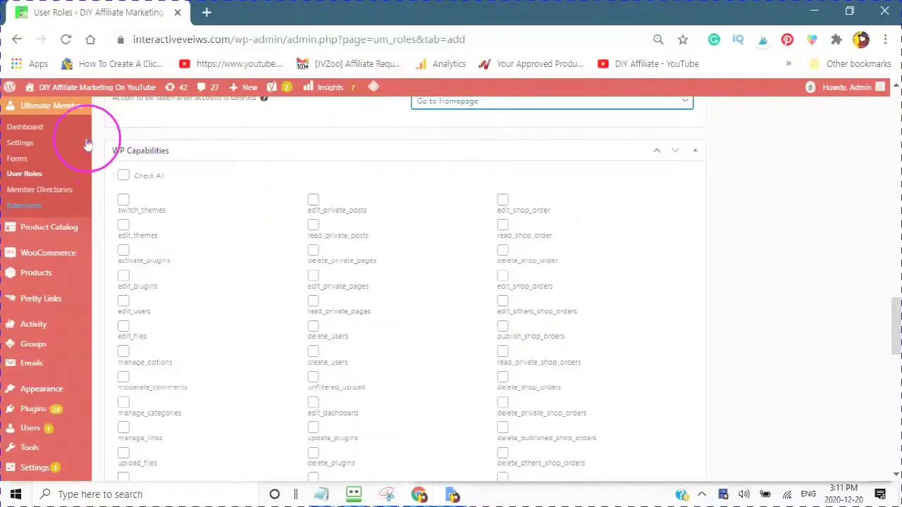
scroll(225, 191, "down", 2)
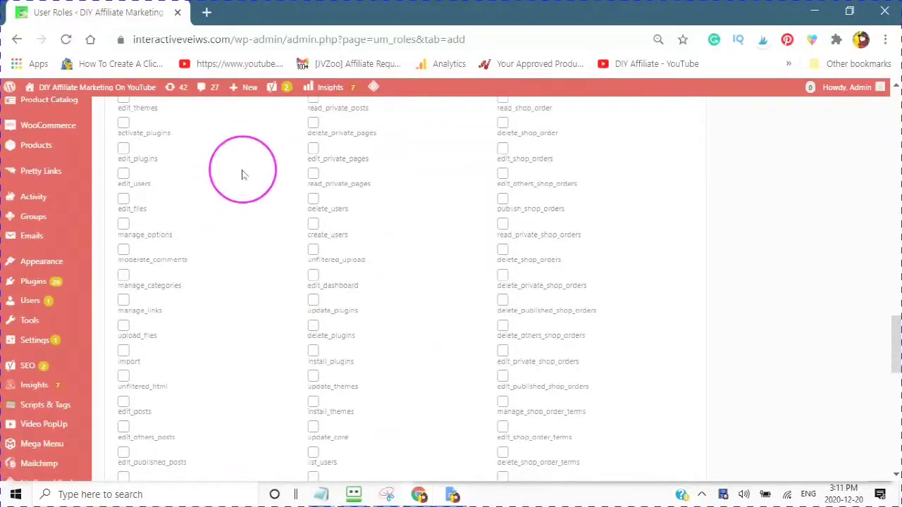
Grant the edit_posts capability to the role in the WP Capabilities list
scroll(199, 145, "down", 2)
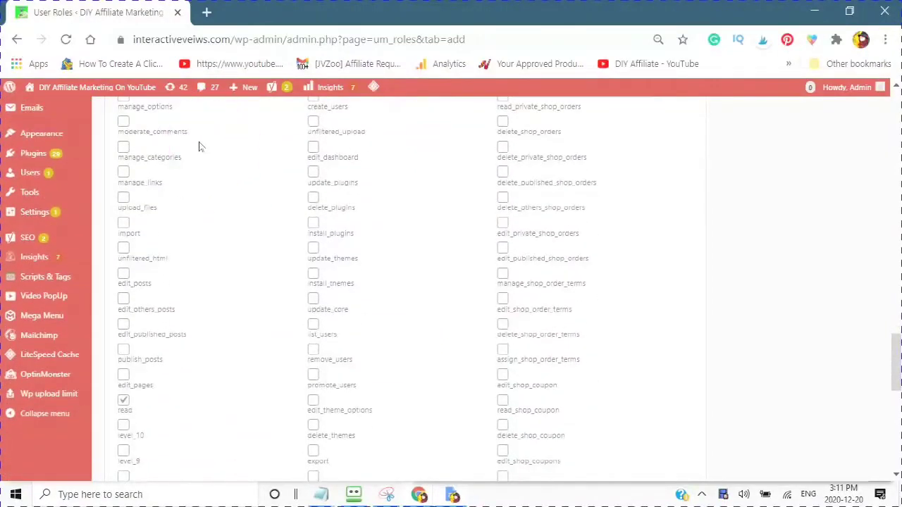
scroll(196, 162, "down", 1)
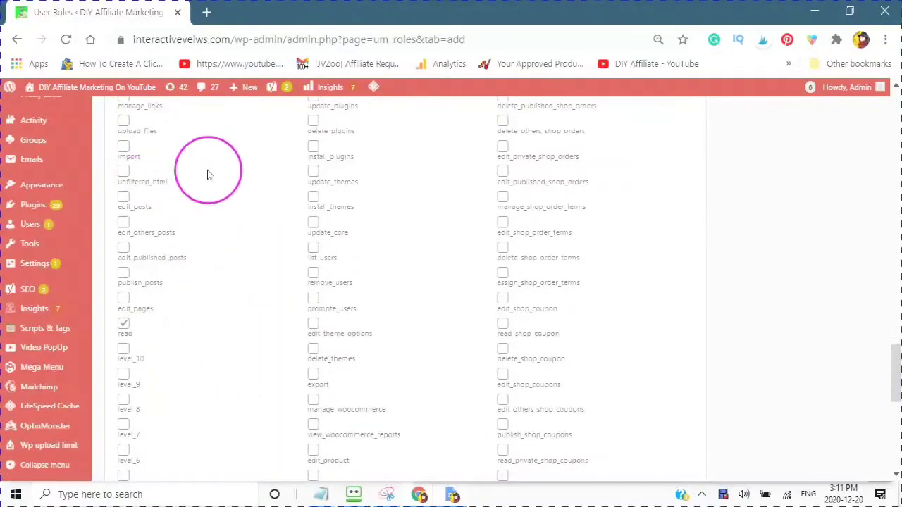
scroll(183, 189, "up", 2)
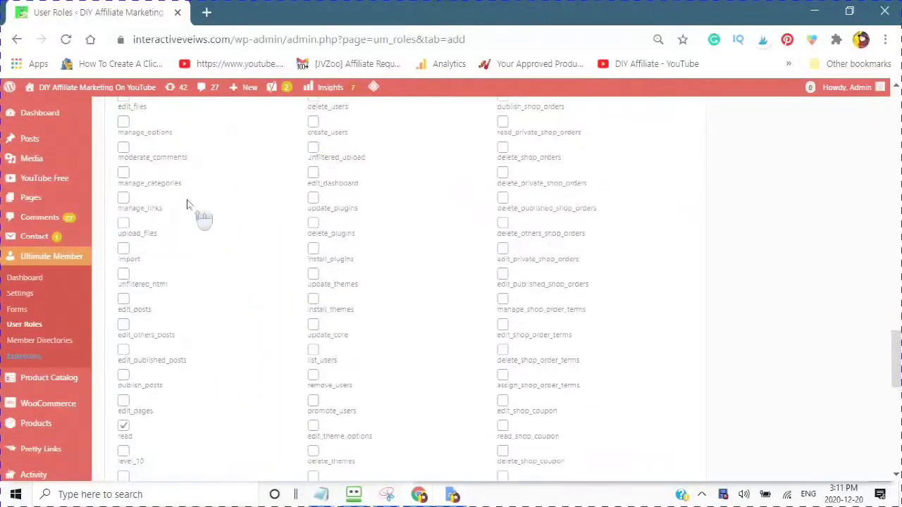
scroll(202, 233, "up", 2)
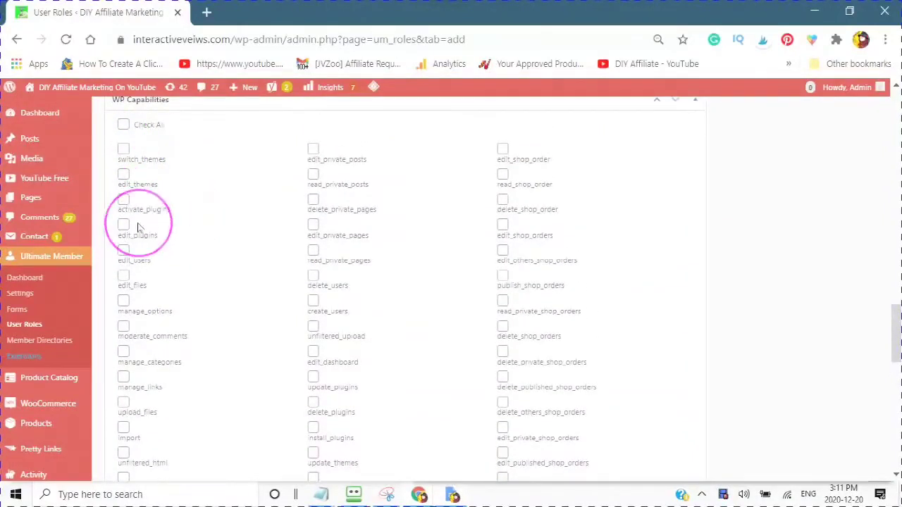
scroll(138, 227, "down", 1)
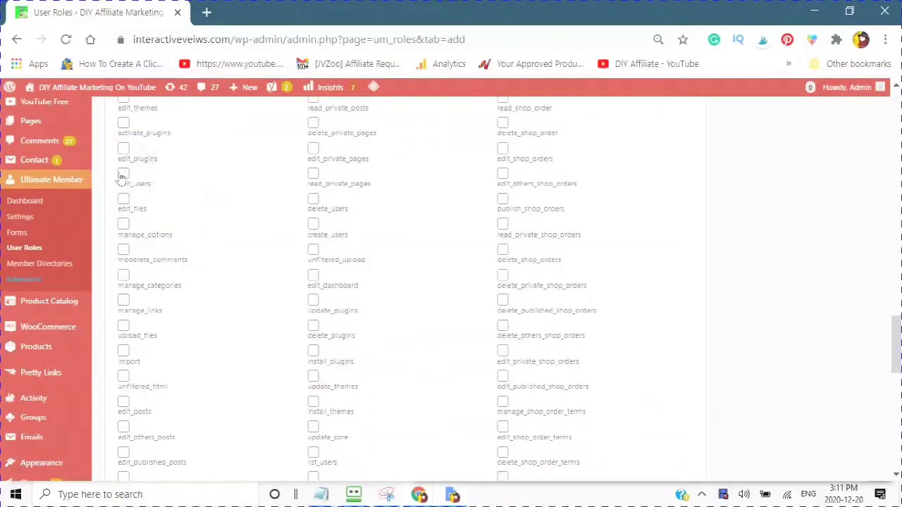
scroll(141, 201, "down", 1)
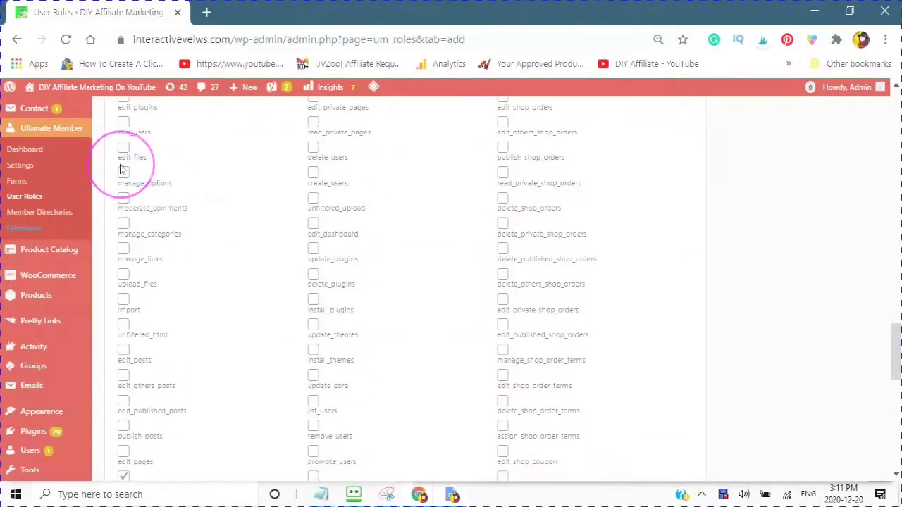
scroll(146, 188, "down", 1)
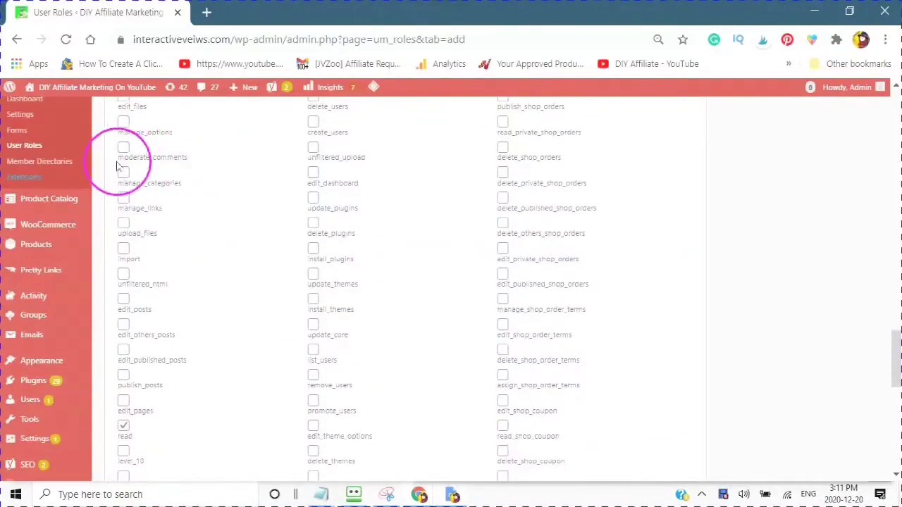
scroll(153, 162, "down", 1)
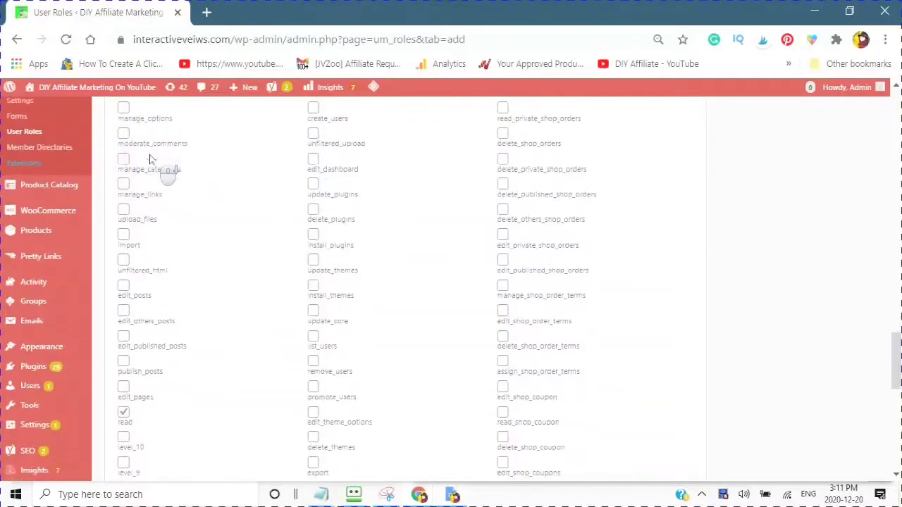
scroll(137, 204, "down", 1)
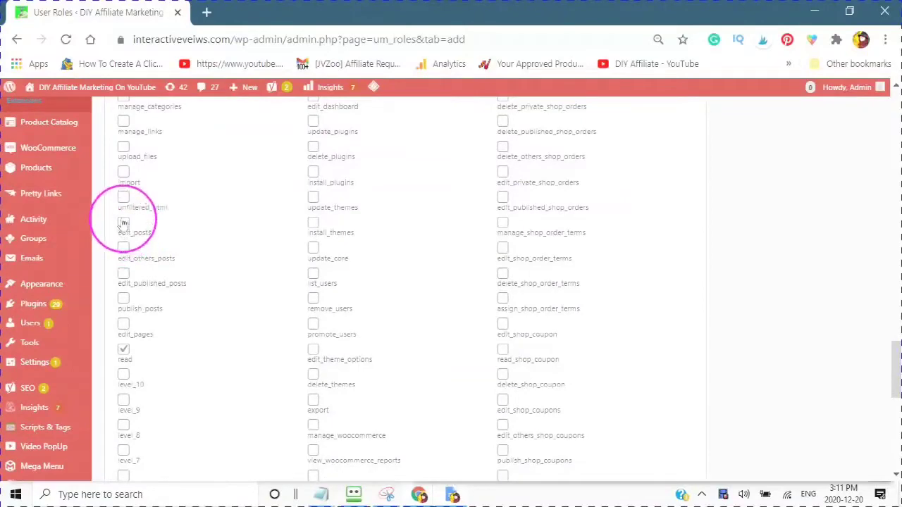
scroll(169, 205, "down", 1)
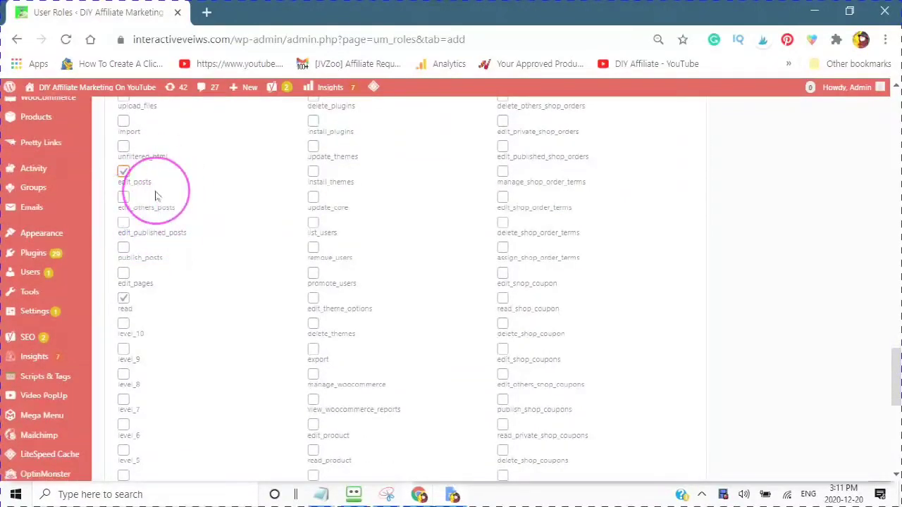
Grant the publish_posts and level_7 capabilities to the role
scroll(155, 200, "down", 2)
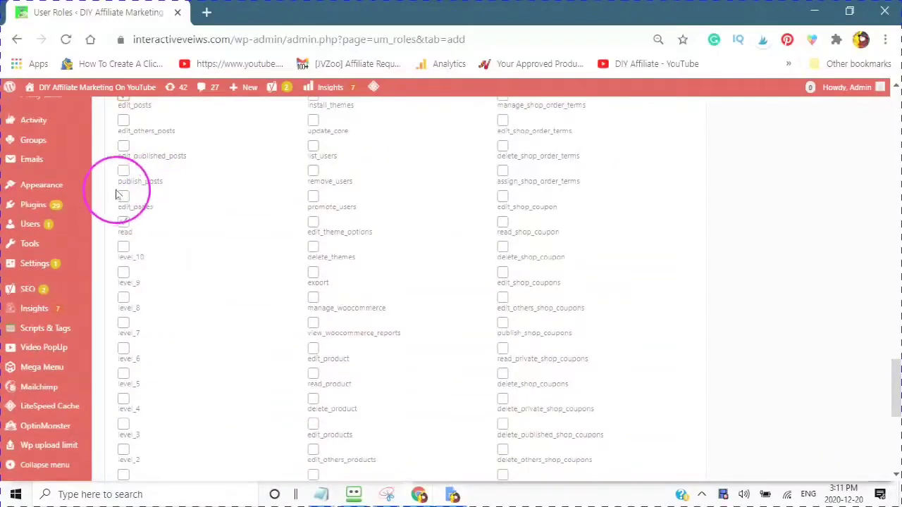
left_click(124, 172)
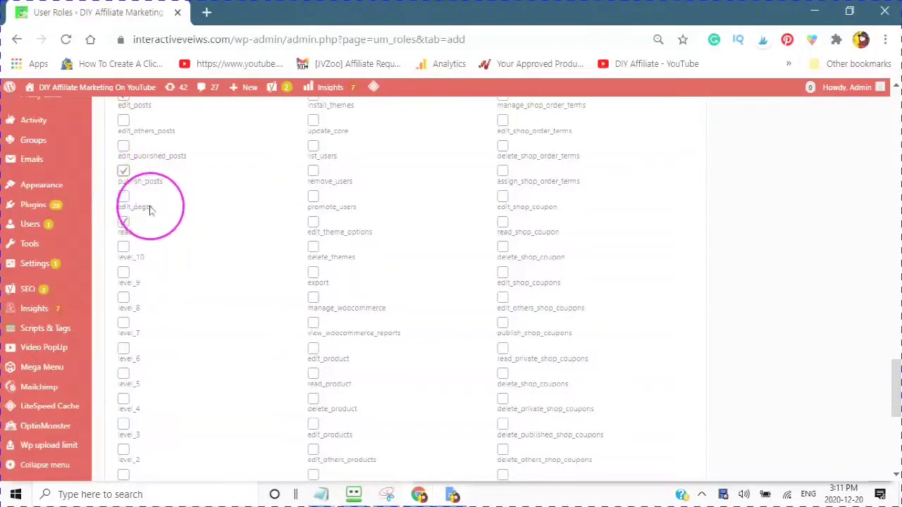
scroll(156, 199, "up", 1)
scroll(191, 205, "down", 1)
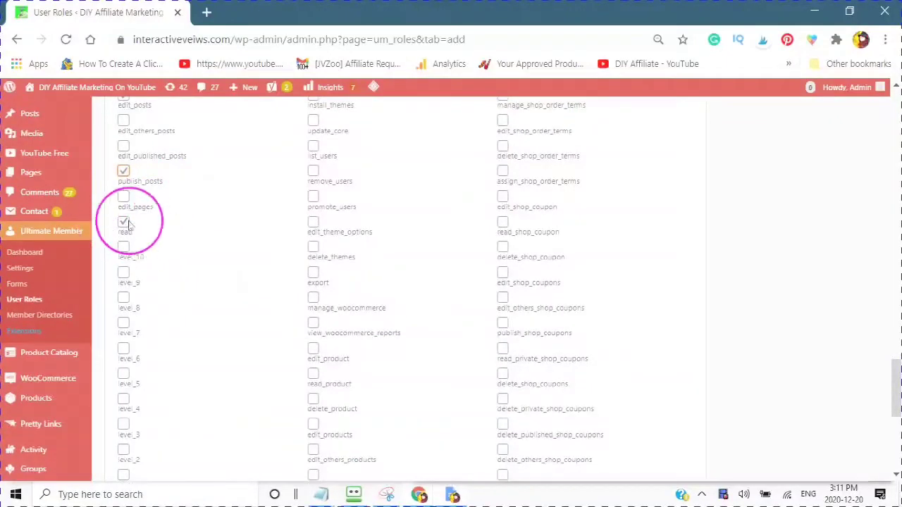
scroll(156, 238, "down", 3)
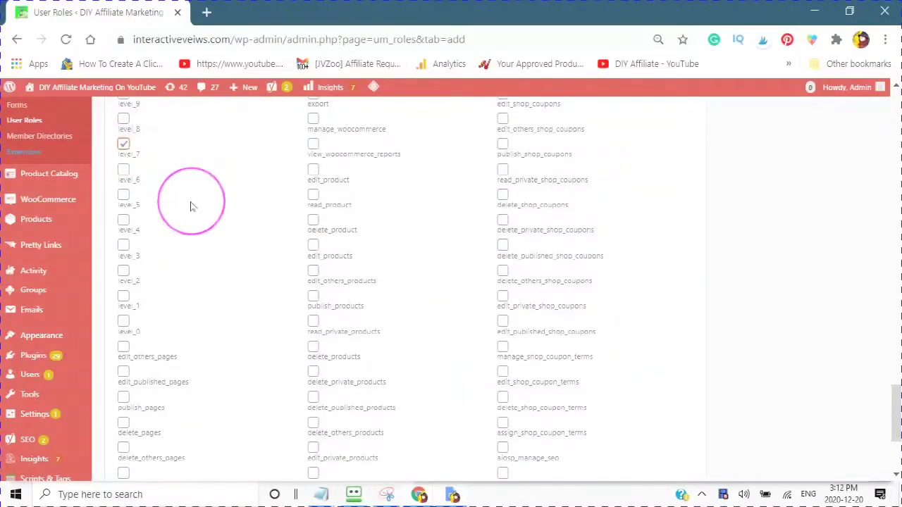
Look through the remaining page and post capabilities, and those for users, plugins, themes and products
scroll(191, 208, "down", 2)
scroll(218, 275, "down", 1)
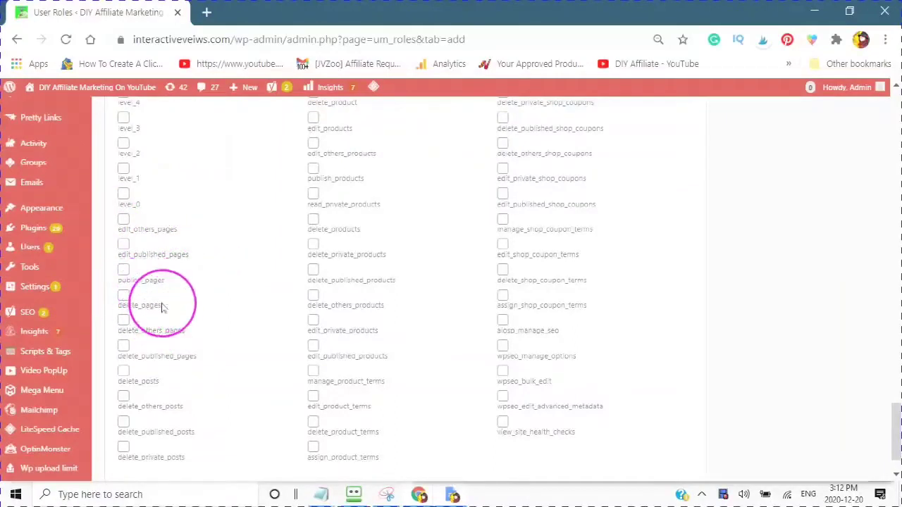
scroll(148, 319, "down", 1)
scroll(148, 319, "down", 1)
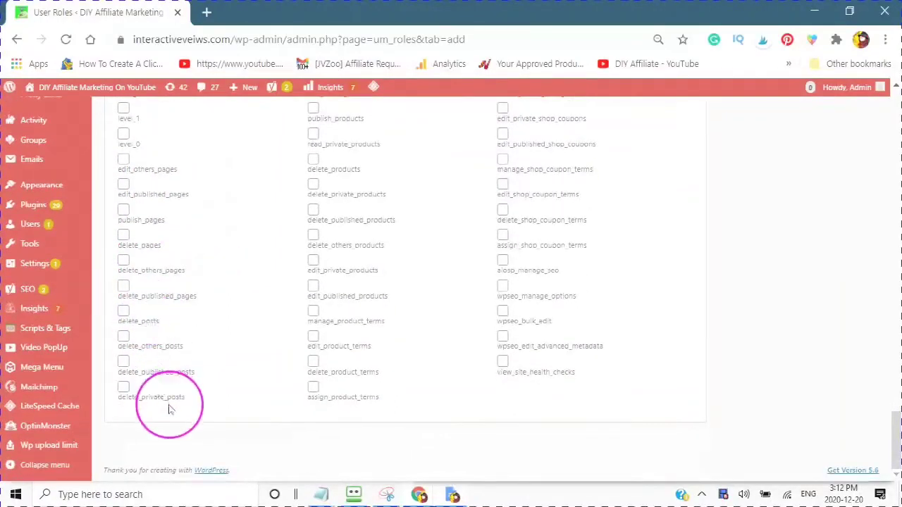
scroll(343, 232, "up", 5)
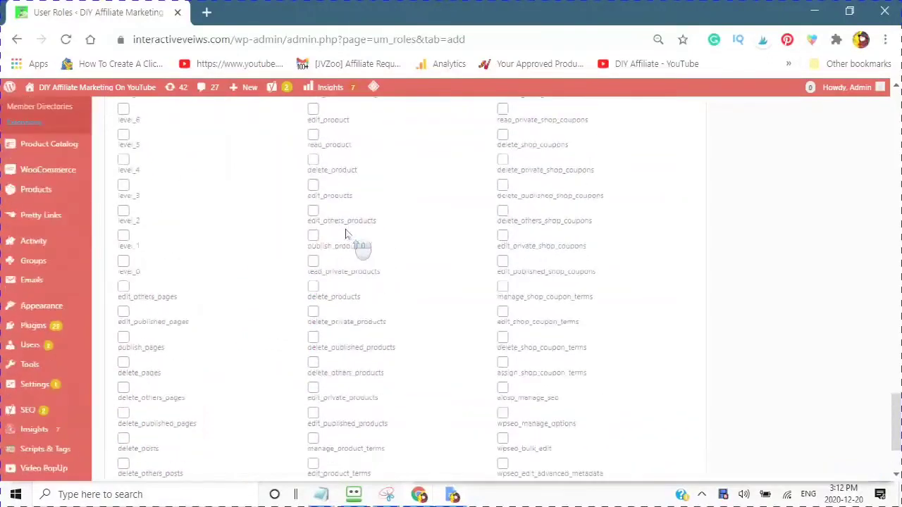
scroll(338, 232, "up", 6)
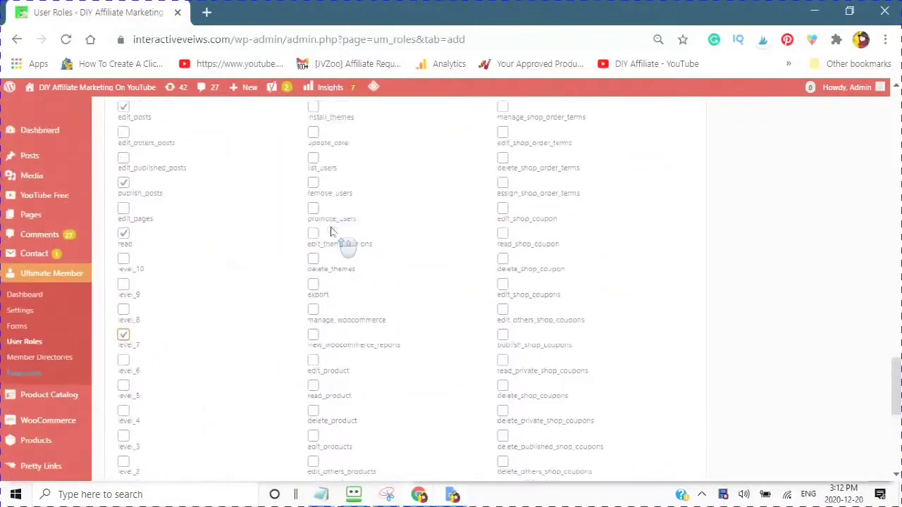
scroll(328, 233, "up", 4)
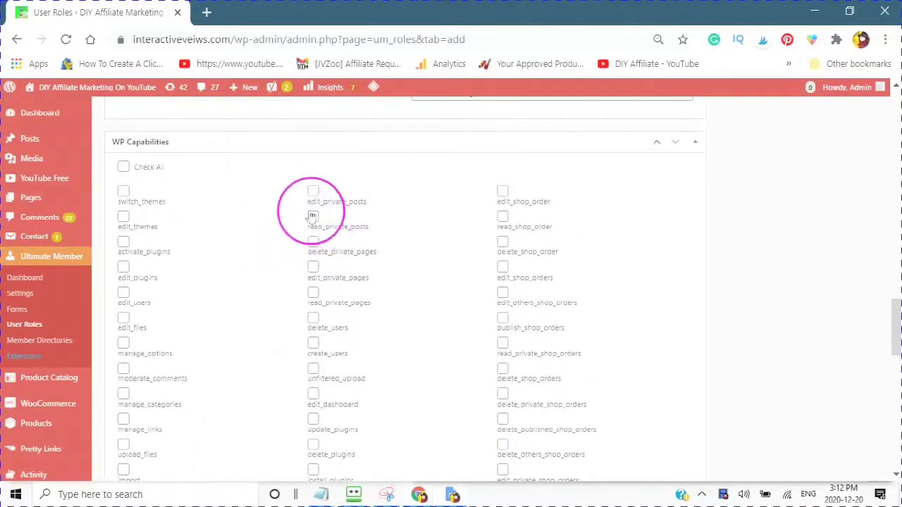
scroll(326, 326, "down", 2)
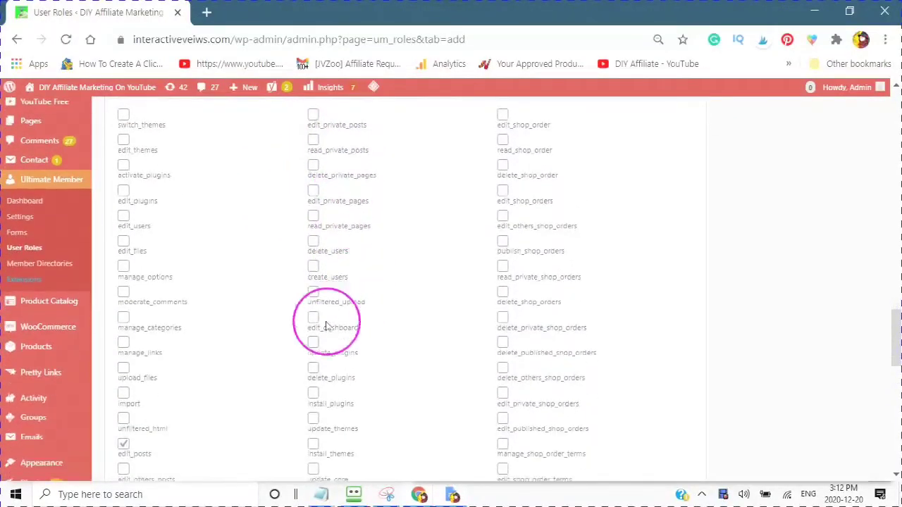
scroll(328, 280, "down", 3)
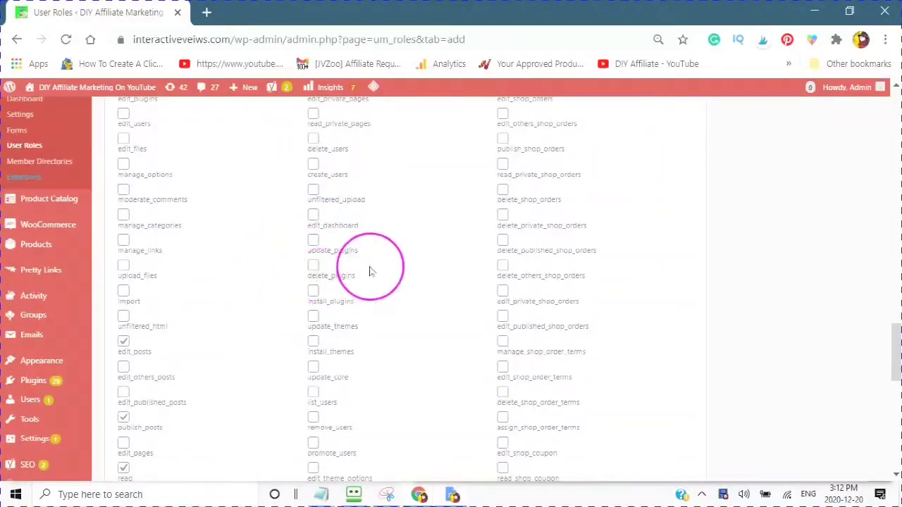
scroll(371, 272, "down", 5)
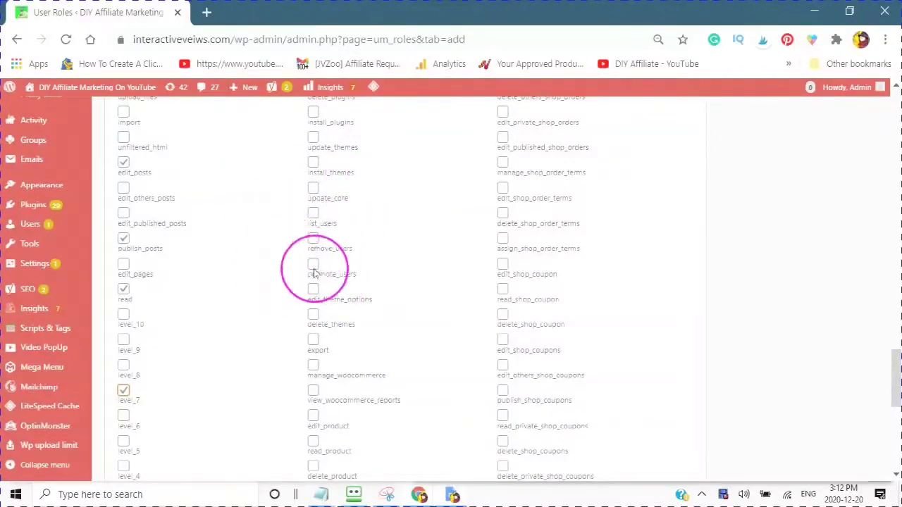
scroll(343, 270, "down", 3)
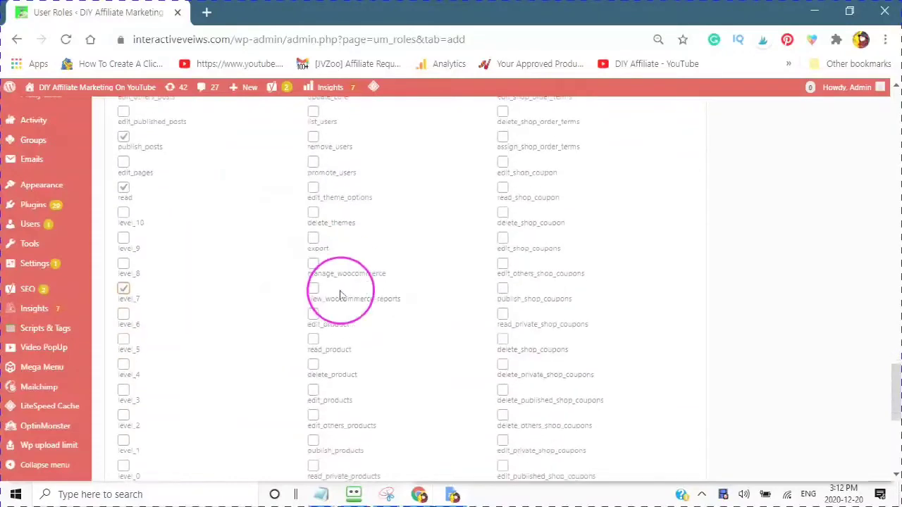
scroll(328, 246, "down", 7)
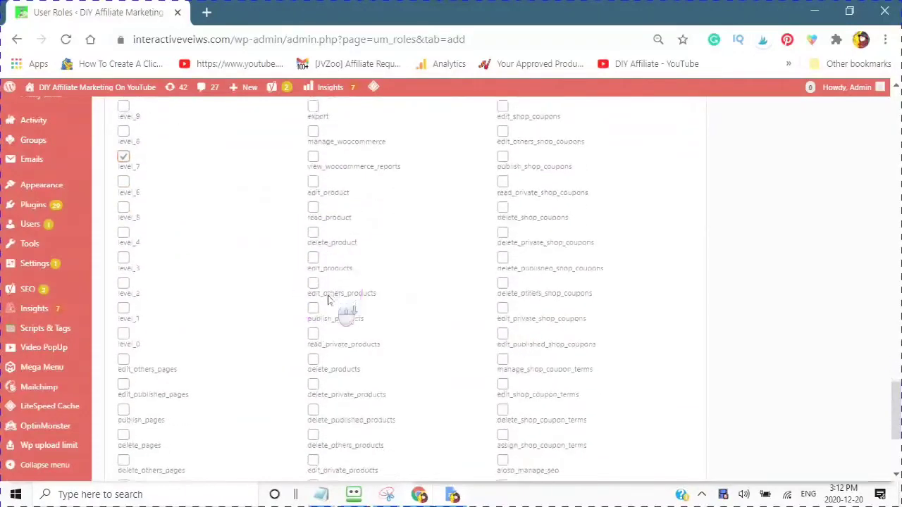
scroll(326, 305, "up", 3)
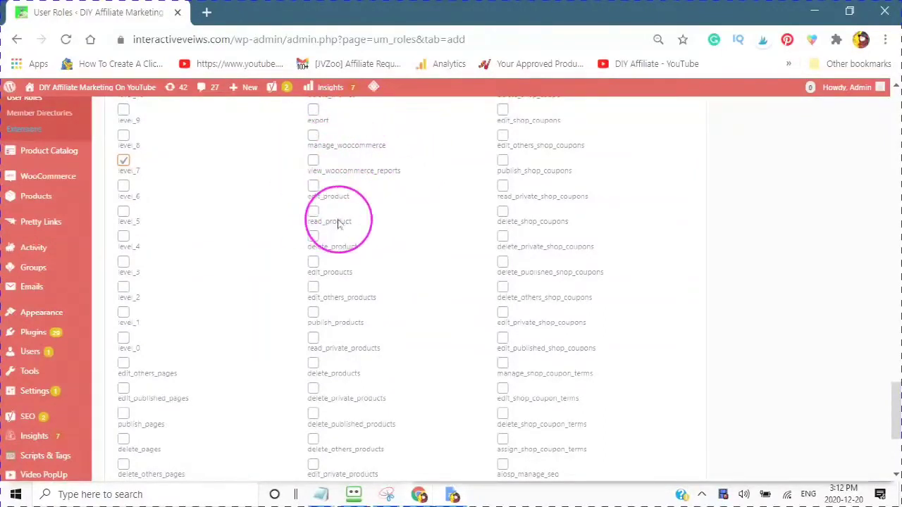
scroll(300, 361, "down", 5)
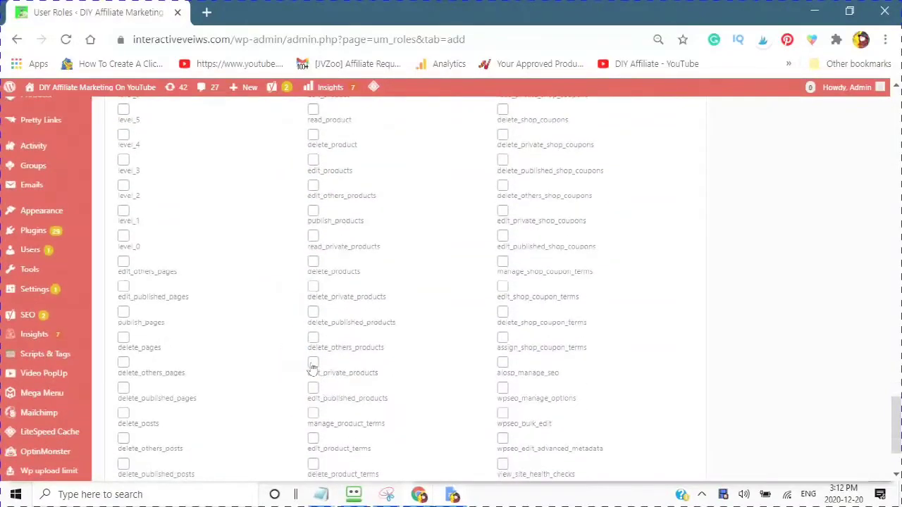
scroll(312, 392, "down", 2)
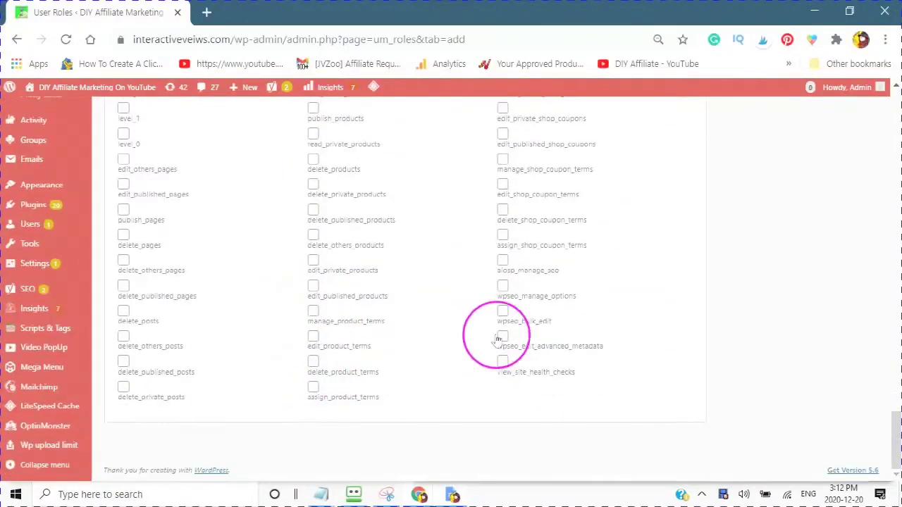
Review the whole WP Capabilities list again, checking which capabilities are ticked for the role
scroll(513, 326, "up", 3)
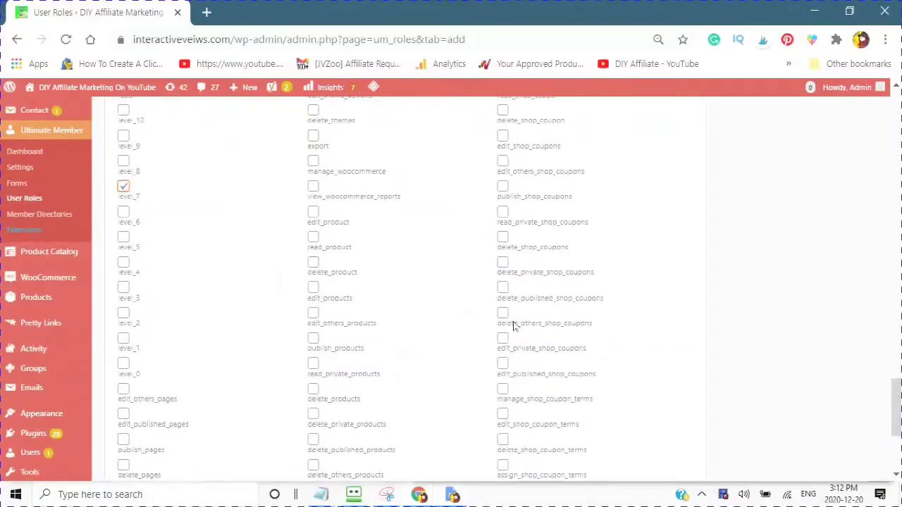
scroll(513, 325, "up", 5)
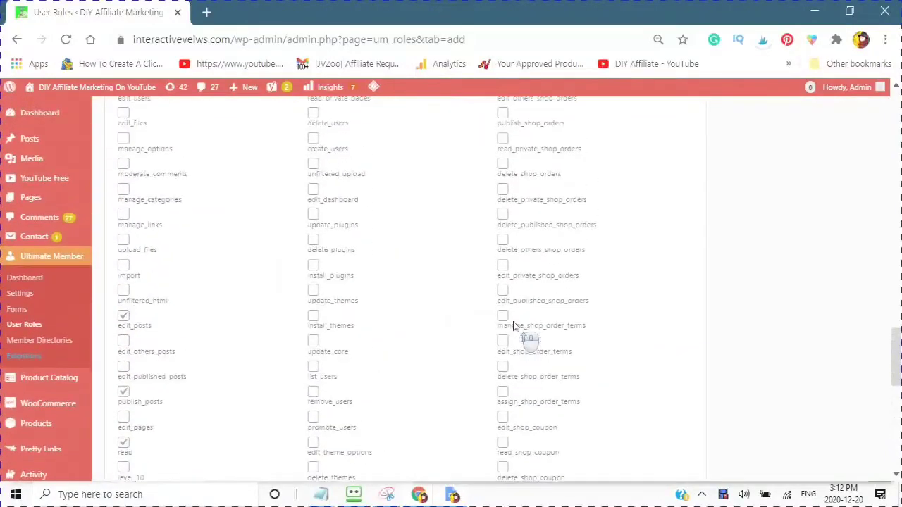
scroll(513, 326, "up", 3)
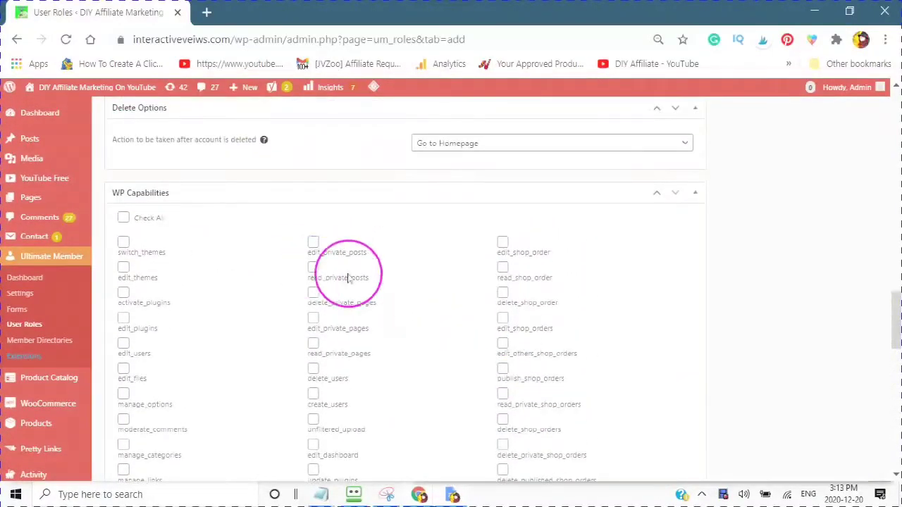
scroll(188, 273, "down", 4)
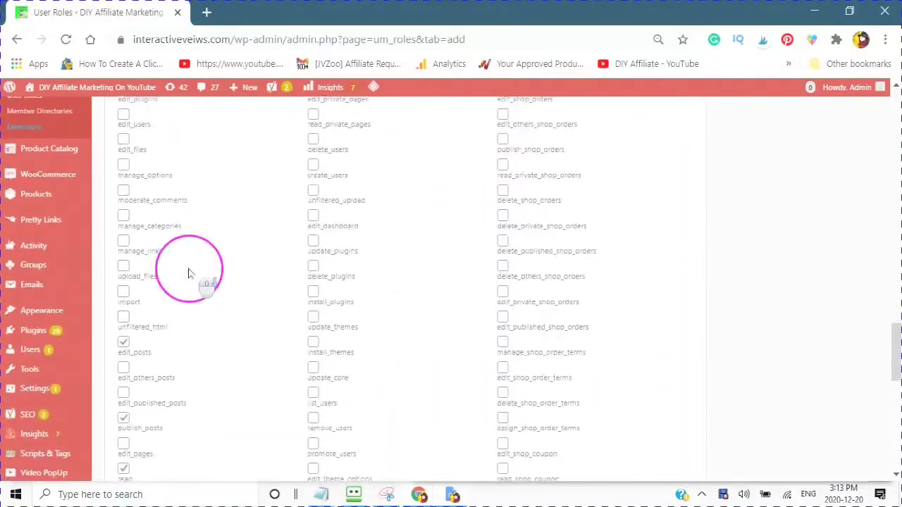
scroll(237, 191, "down", 2)
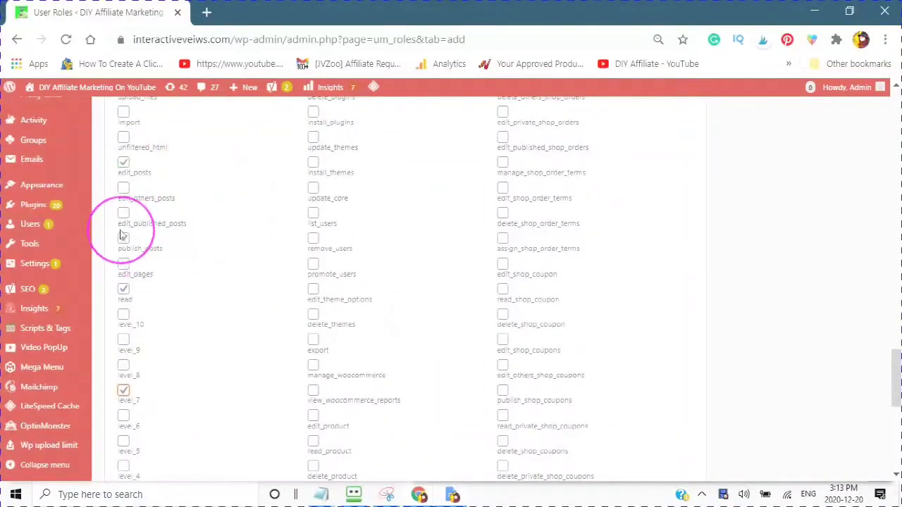
scroll(205, 218, "down", 2)
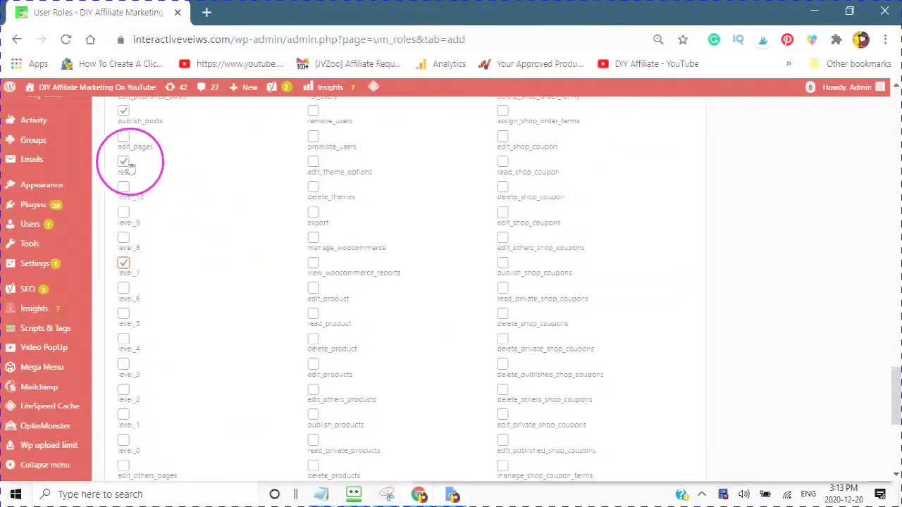
scroll(156, 182, "up", 4)
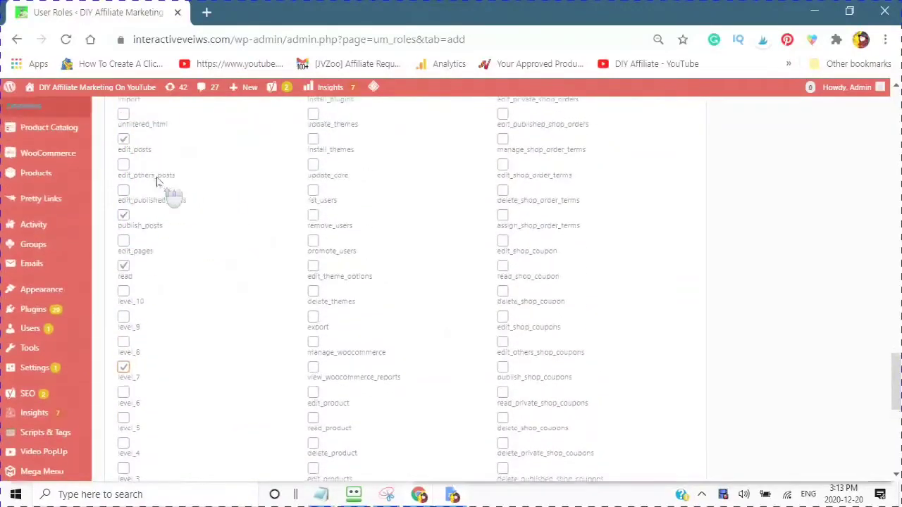
scroll(170, 222, "up", 4)
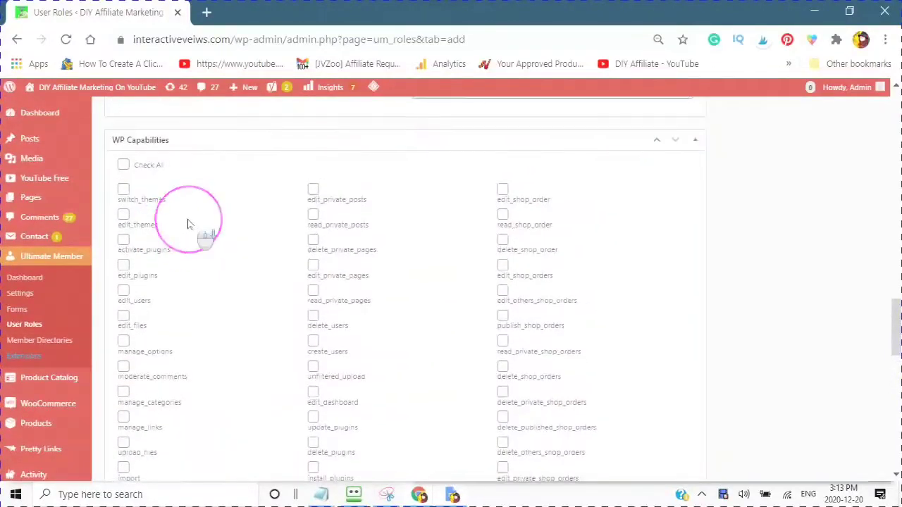
Grant the upload_files and manage_categories capabilities to the role in the WP Capabilities list
scroll(188, 224, "down", 3)
scroll(185, 225, "down", 4)
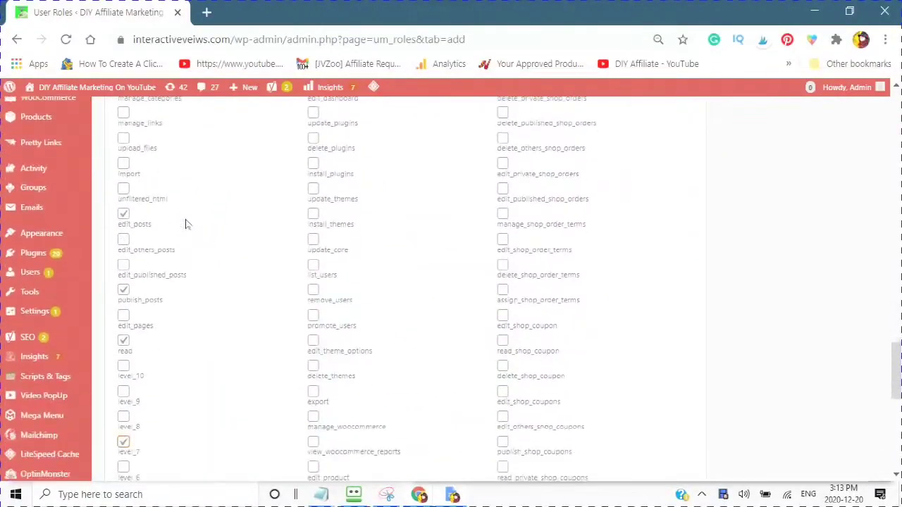
scroll(186, 224, "down", 1)
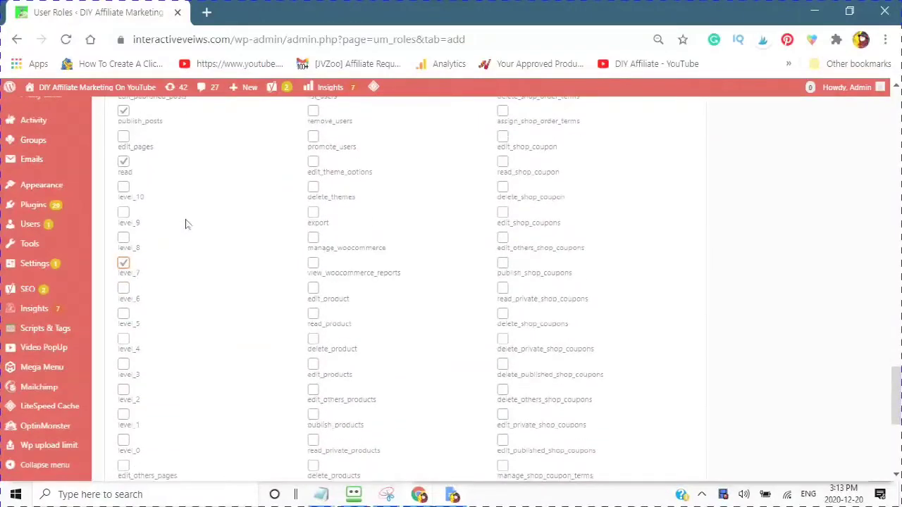
scroll(186, 224, "up", 3)
left_click(118, 204)
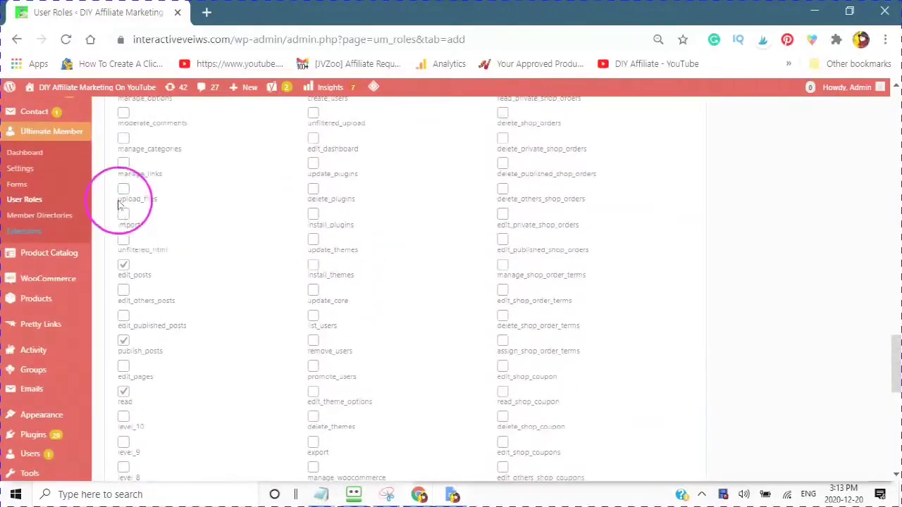
scroll(194, 204, "up", 1)
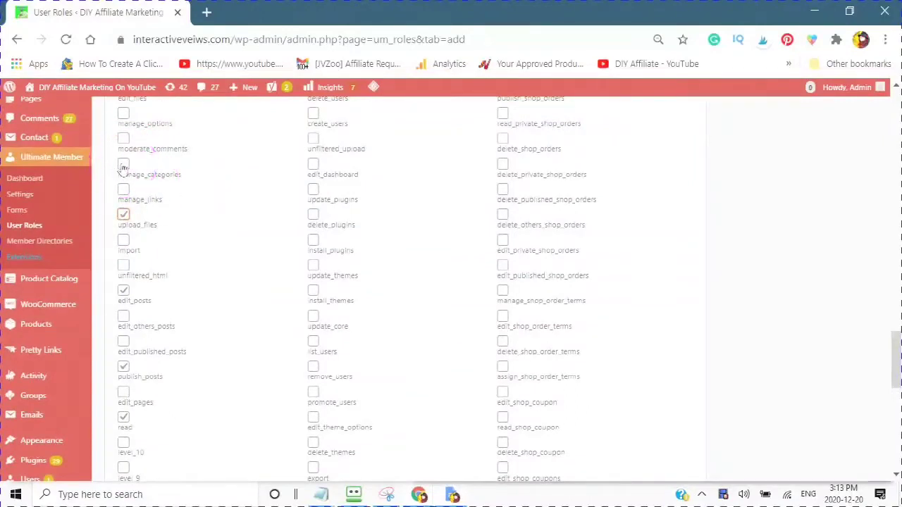
scroll(195, 181, "up", 3)
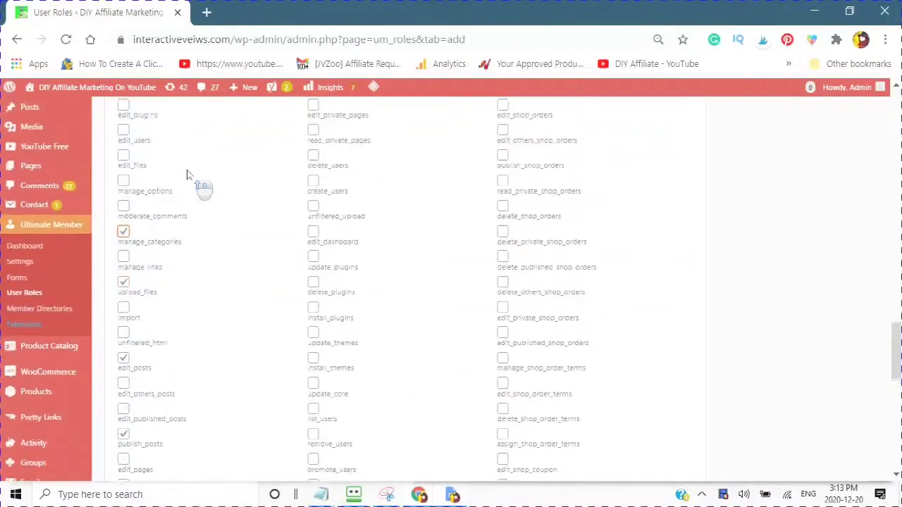
Set the New Subscriber role's priority to 7 and create the role
scroll(185, 191, "up", 5)
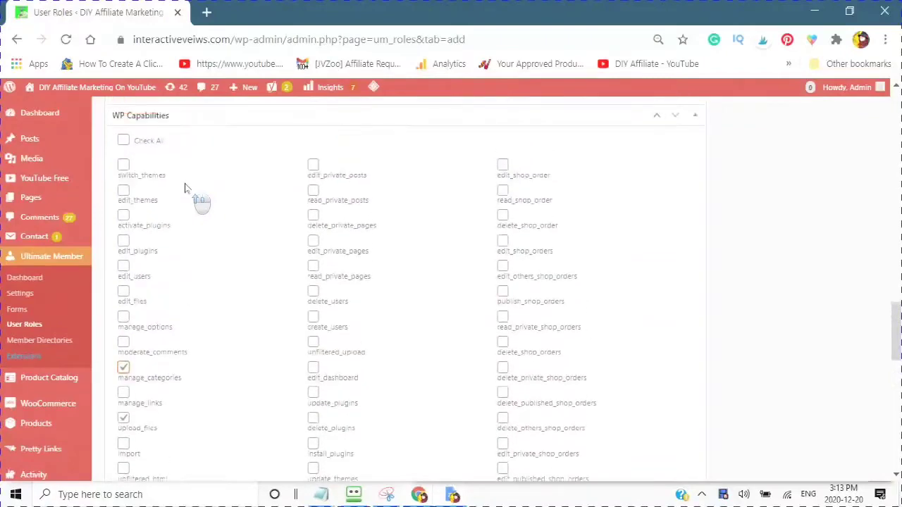
scroll(479, 220, "up", 20)
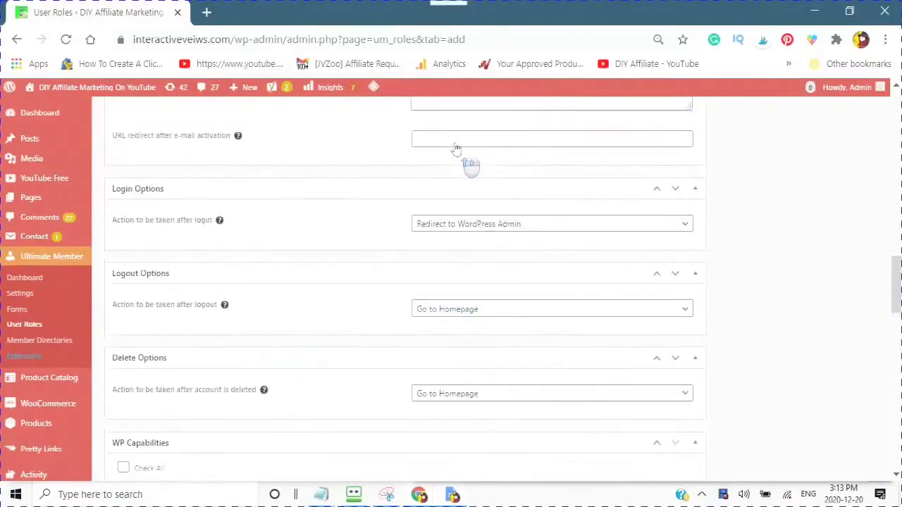
scroll(554, 129, "up", 10)
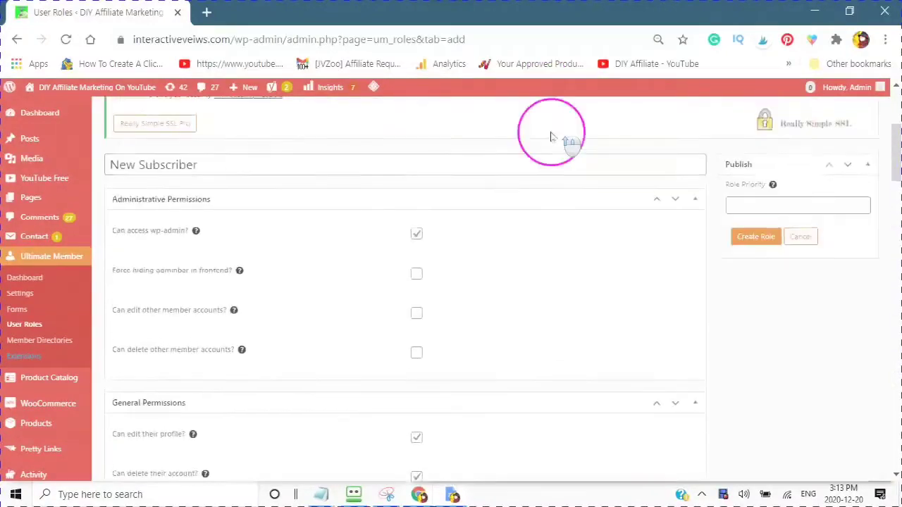
left_click(743, 253)
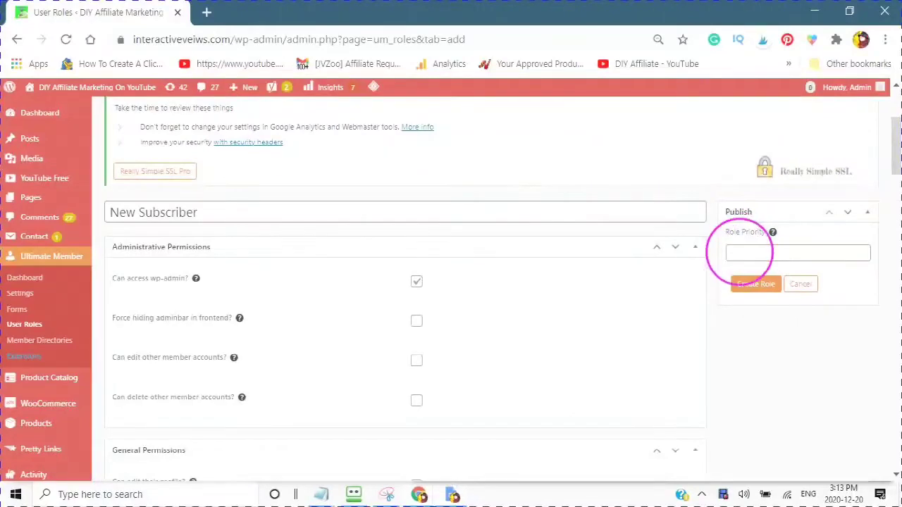
left_click(737, 252)
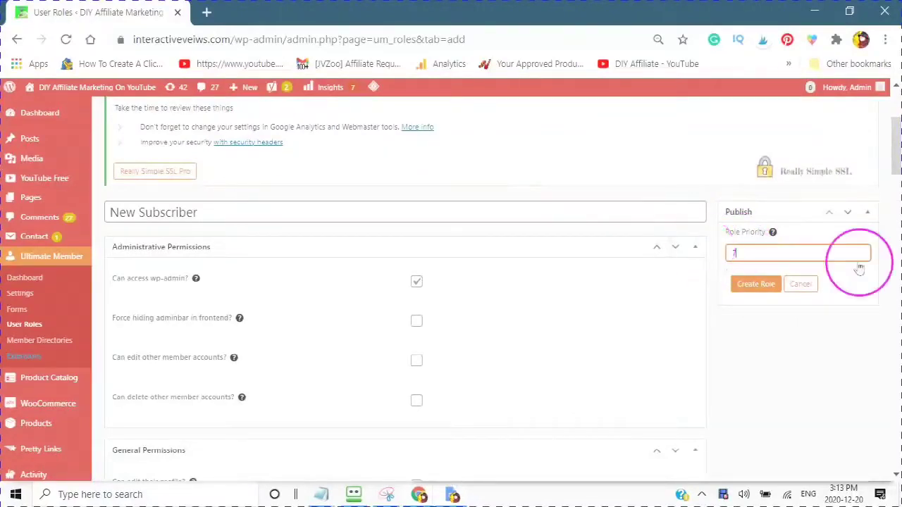
left_click(756, 285)
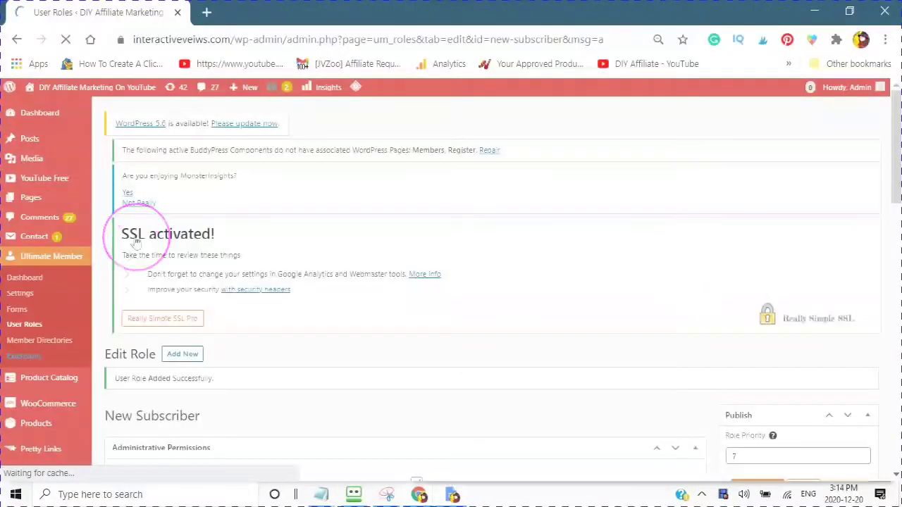
Look over the saved role's permissions and open the WordPress General settings
scroll(136, 244, "down", 2)
scroll(136, 247, "down", 5)
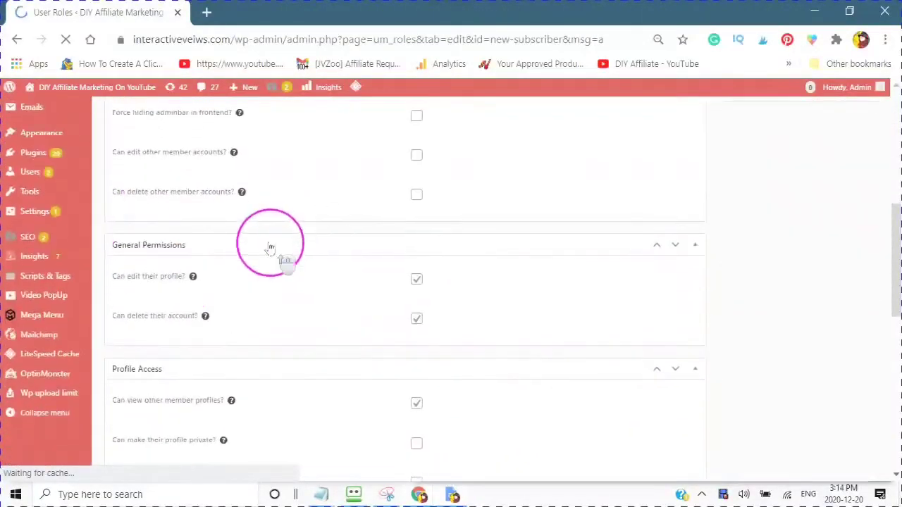
scroll(83, 145, "up", 2)
scroll(83, 144, "down", 4)
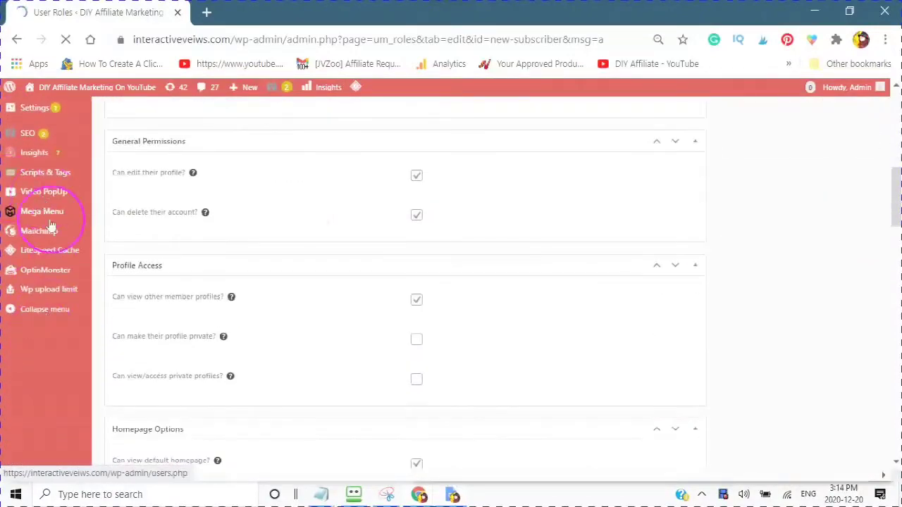
scroll(49, 198, "up", 3)
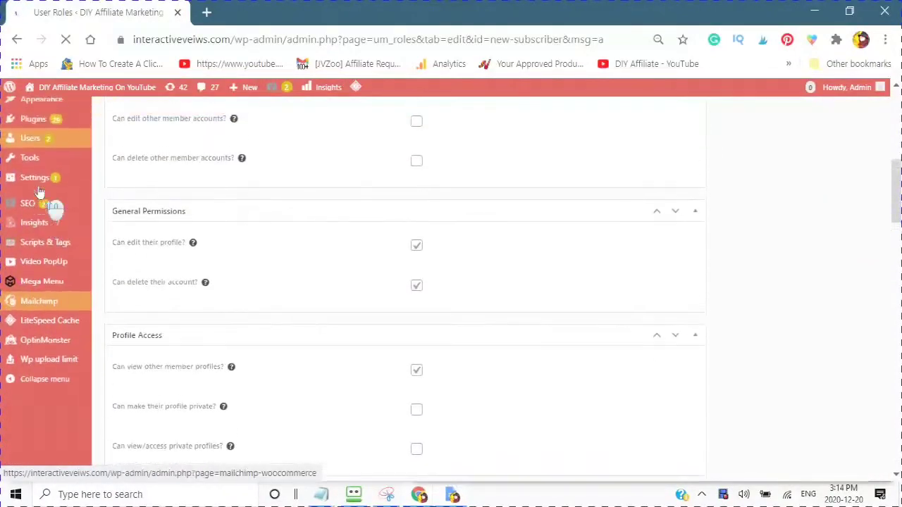
mouse_move(57, 202)
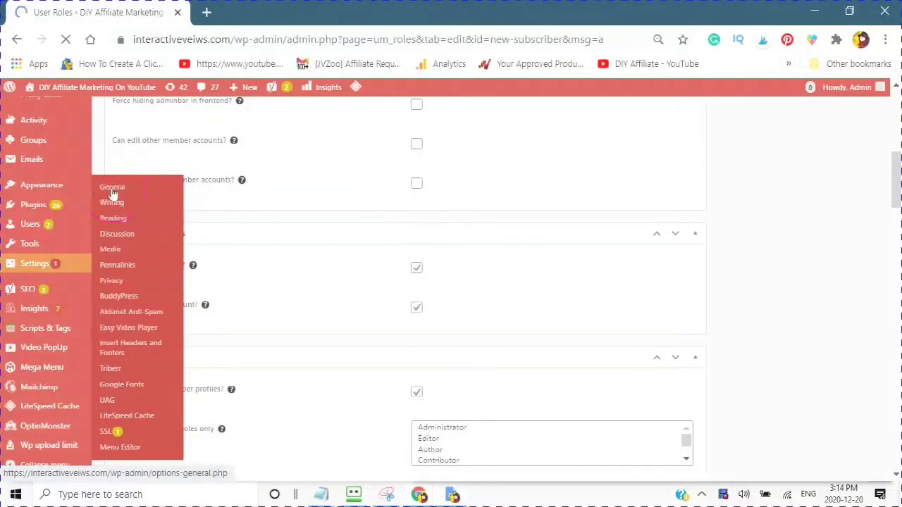
Check the Membership option and the roles offered as New User Default Role, keep DIY Affiliate Member, and save the general settings
scroll(212, 278, "down", 2)
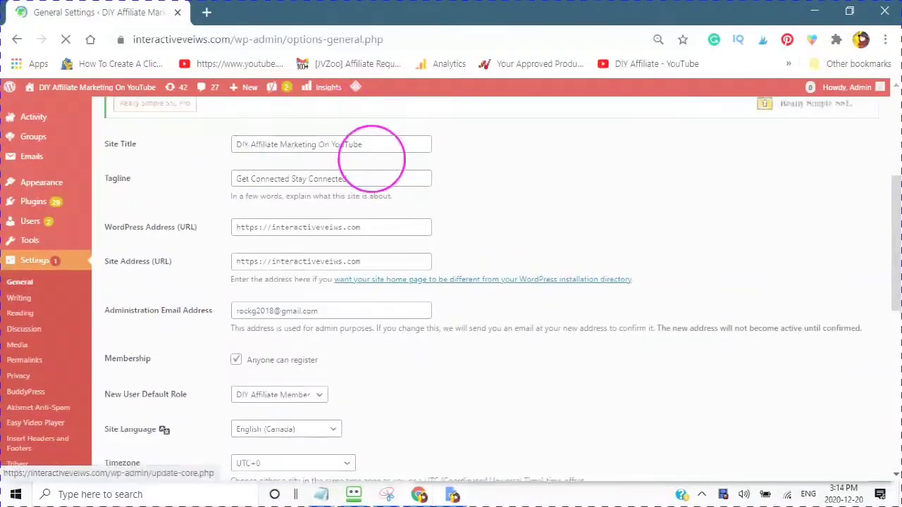
scroll(221, 217, "down", 2)
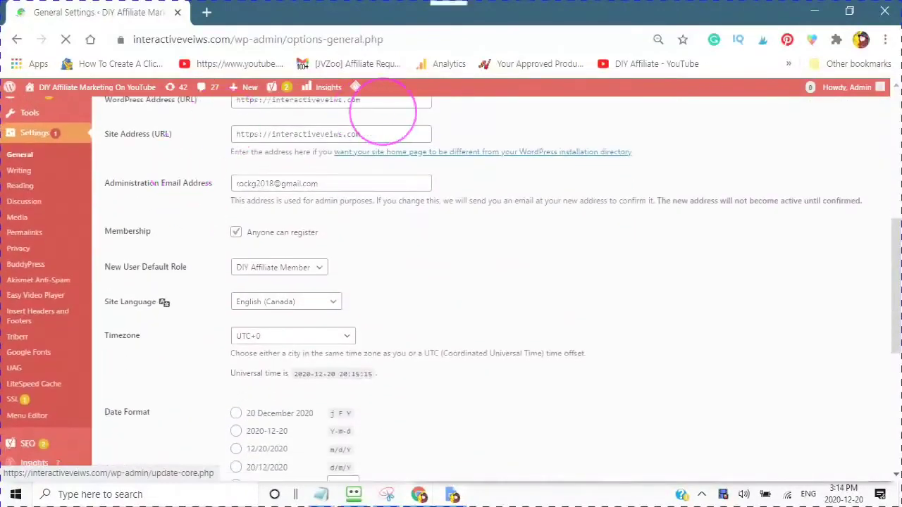
scroll(211, 169, "down", 1)
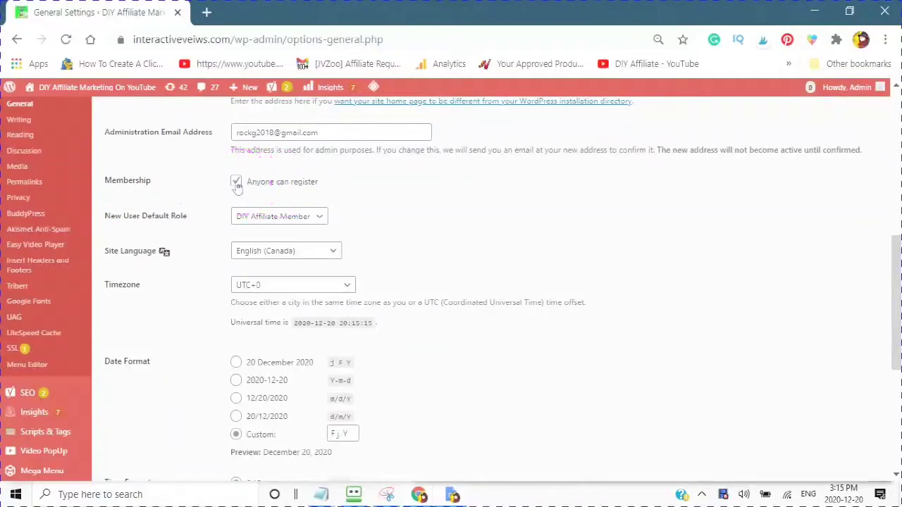
scroll(209, 205, "down", 1)
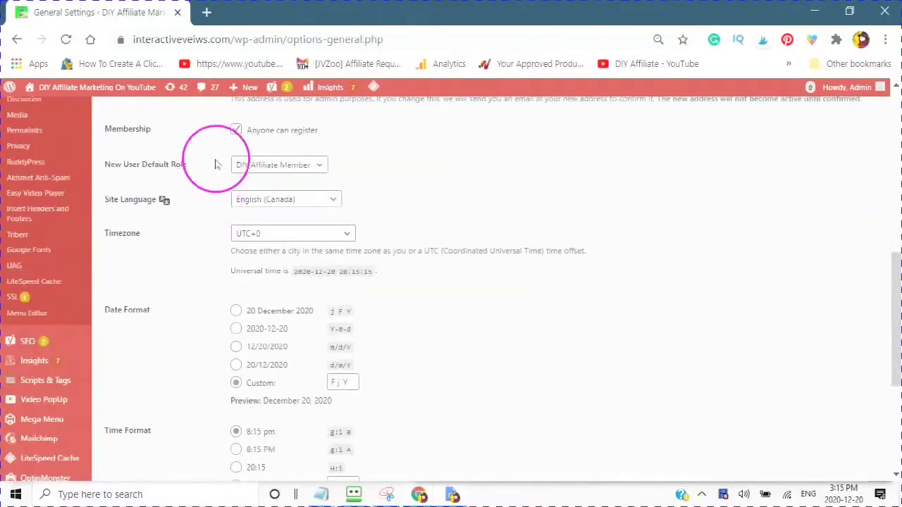
left_click(319, 167)
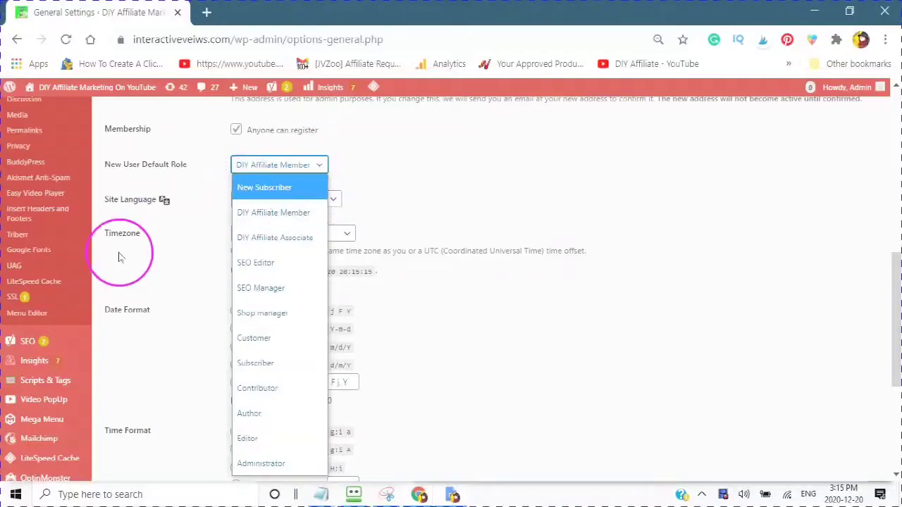
scroll(168, 281, "down", 3)
scroll(168, 281, "down", 2)
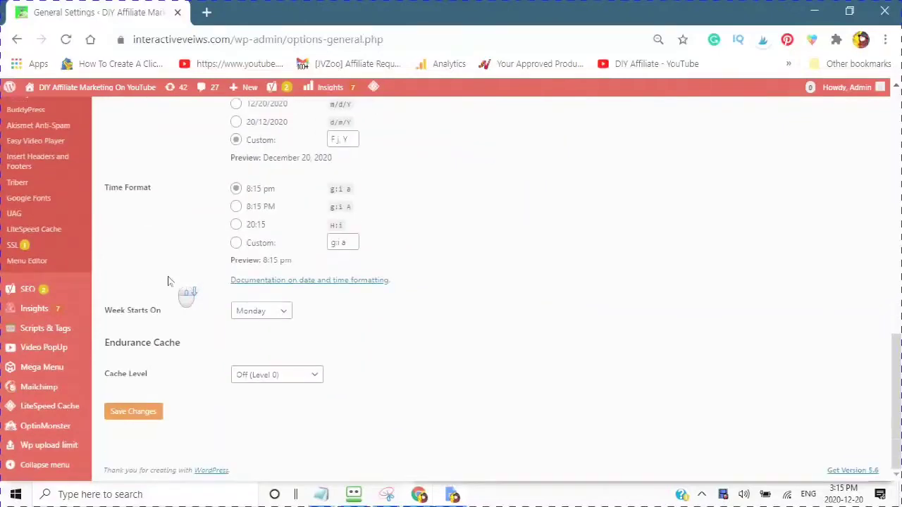
left_click(123, 414)
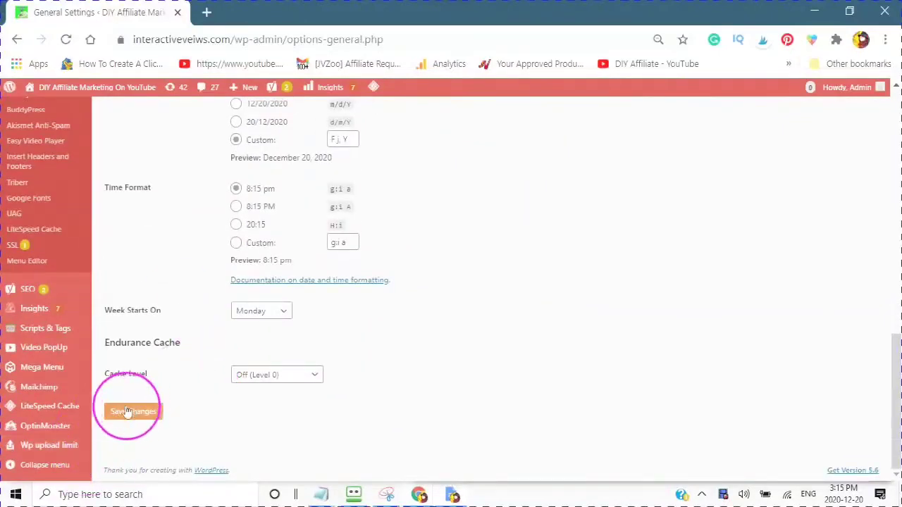
left_click(132, 420)
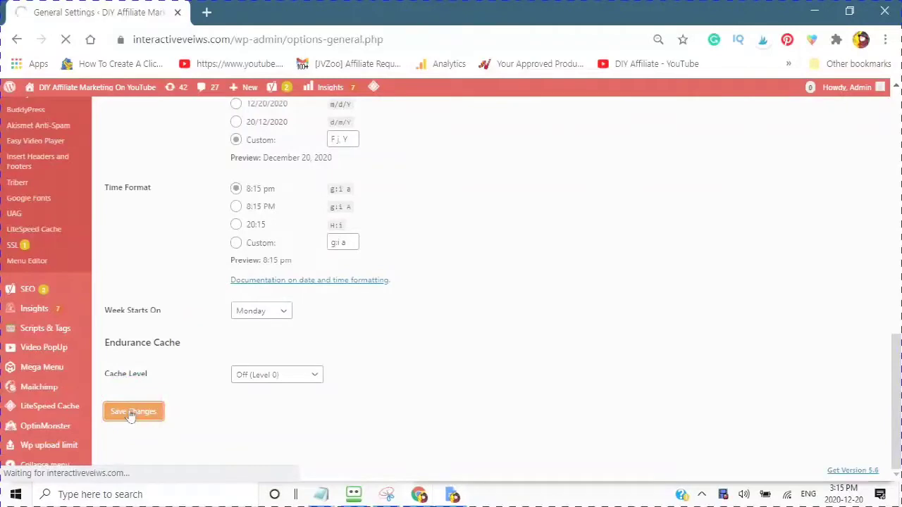
left_click(217, 156)
left_click(211, 266)
left_click(175, 174)
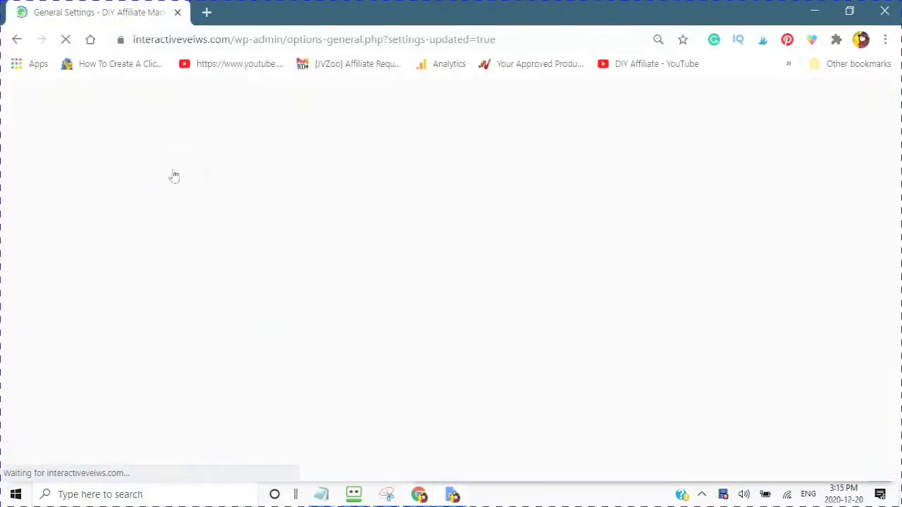
left_click(116, 148)
left_click(150, 229)
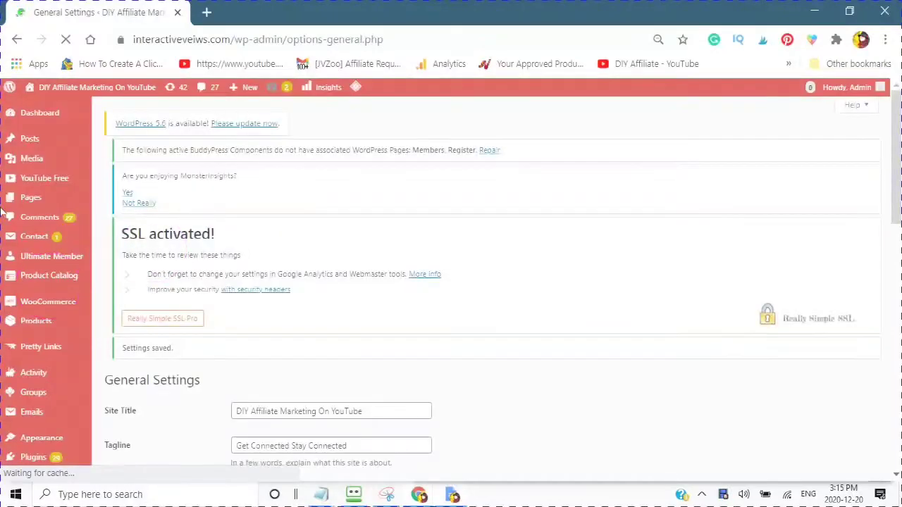
Open the Permalinks settings, choose the Post name structure, and save the changes
scroll(53, 317, "down", 4)
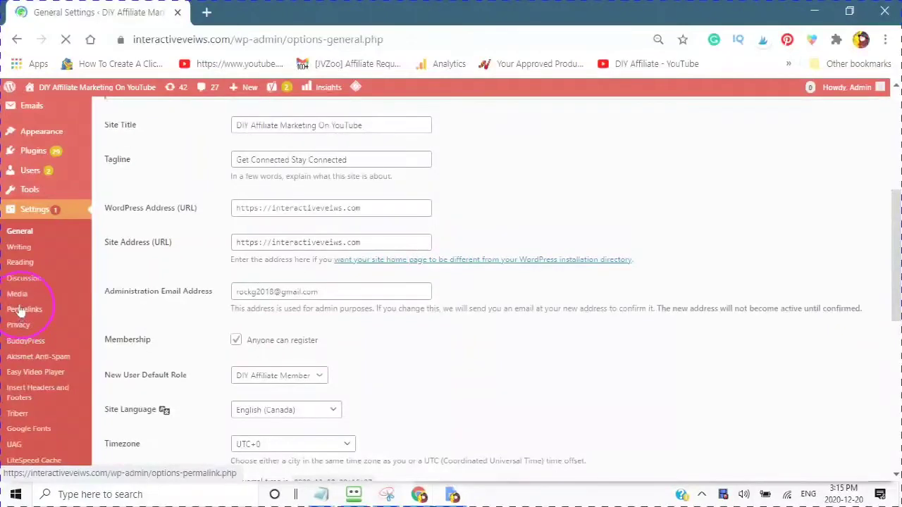
left_click(20, 311)
scroll(194, 291, "down", 5)
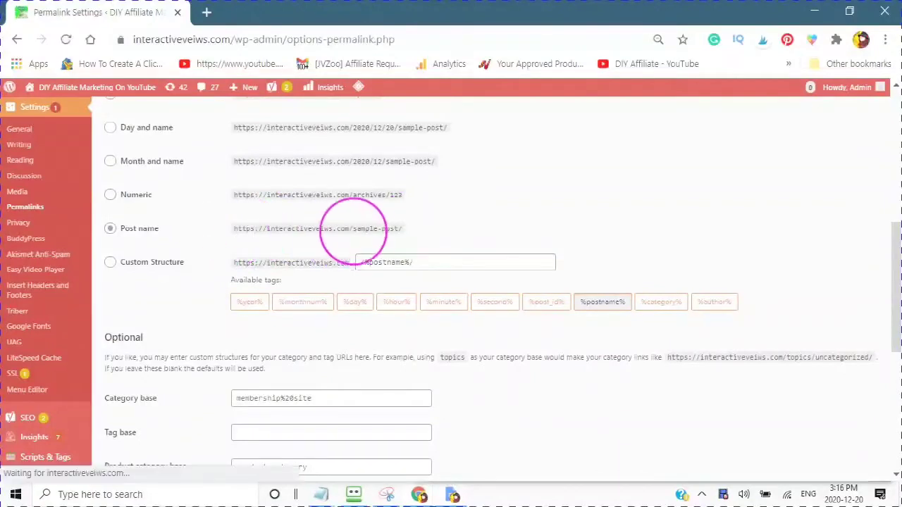
left_click_drag(352, 228, 425, 217)
left_click(110, 229)
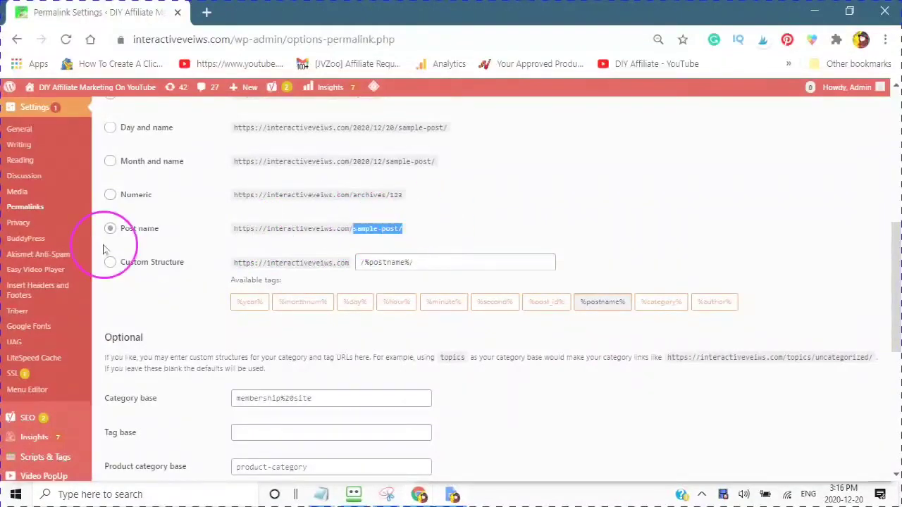
scroll(126, 395, "down", 5)
left_click(131, 413)
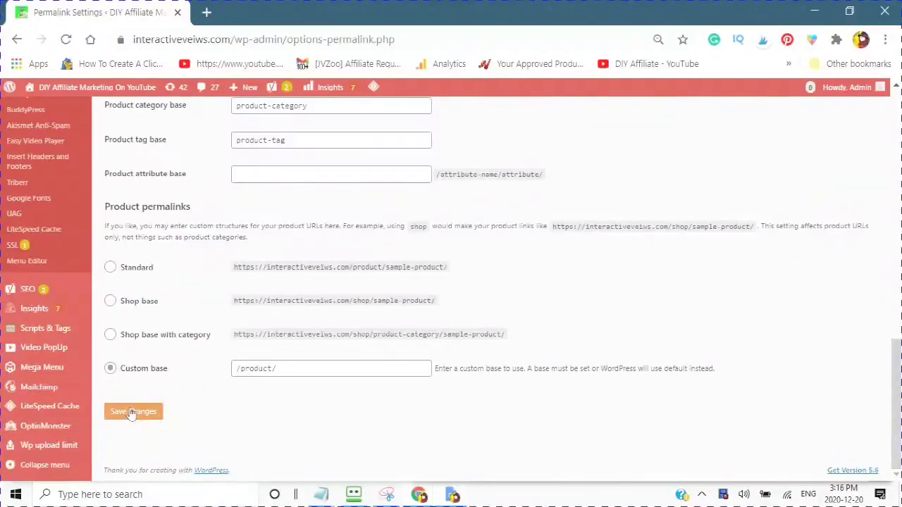
Review the Uploads section of Ultimate Member's general settings, covering photo file sizes, thumbnail sizes, image quality and widths
scroll(162, 282, "up", 10)
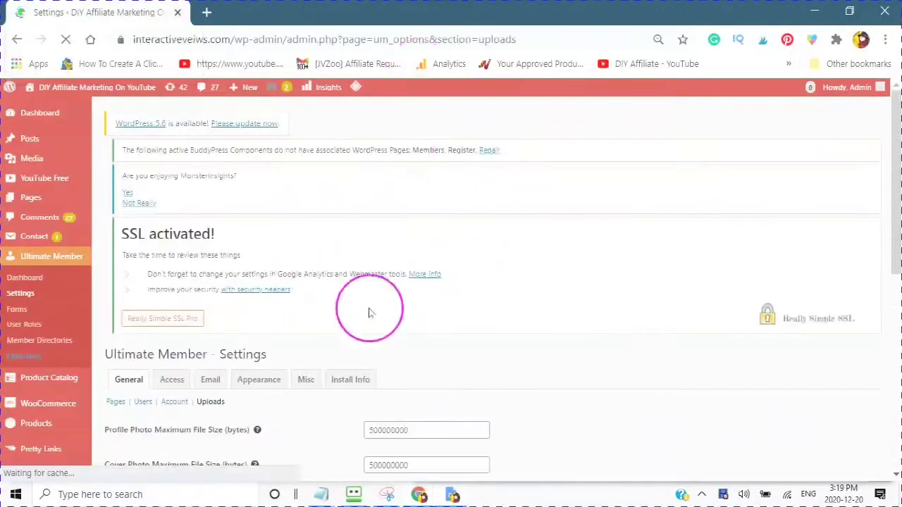
scroll(404, 323, "down", 5)
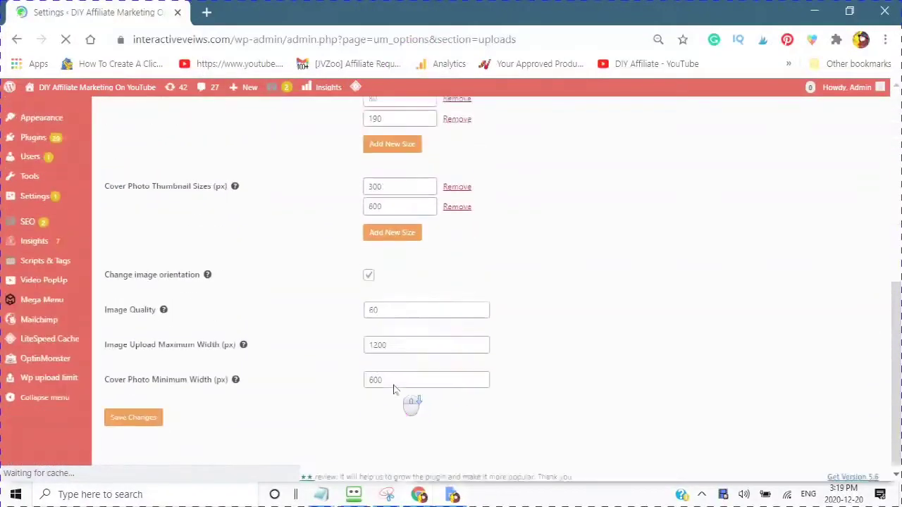
scroll(393, 380, "up", 6)
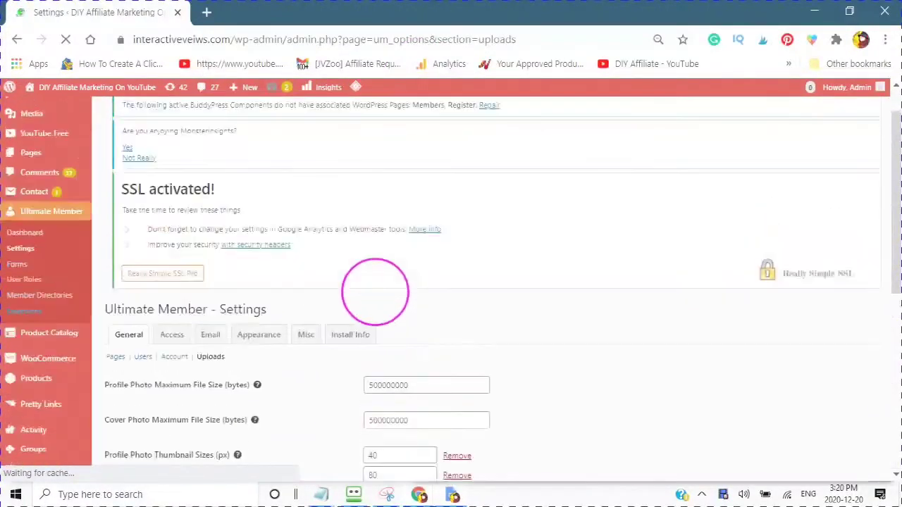
scroll(375, 292, "down", 4)
scroll(376, 302, "up", 2)
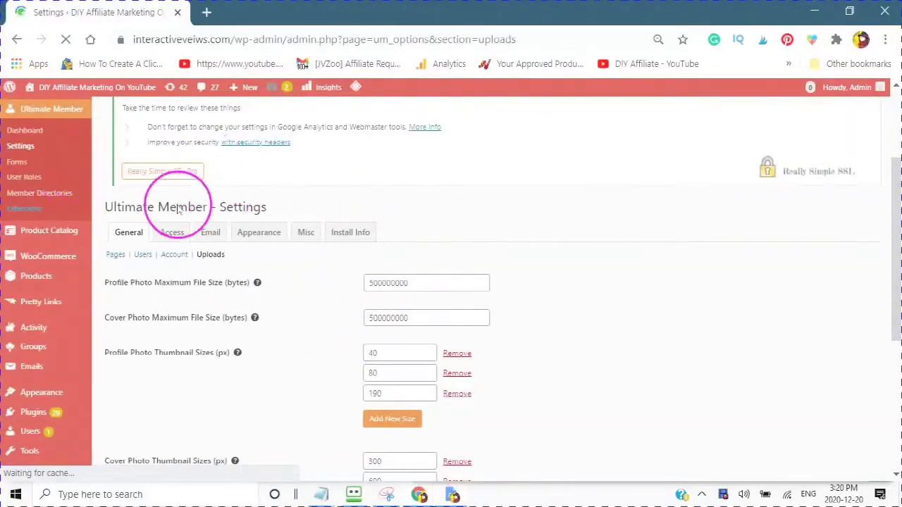
scroll(245, 169, "down", 1)
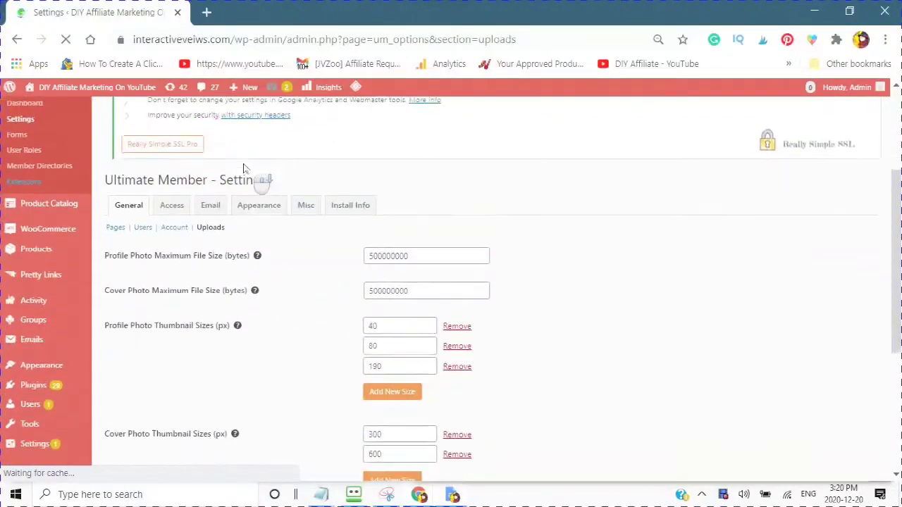
scroll(242, 170, "up", 2)
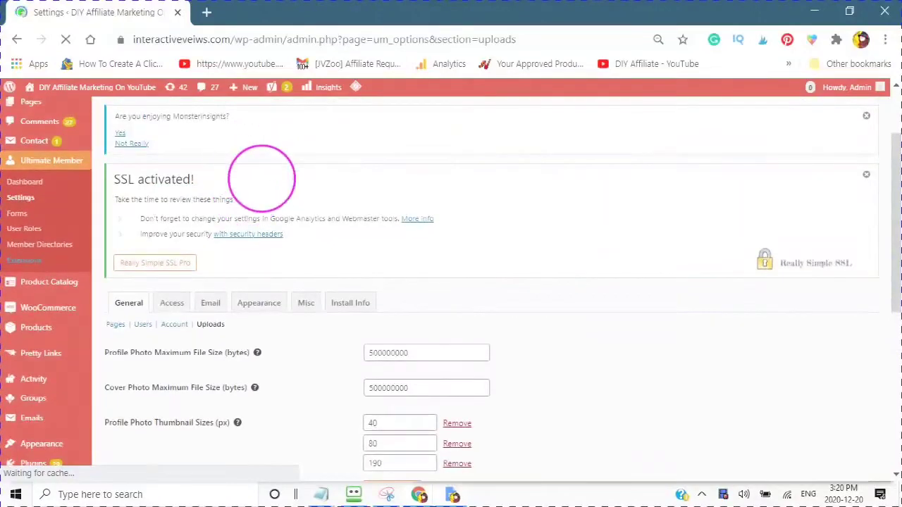
Review the member's front-end profile editing page, from the cover and profile photos to the product creative upload and business description fields
scroll(262, 180, "down", 2)
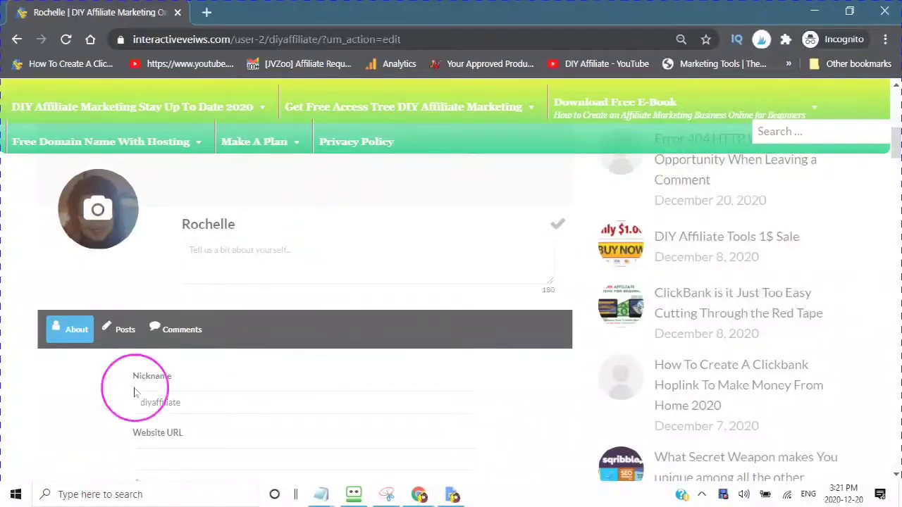
scroll(246, 209, "up", 3)
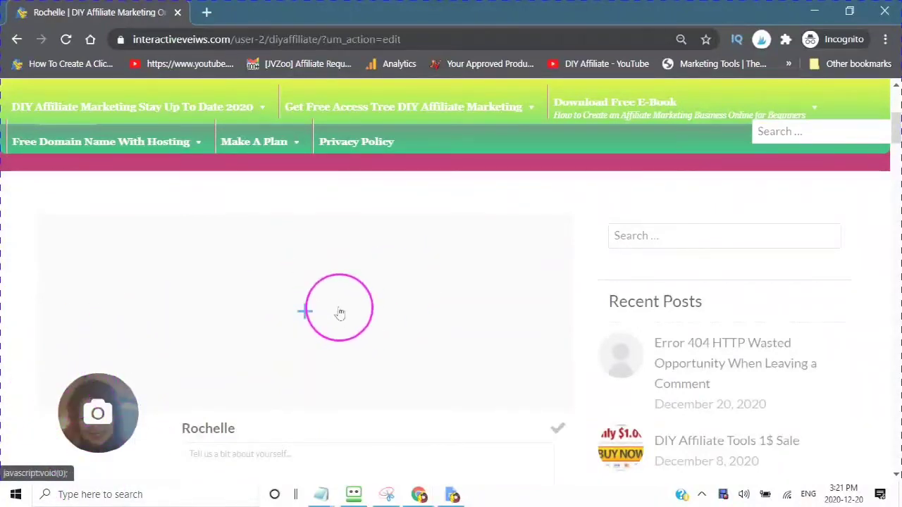
scroll(340, 312, "down", 2)
scroll(332, 282, "up", 1)
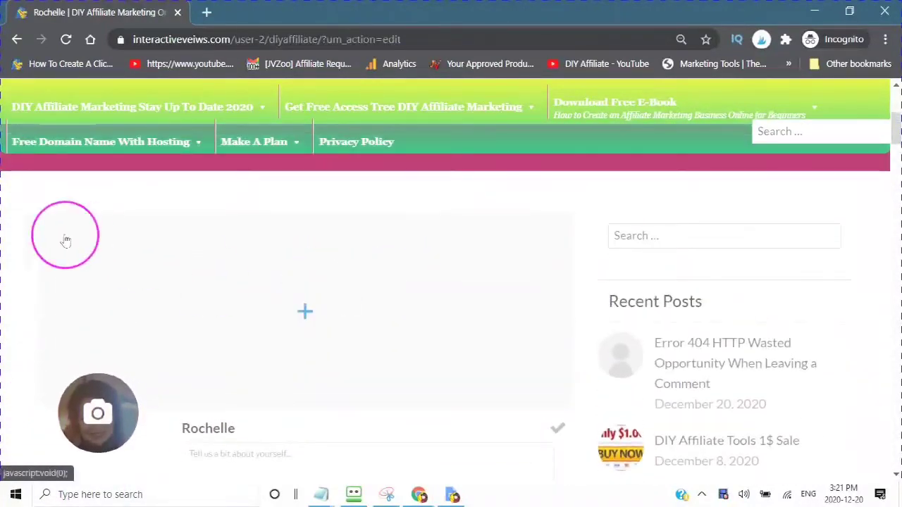
scroll(441, 332, "down", 10)
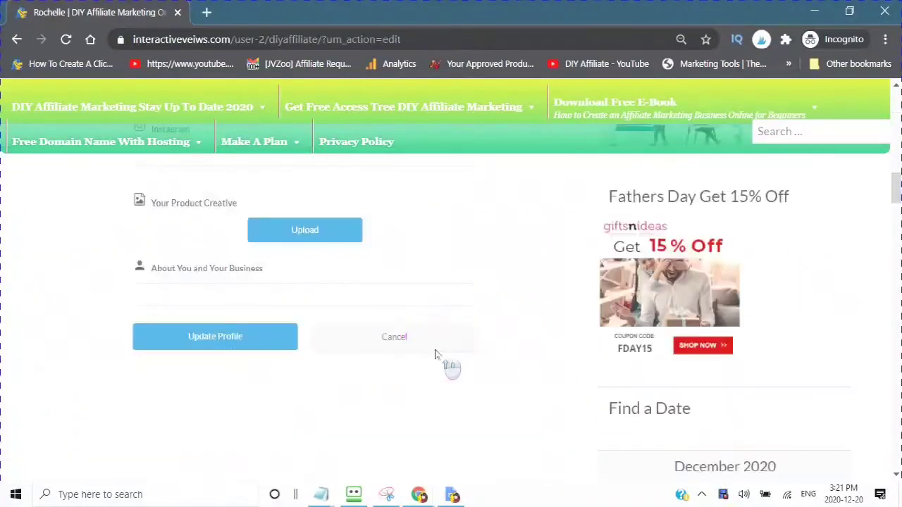
scroll(444, 345, "up", 8)
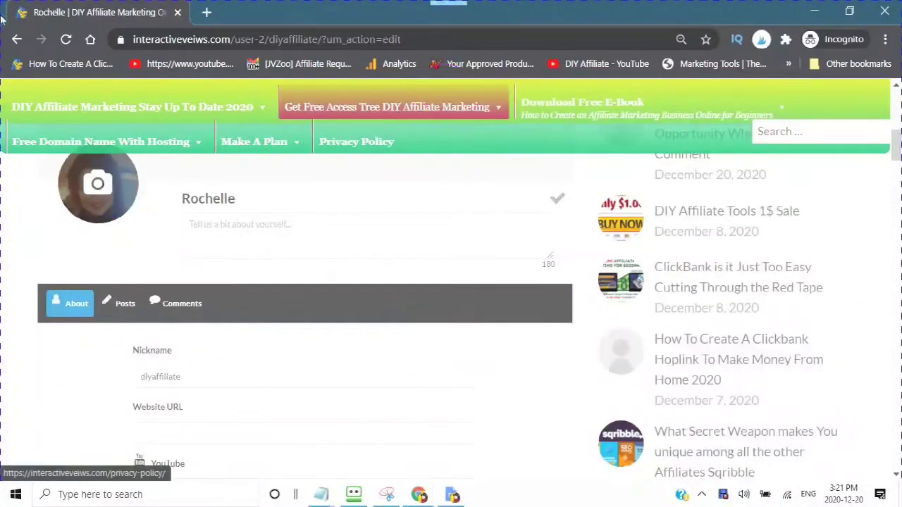
Switch back to the WordPress admin window and open Ultimate Member's list of forms
mouse_move(419, 495)
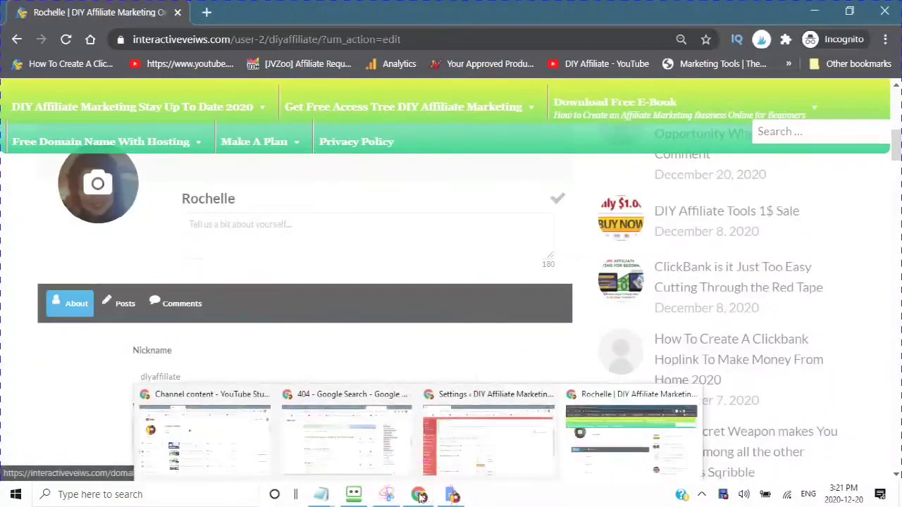
left_click(457, 451)
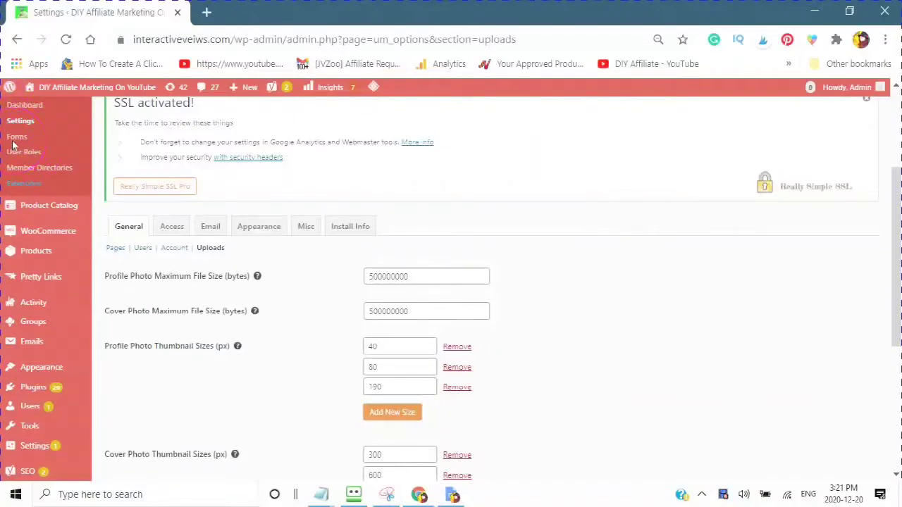
scroll(13, 145, "up", 2)
left_click(40, 199)
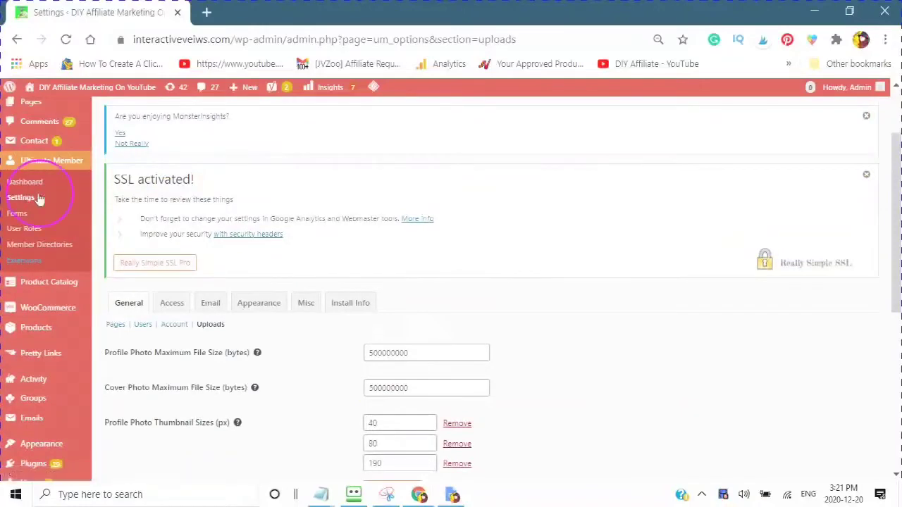
scroll(42, 198, "down", 2)
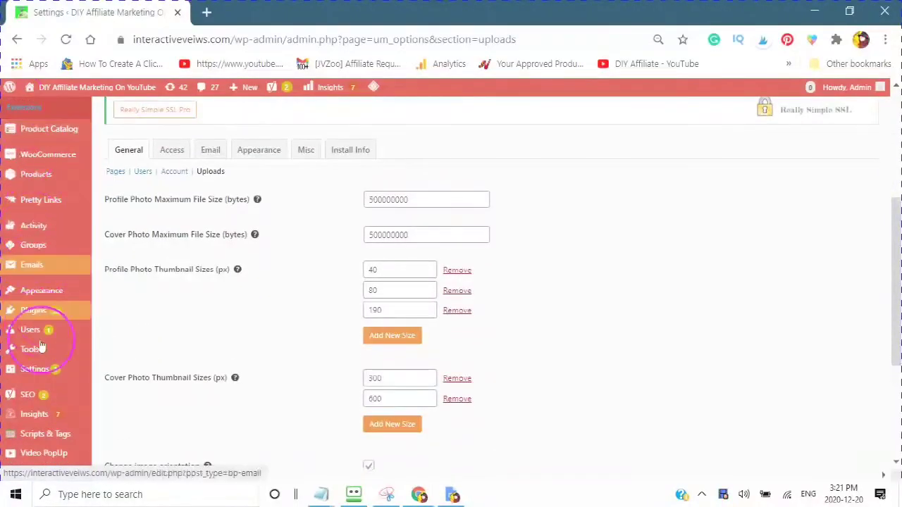
left_click(39, 225)
scroll(39, 246, "up", 2)
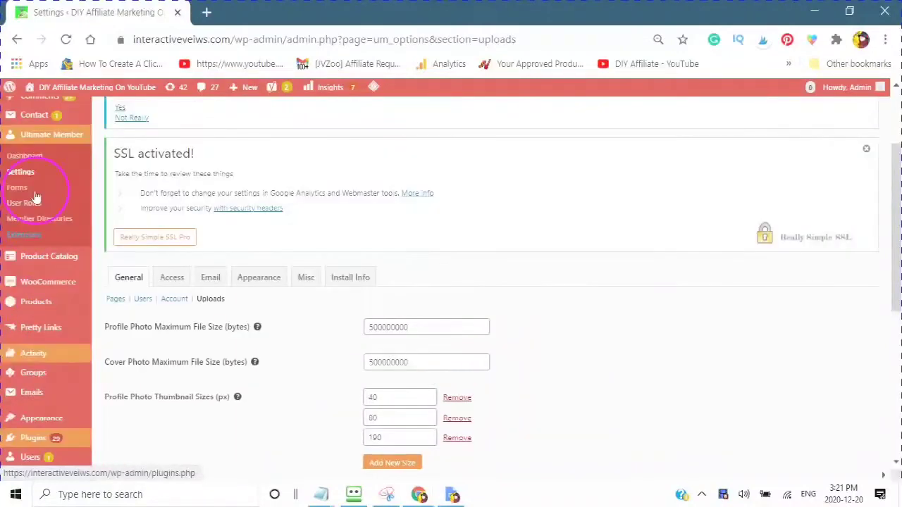
scroll(33, 254, "down", 1)
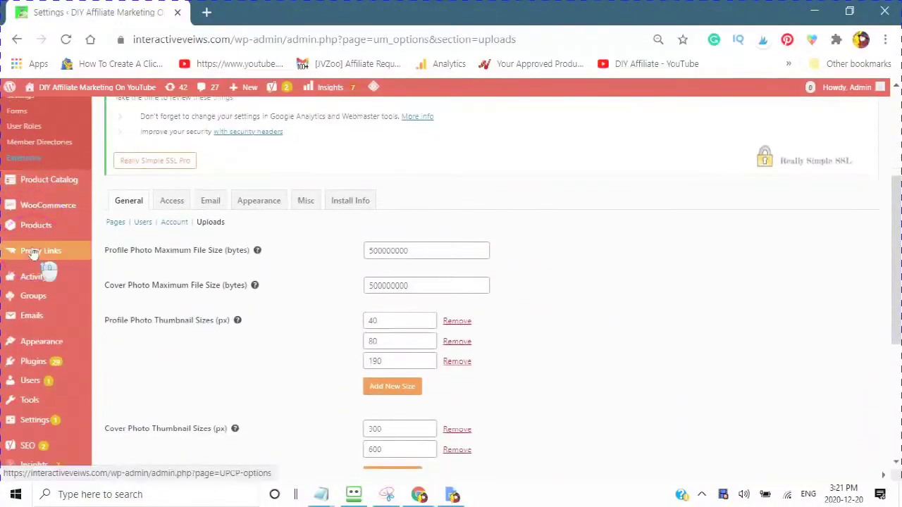
scroll(32, 253, "up", 2)
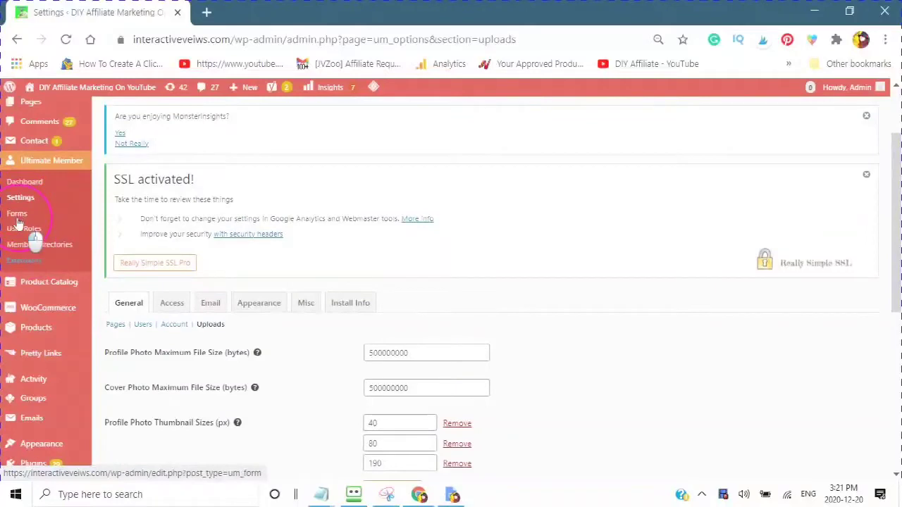
left_click(16, 220)
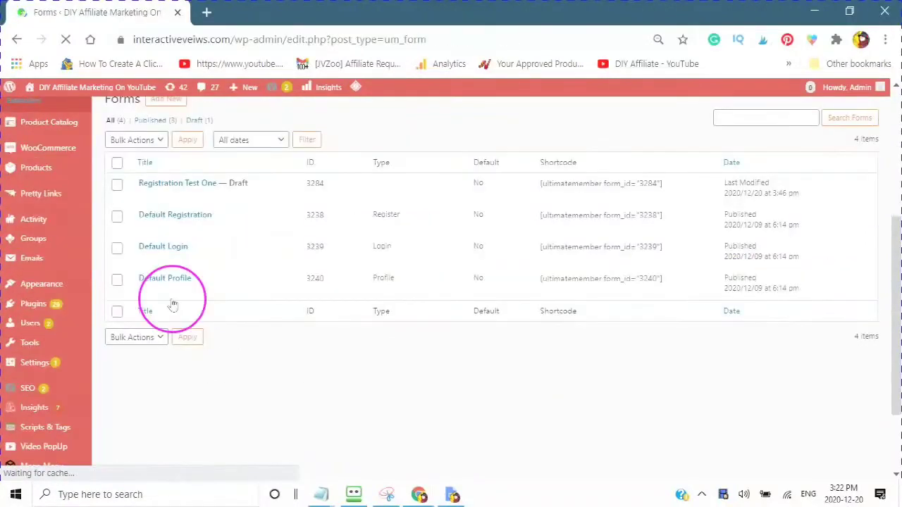
Look over the listed forms and open the Default Registration form for editing
mouse_move(145, 215)
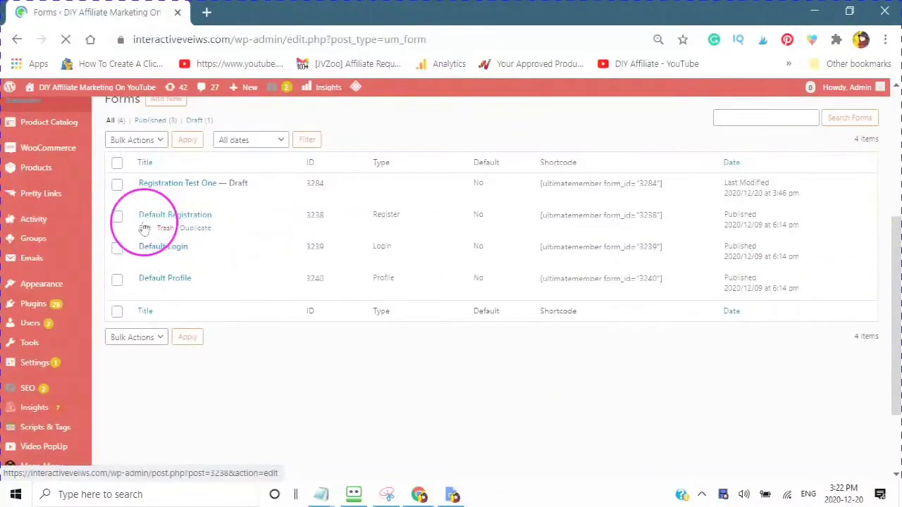
left_click(144, 228)
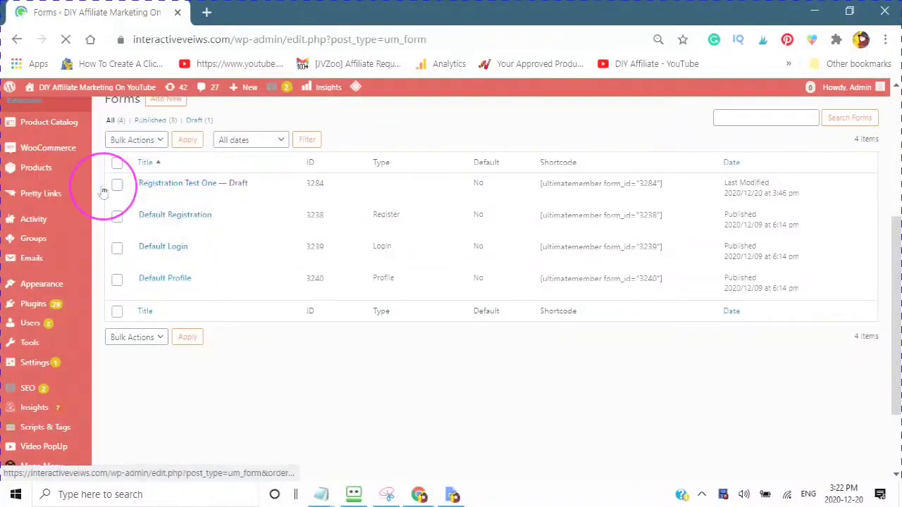
scroll(184, 214, "up", 1)
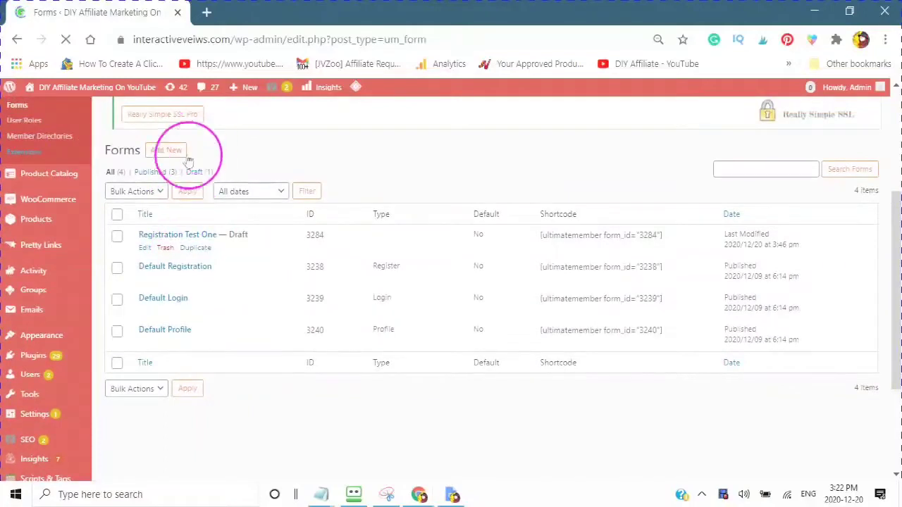
scroll(233, 275, "down", 1)
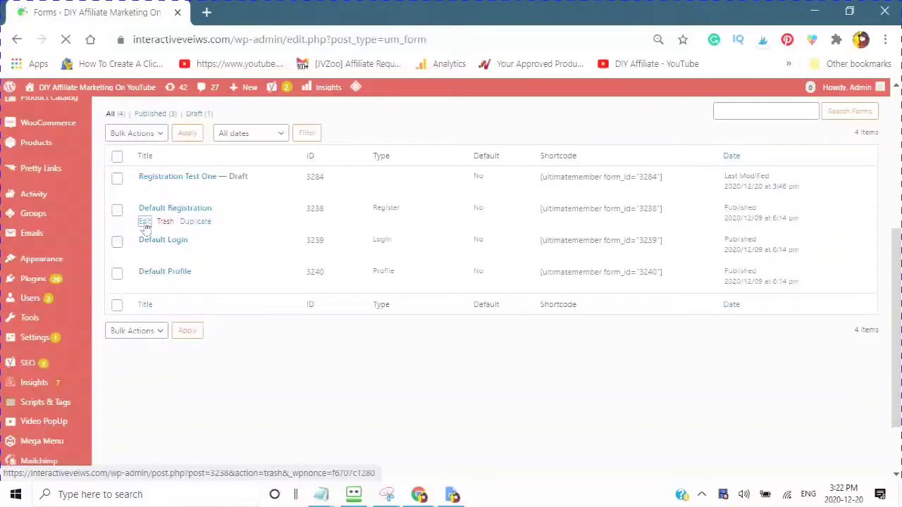
left_click(259, 390)
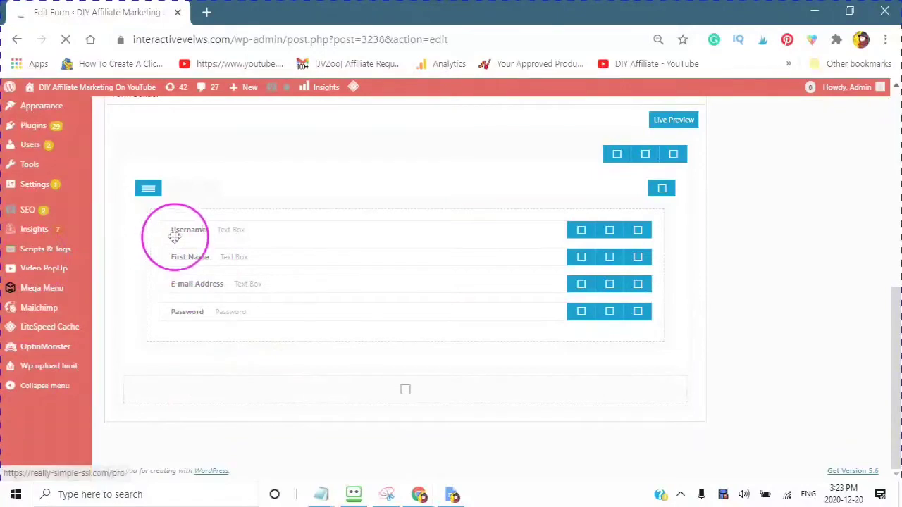
Examine the Default Registration form's type options and the fields set up in its form builder
scroll(378, 373, "up", 3)
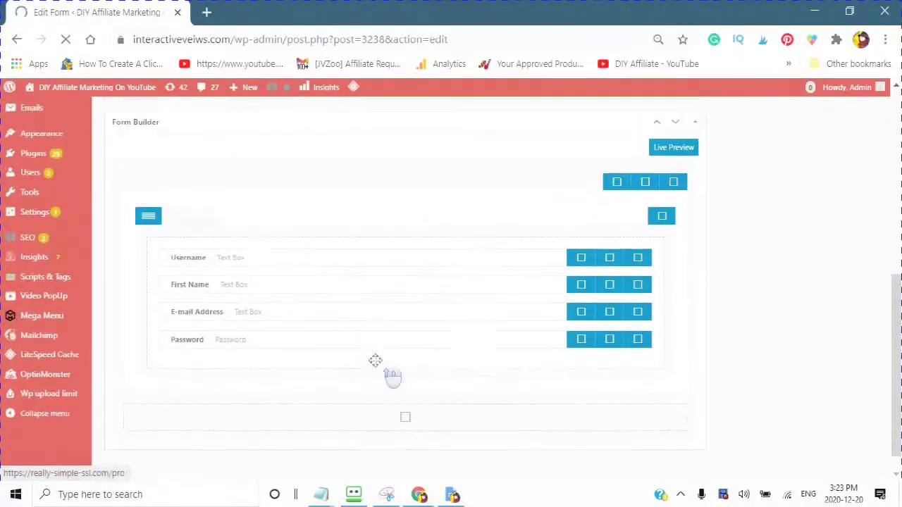
scroll(437, 337, "down", 3)
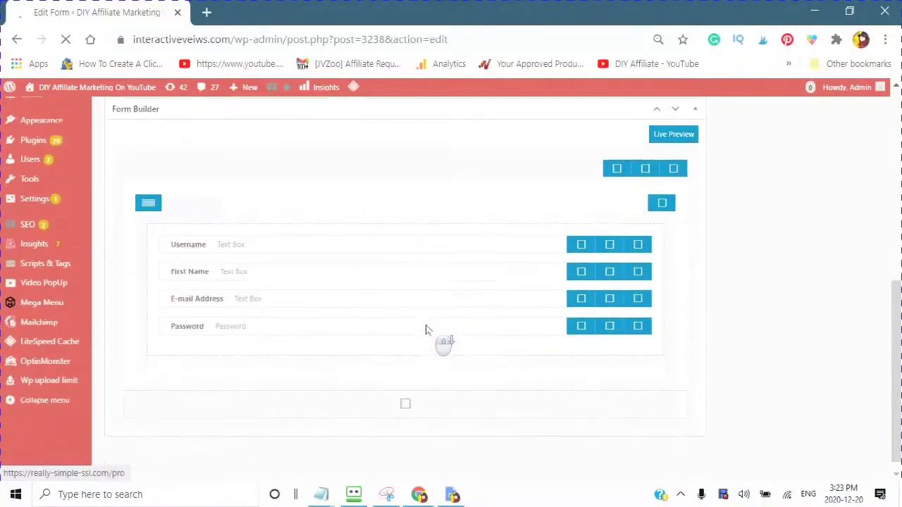
scroll(427, 330, "up", 3)
scroll(425, 333, "up", 1)
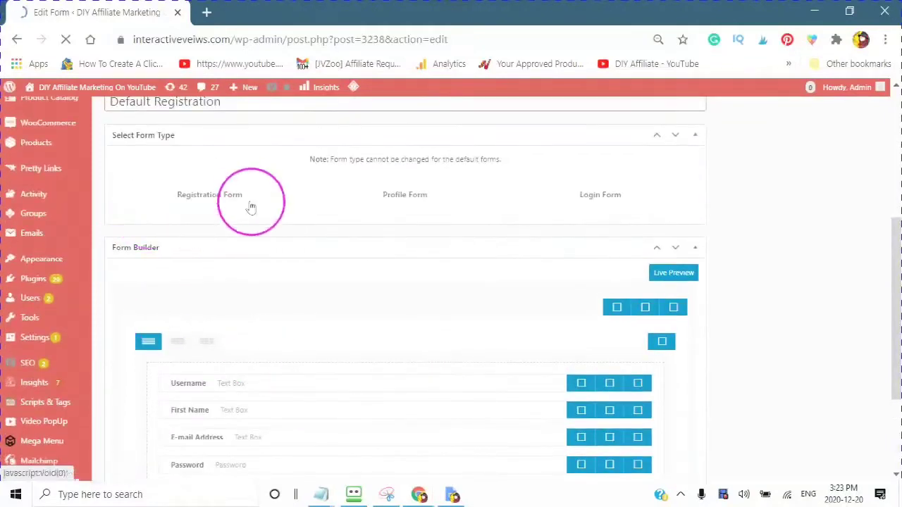
scroll(356, 268, "down", 3)
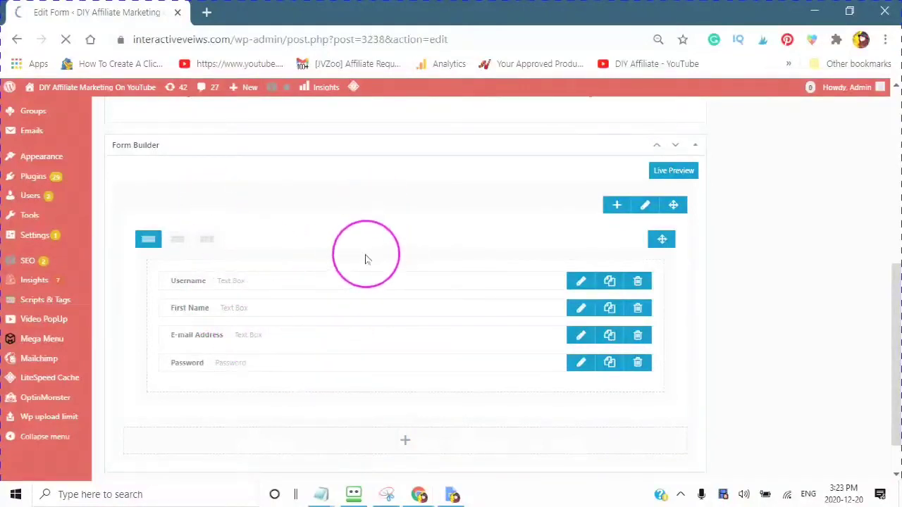
scroll(376, 233, "down", 1)
scroll(374, 239, "up", 4)
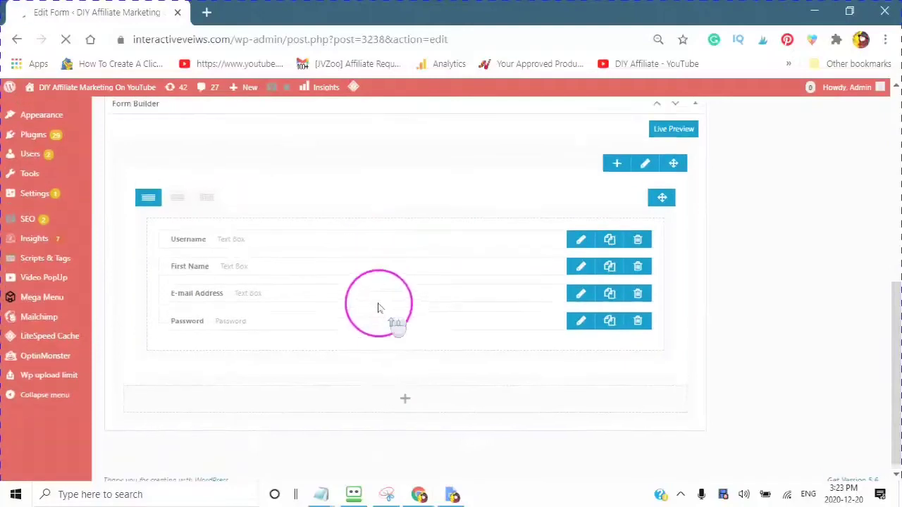
scroll(373, 286, "down", 4)
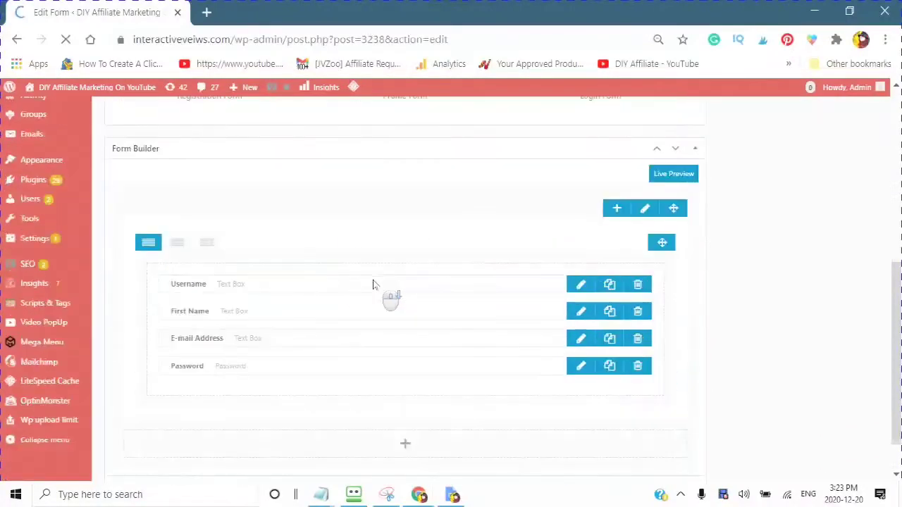
scroll(240, 169, "up", 3)
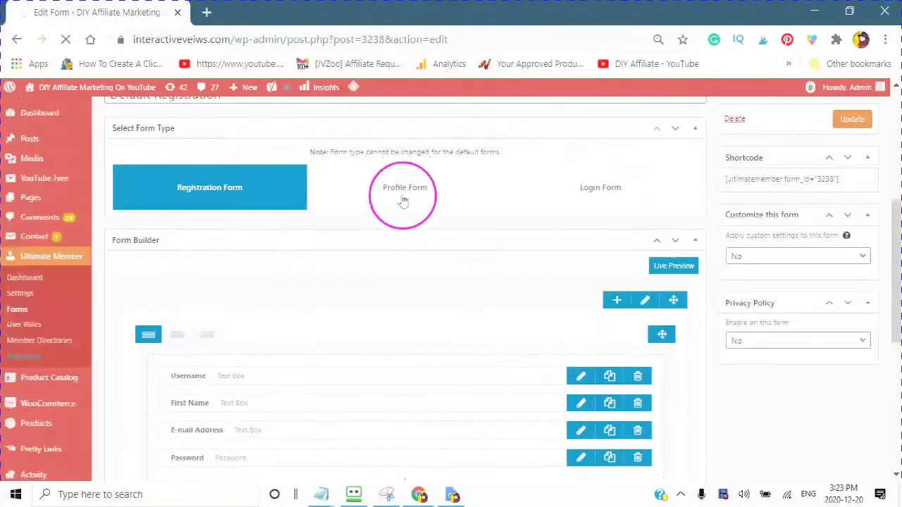
scroll(406, 247, "down", 3)
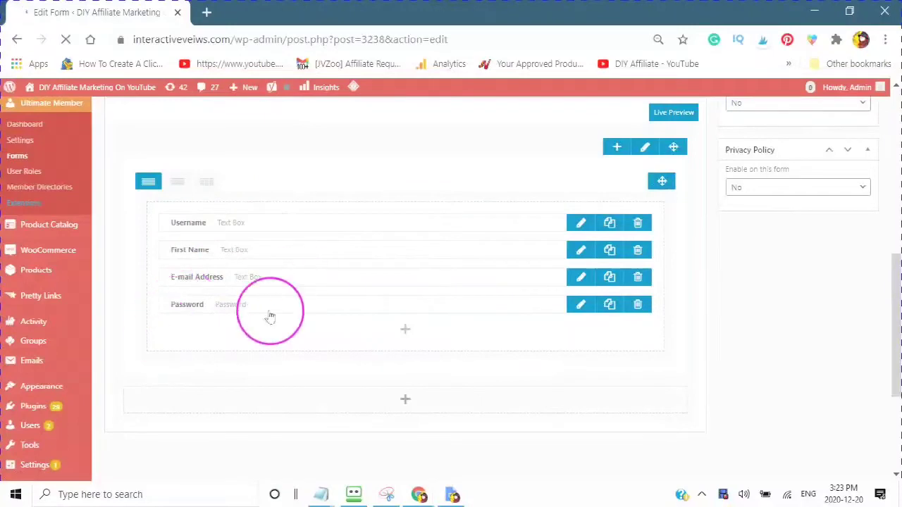
scroll(352, 173, "up", 3)
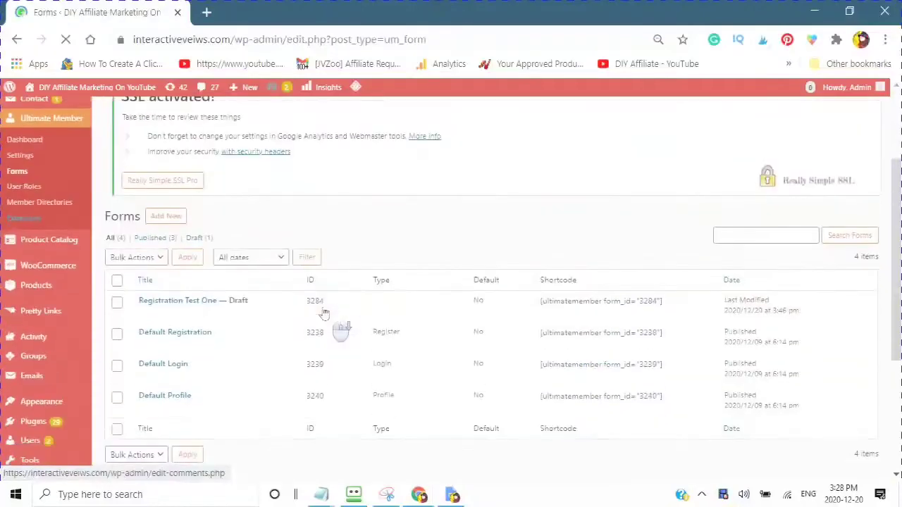
Open the Default Profile form for editing from the forms list
scroll(322, 312, "down", 5)
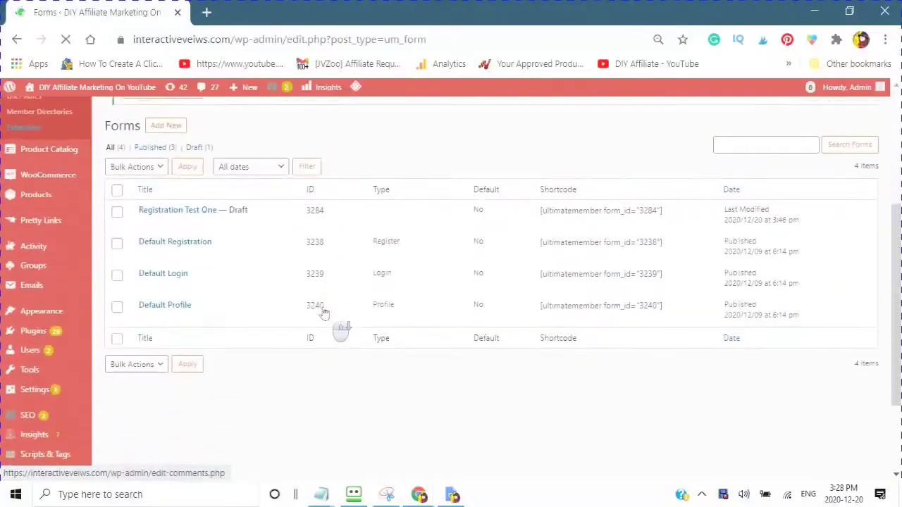
left_click(134, 251)
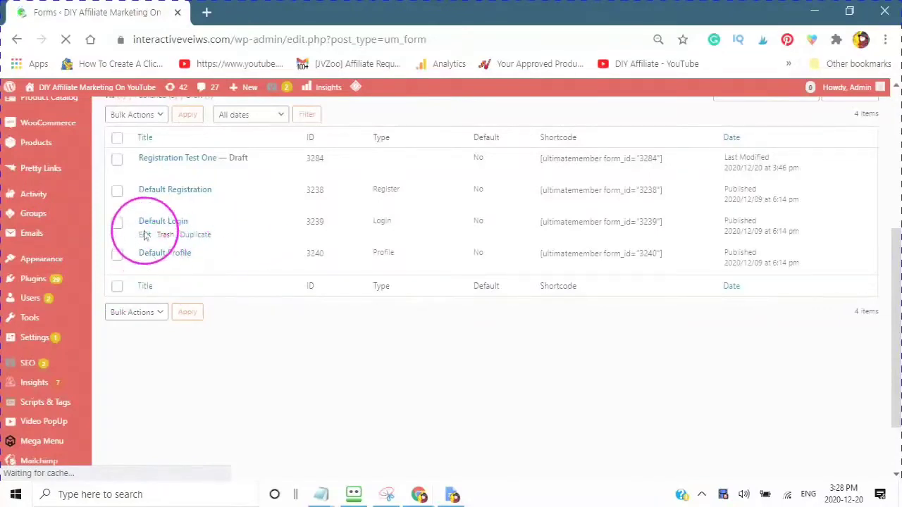
scroll(151, 260, "down", 1)
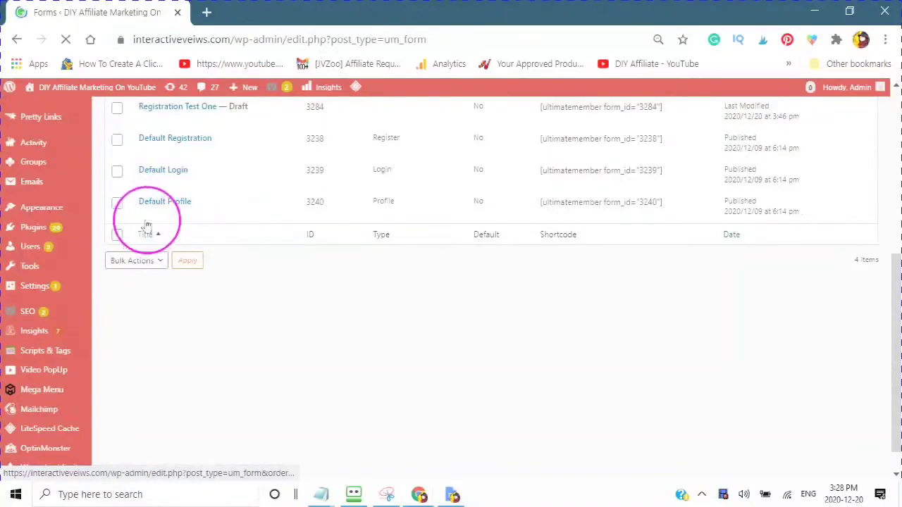
left_click(150, 205)
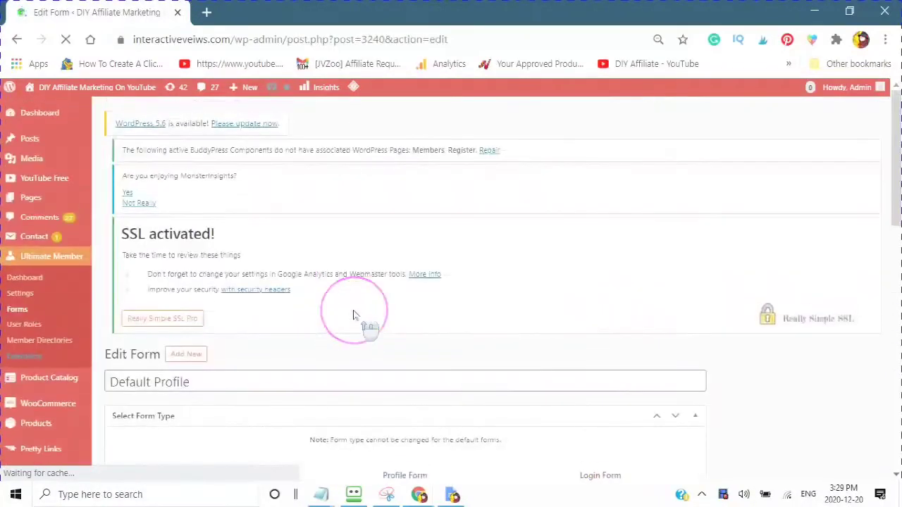
Examine the Default Profile form's builder, covering its contact and social link fields and the product creative and business section
scroll(352, 317, "down", 5)
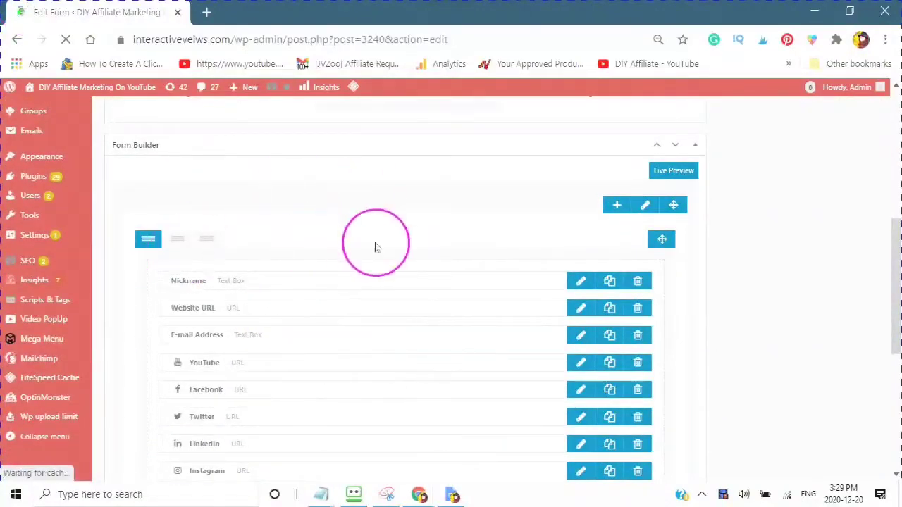
scroll(377, 253, "down", 4)
scroll(368, 319, "up", 5)
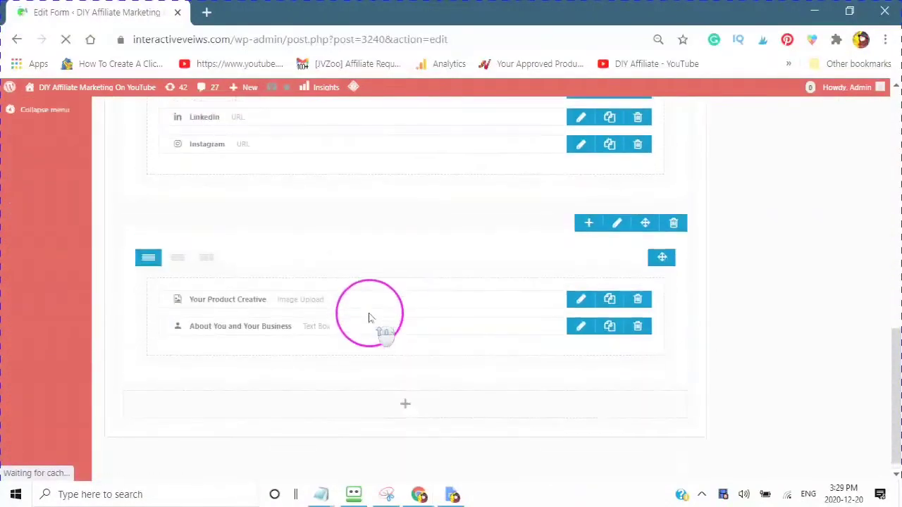
scroll(418, 244, "down", 2)
scroll(419, 243, "down", 3)
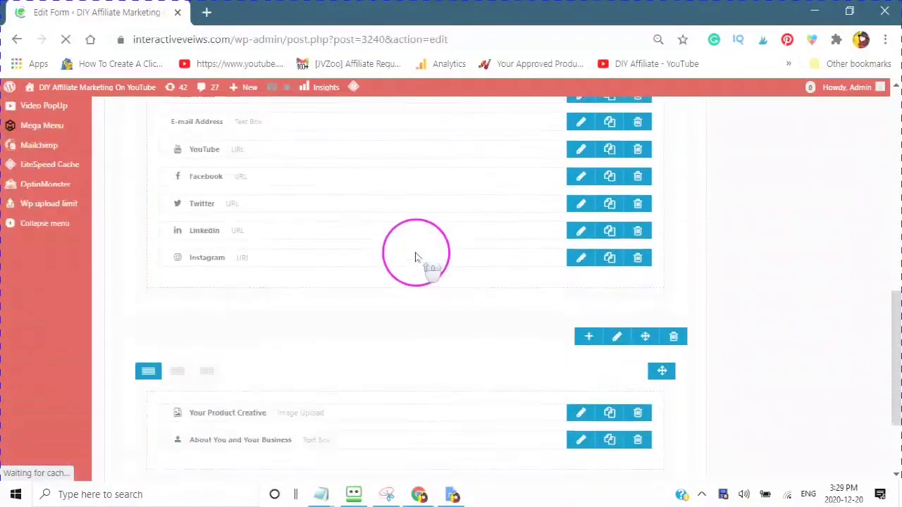
scroll(417, 256, "up", 5)
scroll(416, 264, "down", 1)
scroll(441, 266, "down", 3)
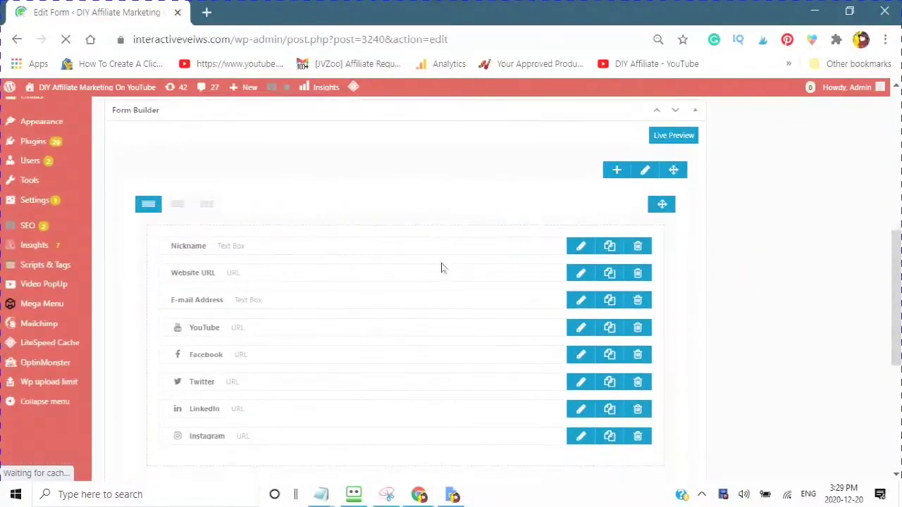
Review the Default Profile form's field list from Nickname down to Instagram, along with its form type options
scroll(423, 268, "up", 1)
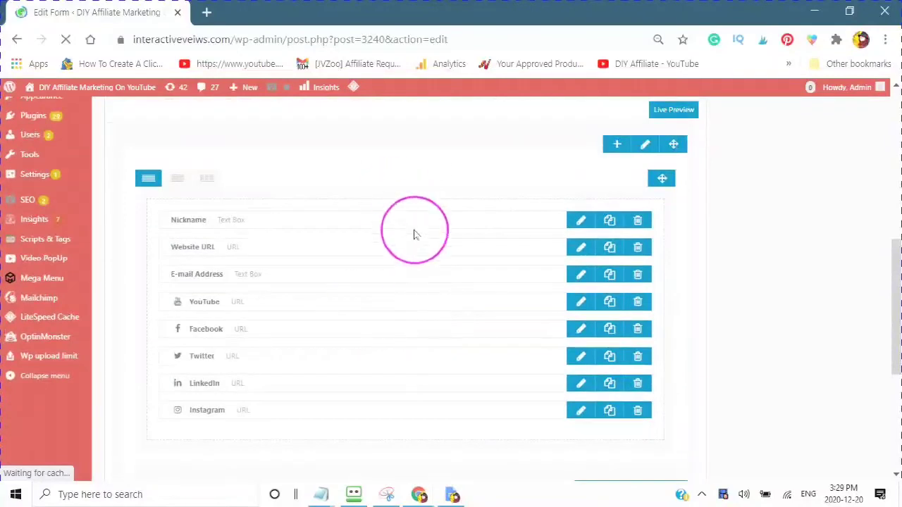
scroll(413, 247, "up", 2)
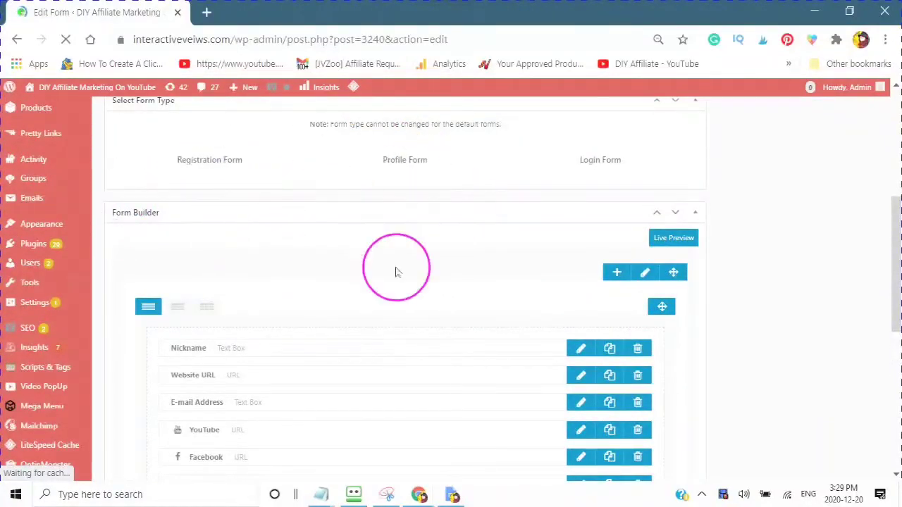
scroll(371, 291, "down", 1)
scroll(374, 303, "down", 2)
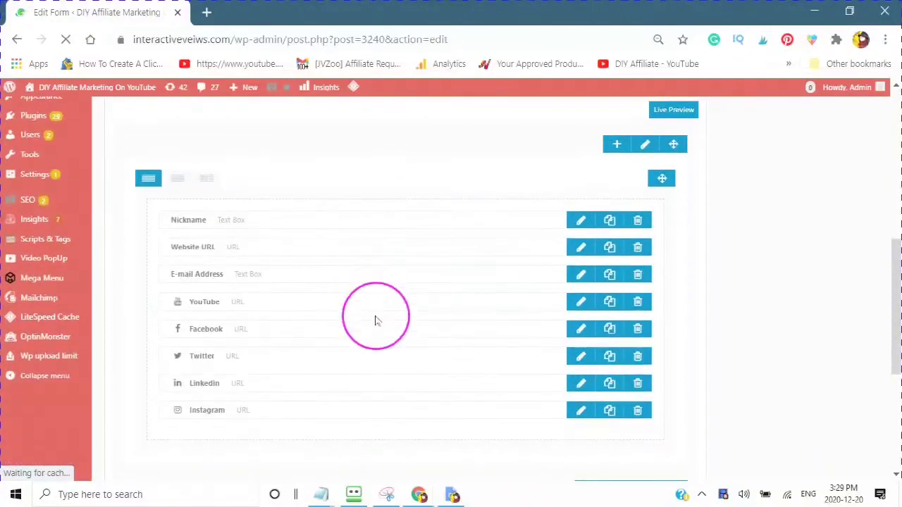
scroll(395, 296, "up", 2)
scroll(365, 259, "down", 1)
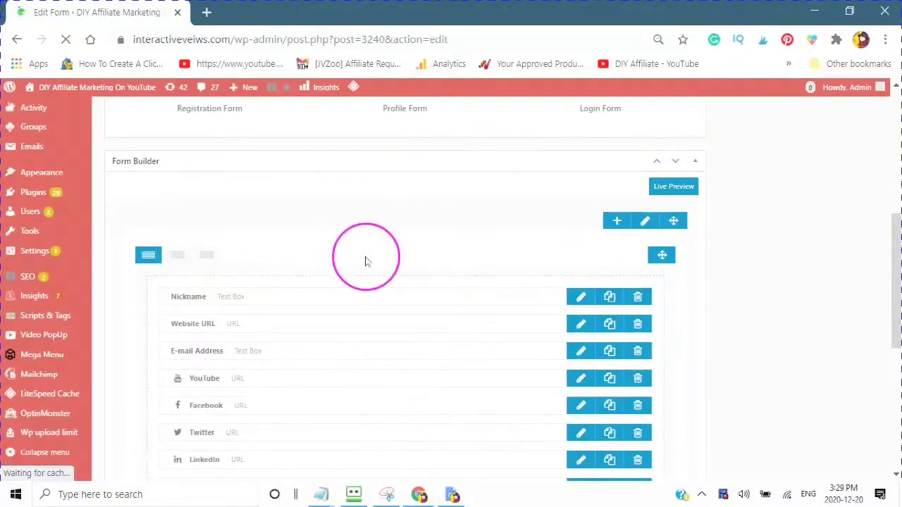
scroll(361, 268, "up", 1)
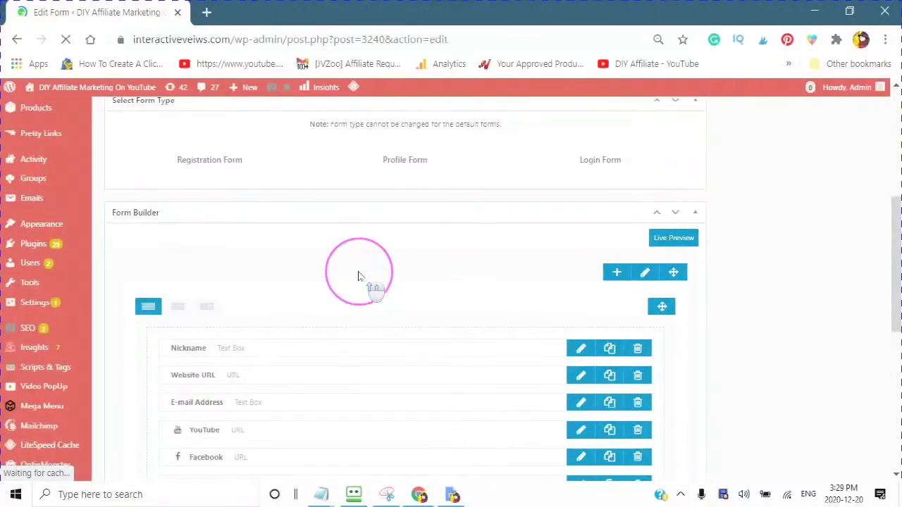
scroll(397, 322, "down", 4)
scroll(393, 318, "up", 3)
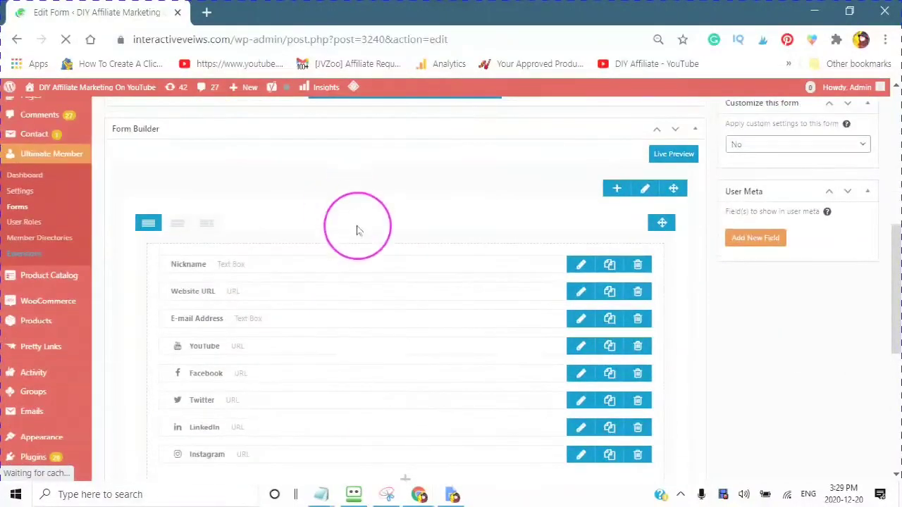
scroll(357, 229, "down", 4)
Switch to the incognito browser window with the member's profile edit page and examine its fields against the profile form
mouse_move(387, 494)
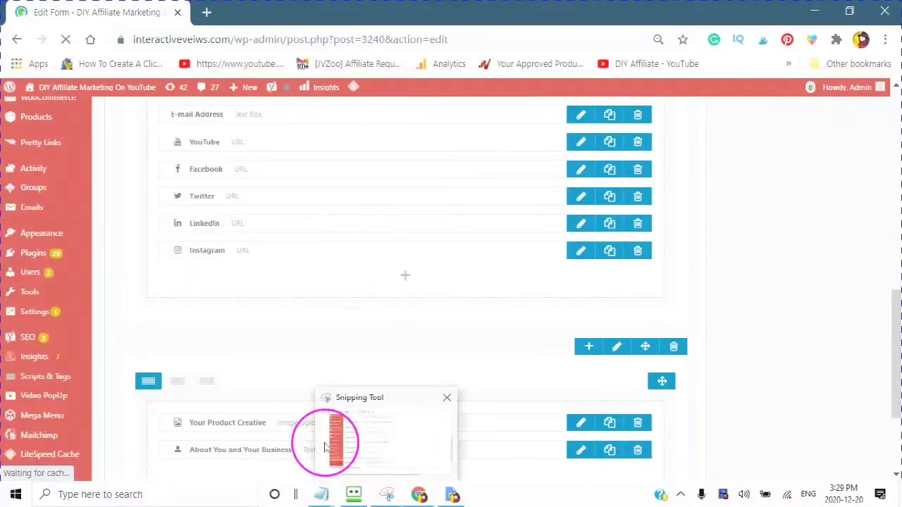
mouse_move(419, 493)
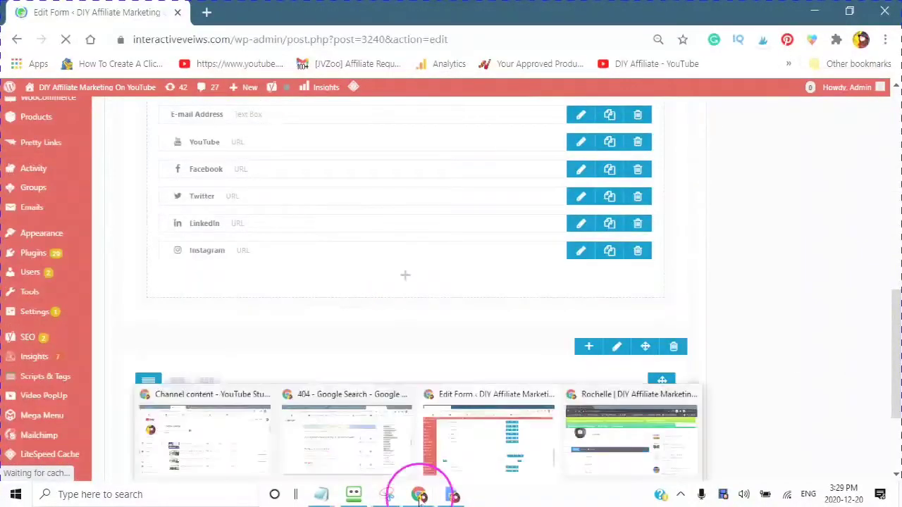
left_click(627, 461)
scroll(427, 296, "down", 5)
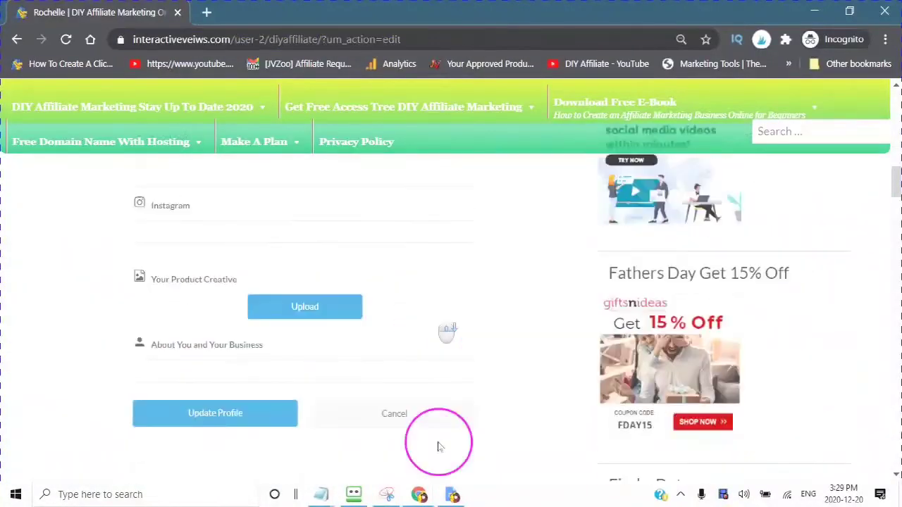
scroll(448, 451, "up", 1)
scroll(447, 397, "up", 5)
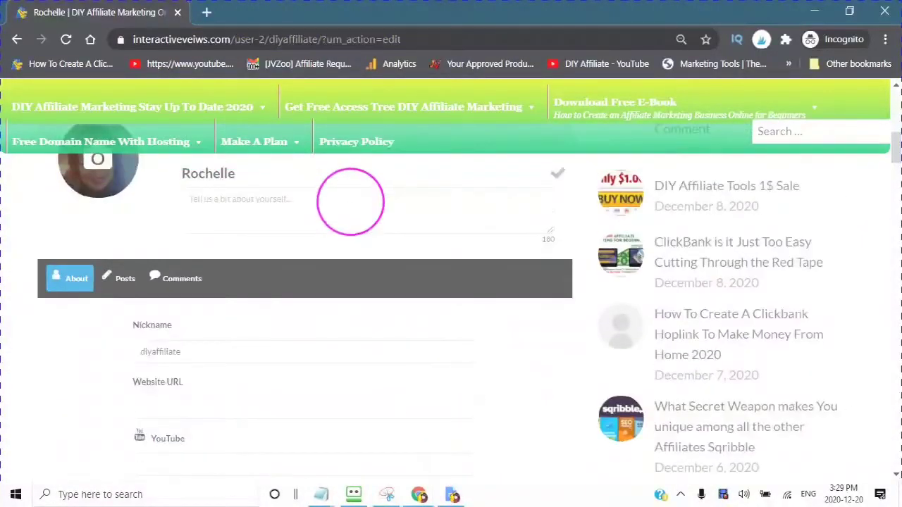
scroll(346, 205, "down", 5)
scroll(353, 238, "up", 6)
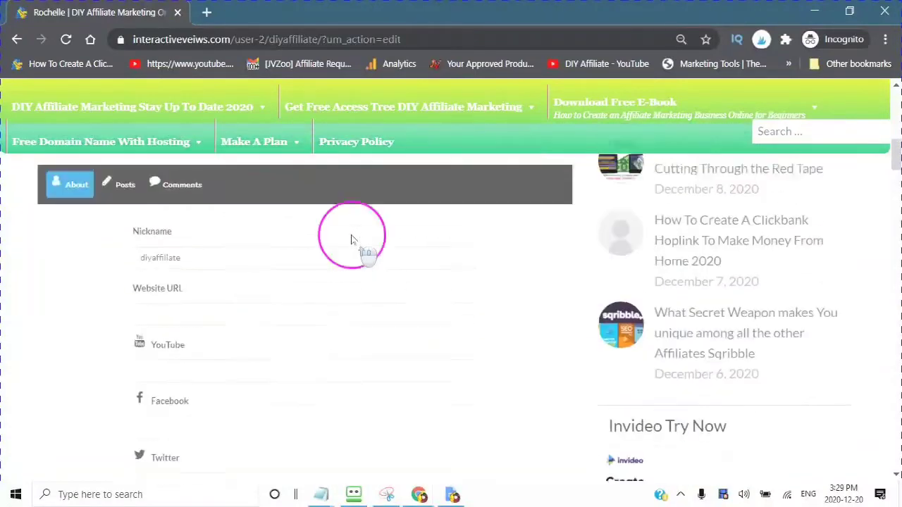
Look at the short bio box under the member's name on the profile edit page
left_click(205, 310)
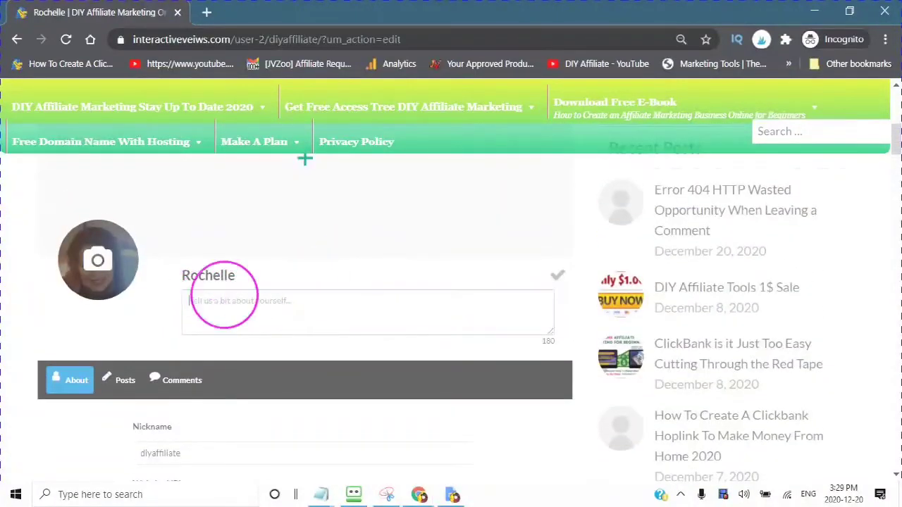
scroll(282, 282, "down", 2)
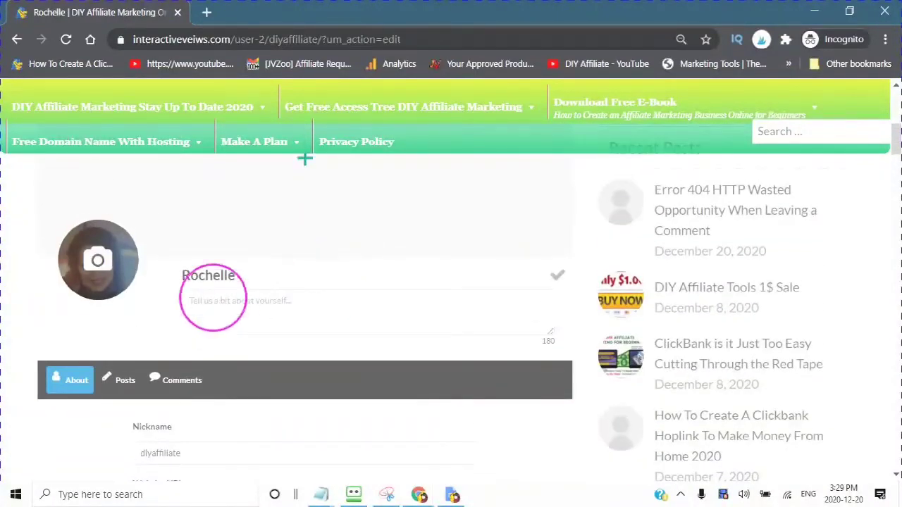
left_click(215, 301)
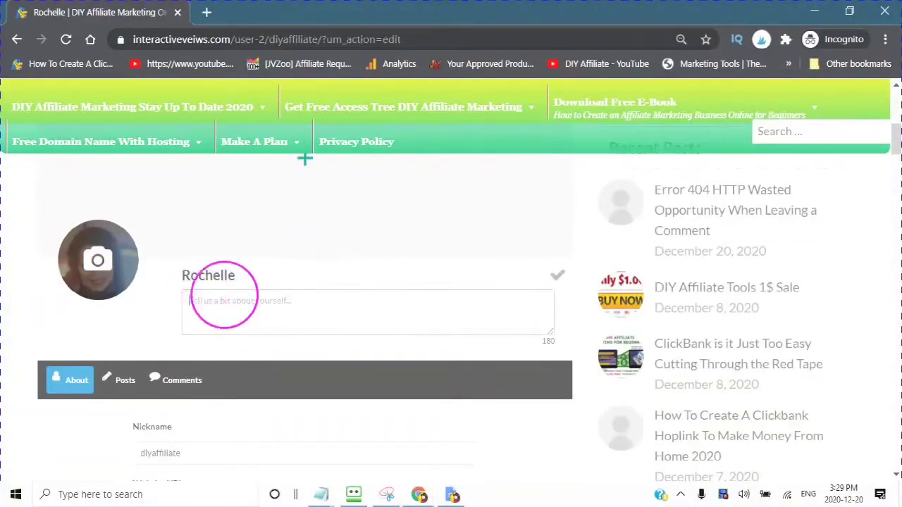
scroll(225, 298, "down", 2)
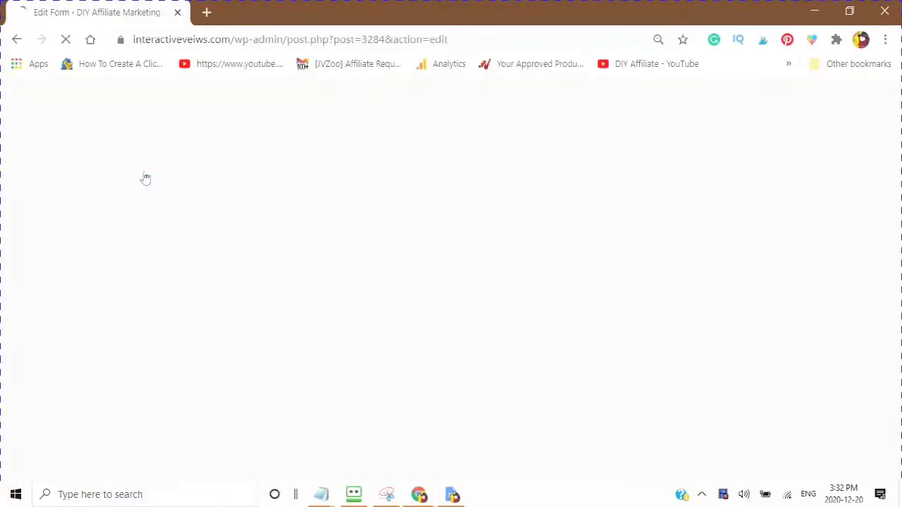
Examine the Registration Test One form's title, form type options and empty form builder
scroll(455, 366, "down", 5)
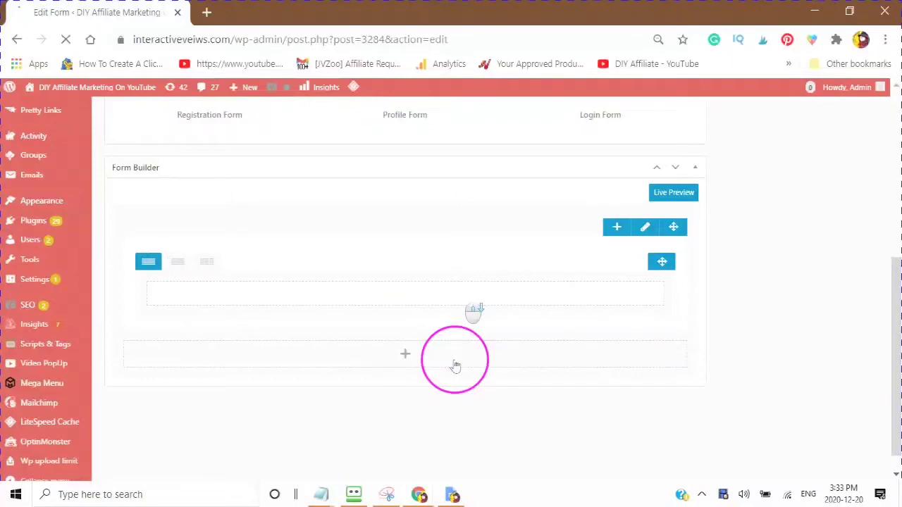
scroll(456, 366, "down", 1)
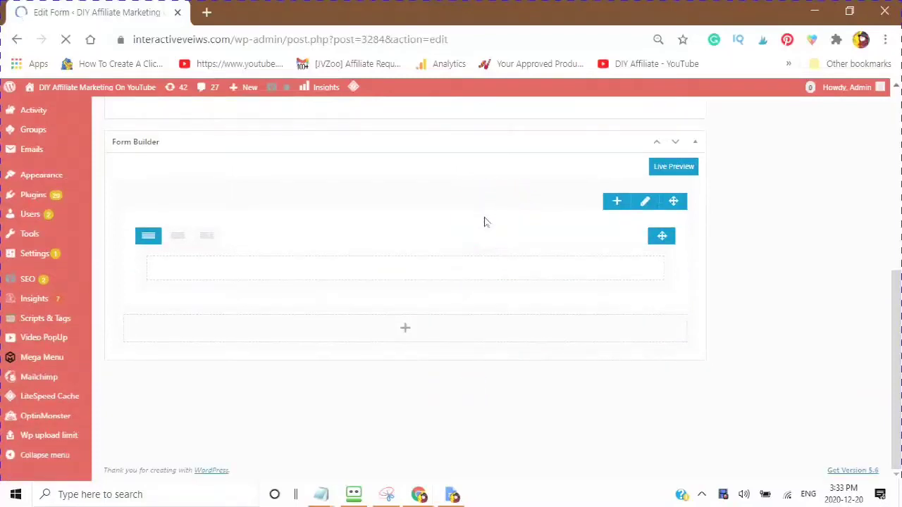
scroll(346, 207, "up", 2)
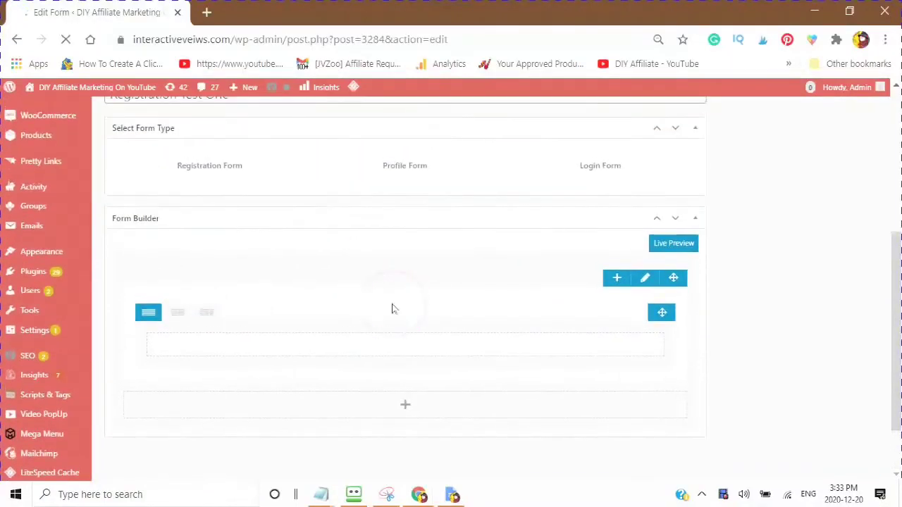
scroll(390, 310, "up", 2)
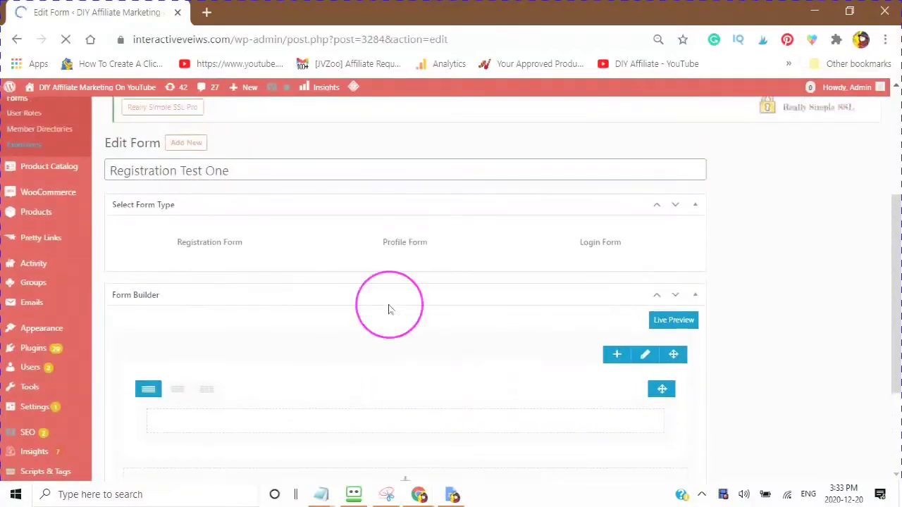
scroll(390, 310, "down", 2)
scroll(387, 310, "down", 1)
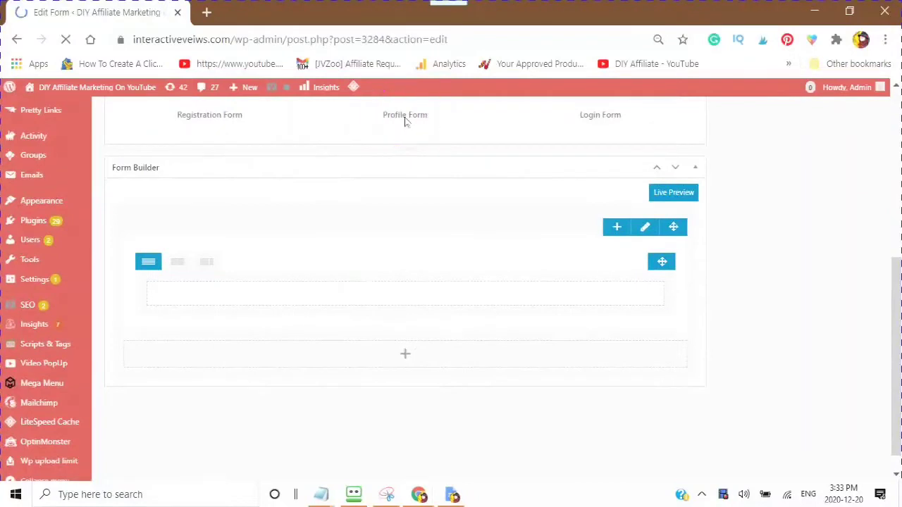
Try to set the Registration Test One form's type to Profile Form
left_click(396, 123)
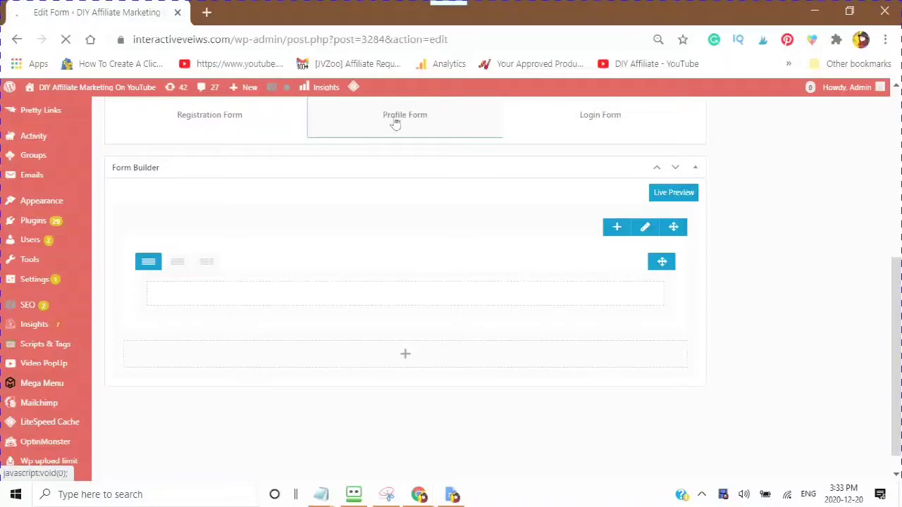
left_click(338, 177)
scroll(343, 188, "up", 2)
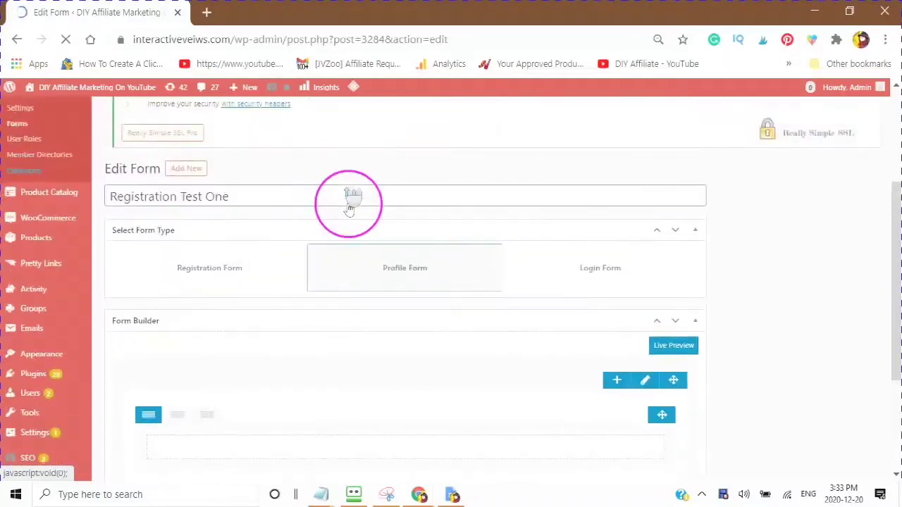
left_click(372, 268)
scroll(370, 265, "down", 5)
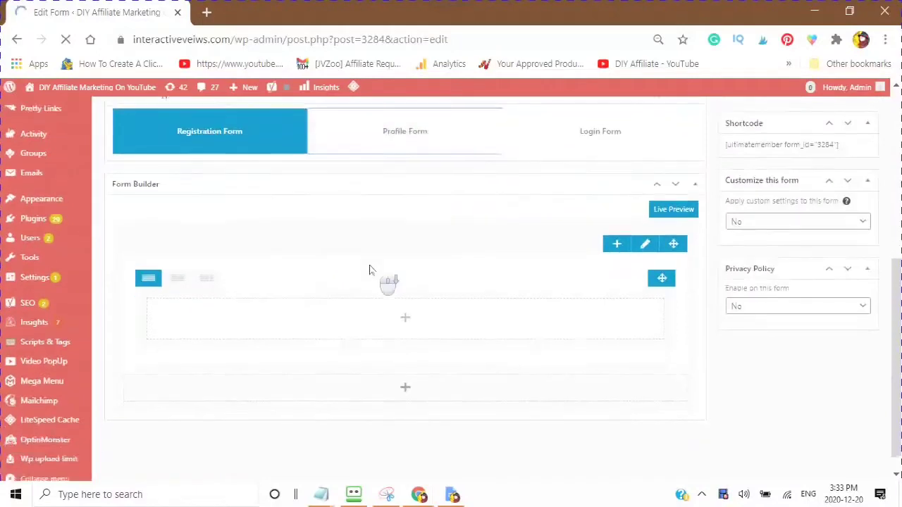
Set the form builder's first row to a three-column layout
left_click(149, 267)
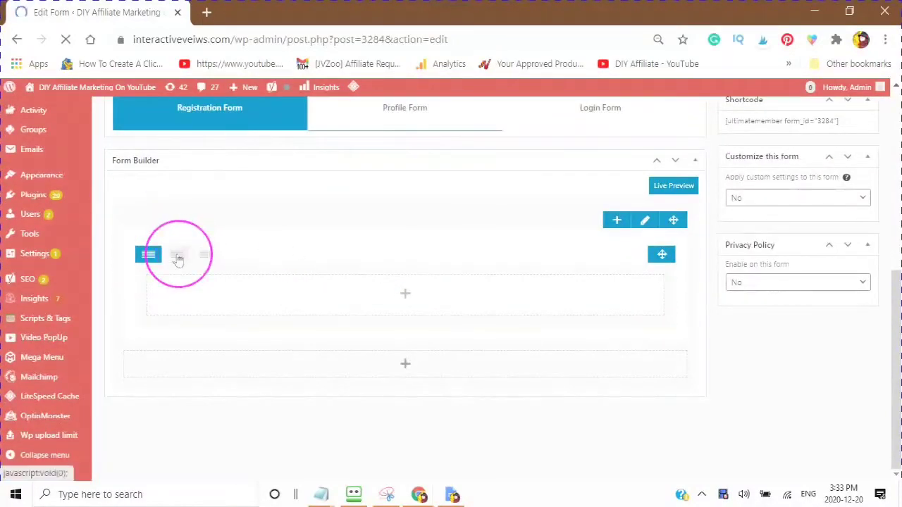
left_click(148, 259)
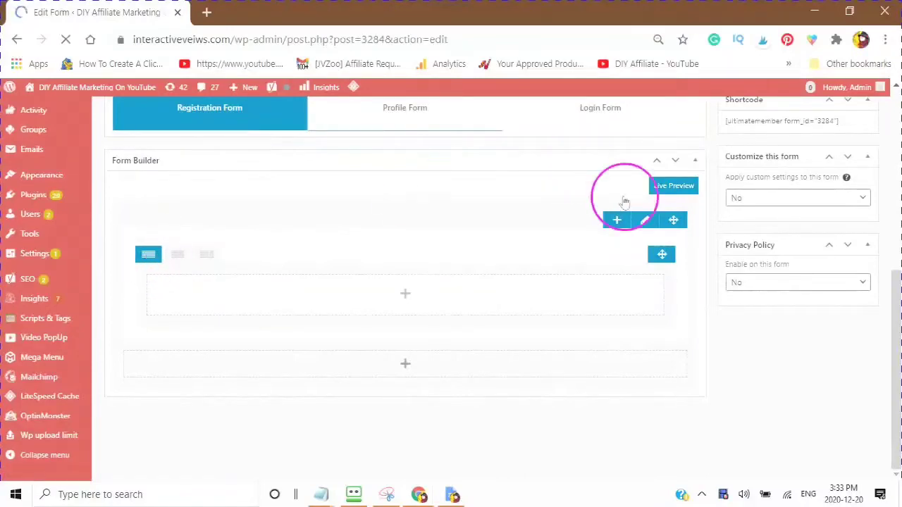
left_click(176, 258)
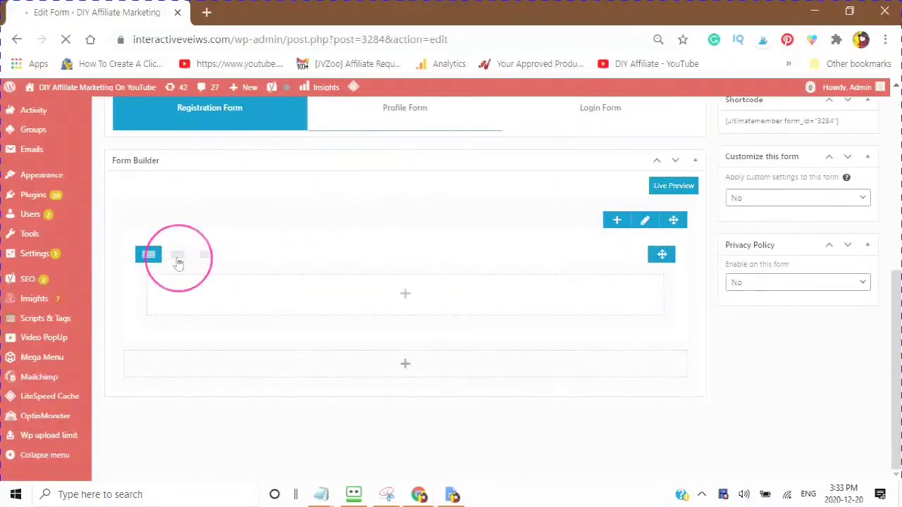
left_click(178, 261)
left_click(207, 259)
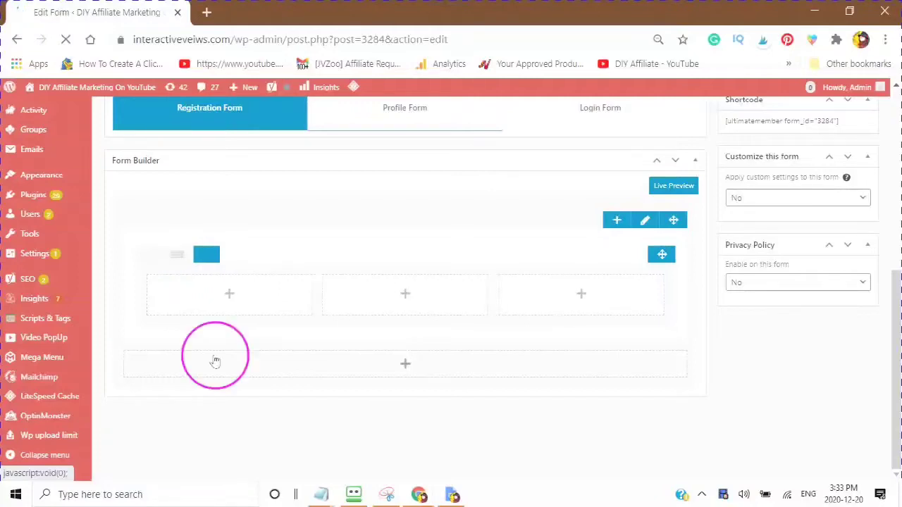
Add a second, single-column row below the three-column row in the form builder
left_click(405, 366)
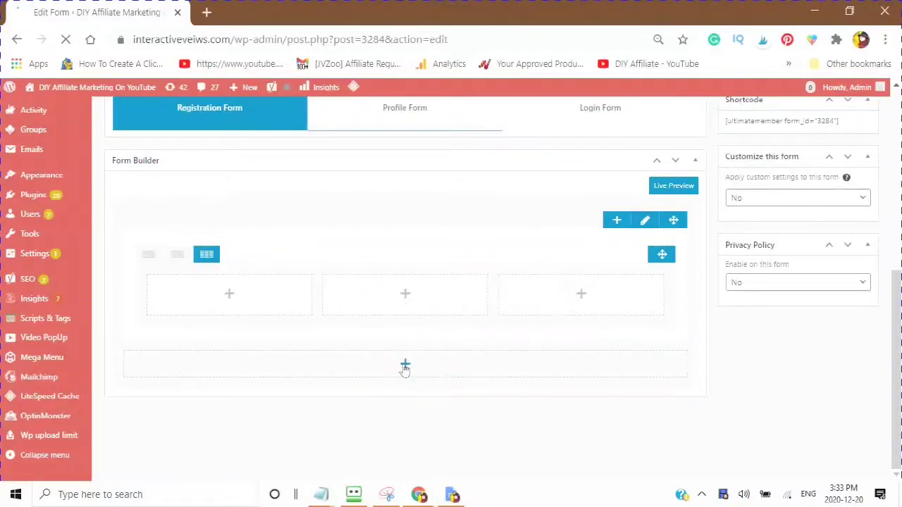
left_click(406, 367)
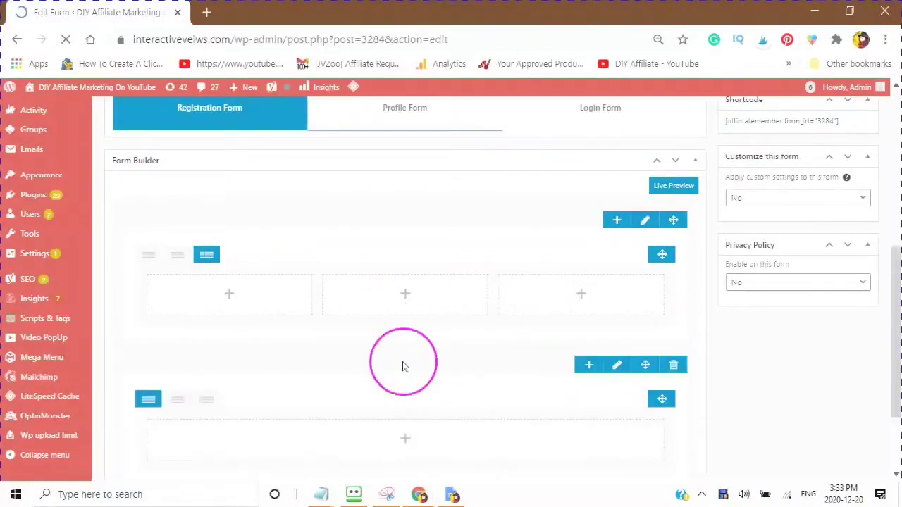
left_click(180, 400)
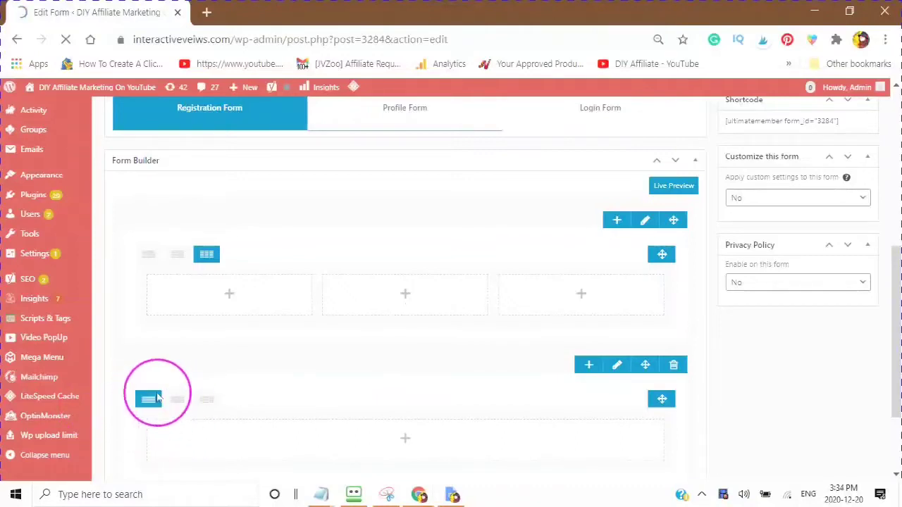
left_click(373, 367)
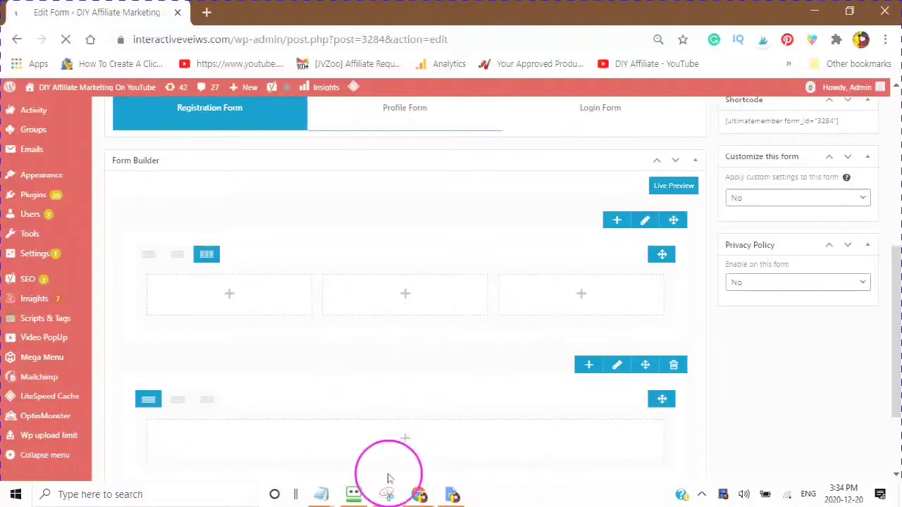
Add a third row below the second one and try to give it a two-column layout
scroll(380, 359, "down", 2)
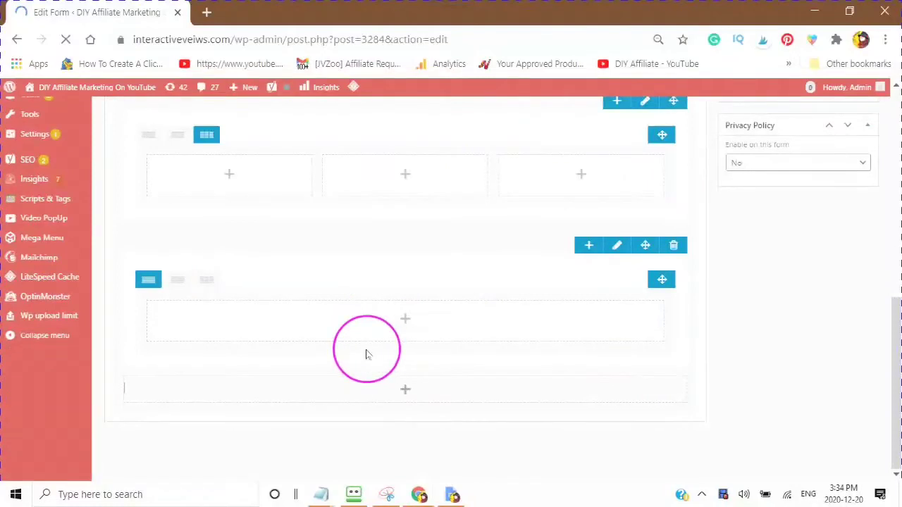
left_click(406, 391)
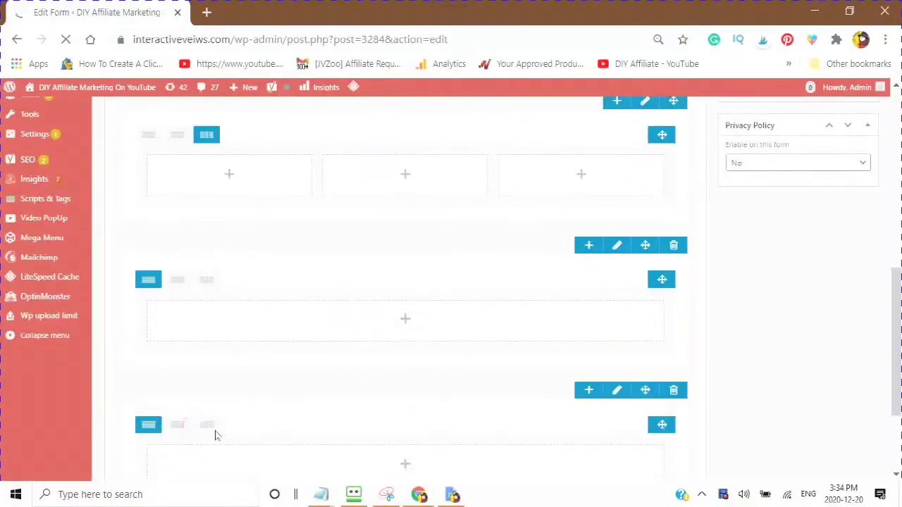
left_click(177, 431)
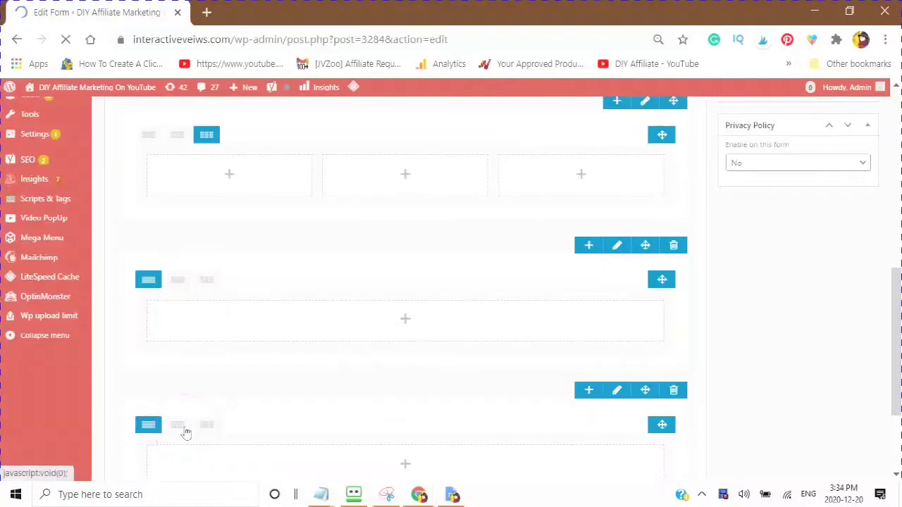
left_click(178, 429)
left_click(177, 428)
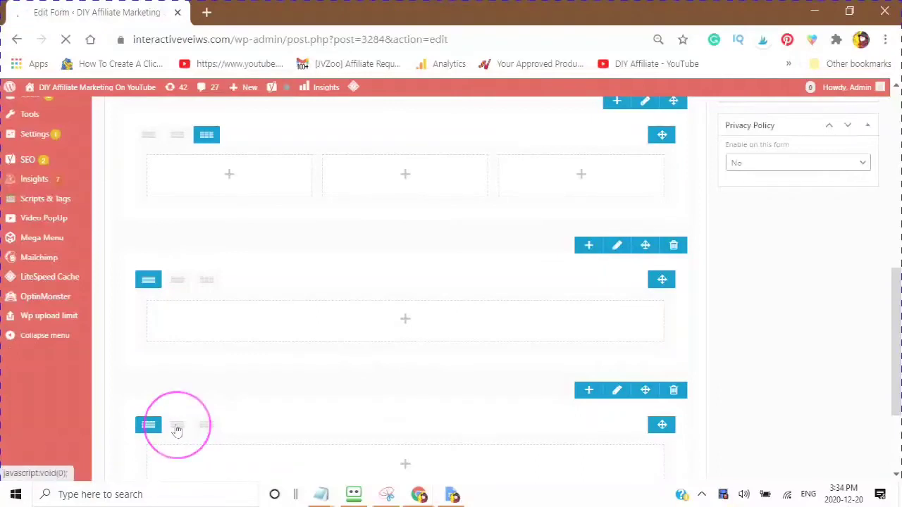
Set the third row to a two-column layout and add a single-column sub-row beneath the first row's three columns
left_click(177, 427)
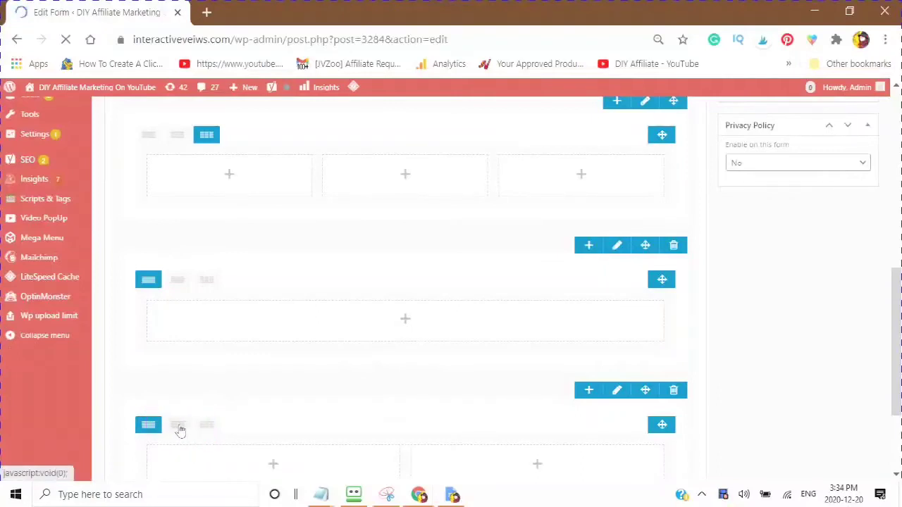
left_click_drag(346, 356, 363, 304)
left_click(357, 300)
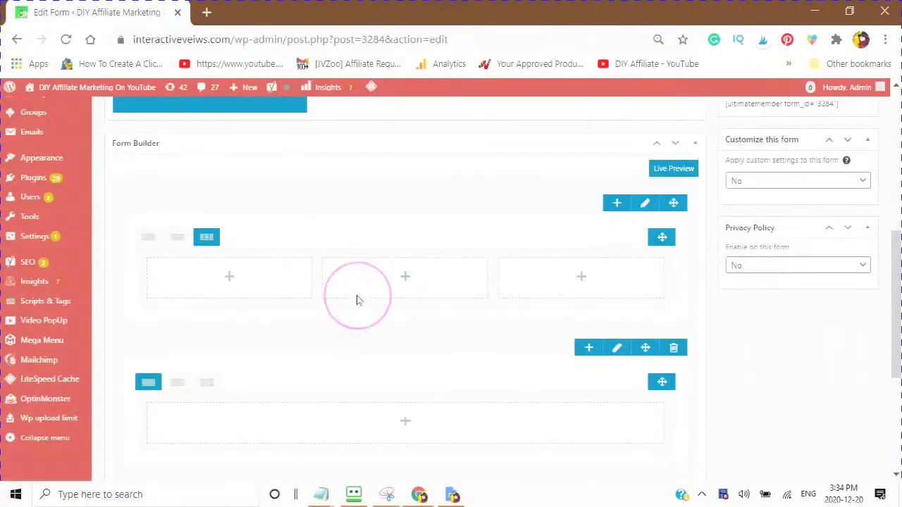
left_click(617, 206)
Examine the fields that can be added to the first column of the three-column row
left_click(229, 276)
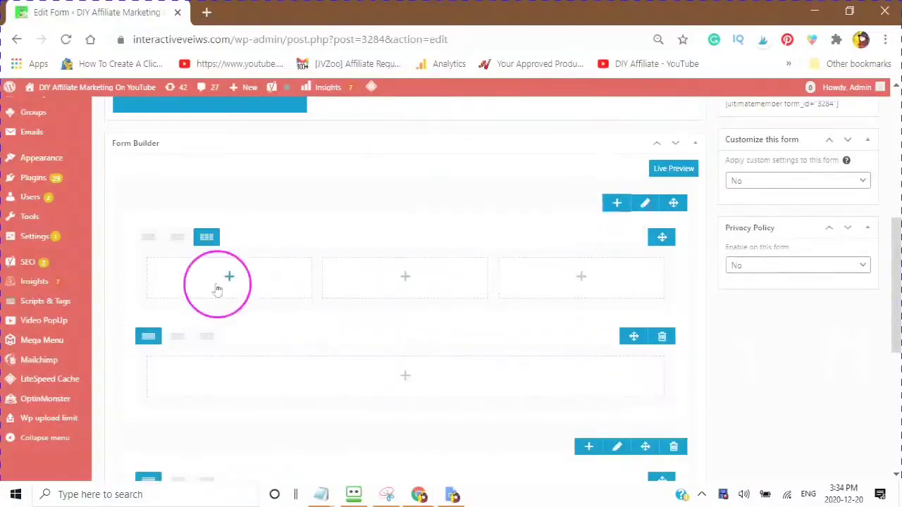
left_click(229, 277)
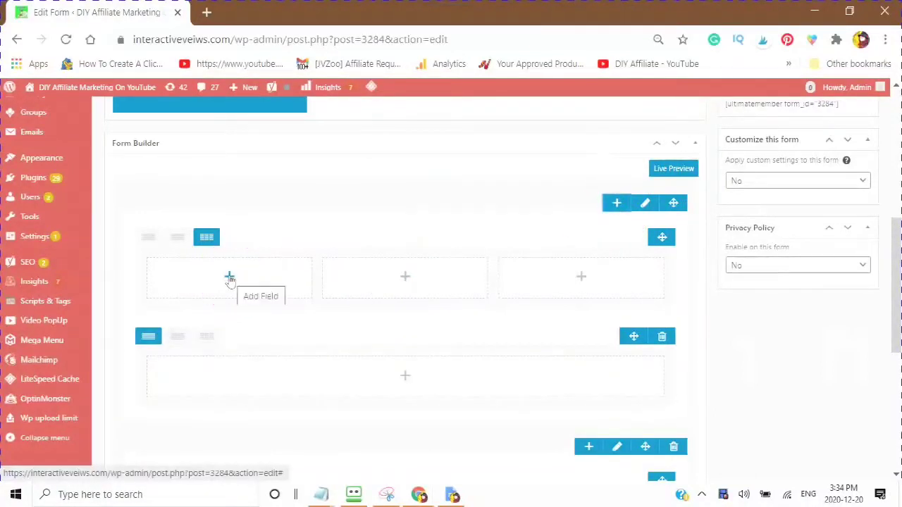
left_click(229, 279)
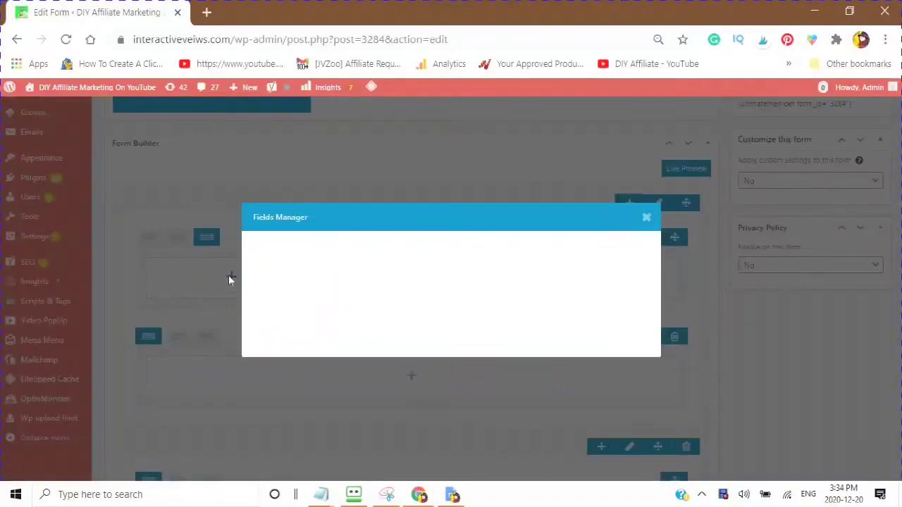
left_click(224, 279)
left_click(166, 286)
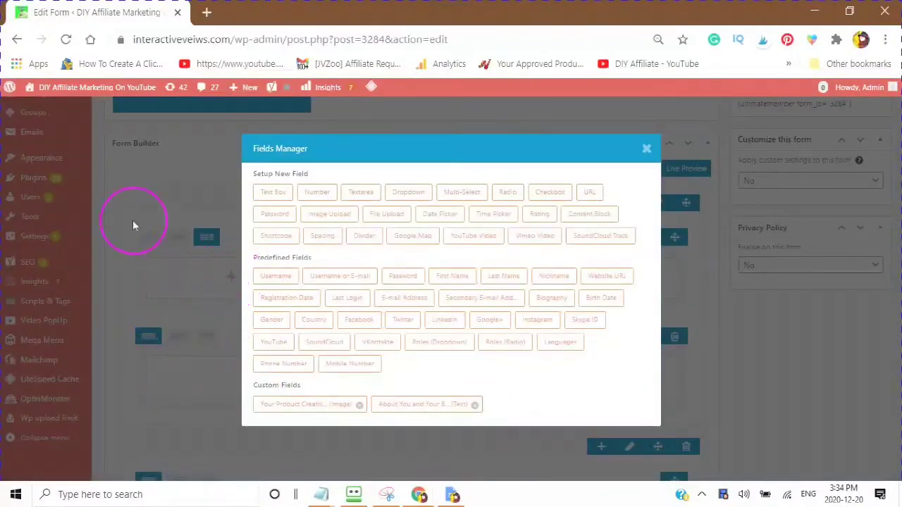
left_click(646, 148)
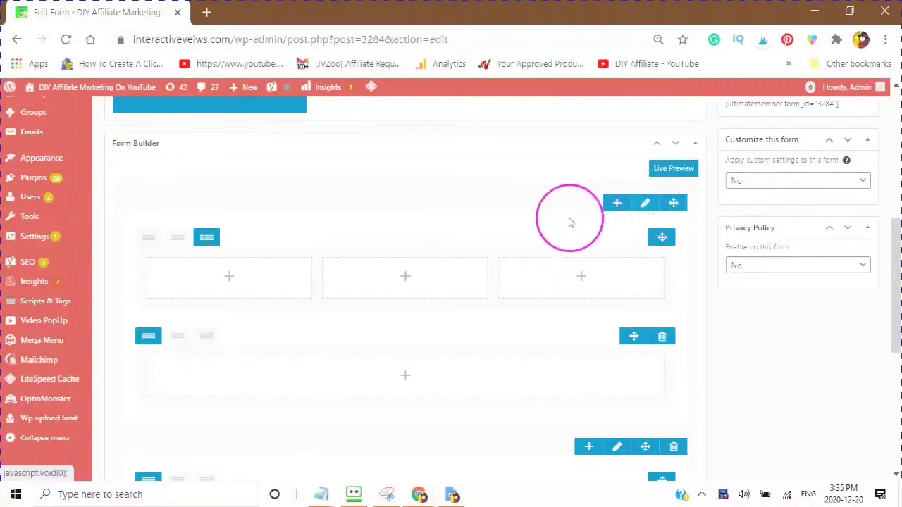
In the first row's settings, set the background color to yellow (#eeee22) and the text color to black (#000000)
left_click(645, 204)
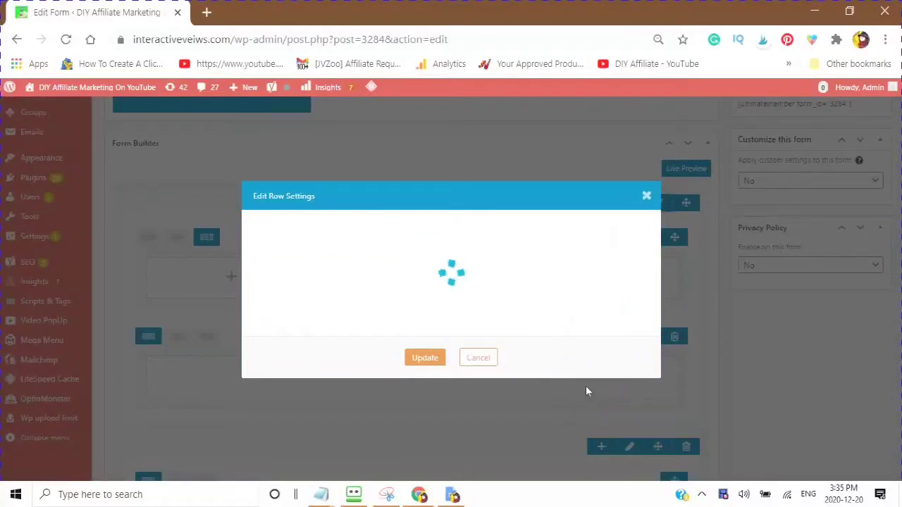
left_click(565, 392)
left_click(562, 389)
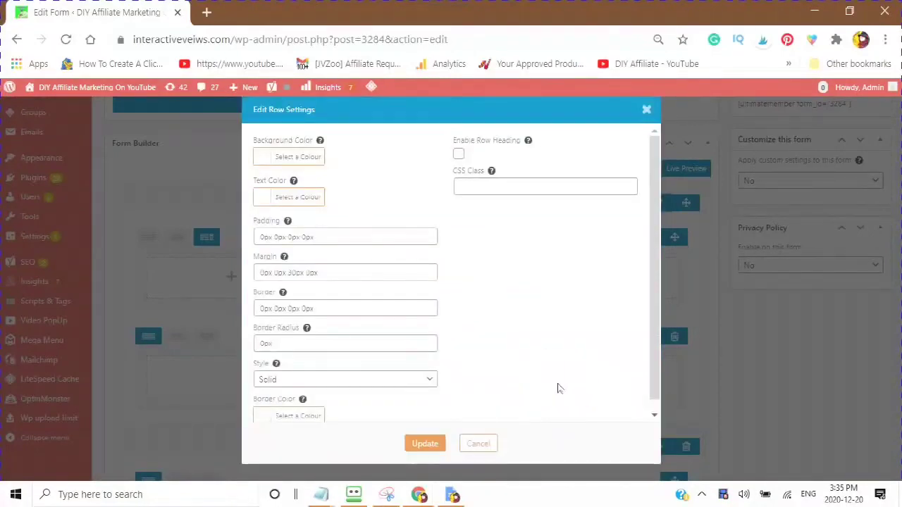
left_click(360, 185)
left_click(458, 192)
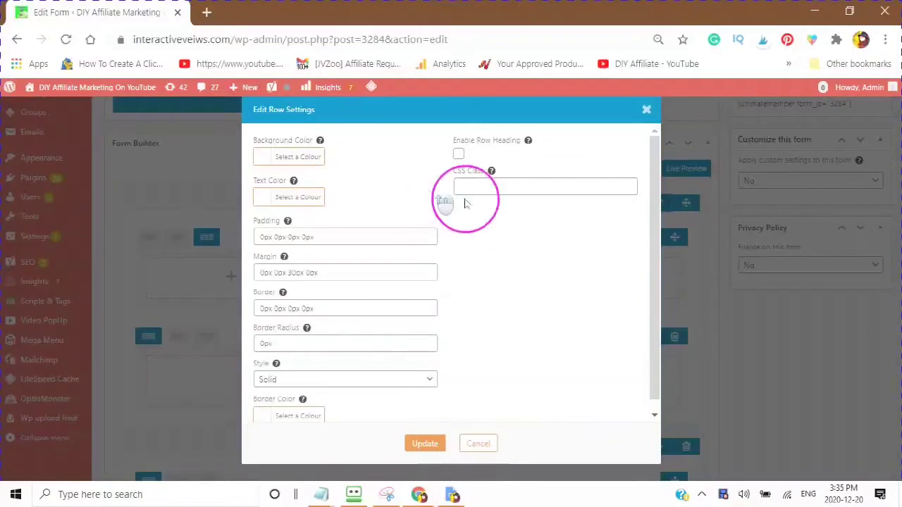
left_click(277, 157)
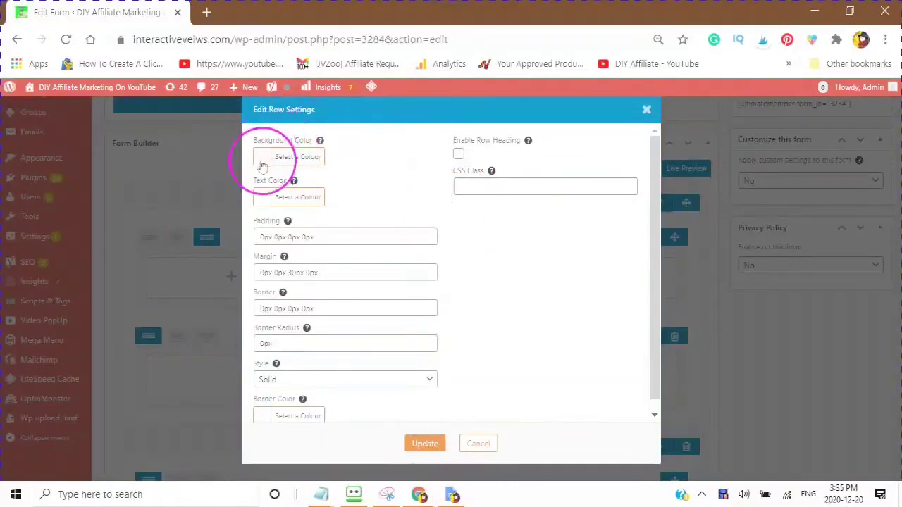
left_click(262, 165)
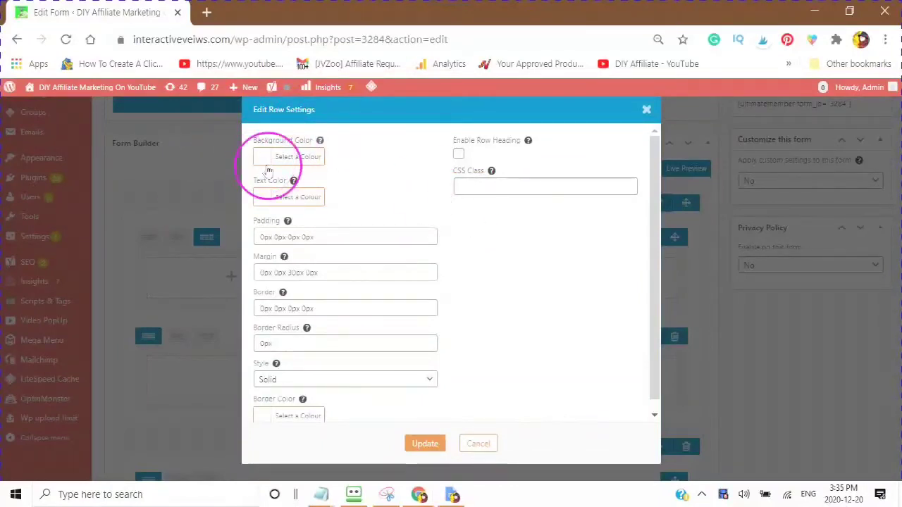
left_click(257, 158)
mouse_move(257, 158)
left_mouse_down()
mouse_move(250, 188)
mouse_move(308, 335)
mouse_move(290, 314)
mouse_move(256, 158)
left_mouse_up()
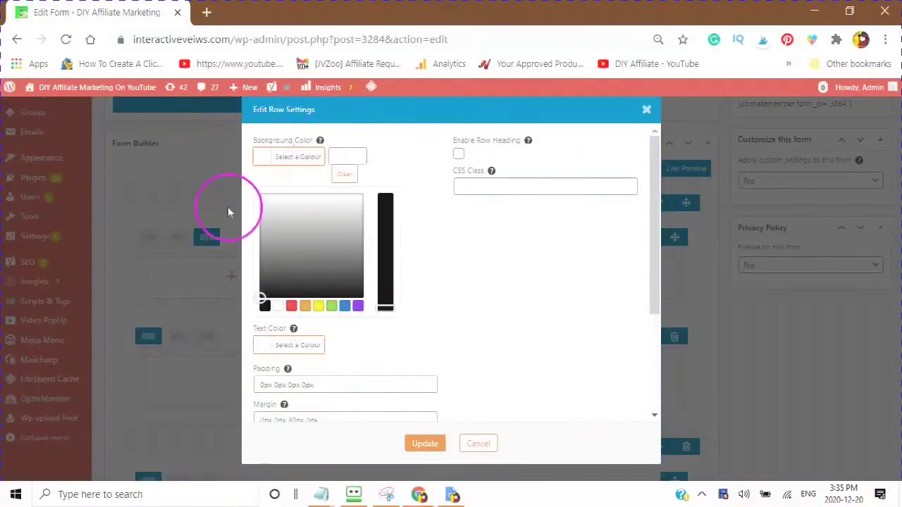
left_click(318, 308)
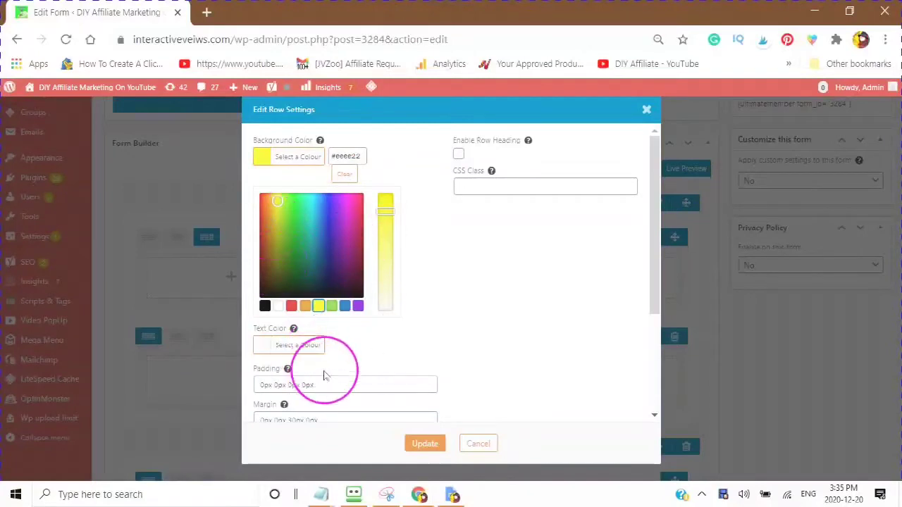
left_click(262, 345)
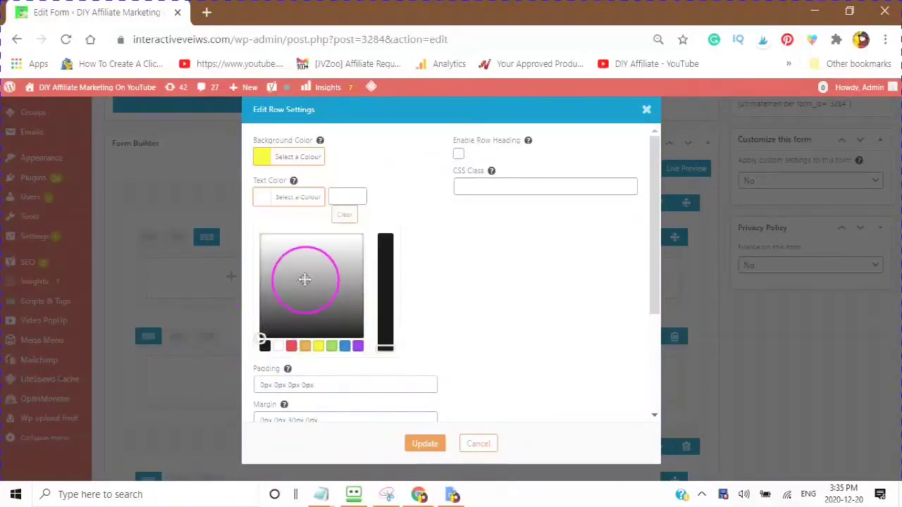
left_click(264, 346)
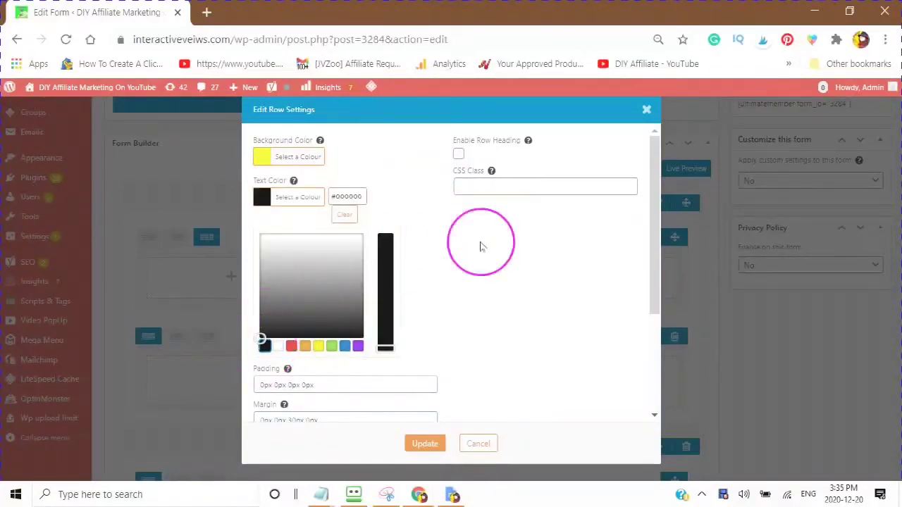
Enable the row heading and set its heading text to "Your info"
scroll(482, 243, "down", 1)
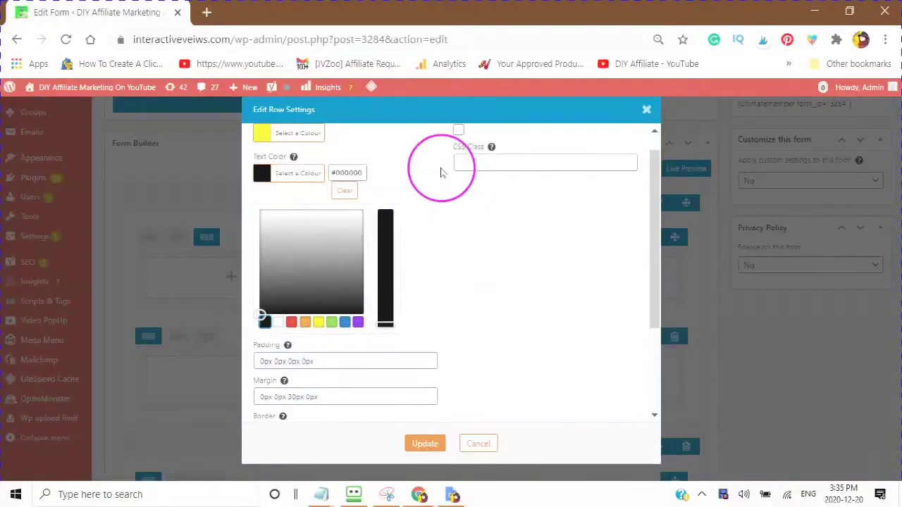
left_click(459, 138)
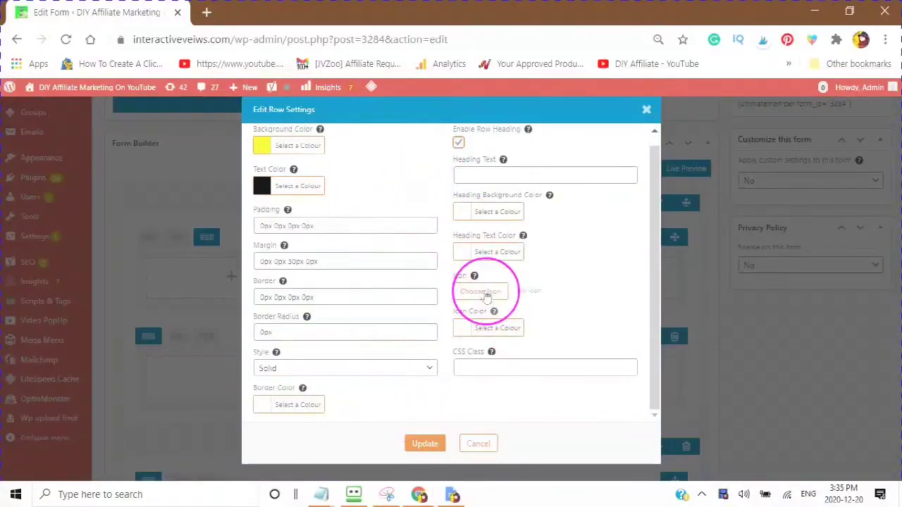
scroll(420, 215, "up", 1)
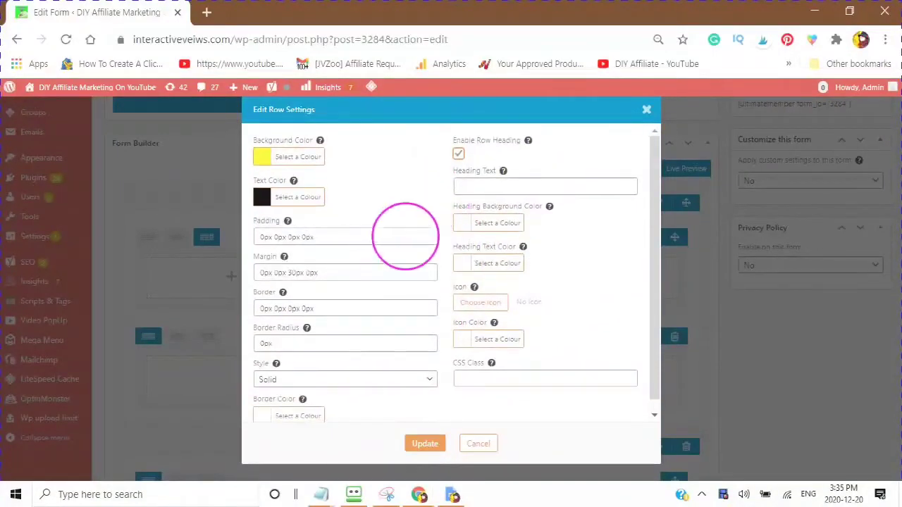
left_click(470, 189)
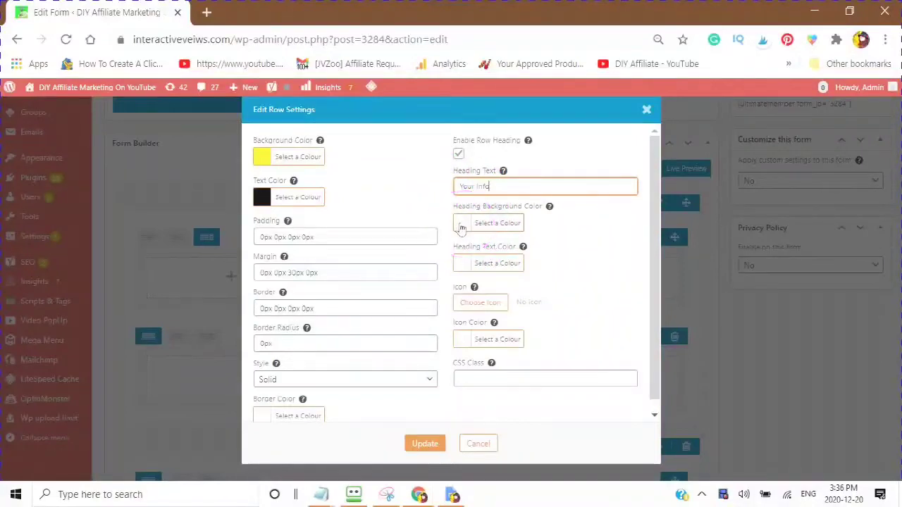
Set the row's heading background color to red (#dd3333) and its heading text color to black
left_click(461, 227)
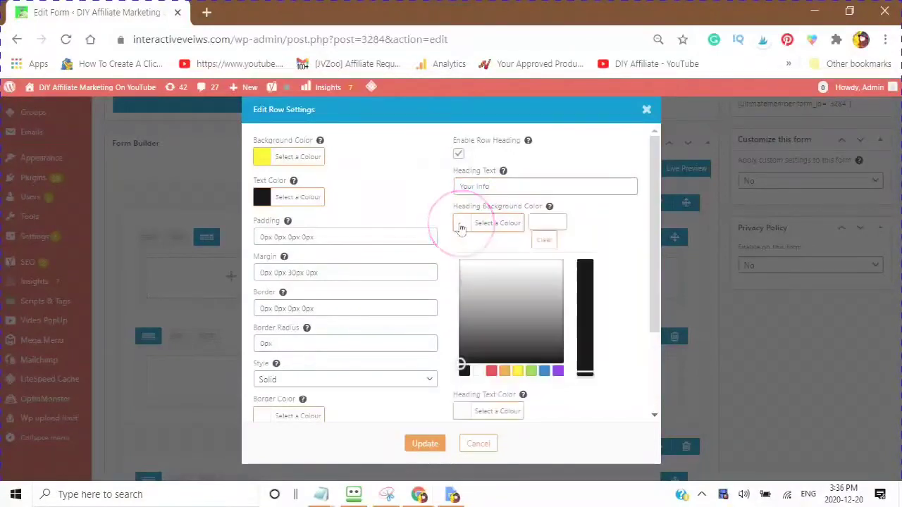
left_click(492, 372)
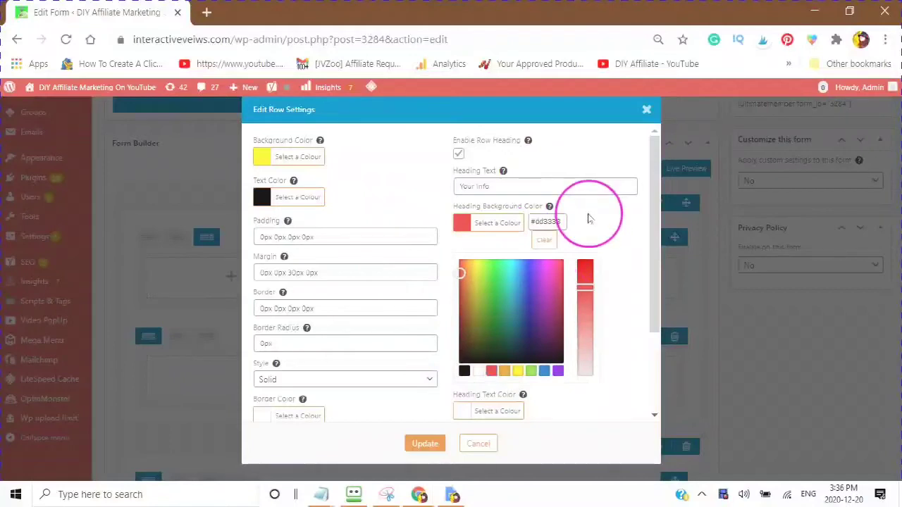
left_click(620, 316)
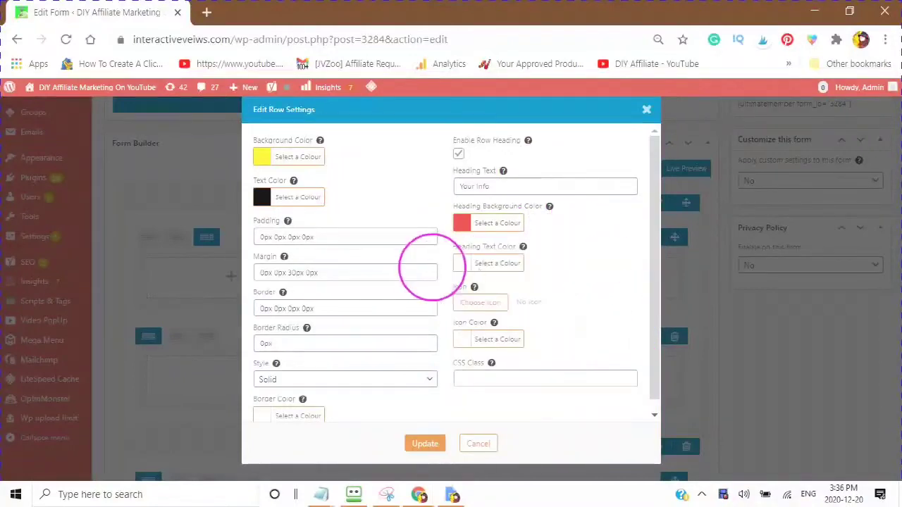
left_click(459, 266)
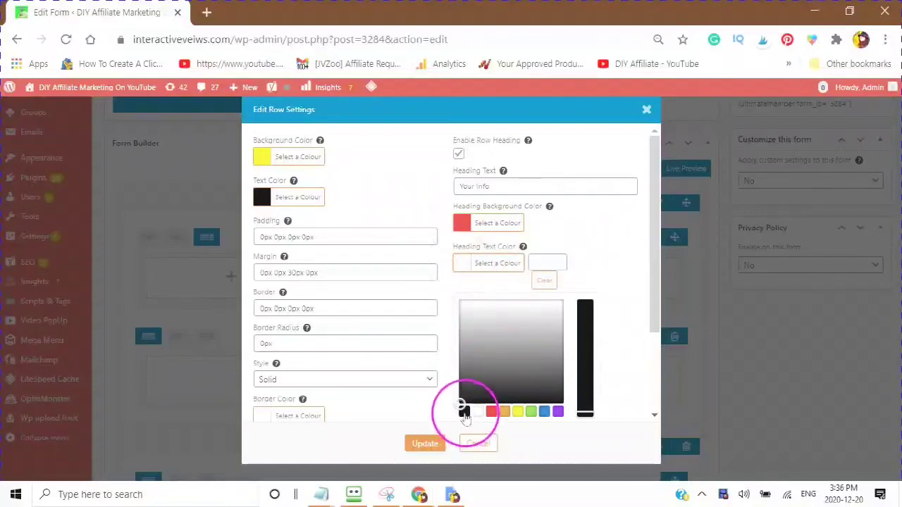
left_click(463, 413)
left_click(601, 223)
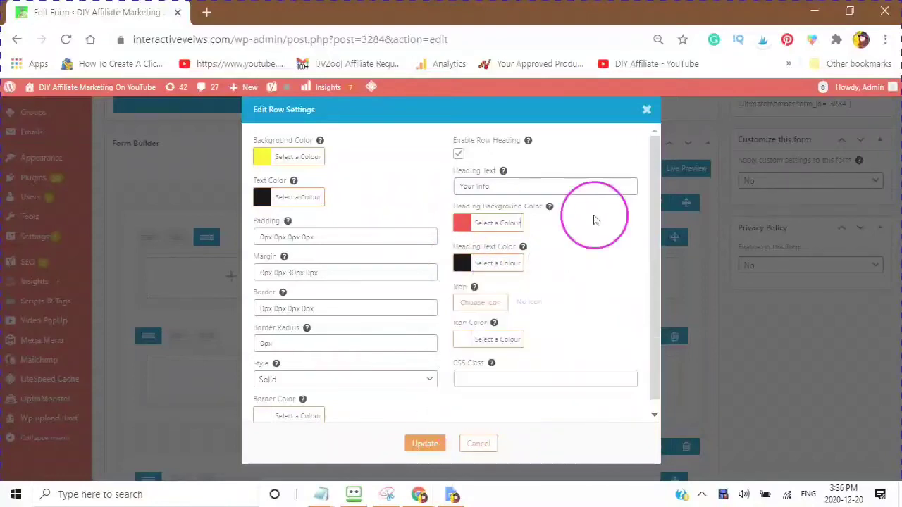
Choose the outlined clipboard as the row heading's icon
left_click(477, 304)
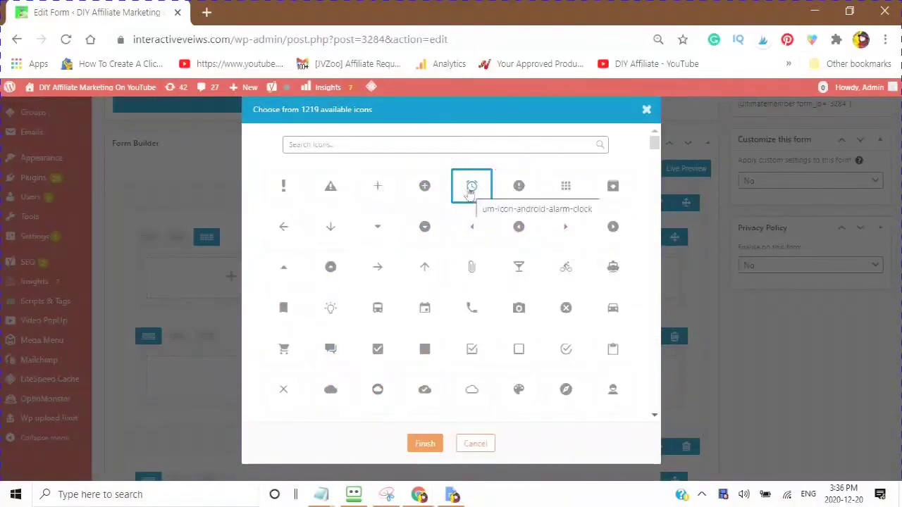
left_click(471, 349)
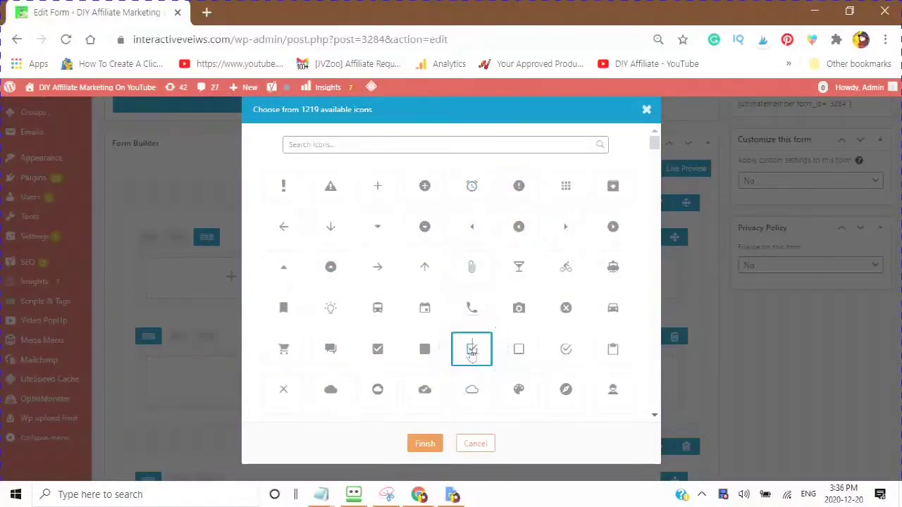
left_click(614, 353)
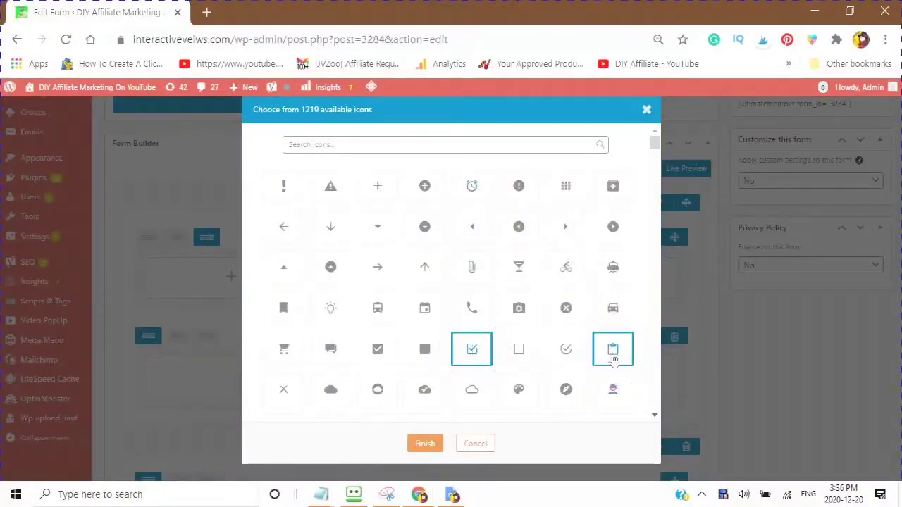
left_click(426, 446)
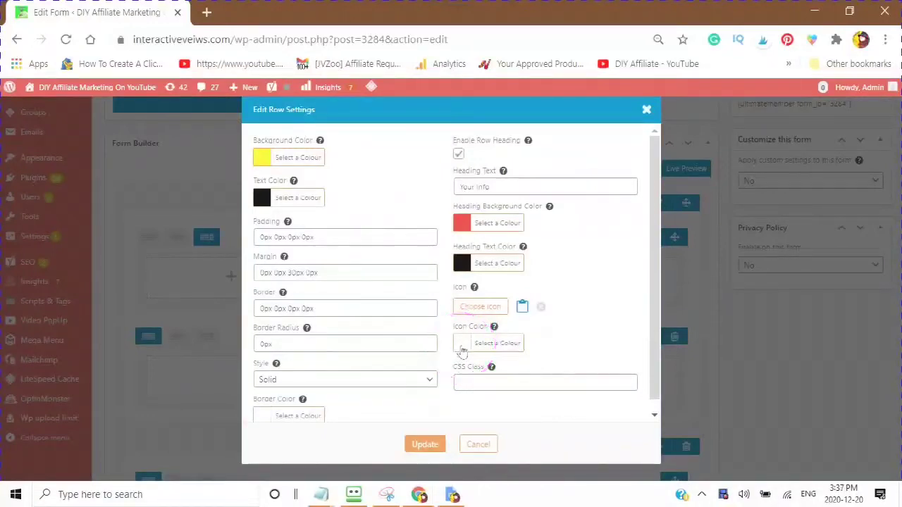
Set the row heading's icon color to purple (#8224e3)
left_click(463, 349)
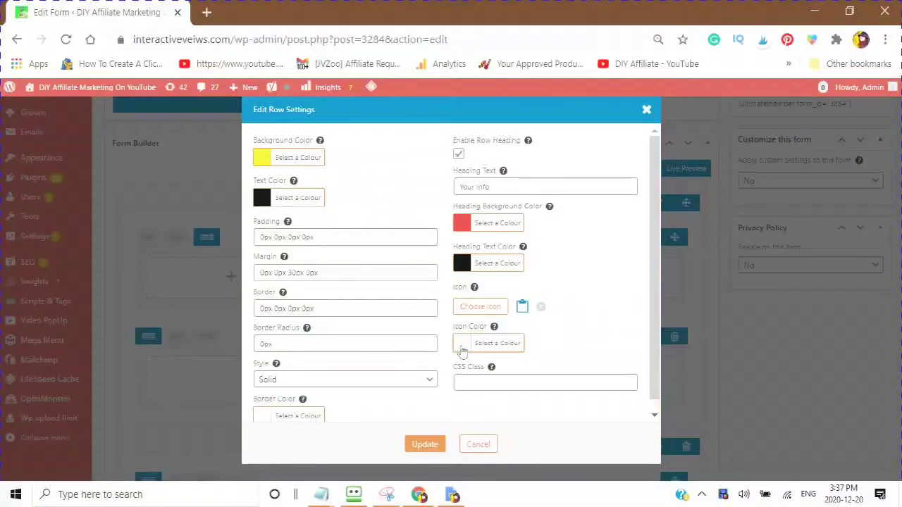
left_click(462, 346)
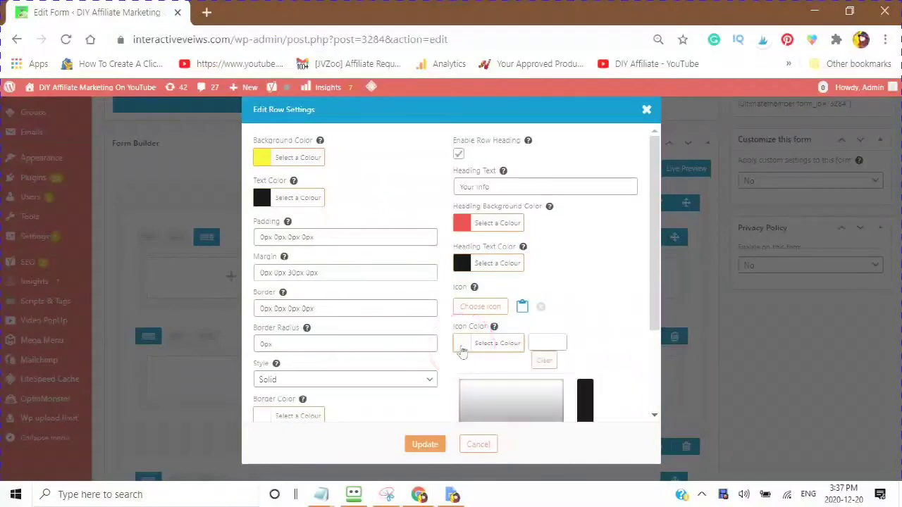
scroll(484, 360, "down", 1)
scroll(485, 359, "down", 1)
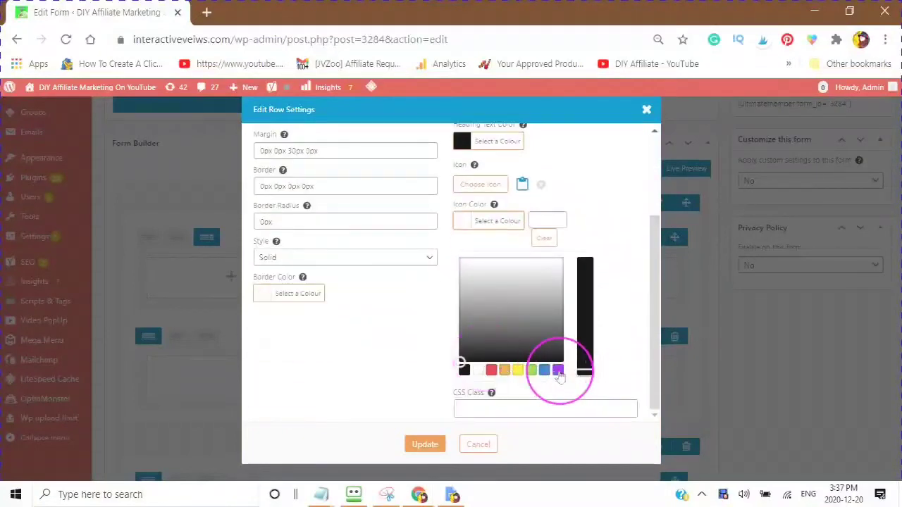
left_click(558, 369)
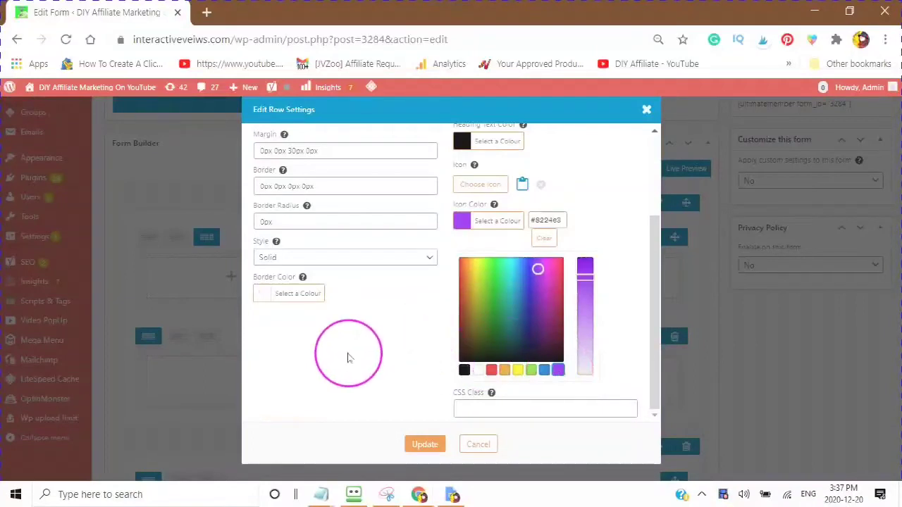
Set the first two values of the row's border to 5px
scroll(339, 320, "up", 2)
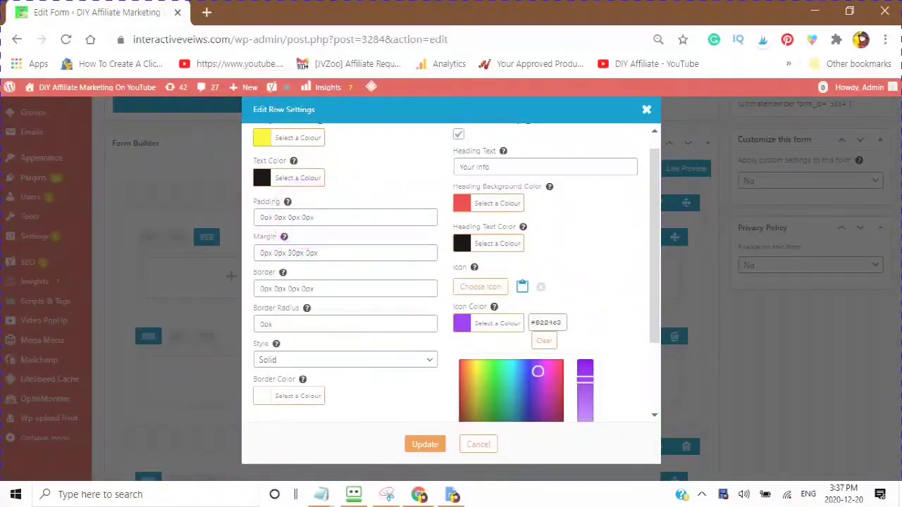
scroll(298, 218, "down", 1)
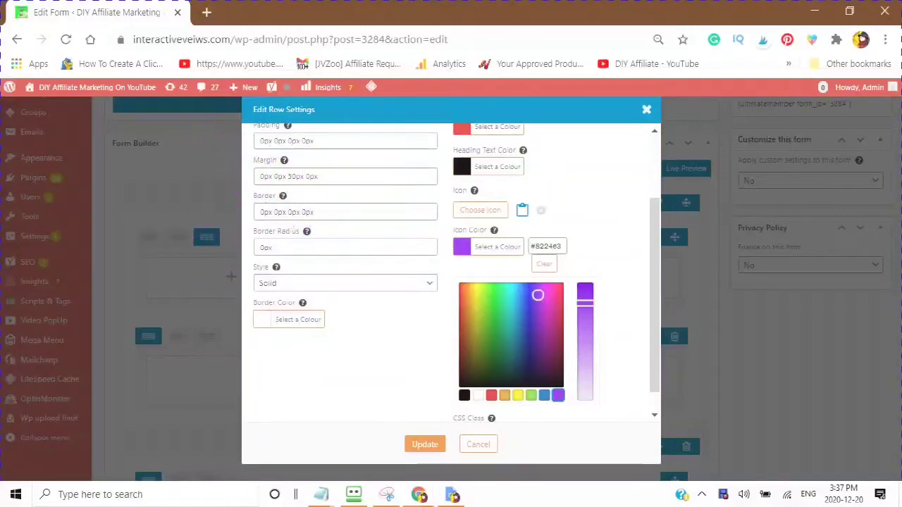
left_click(265, 212)
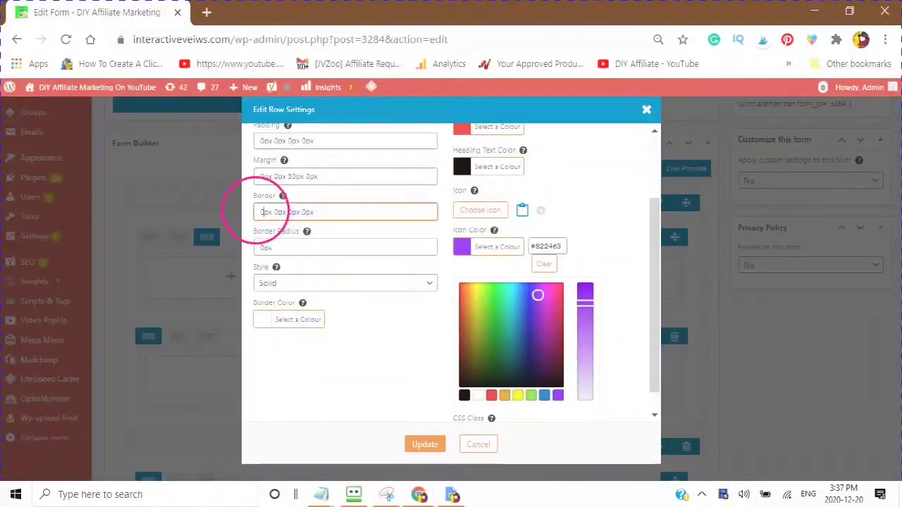
type("5")
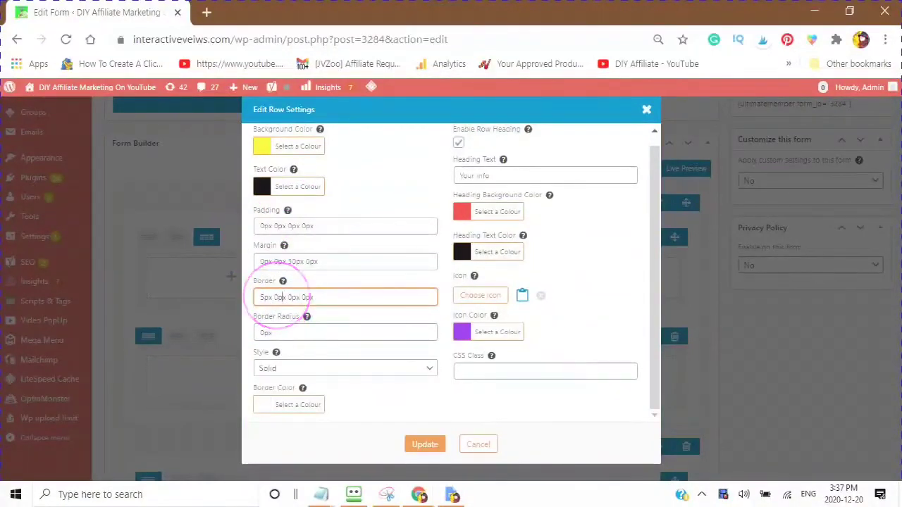
left_click(276, 298)
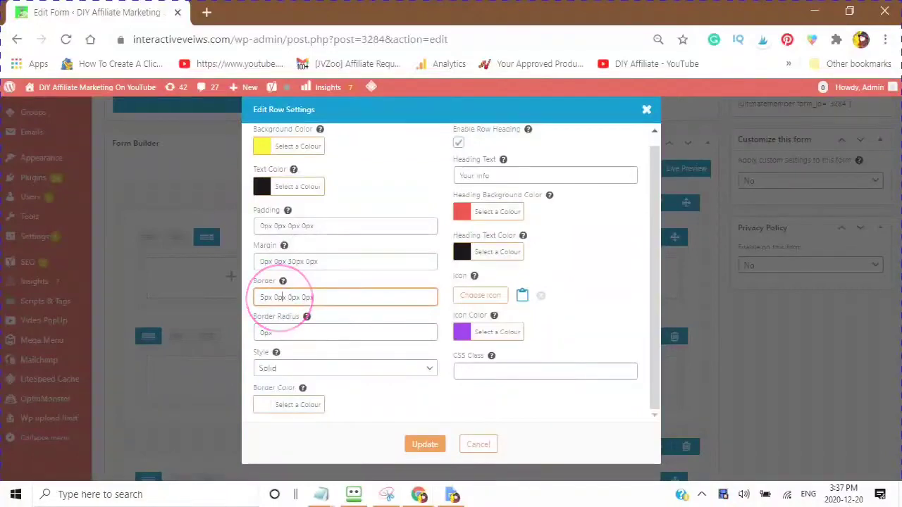
left_click_drag(276, 299, 273, 298)
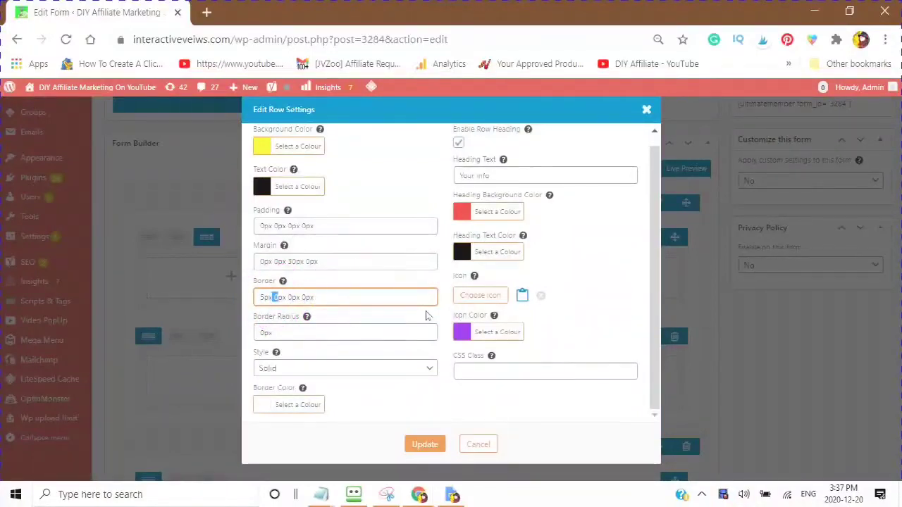
type("5")
mouse_move(308, 318)
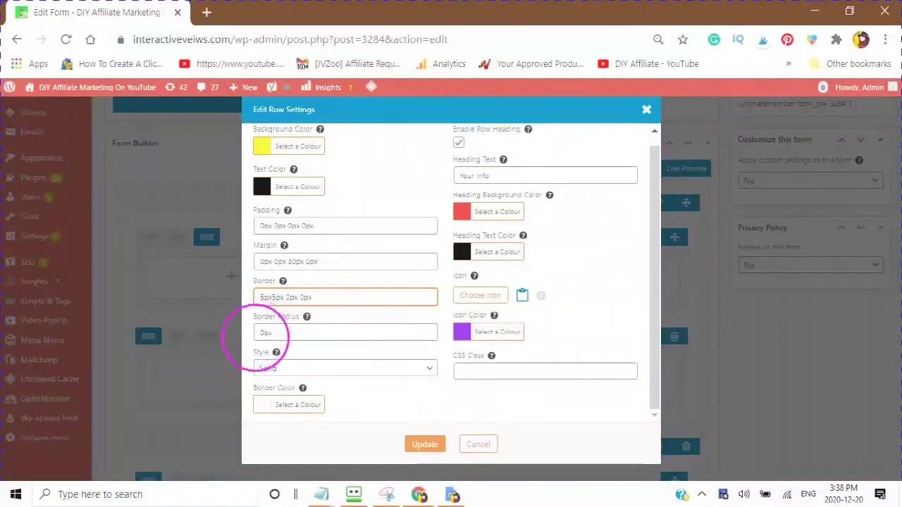
Set the row's border radius to 5px and its border color to the preset red, and save the row settings
left_click(263, 332)
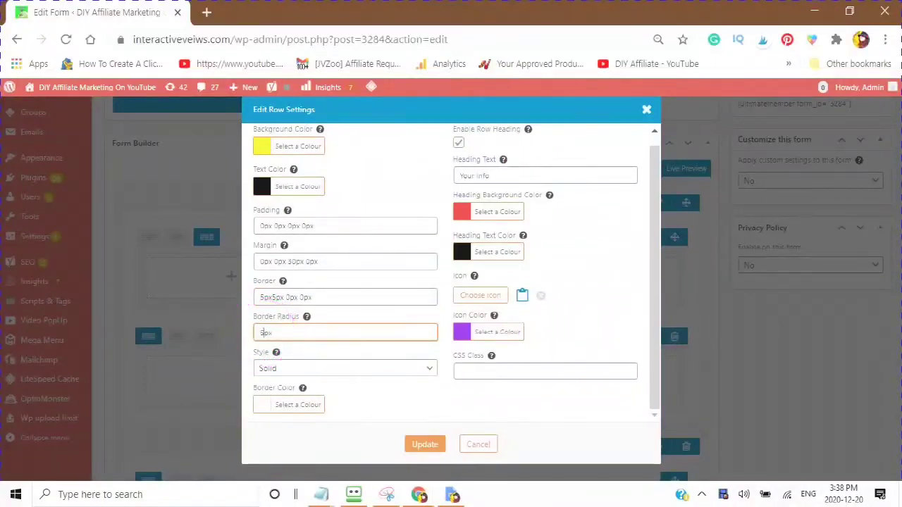
left_click(263, 413)
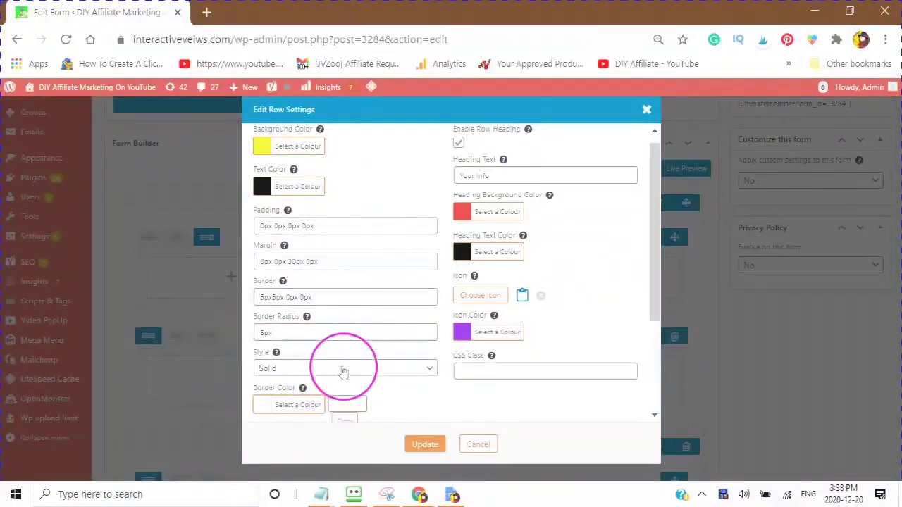
left_click(258, 409)
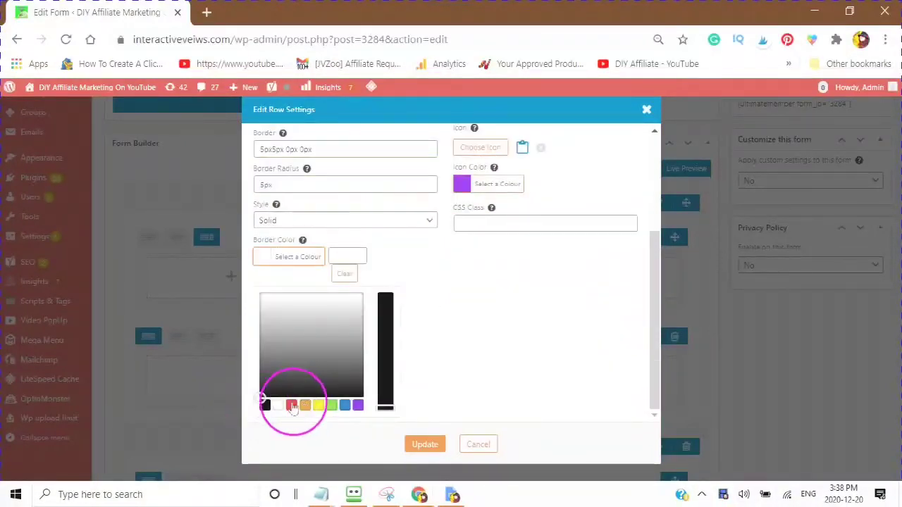
left_click(291, 405)
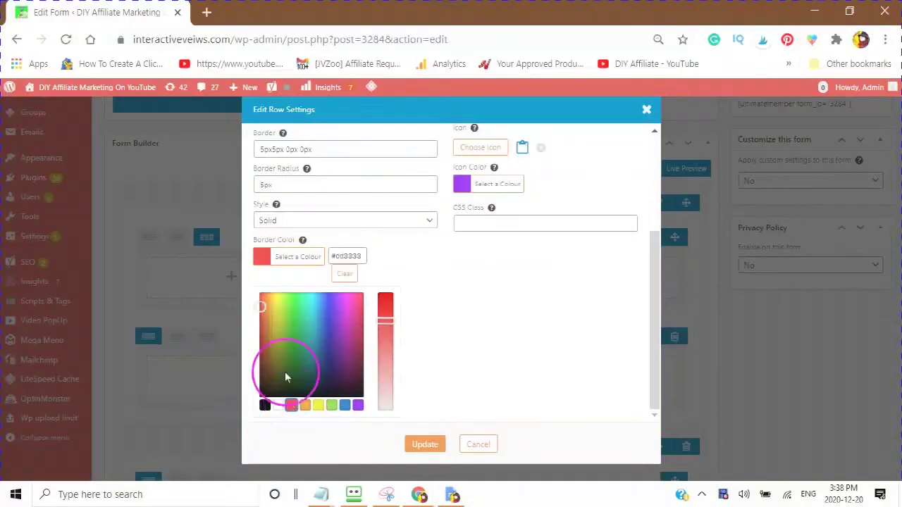
left_click(426, 445)
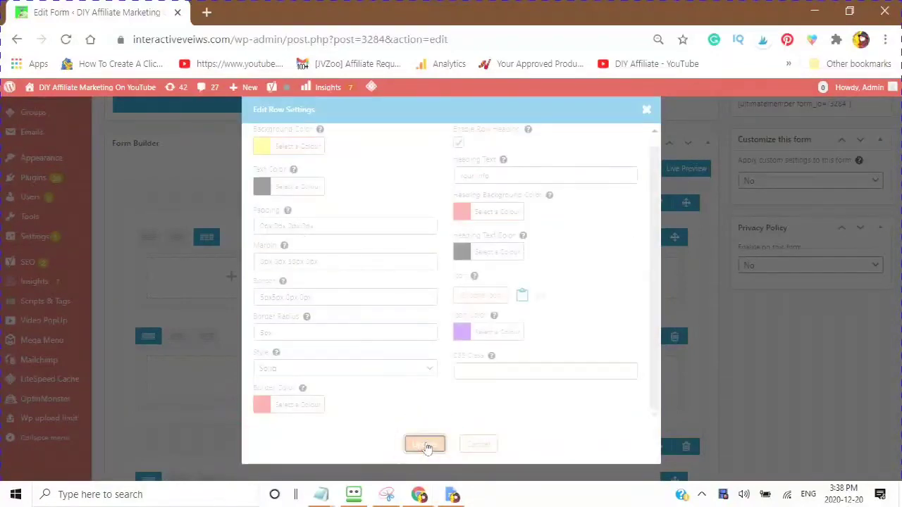
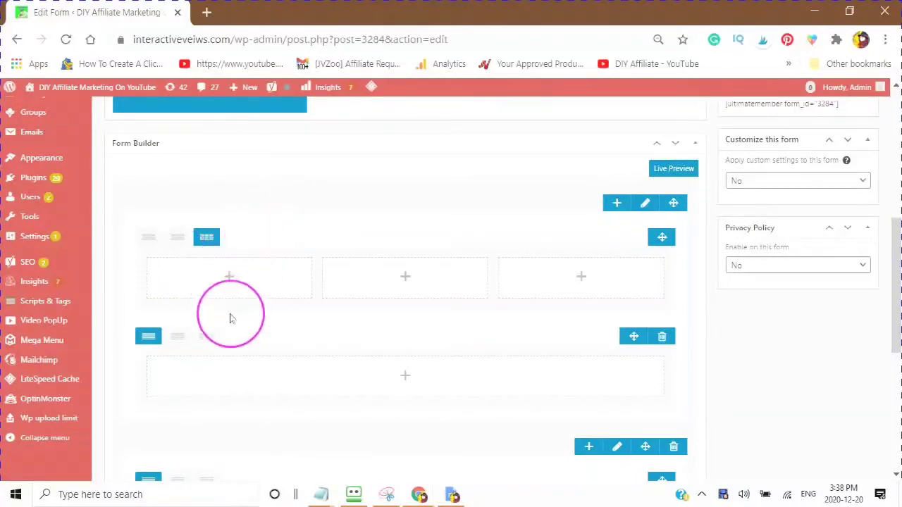
Add the predefined Username or E-mail field to the first column of the three-column row
left_click(230, 278)
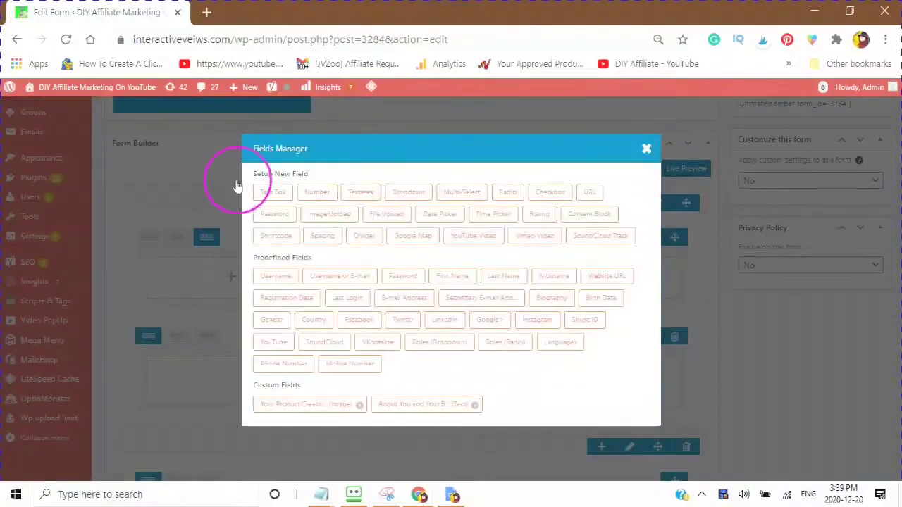
left_click(317, 194)
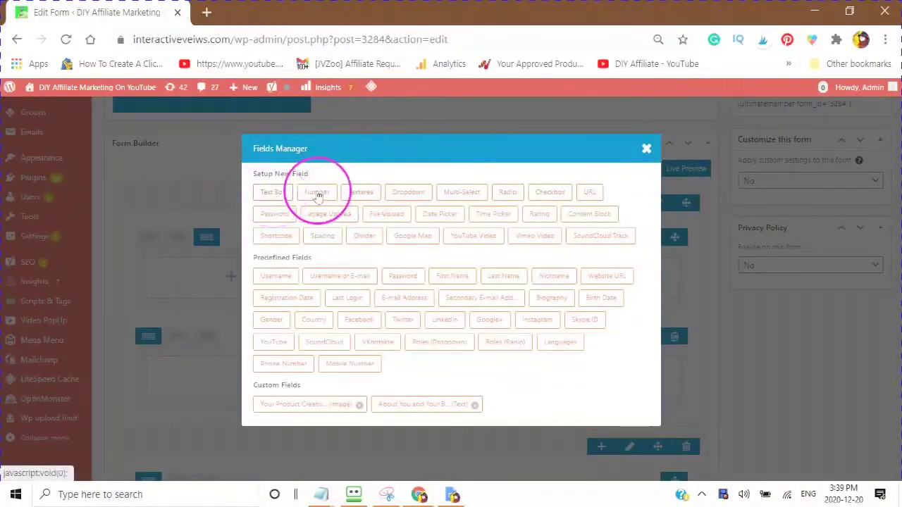
left_click(419, 196)
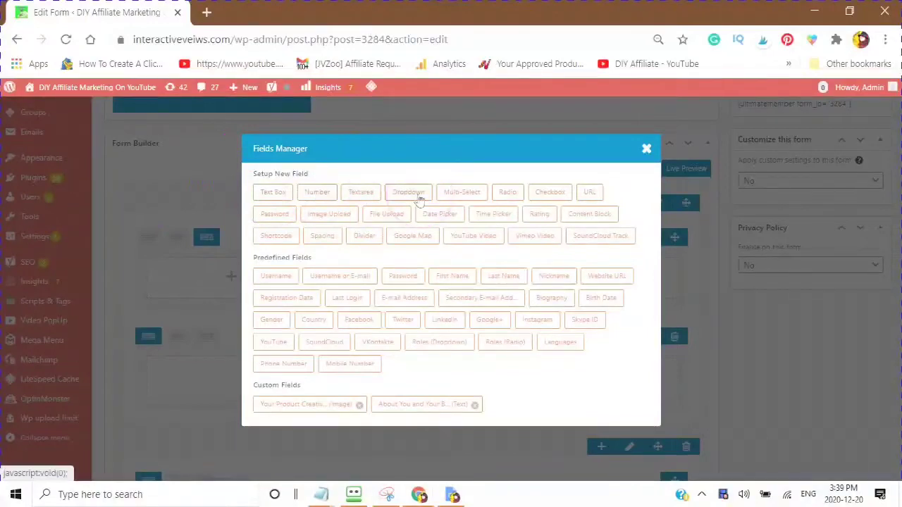
left_click(468, 194)
left_click(509, 194)
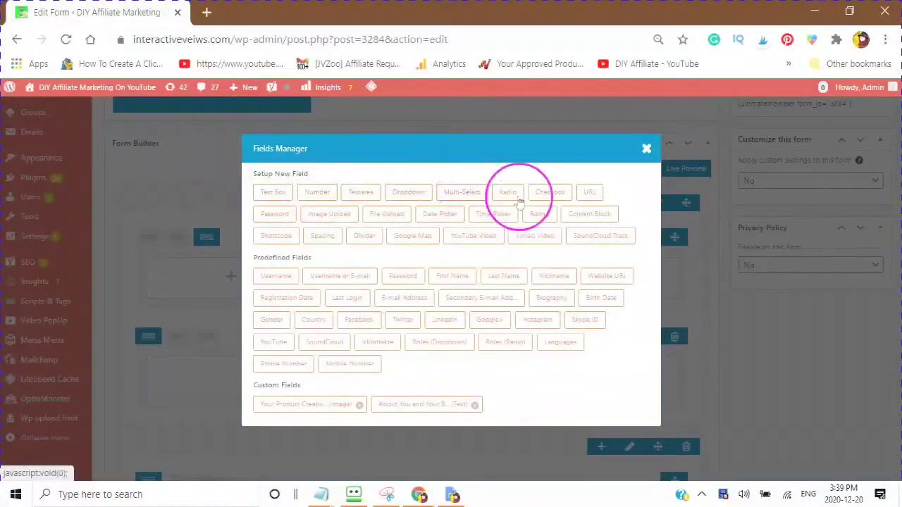
left_click(286, 110)
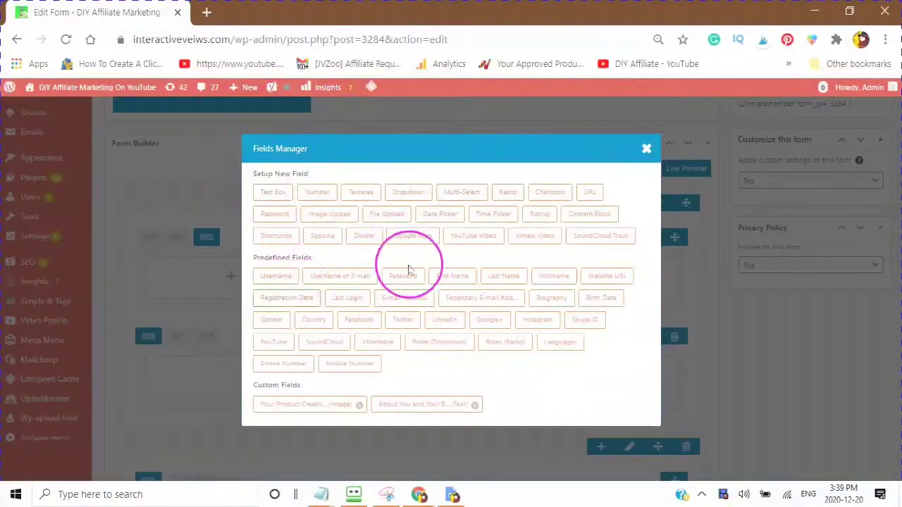
left_click(338, 280)
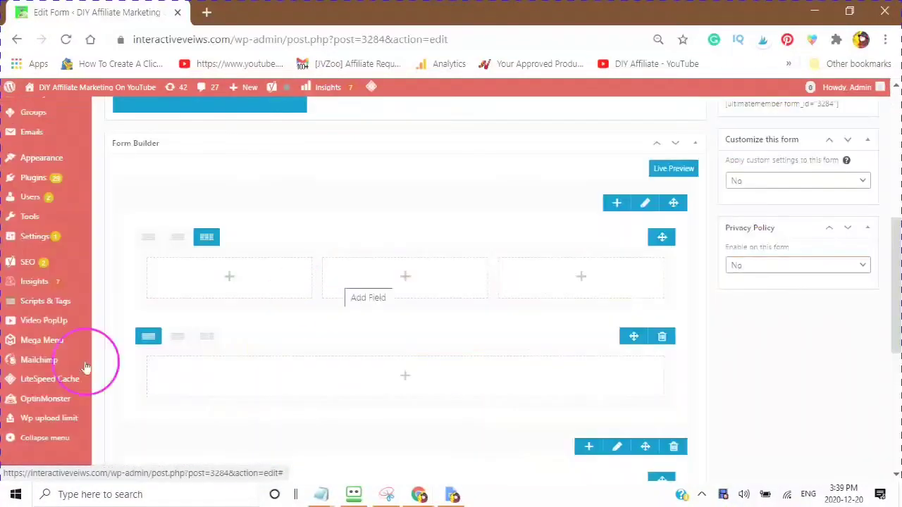
left_click(146, 332)
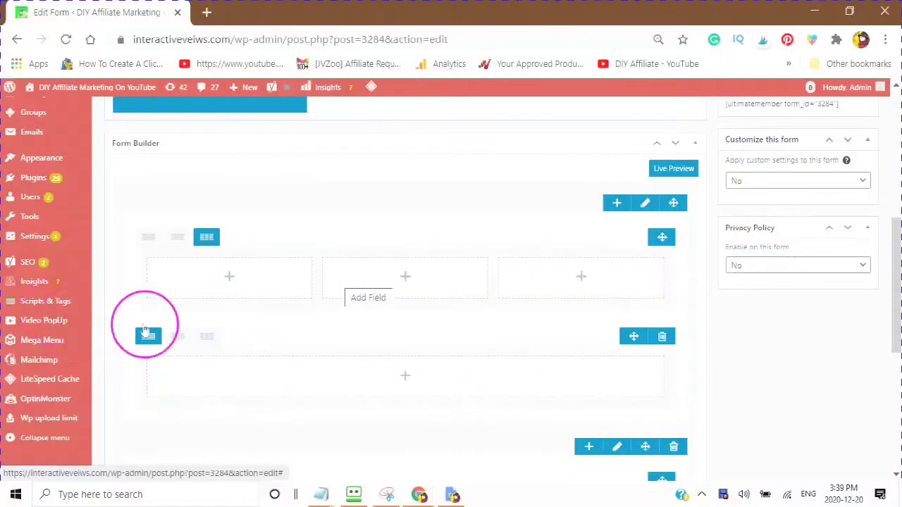
left_click(151, 333)
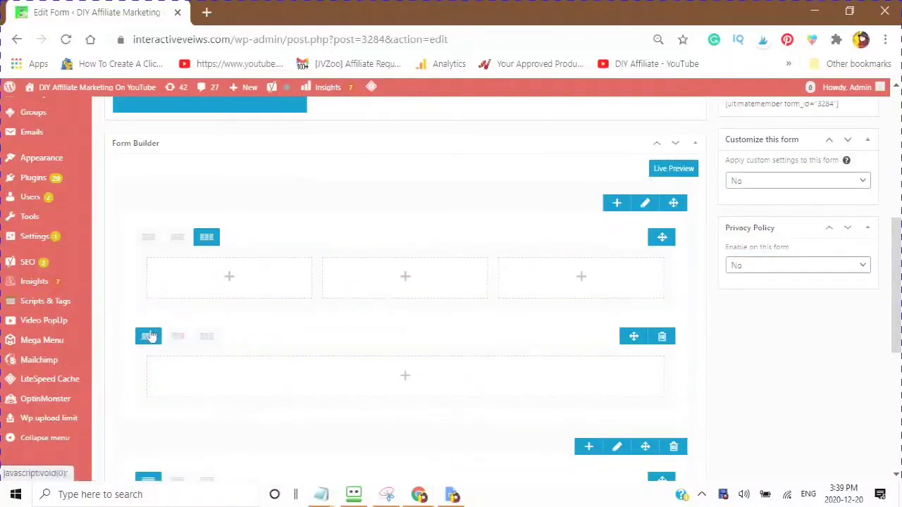
left_click(228, 276)
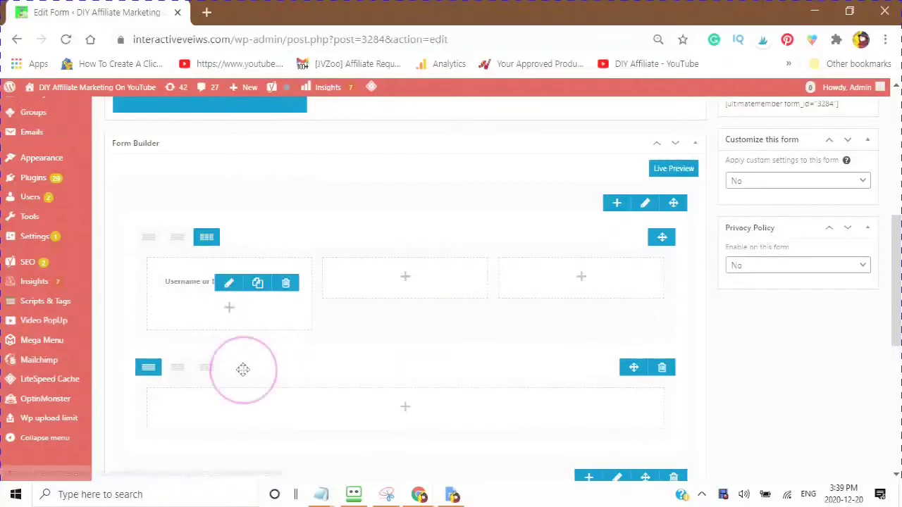
Add the predefined First Name field below Username or E-mail in the first column
left_click(235, 316)
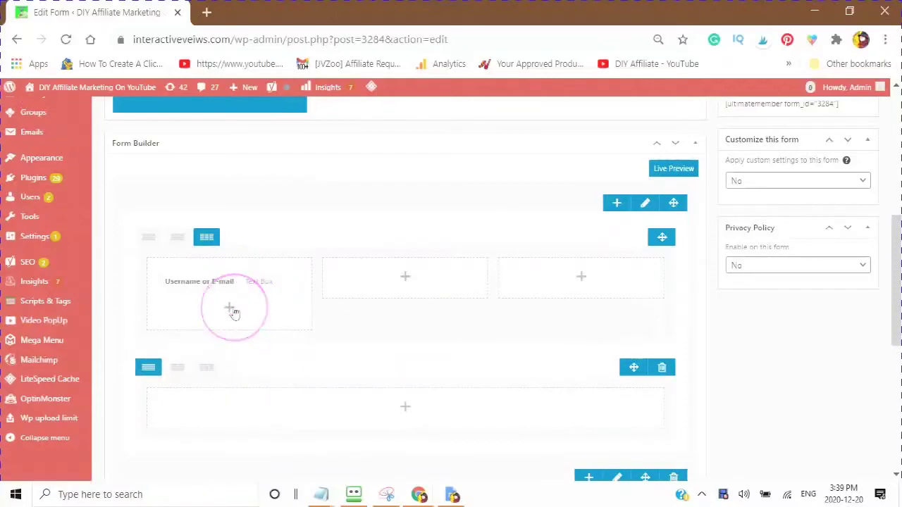
left_click(228, 307)
left_click(230, 310)
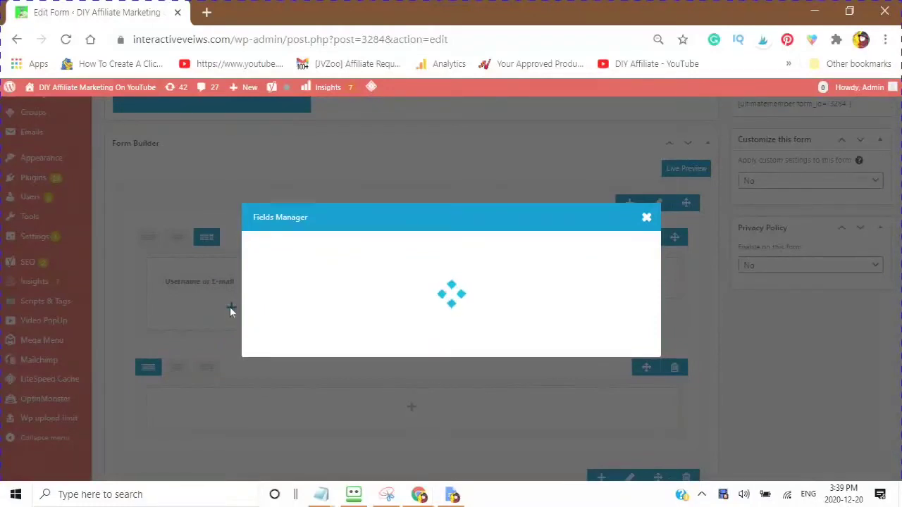
left_click(230, 307)
left_click(232, 308)
left_click(235, 307)
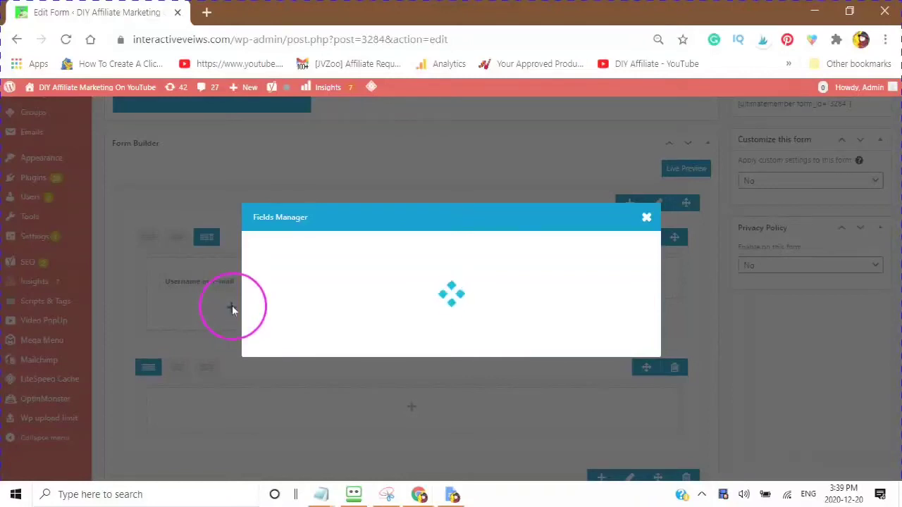
left_click(453, 278)
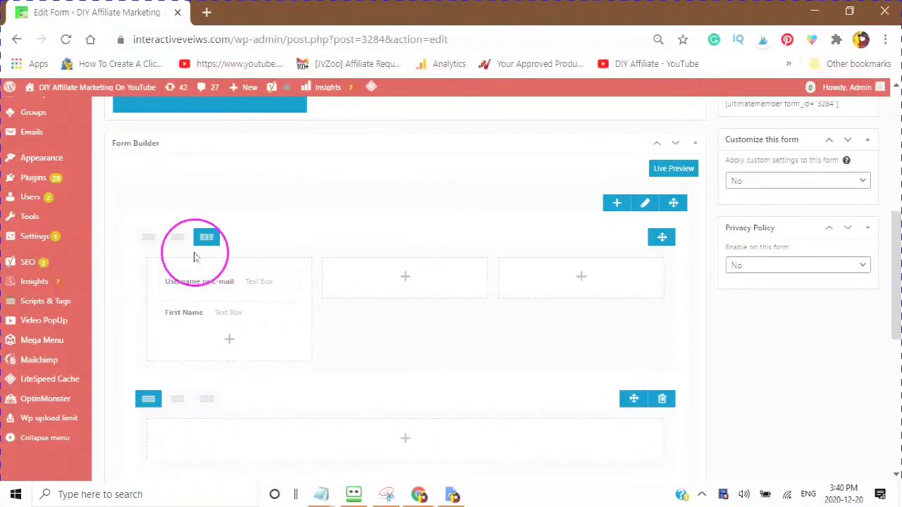
Add the predefined Website URL field to the middle column of the three-column row
mouse_move(188, 318)
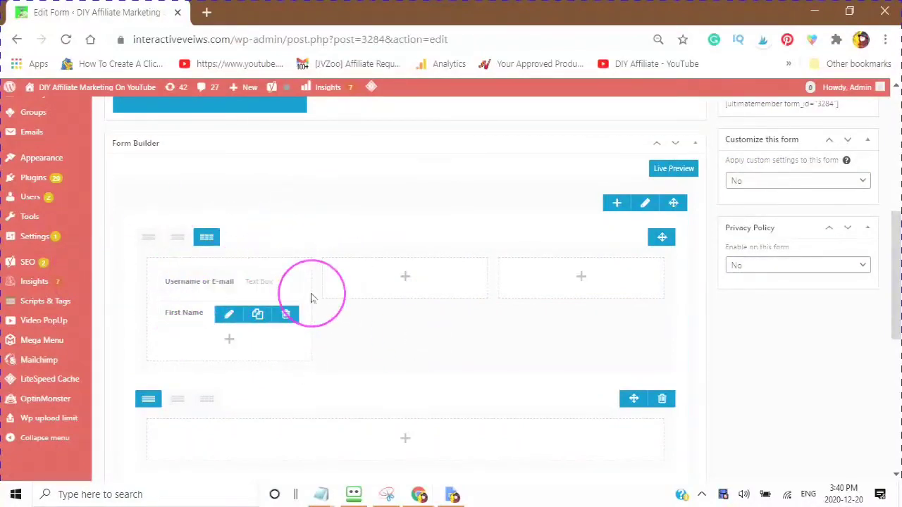
scroll(302, 324, "down", 1)
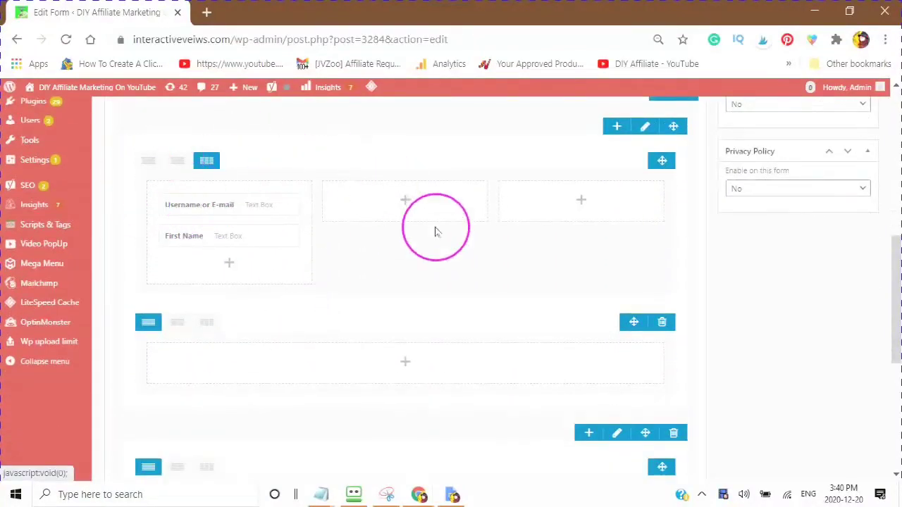
left_click(406, 202)
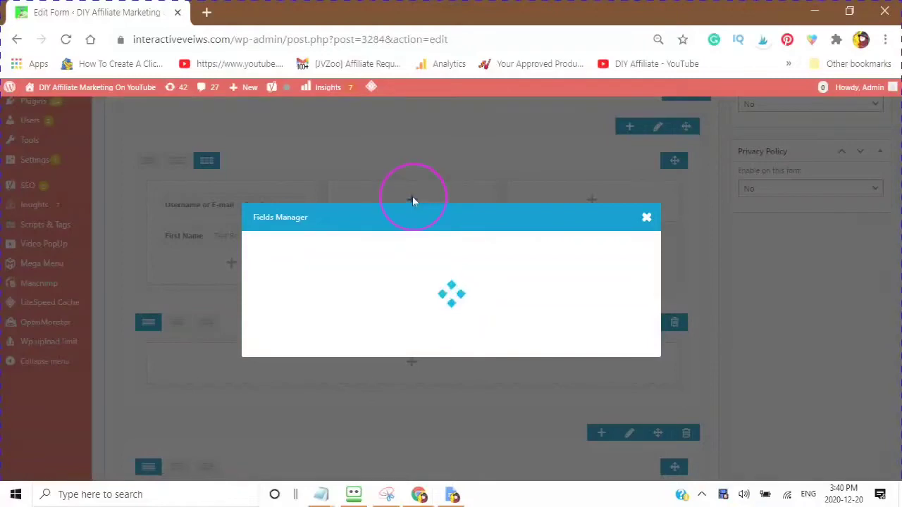
left_click(411, 202)
left_click(303, 285)
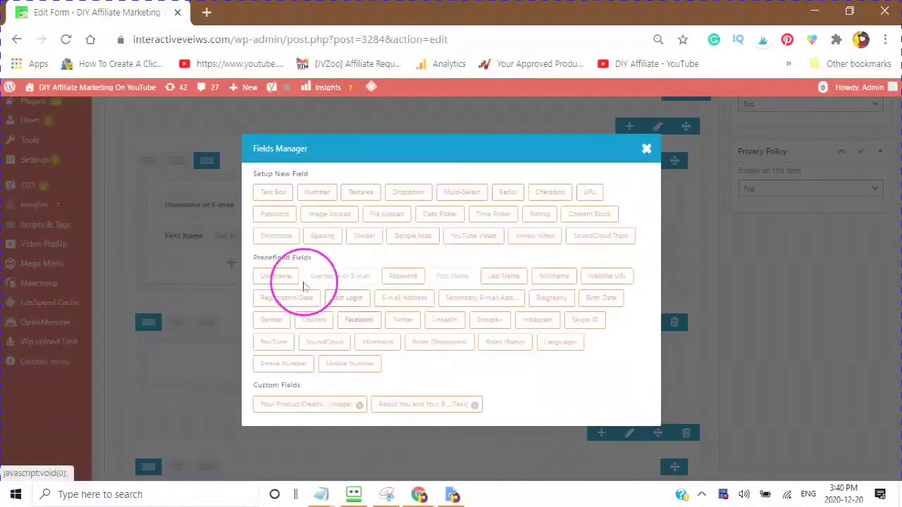
left_click(530, 235)
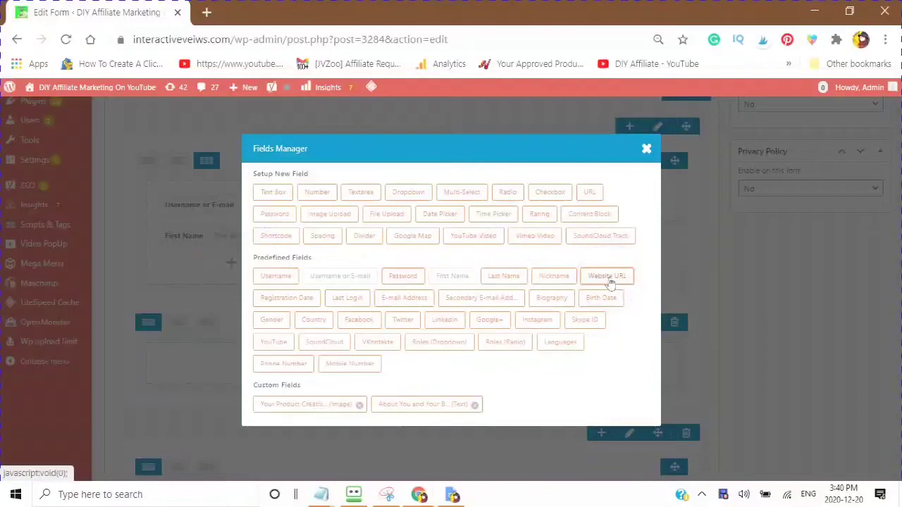
left_click(369, 261)
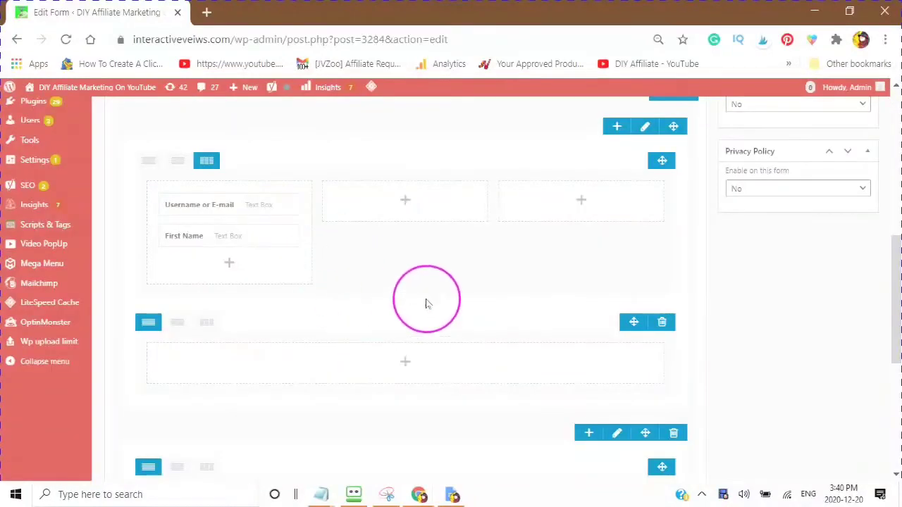
left_click(413, 343)
left_click(407, 337)
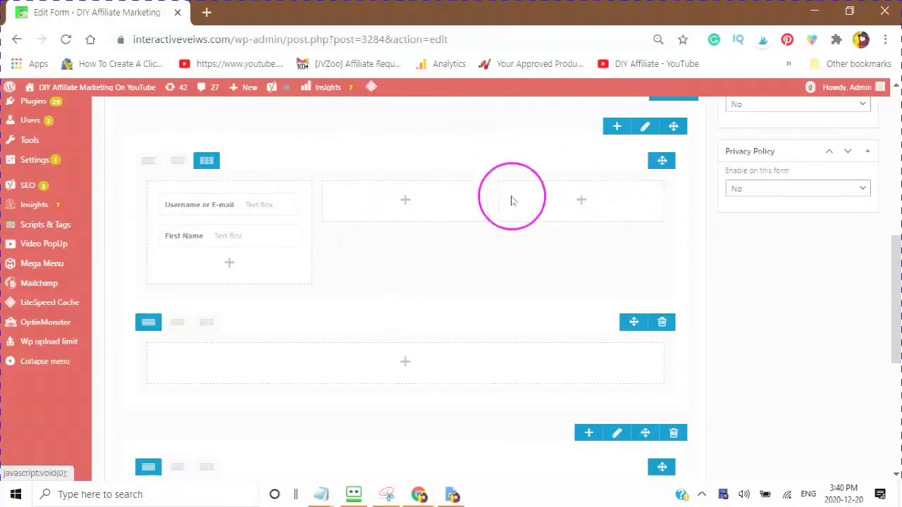
Try the two-, one- and three-column layouts on the row holding the added fields
left_click(178, 167)
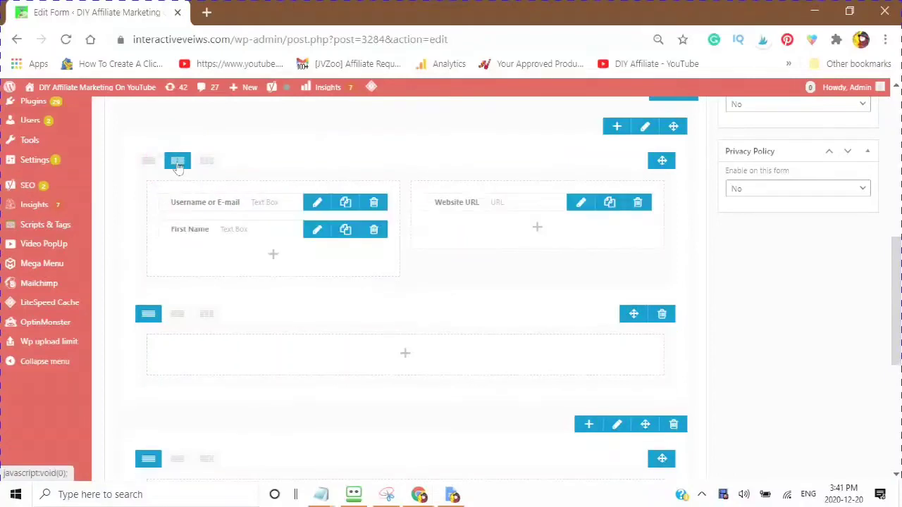
left_click(148, 164)
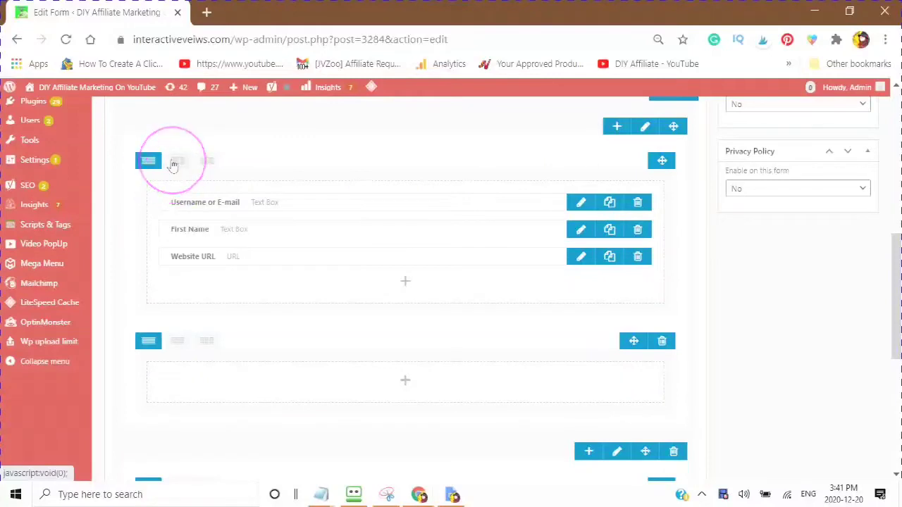
left_click(177, 162)
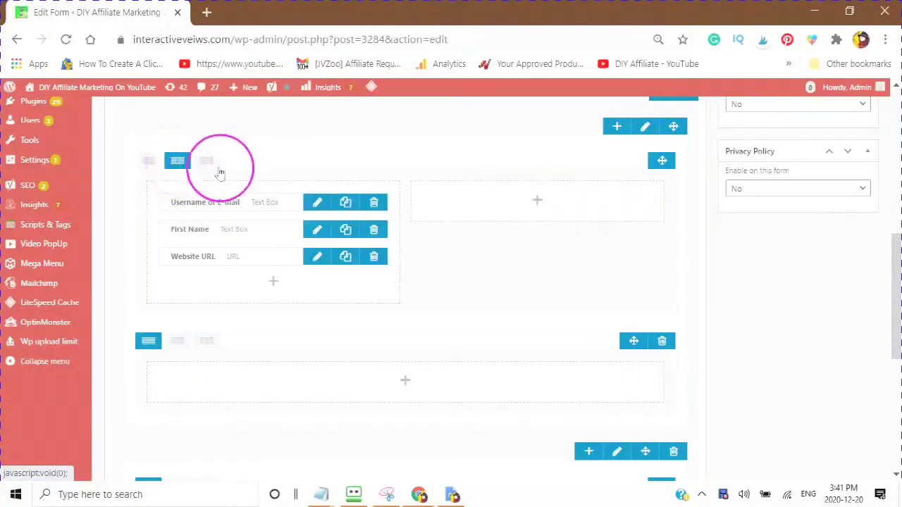
left_click(206, 162)
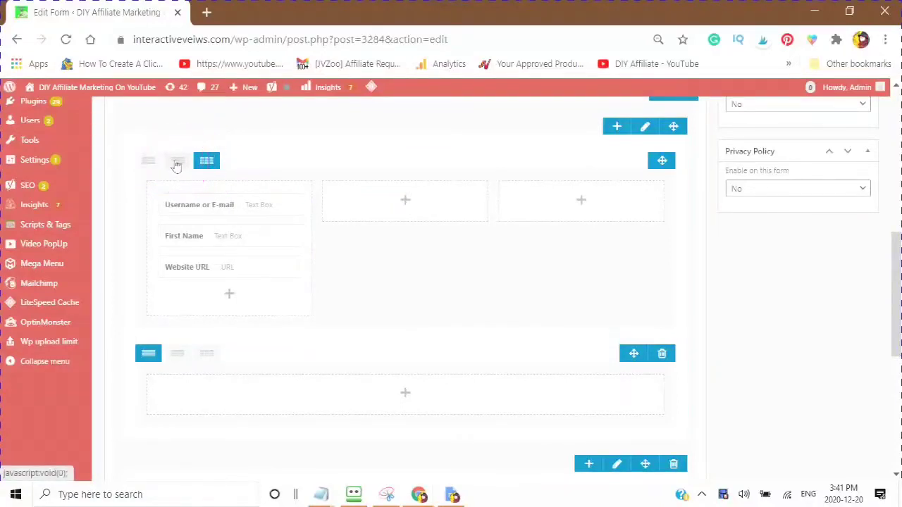
left_click(180, 164)
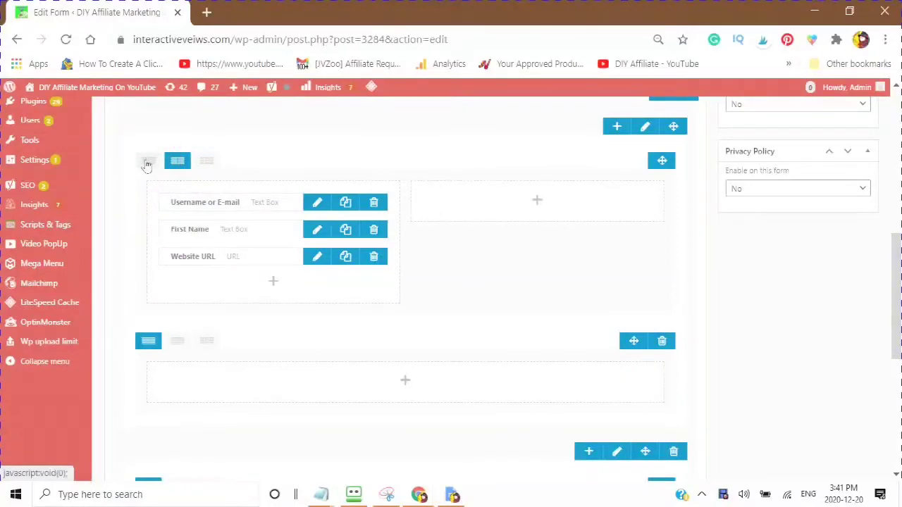
Set the row holding the Username or E-mail, First Name and Website URL fields to a single-column layout
left_click(147, 164)
left_click(148, 162)
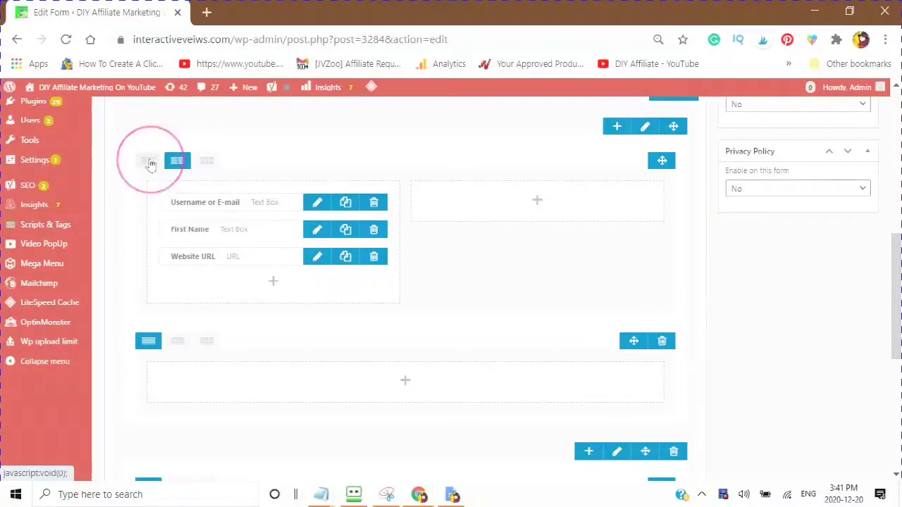
left_click(147, 164)
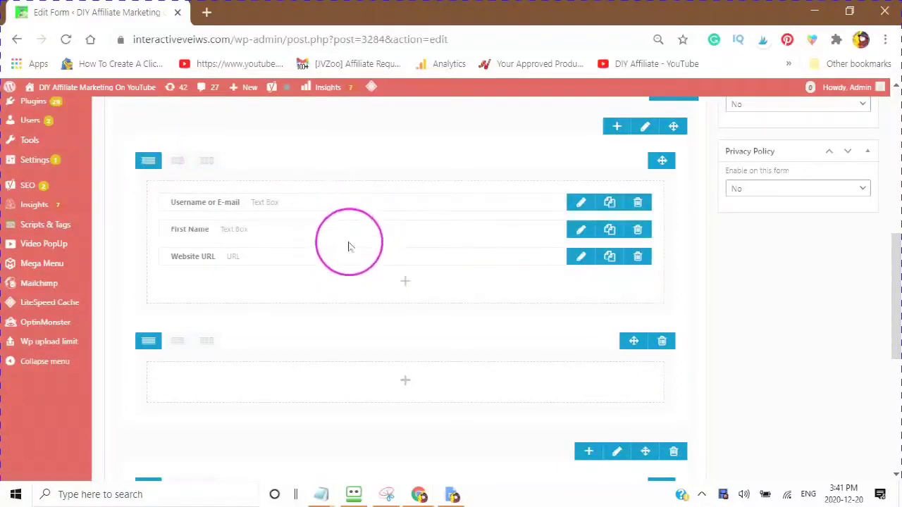
Start a new custom Text Box field in the empty single-column row below the Website URL field
scroll(346, 263, "down", 1)
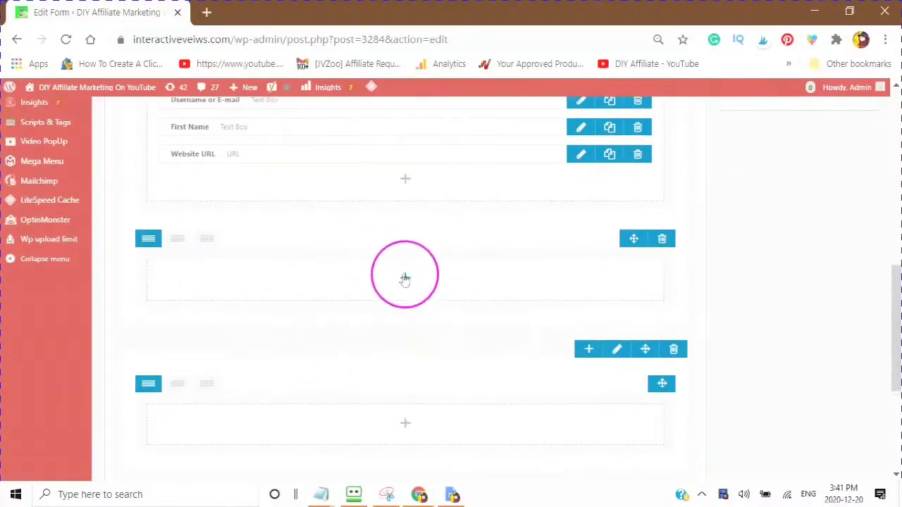
left_click(406, 284)
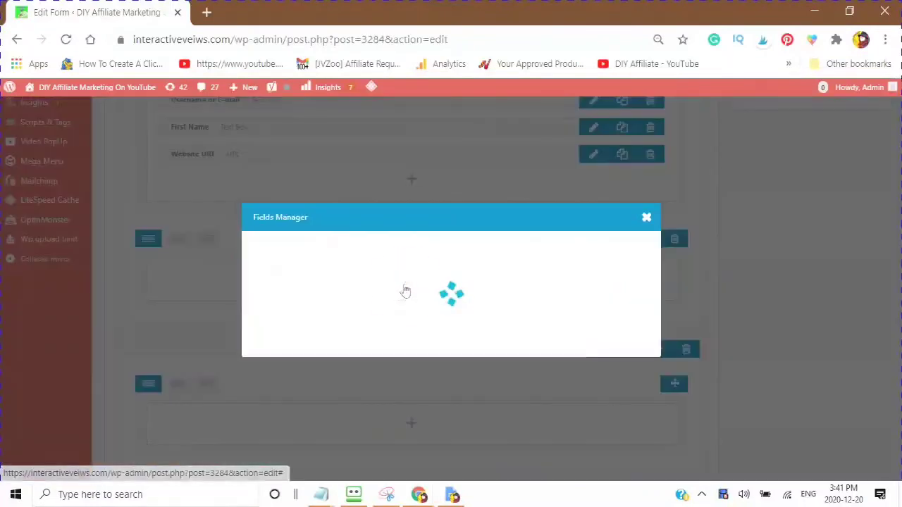
left_click(406, 289)
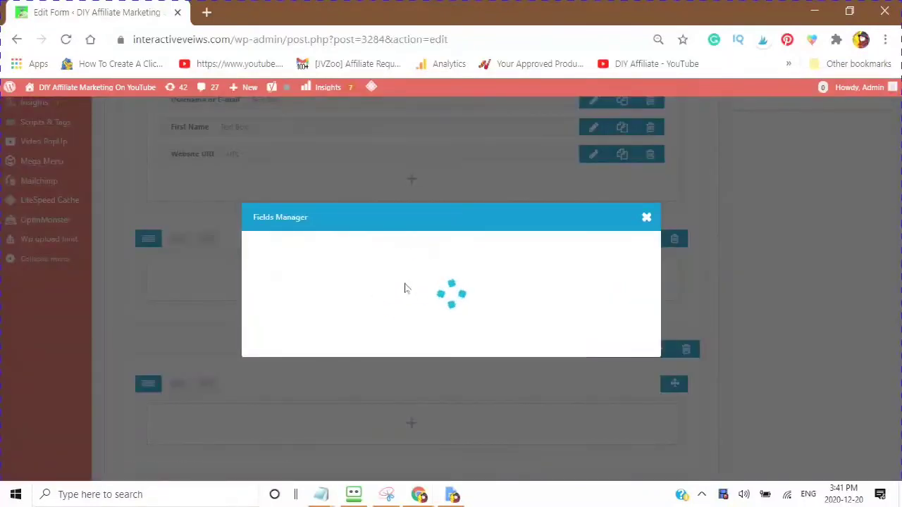
left_click(395, 283)
left_click(411, 331)
left_click(401, 324)
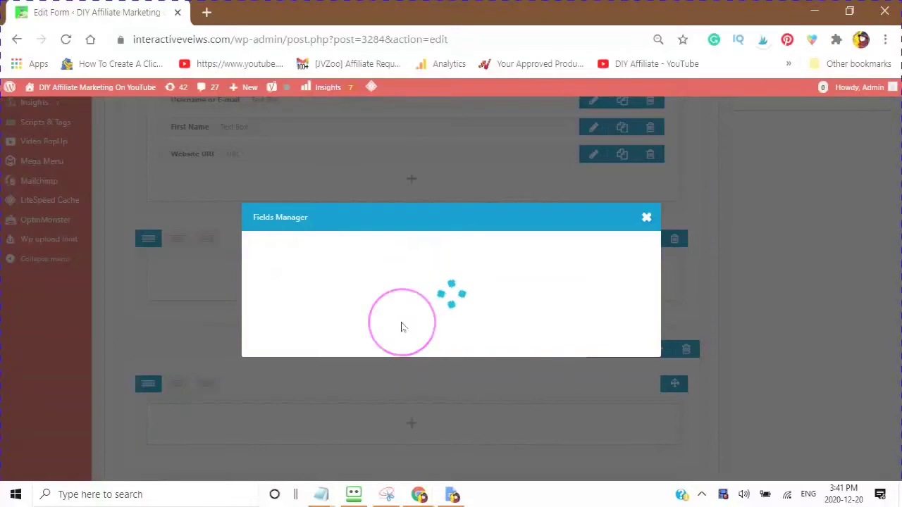
left_click(373, 324)
left_click(411, 409)
left_click(327, 375)
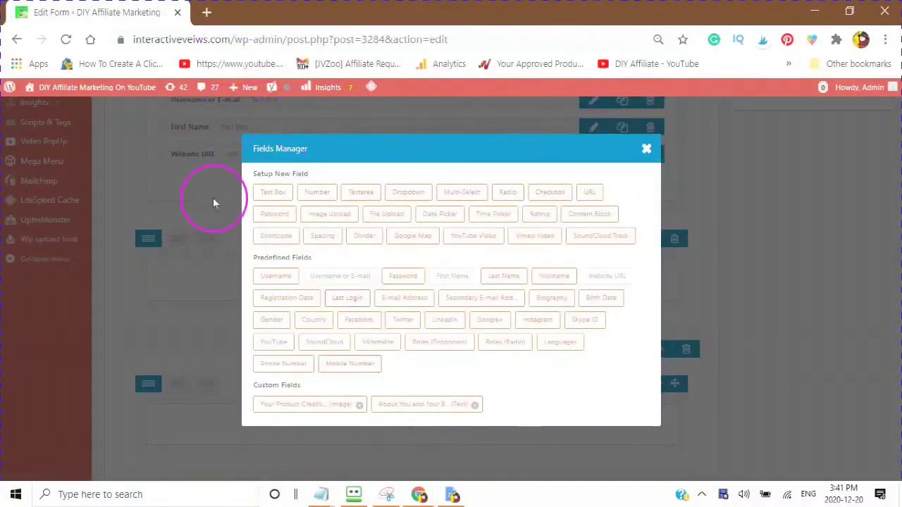
left_click(274, 193)
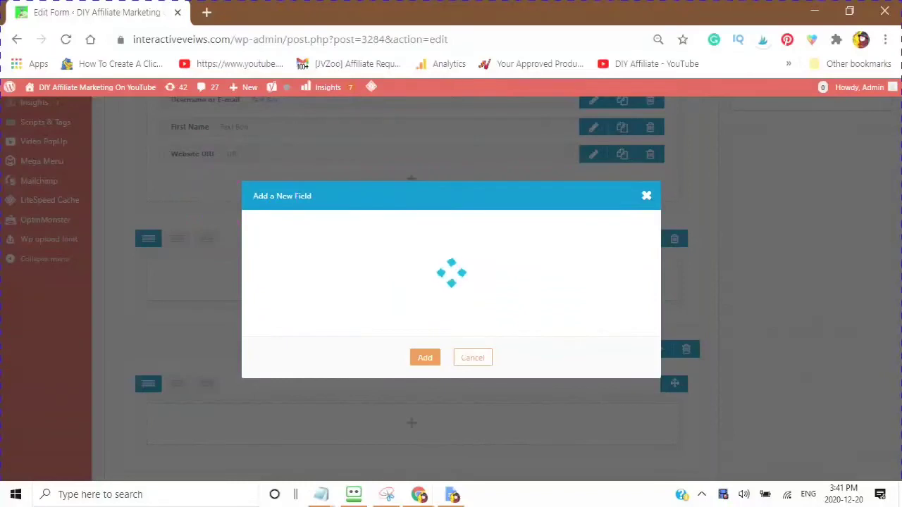
left_click(271, 215)
left_click(271, 215)
left_click(260, 200)
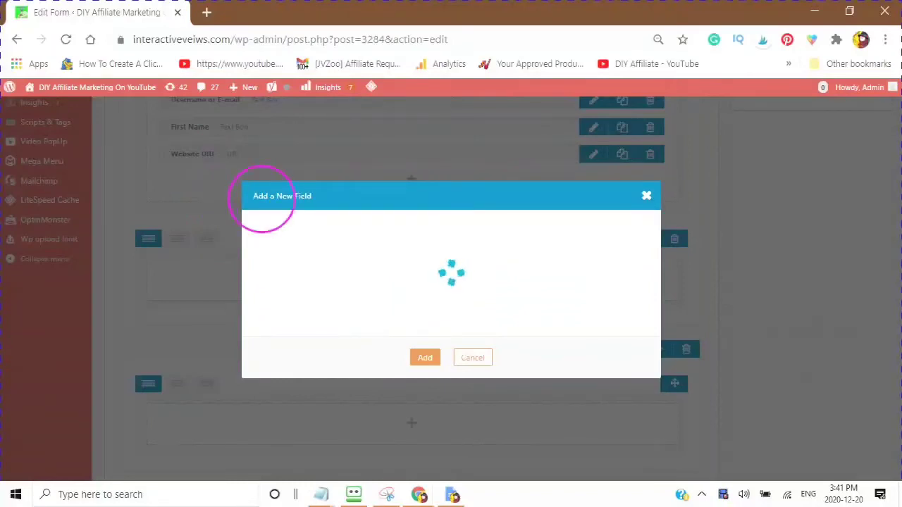
left_click(261, 201)
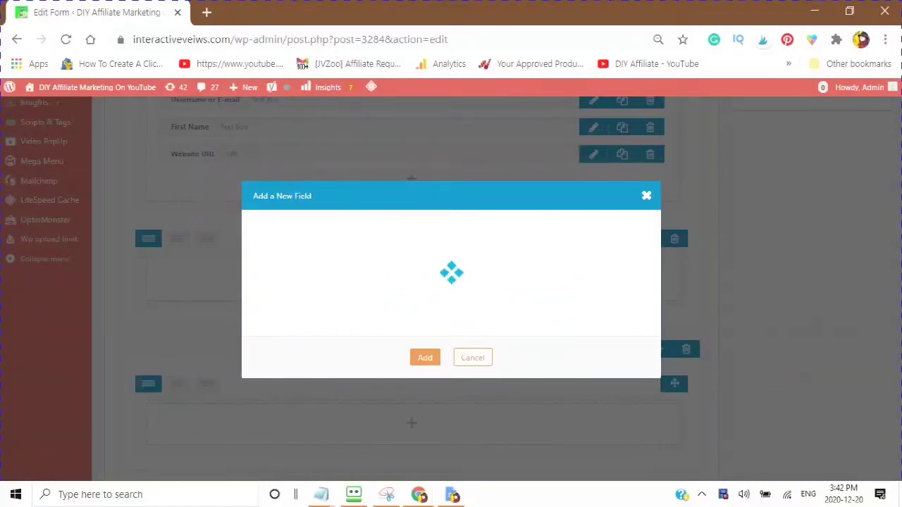
left_click(261, 202)
left_click(261, 201)
left_click(265, 212)
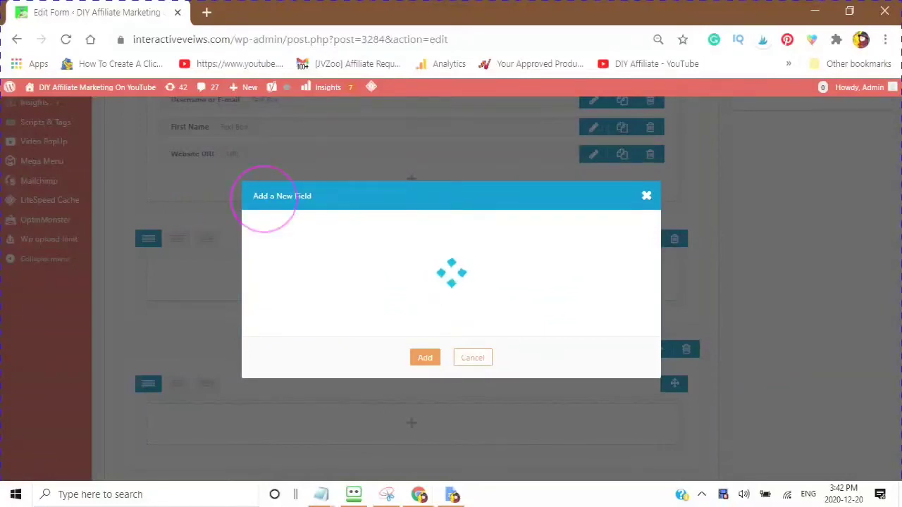
Set the new field's title to "MY Pet's Name", meta key to "my_pets_name" and label to "My Pet's Name"
left_click(282, 166)
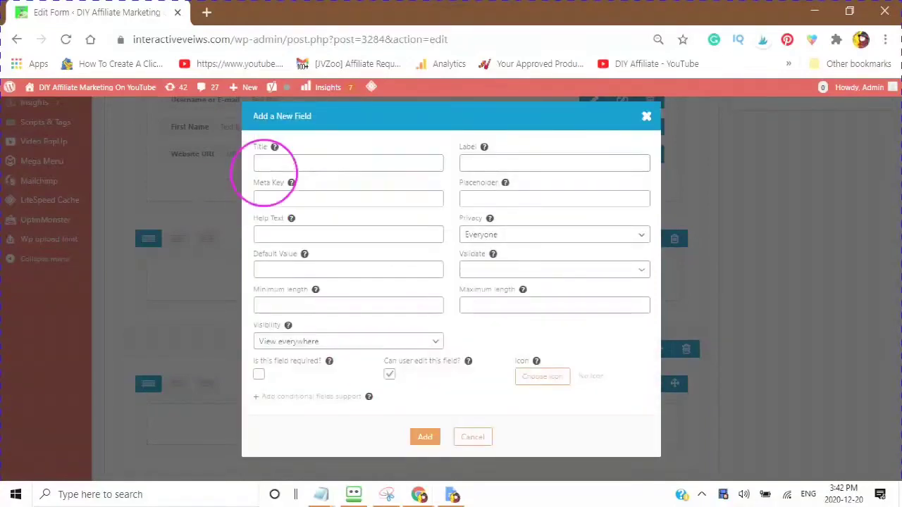
left_click(278, 165)
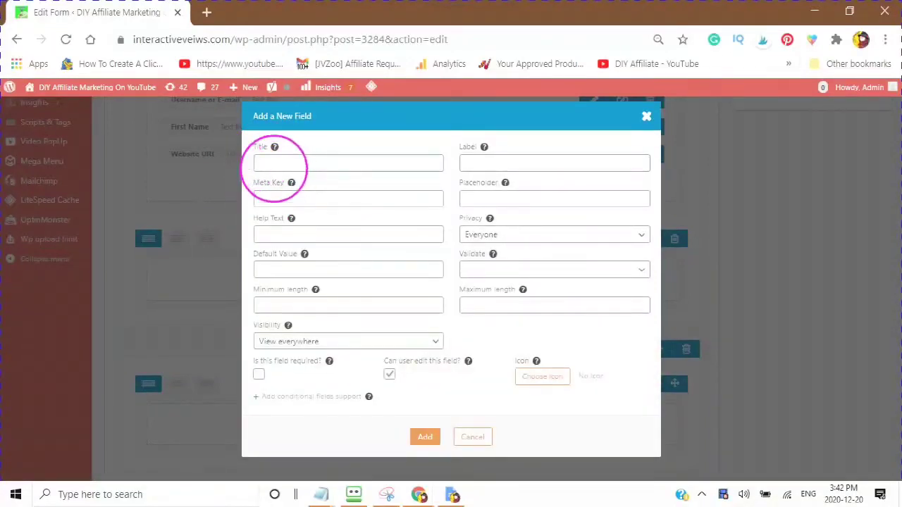
left_click(278, 166)
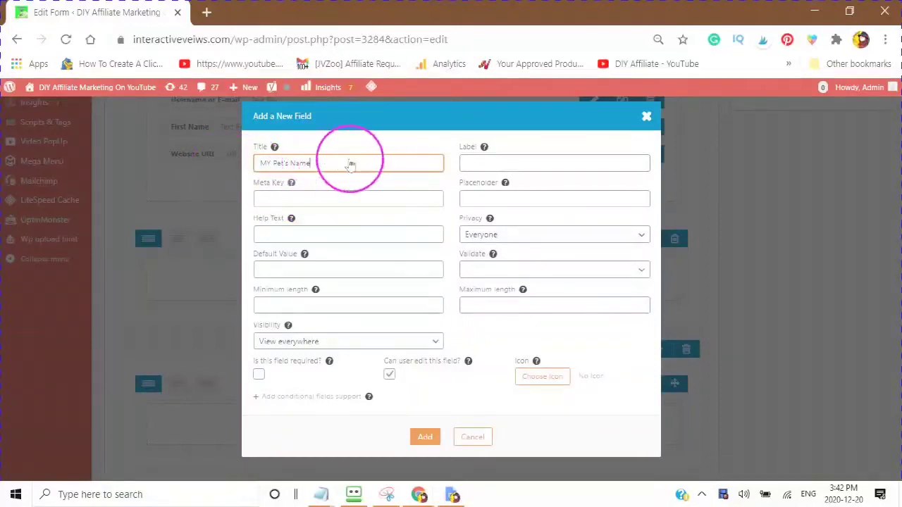
left_click(264, 200)
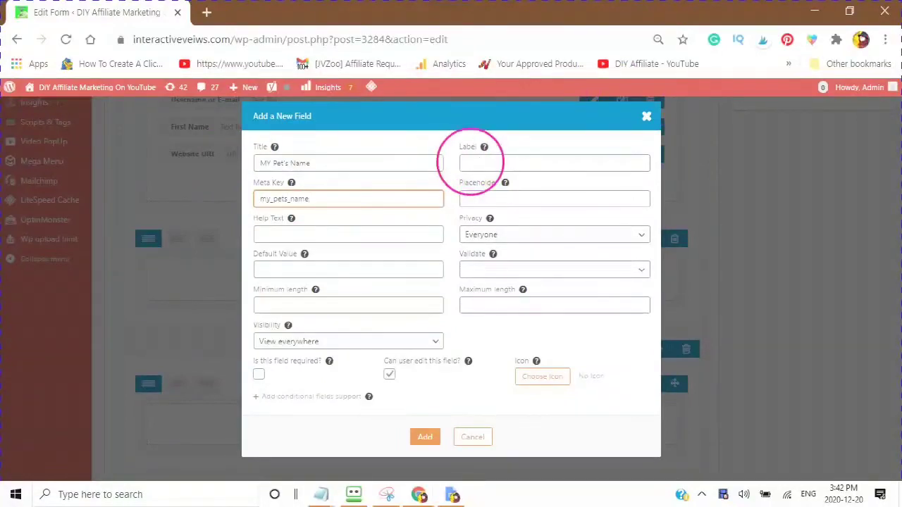
left_click(480, 161)
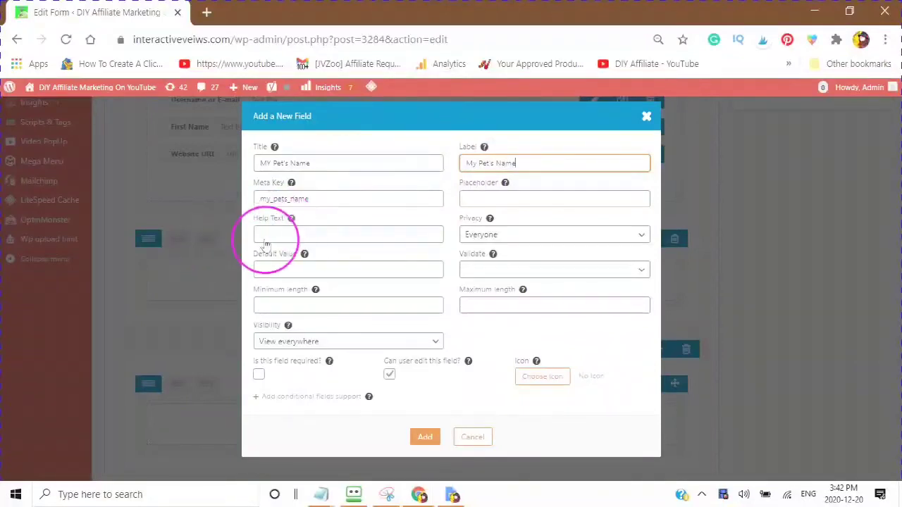
Set the pet name field's help text to "not oscar"
left_click(264, 236)
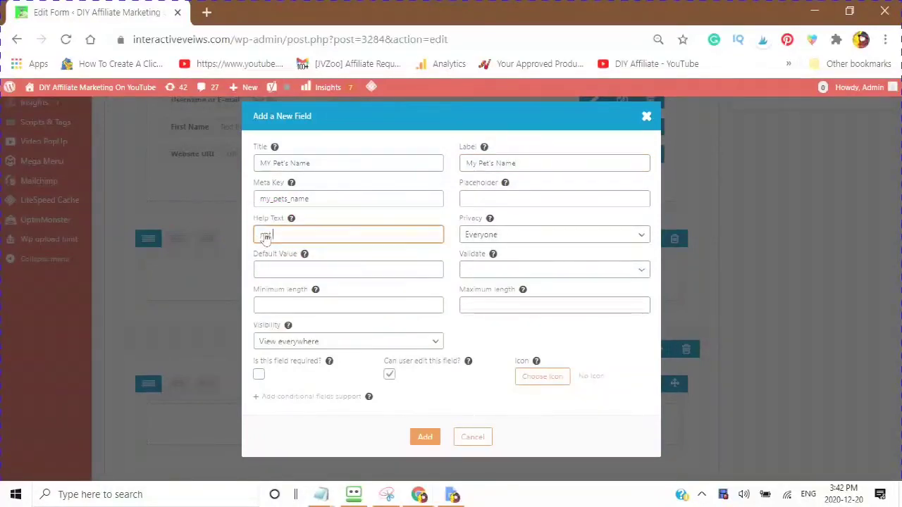
type("my pe")
Read the explanation of the Default Value option for the pet name field
left_click(305, 267)
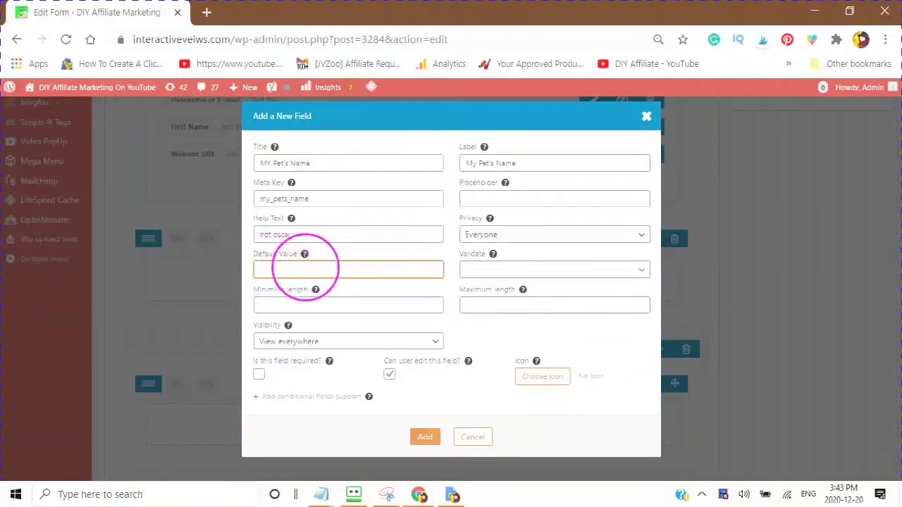
left_click(305, 260)
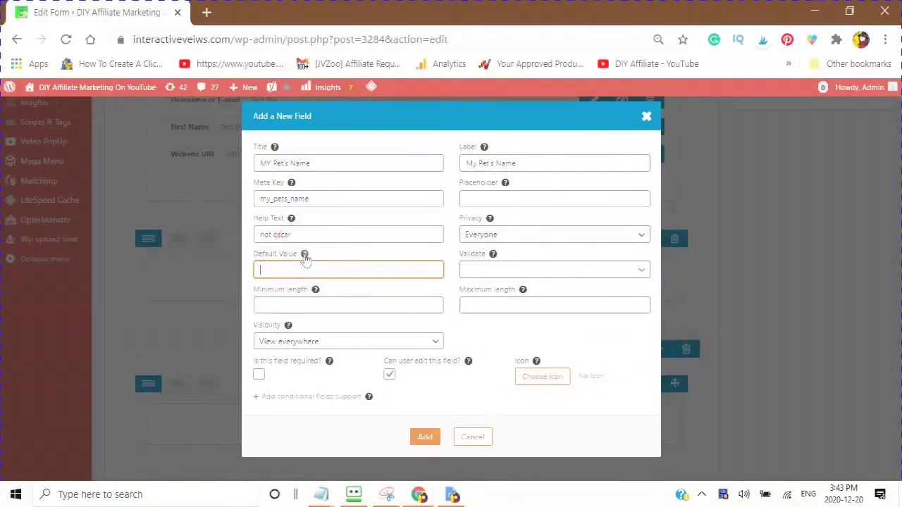
left_click(304, 258)
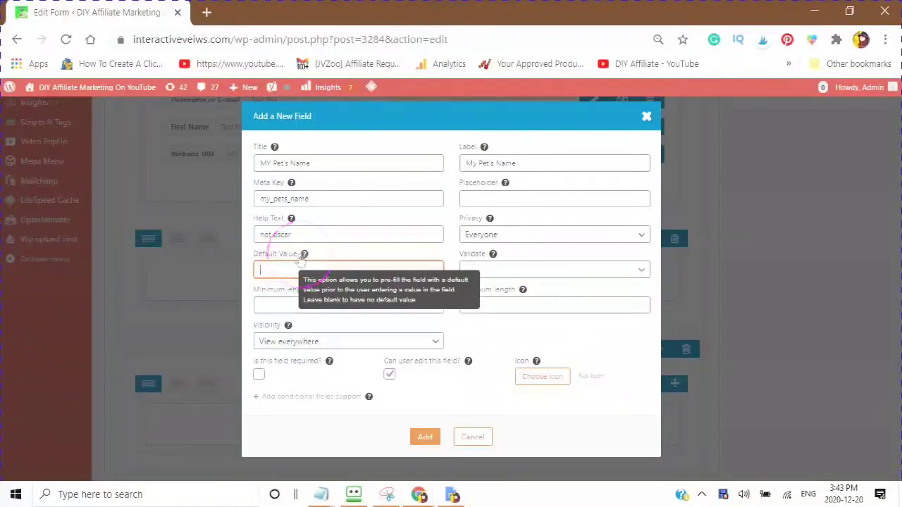
left_click(303, 258)
left_click(305, 256)
left_click(306, 254)
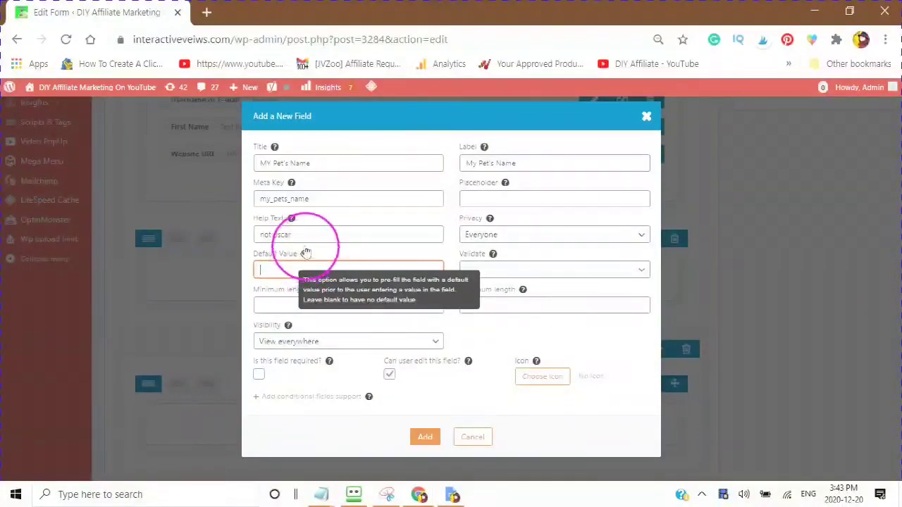
left_click(304, 241)
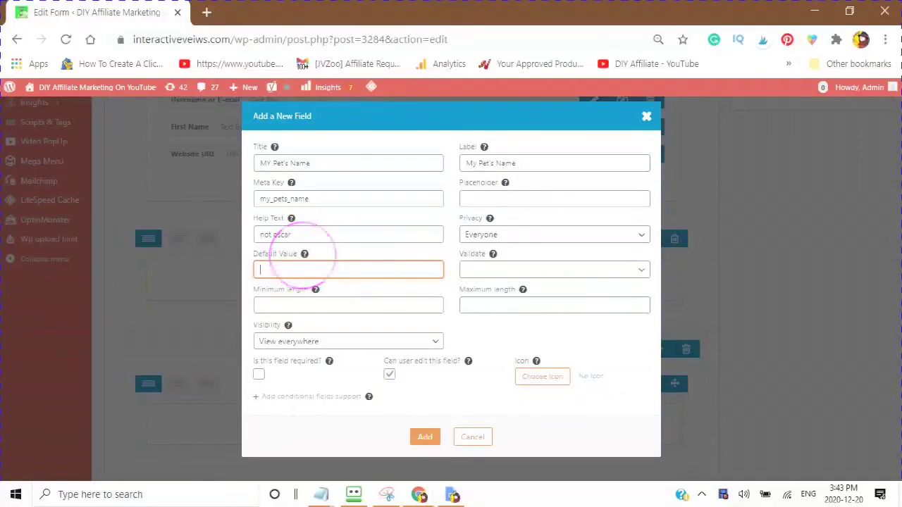
left_click(304, 258)
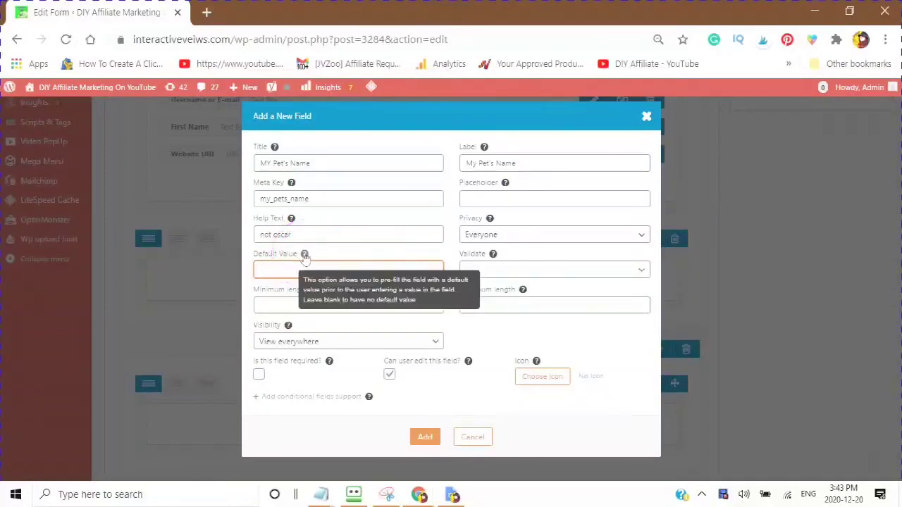
mouse_move(304, 258)
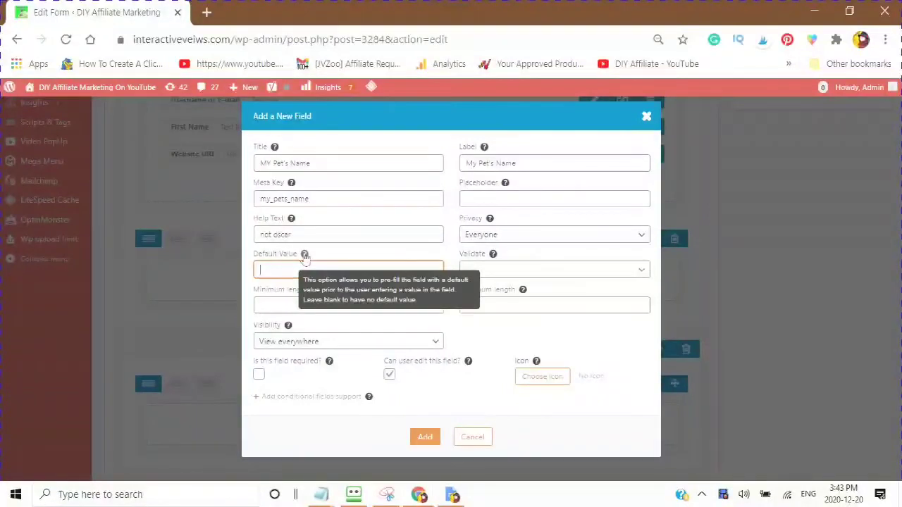
Set the pet name field's minimum length to 3
left_click(279, 304)
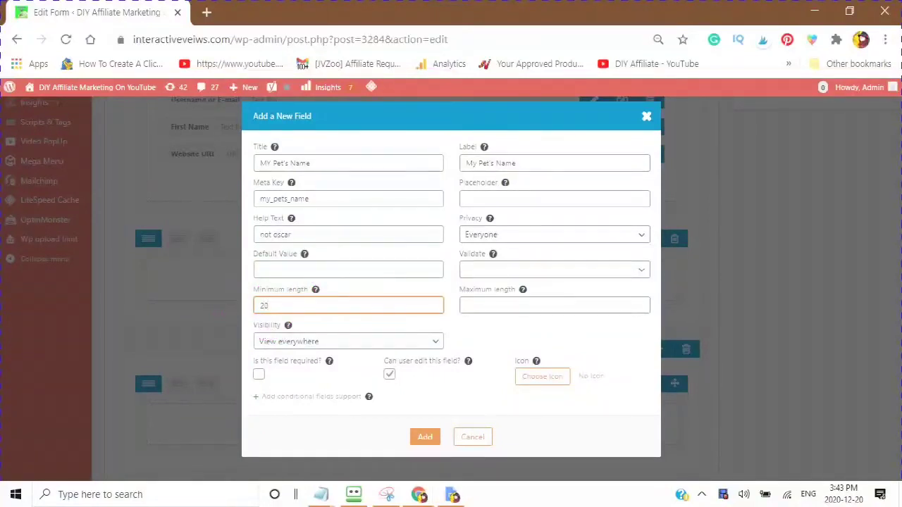
mouse_move(316, 291)
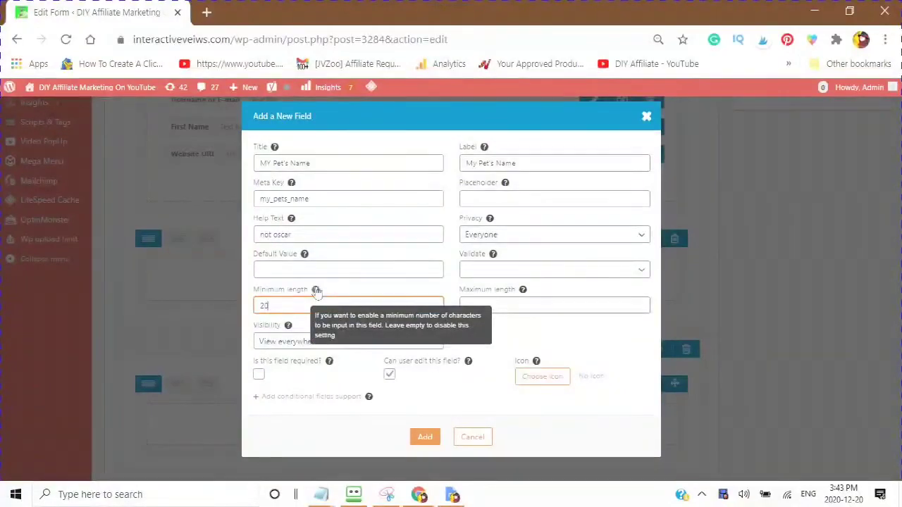
left_click(269, 306)
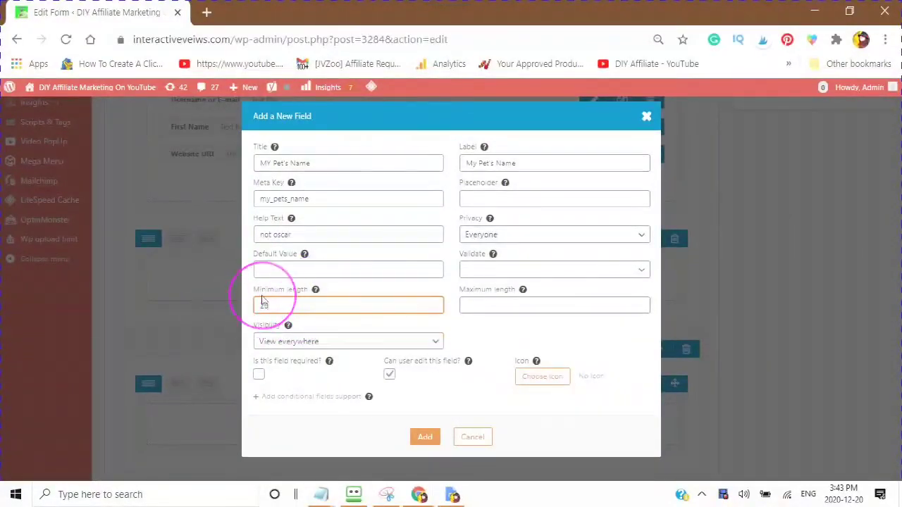
double_click(267, 305)
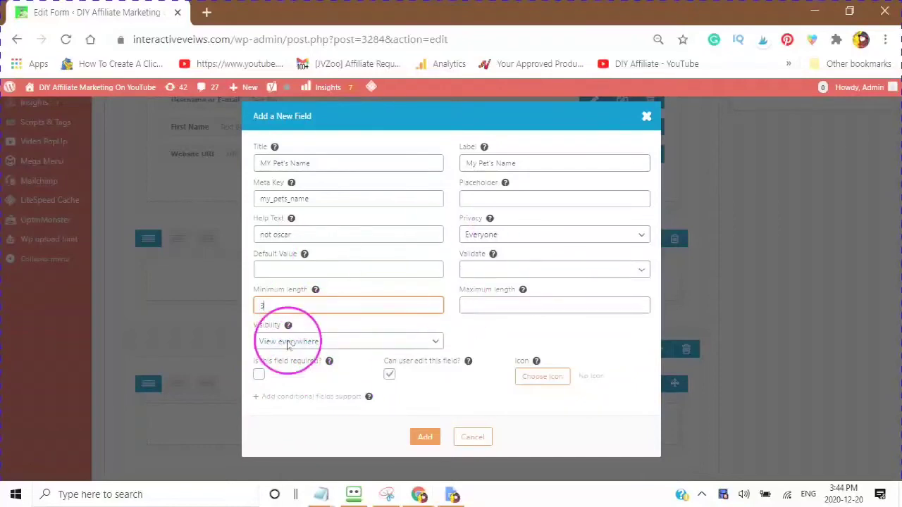
Check the explanation of the Placeholder option for the pet name field
left_click(468, 198)
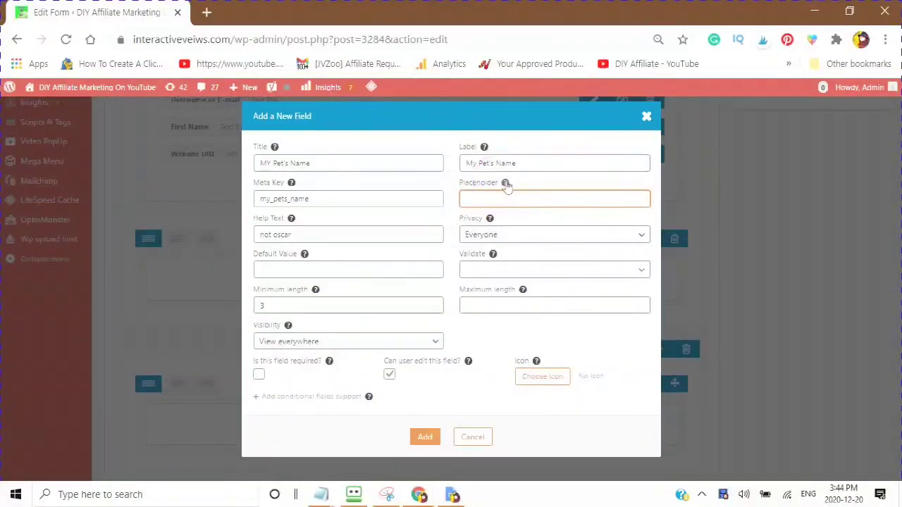
mouse_move(508, 186)
left_click(505, 183)
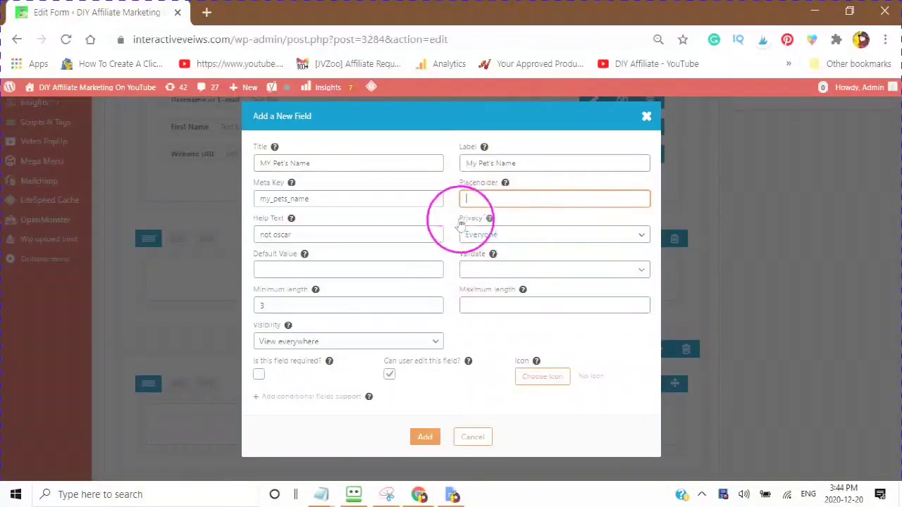
Review the privacy choices for the pet name field and select Everyone
left_click(644, 239)
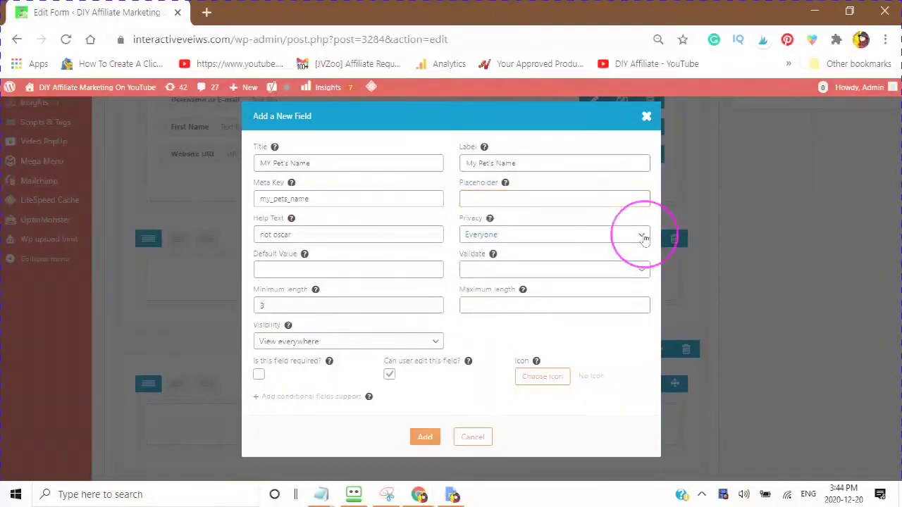
left_click(643, 239)
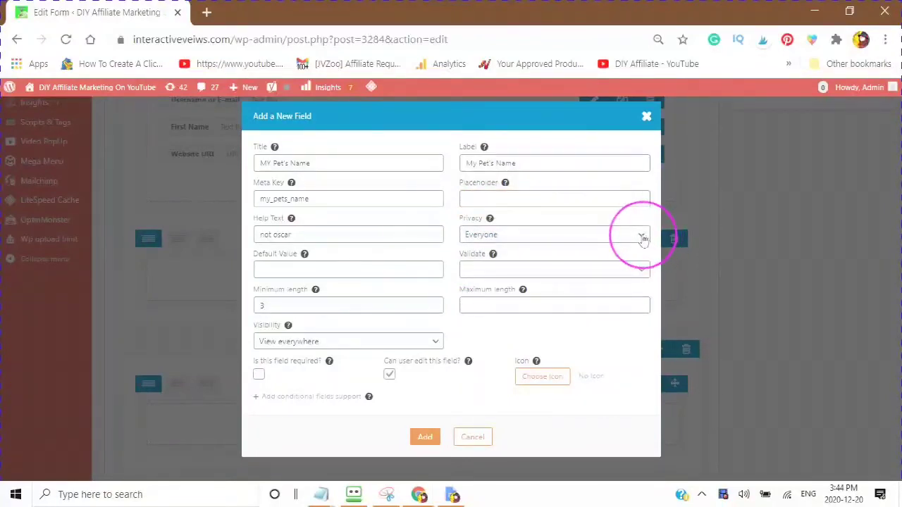
left_click(643, 239)
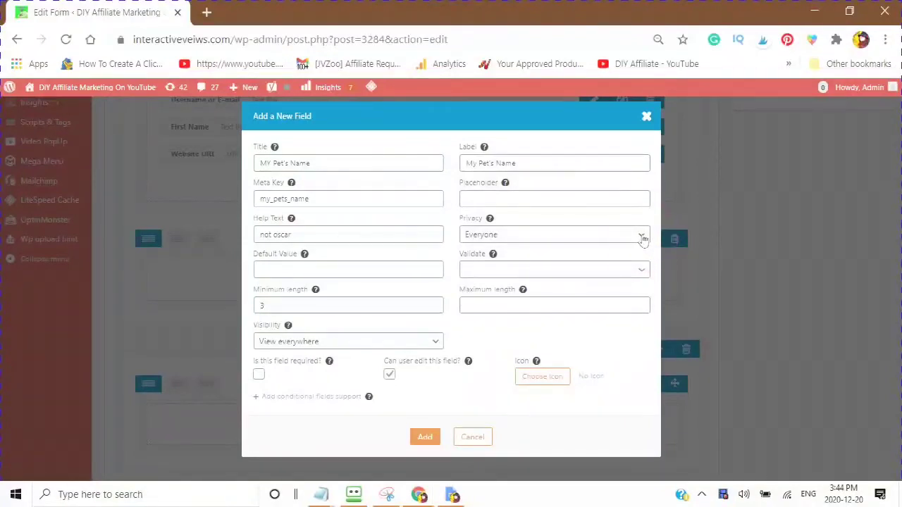
left_click(644, 239)
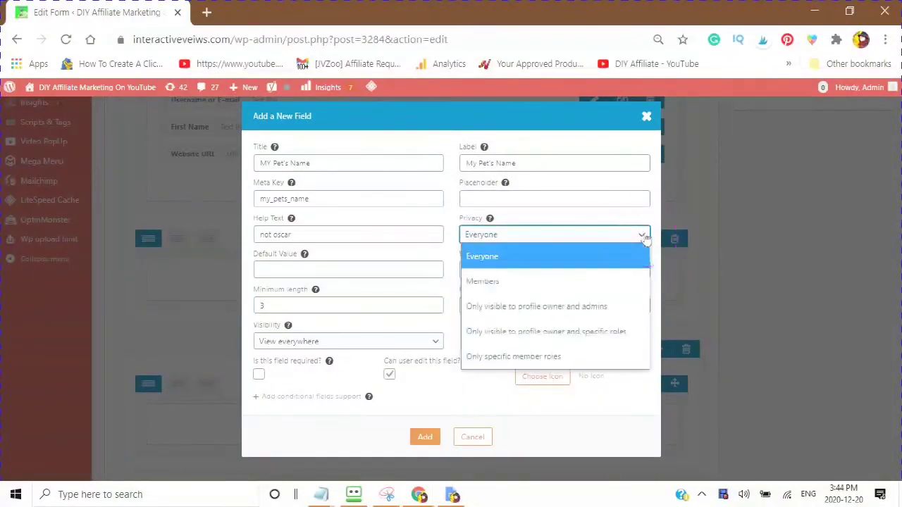
left_click(584, 316)
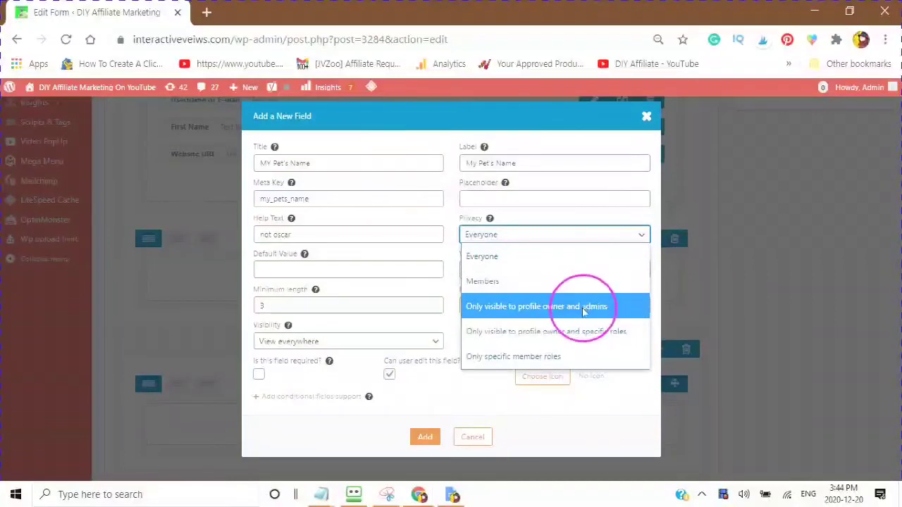
left_click(583, 314)
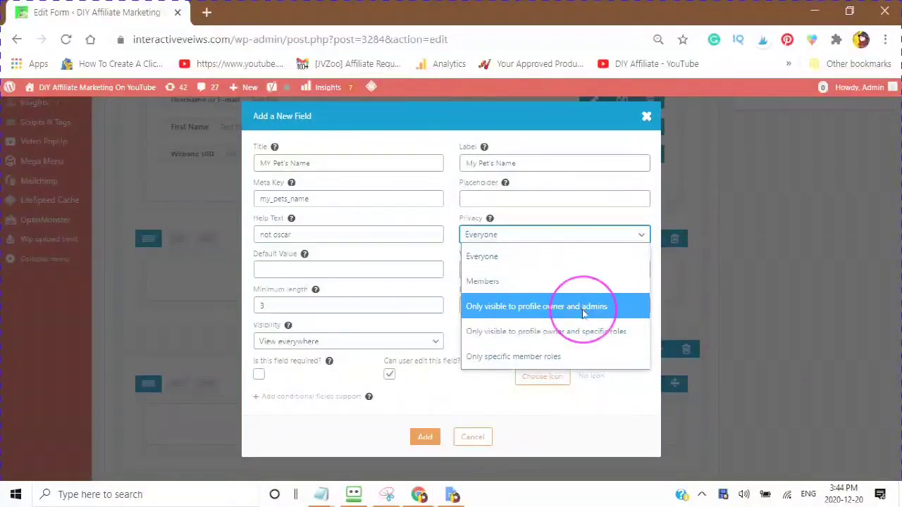
left_click(563, 346)
left_click(558, 360)
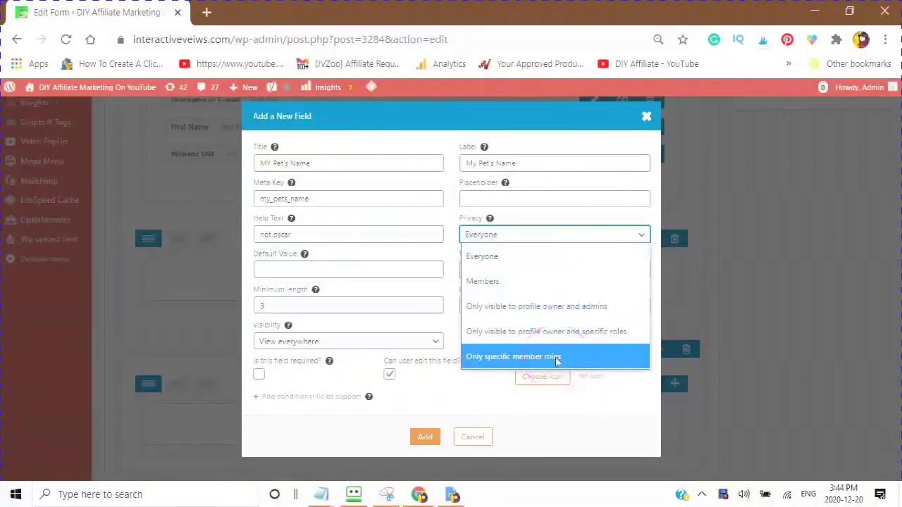
left_click(556, 361)
left_click(514, 278)
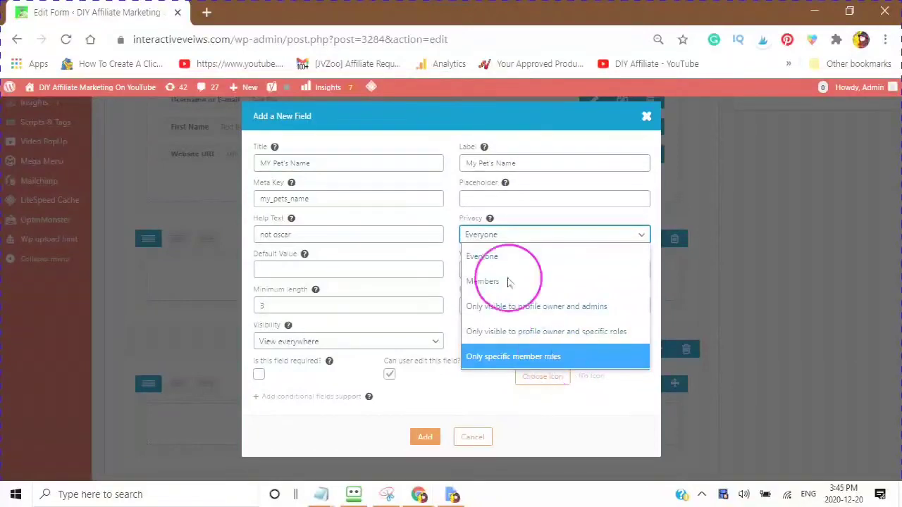
left_click(491, 258)
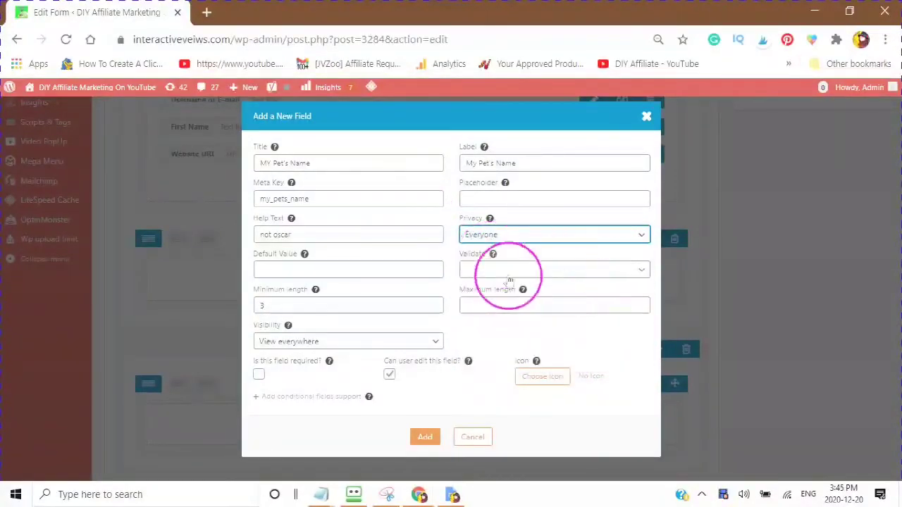
Set the pet name field's validation to None and its maximum length to 20
left_click(644, 272)
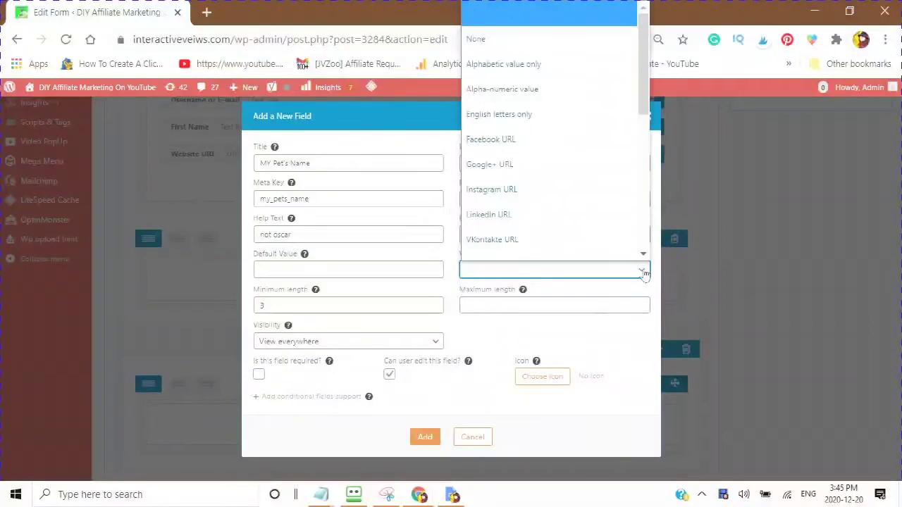
left_click(472, 35)
left_click(479, 306)
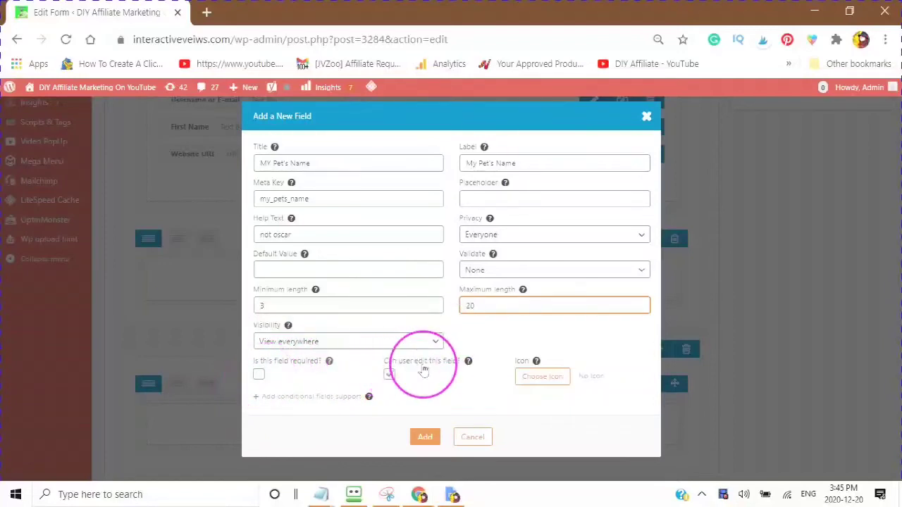
Open the icon picker for the pet name field and search the icons for "pet"
left_click(535, 378)
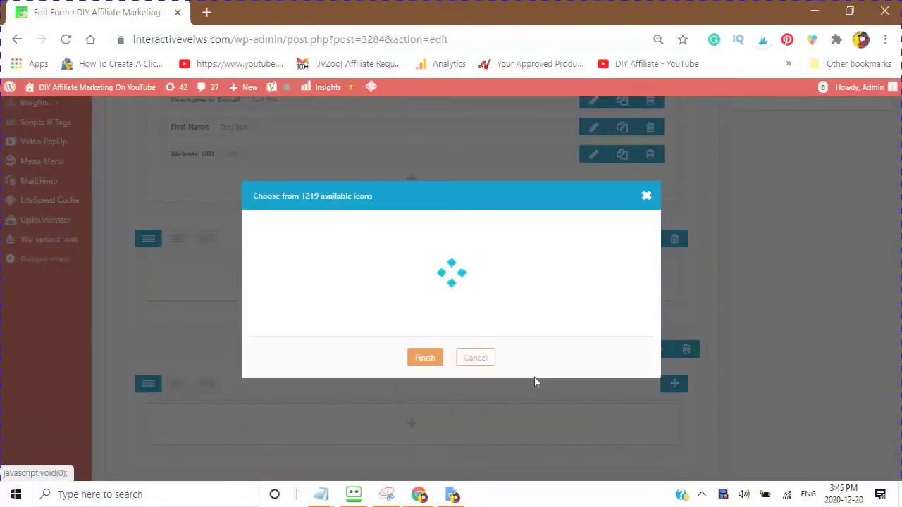
left_click(516, 389)
left_click(519, 391)
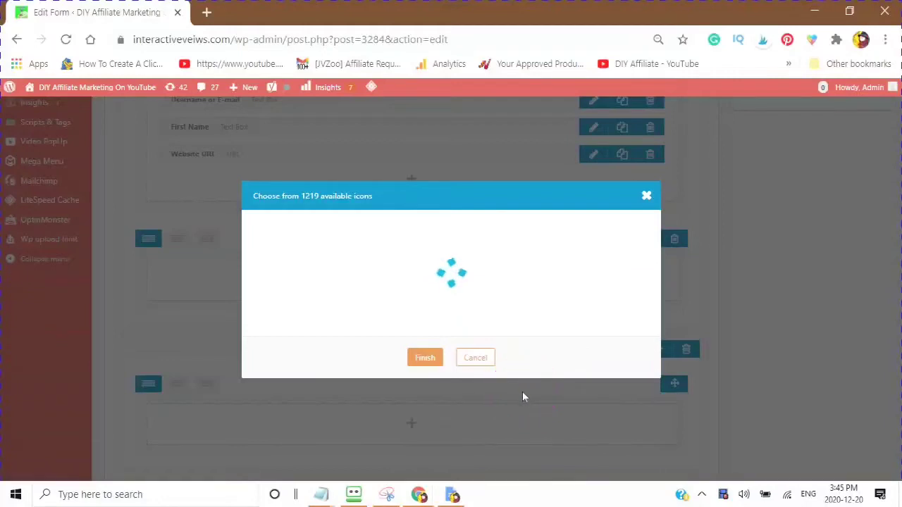
left_click(522, 391)
left_click(520, 388)
left_click(519, 394)
left_click(516, 393)
left_click(519, 381)
left_click(285, 141)
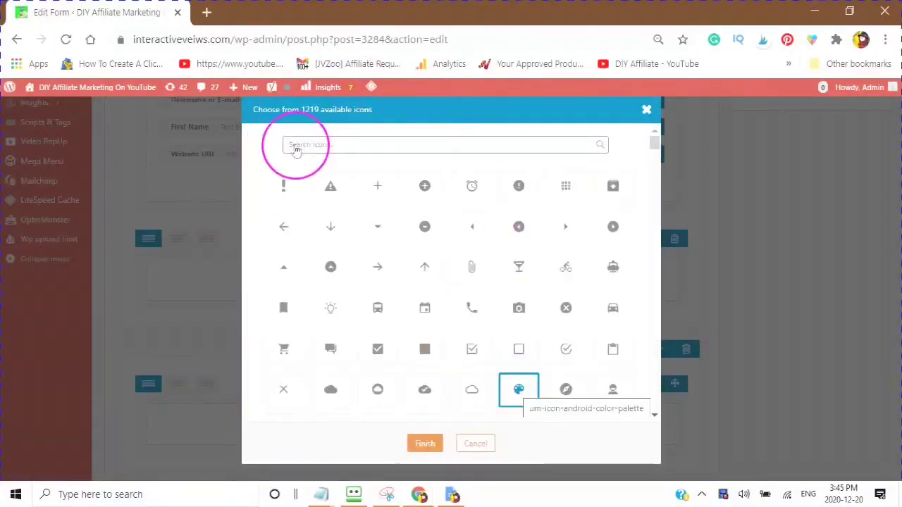
left_click(290, 147)
left_click(290, 147)
left_click(290, 146)
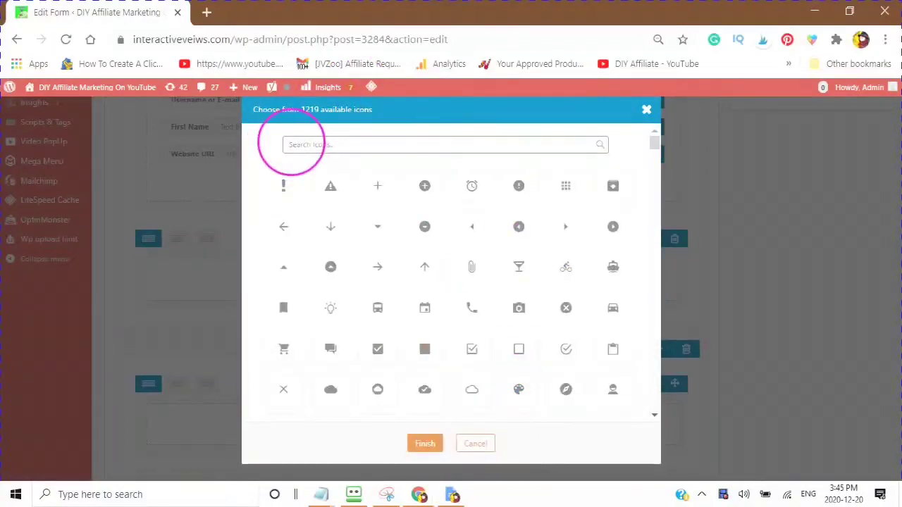
left_click(301, 148)
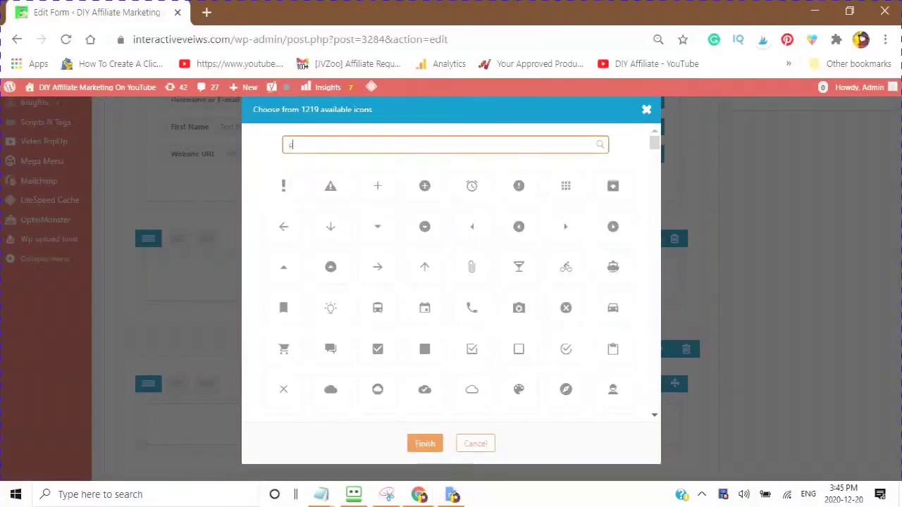
left_click(290, 145)
type("pet")
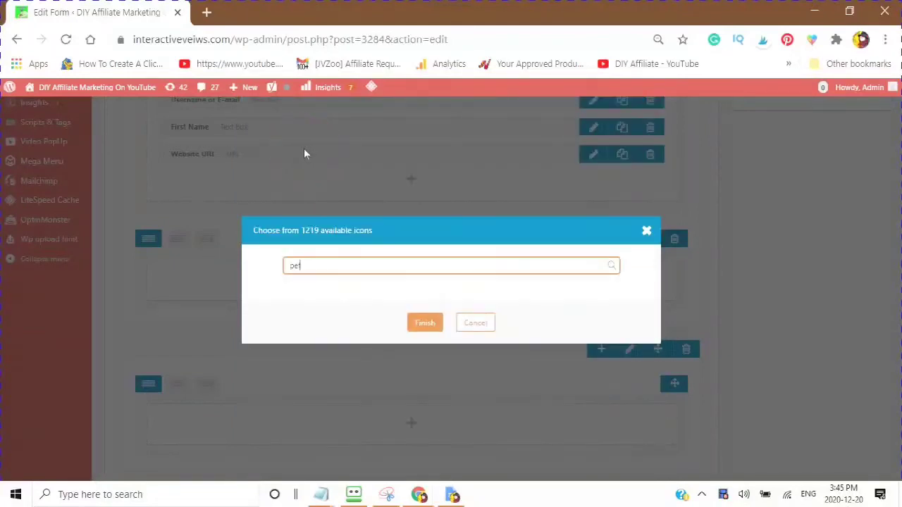
Shorten the icon search to "pe" and assign the sixth icon in the sixth row of results to the pet name field
left_click(329, 289)
left_click(346, 268)
left_click(305, 266)
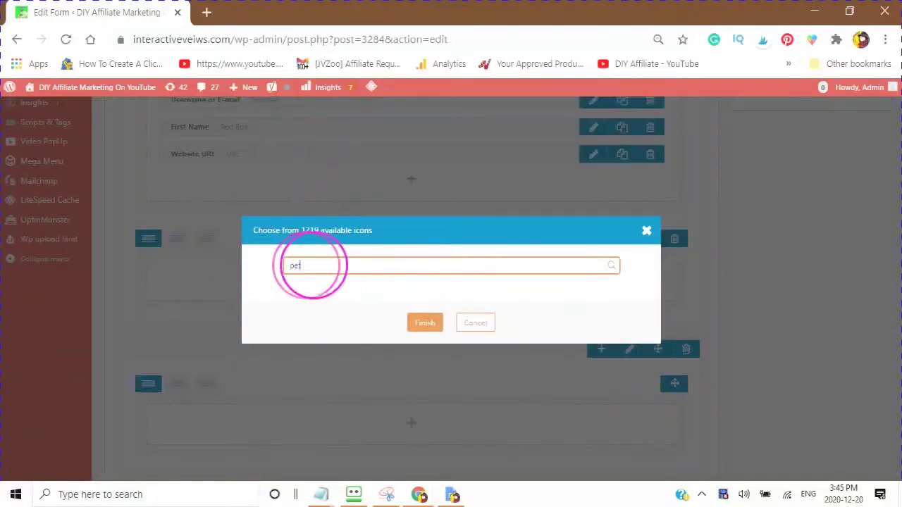
key("BackSpace")
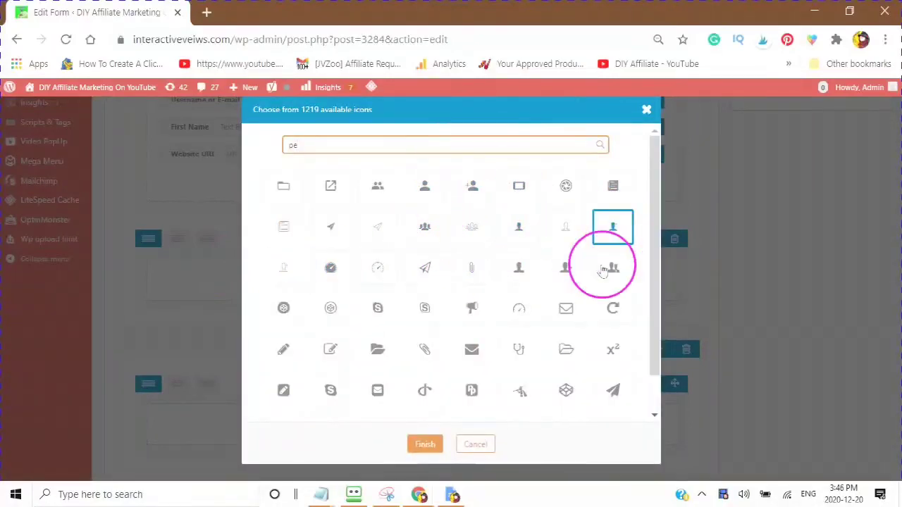
left_click(518, 402)
left_click(444, 441)
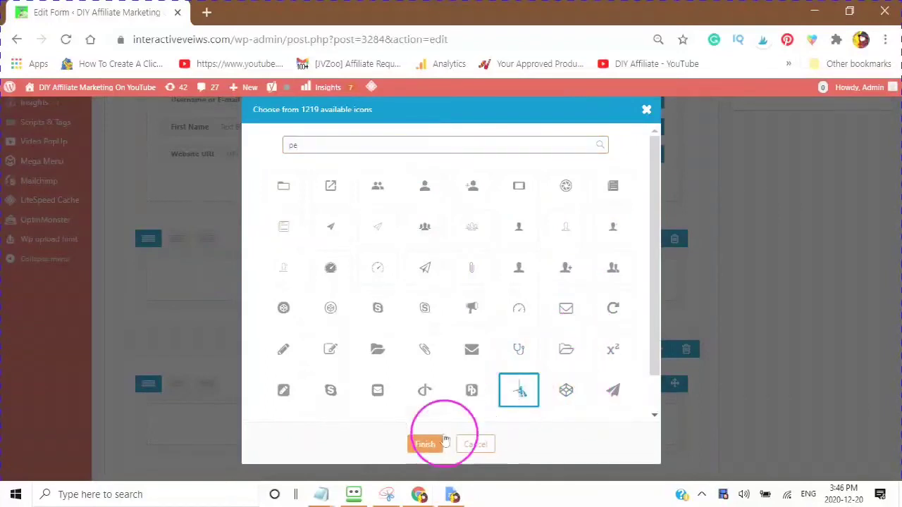
left_click(424, 446)
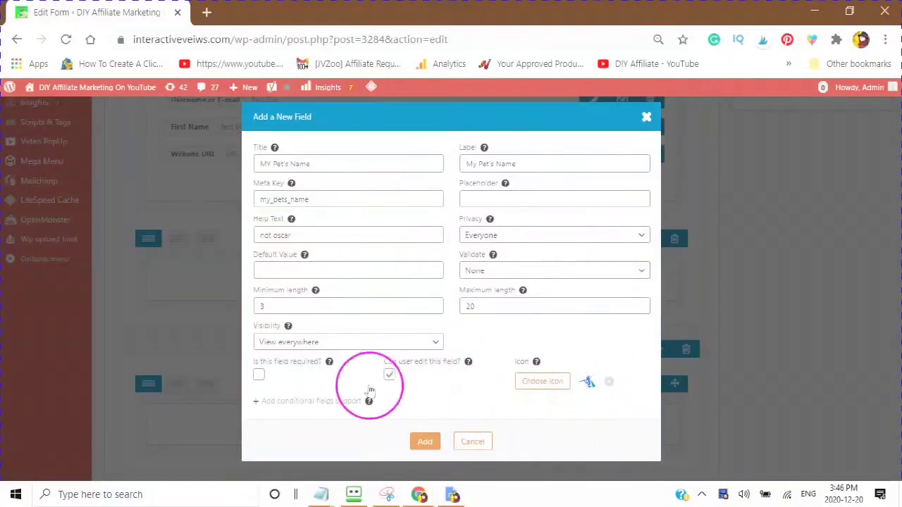
Add the configured pet name field to the form and check its placement in the second section
left_click(426, 446)
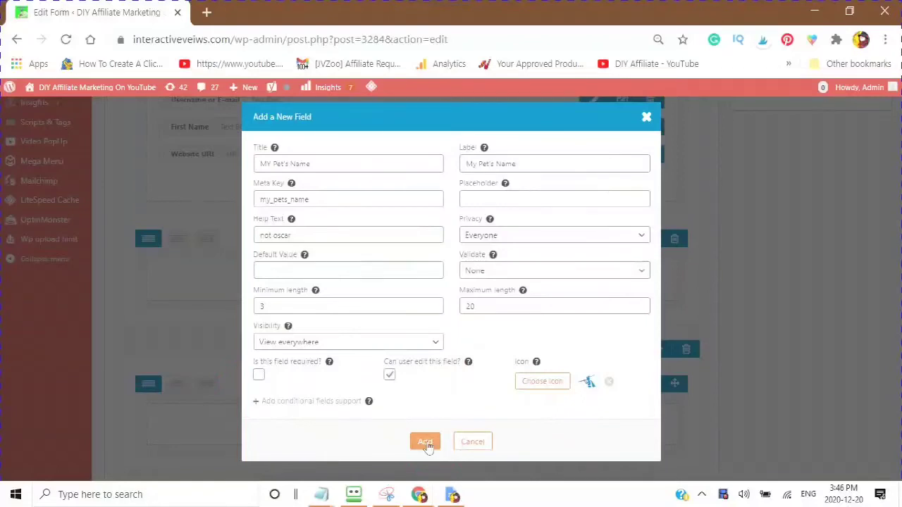
left_click(427, 444)
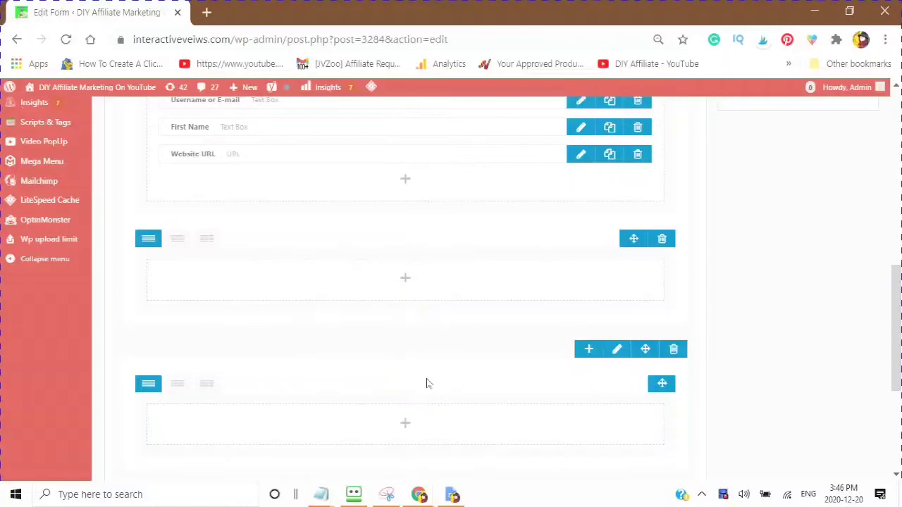
scroll(427, 384, "up", 2)
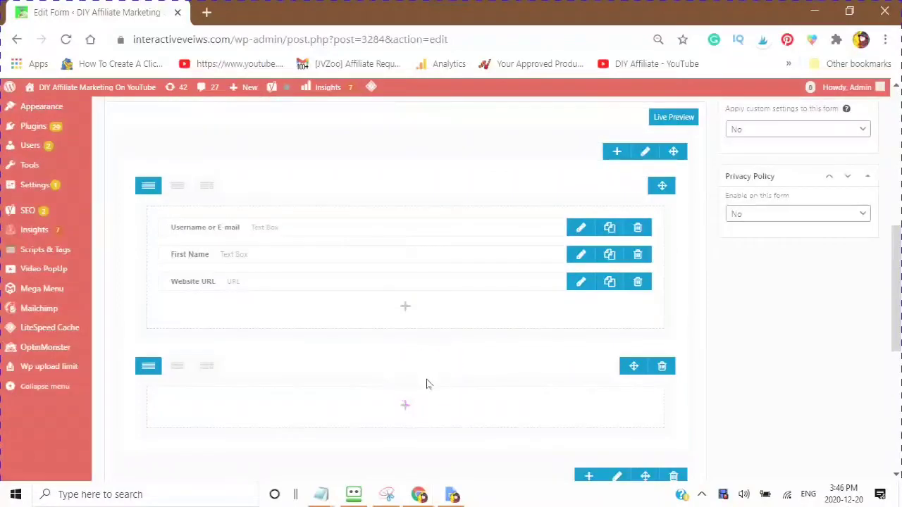
scroll(424, 388, "down", 2)
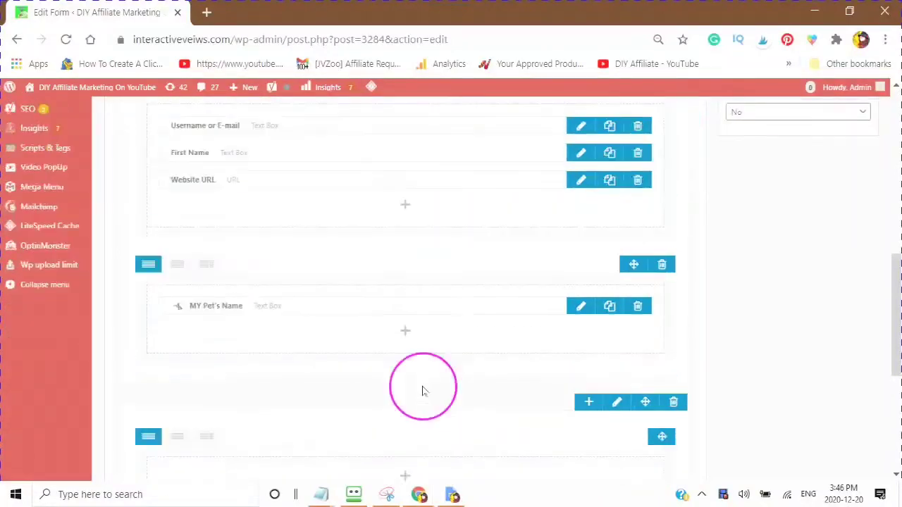
Create a new Dropdown field below the pet name field and title it "My Pet's Age"
left_click(406, 332)
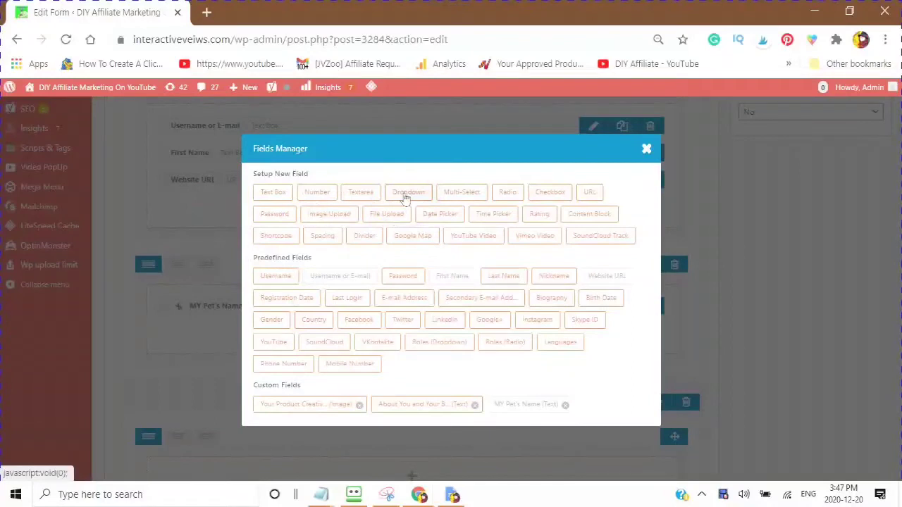
left_click(406, 198)
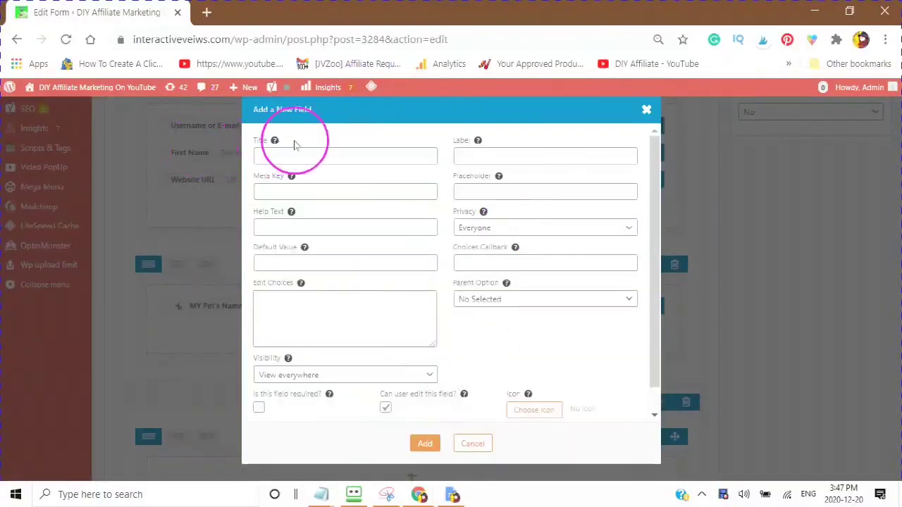
left_click(260, 164)
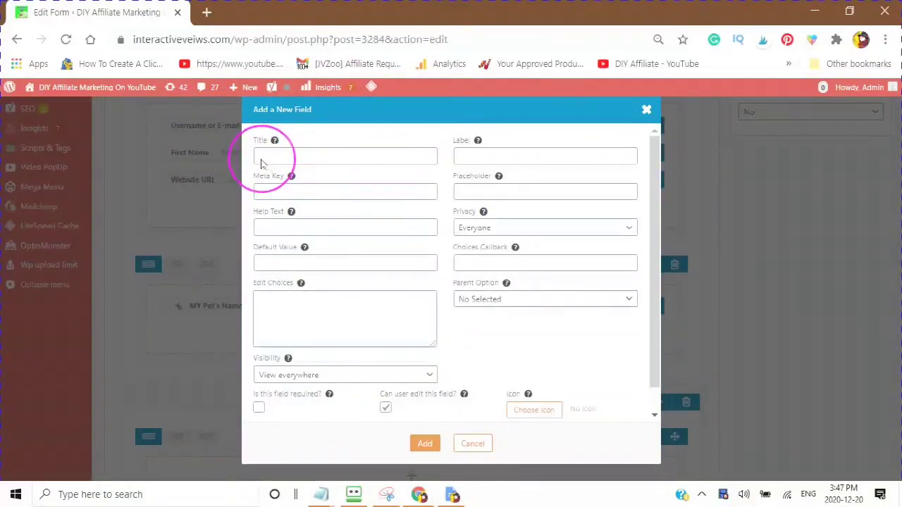
left_click(261, 158)
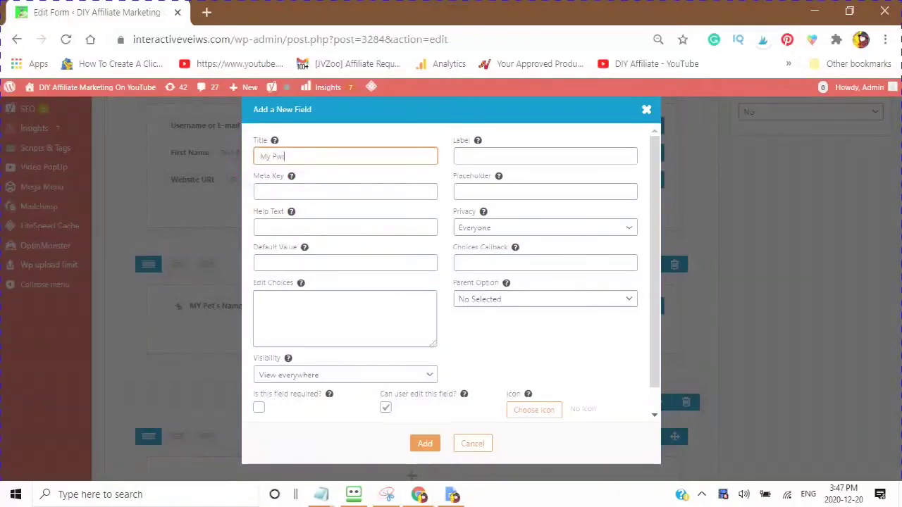
type("My Pet's Age")
Copy the dropdown field's title into its label and set the meta key to my_pets_age
left_click_drag(260, 153, 312, 153)
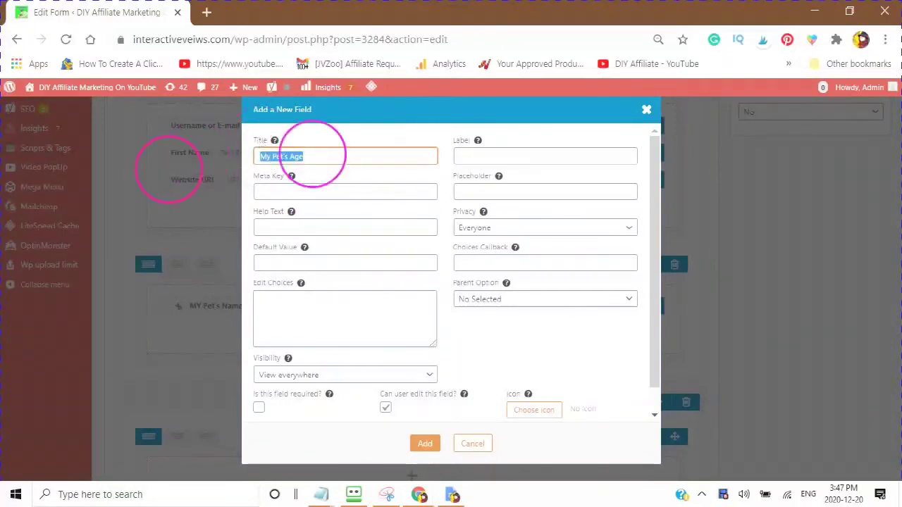
right_click(296, 157)
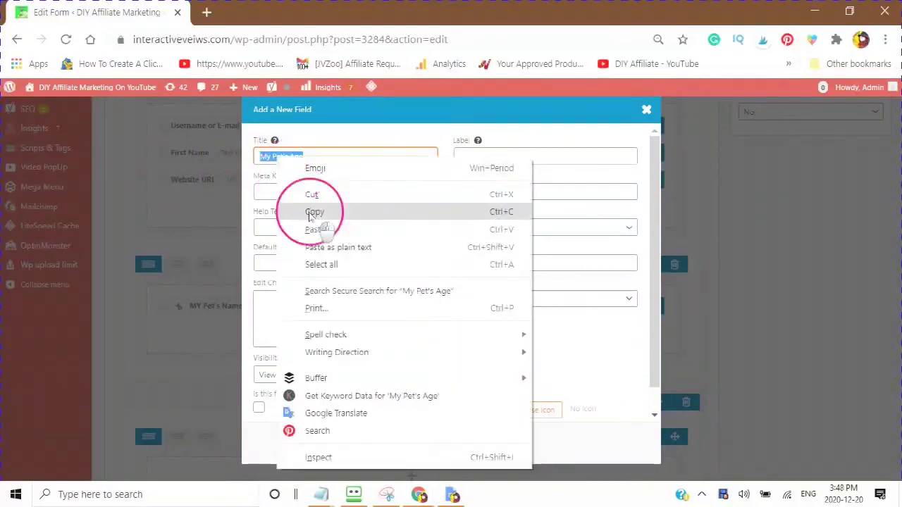
left_click(312, 207)
left_click(462, 156)
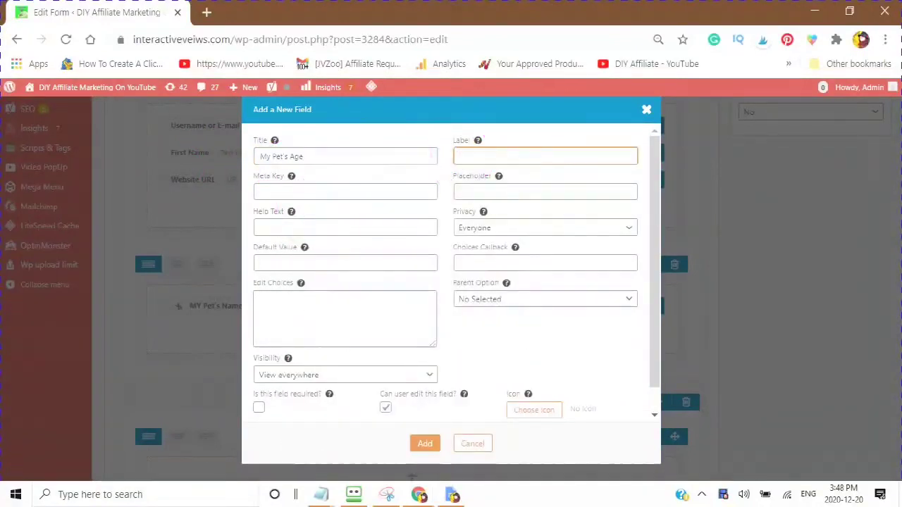
right_click(460, 154)
left_click(502, 266)
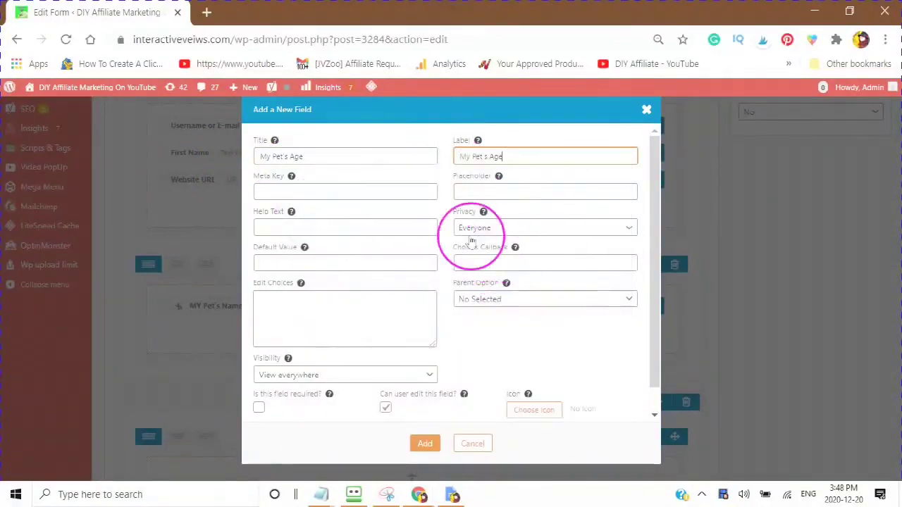
left_click(282, 192)
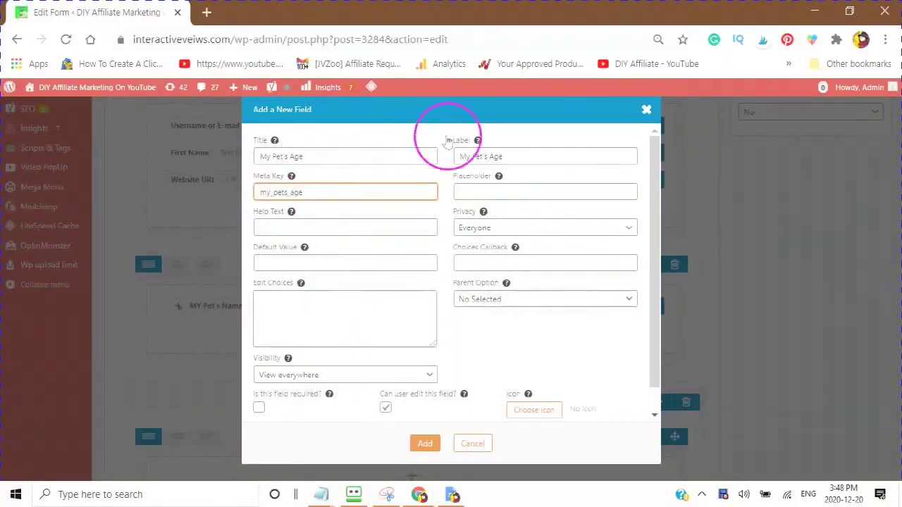
Enter the dropdown choices 1, 2, 3, 4, 5 and 6 for My Pet's Age, one per line
left_click(262, 297)
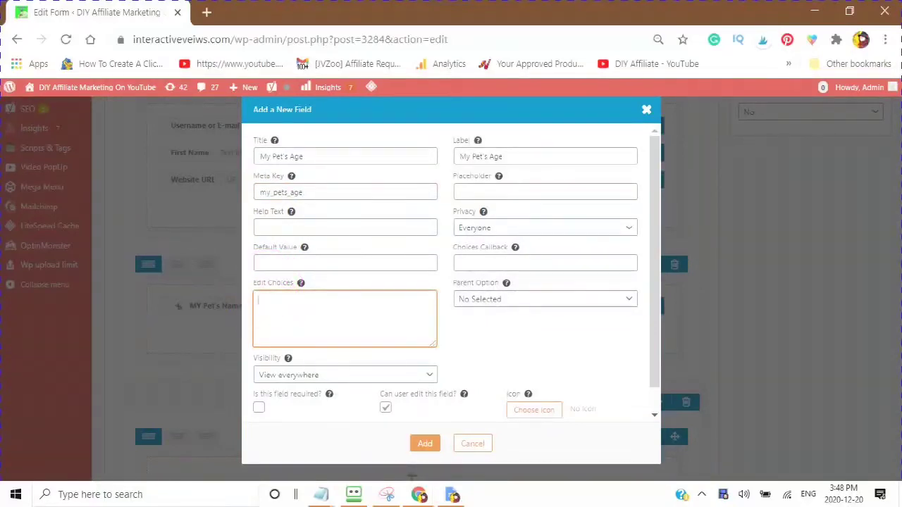
mouse_move(302, 290)
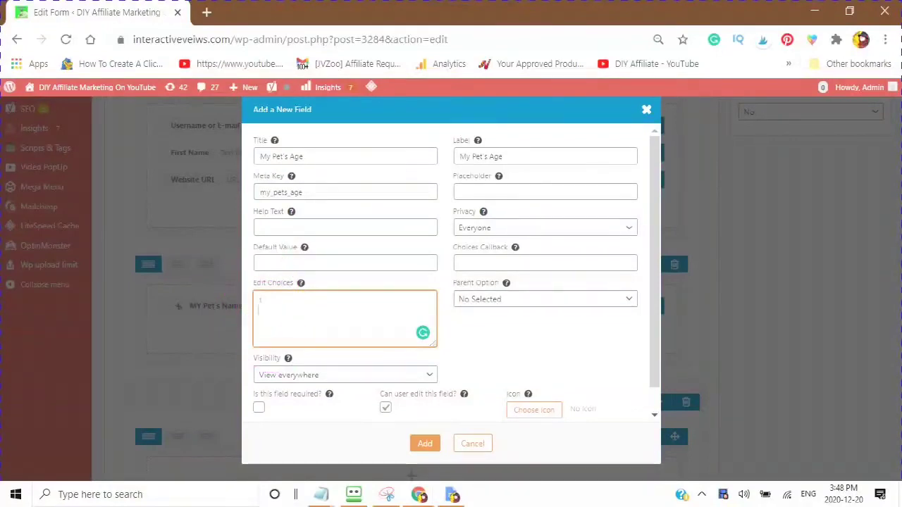
key("Return")
type("2")
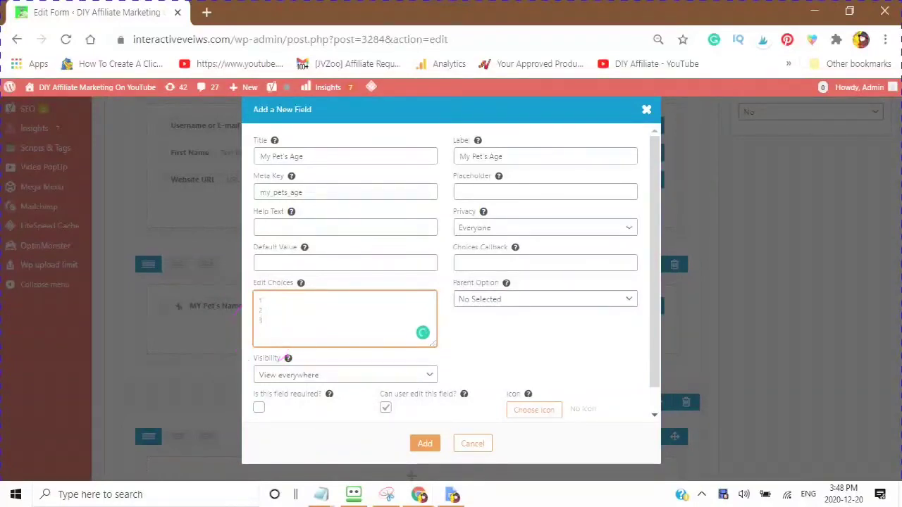
type(" 3")
key("Return")
type("4")
key("Return")
type("5")
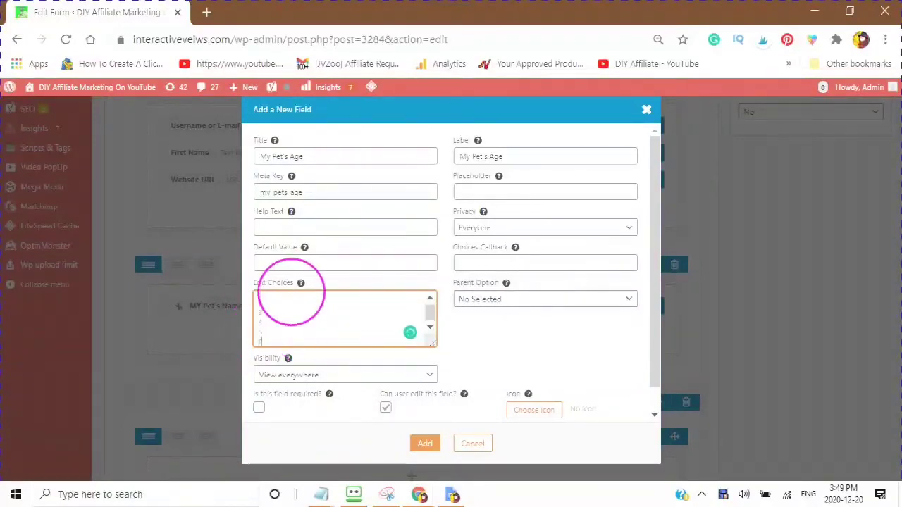
key("Return")
type("6")
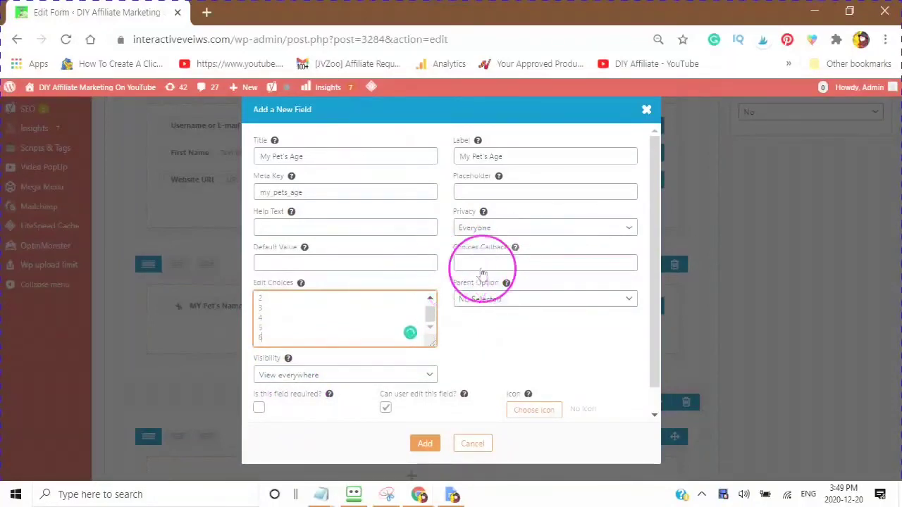
Assign the camera icon to the My Pet's Age dropdown and add the field to the form
scroll(525, 317, "down", 1)
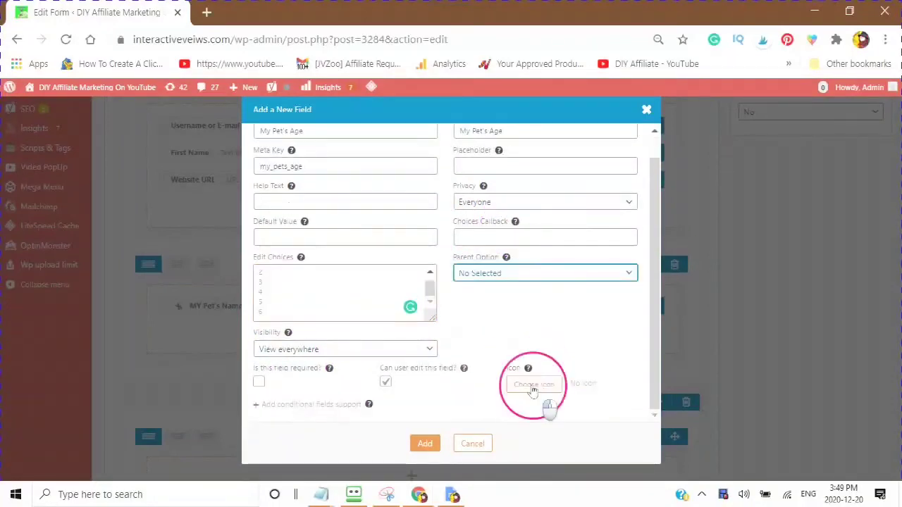
left_click(532, 387)
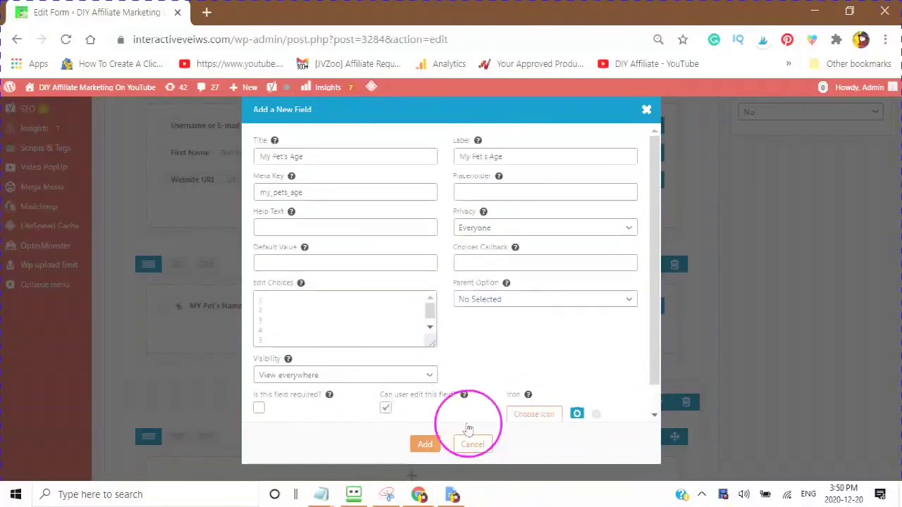
left_click(424, 446)
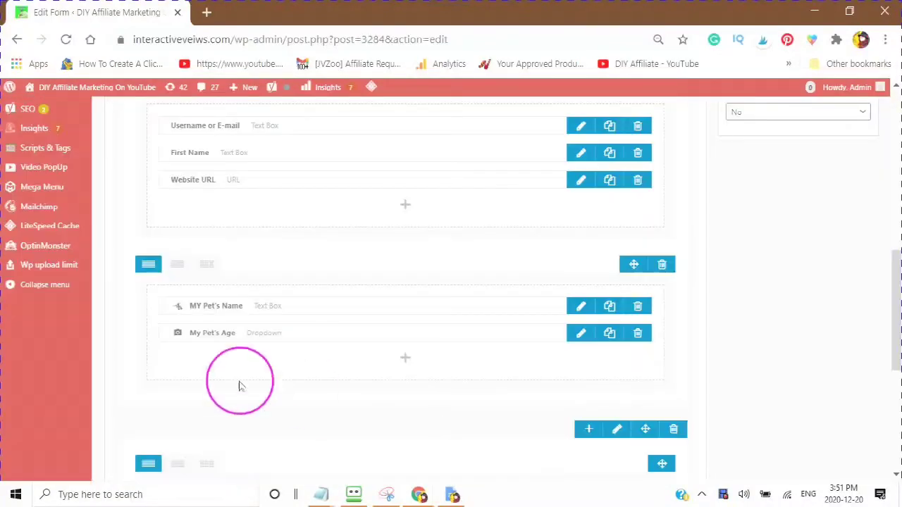
Look through the field types available below My Pet's Age and choose Multi-Select
left_click(406, 358)
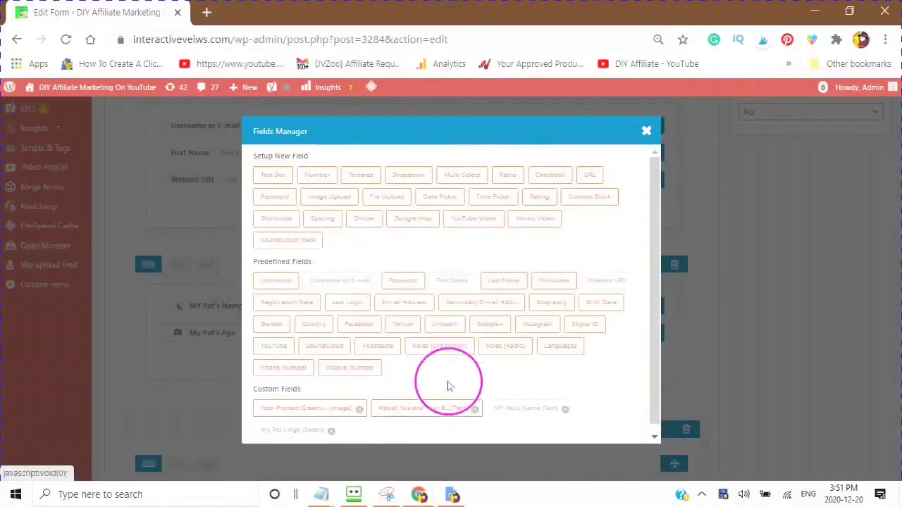
scroll(441, 381, "down", 1)
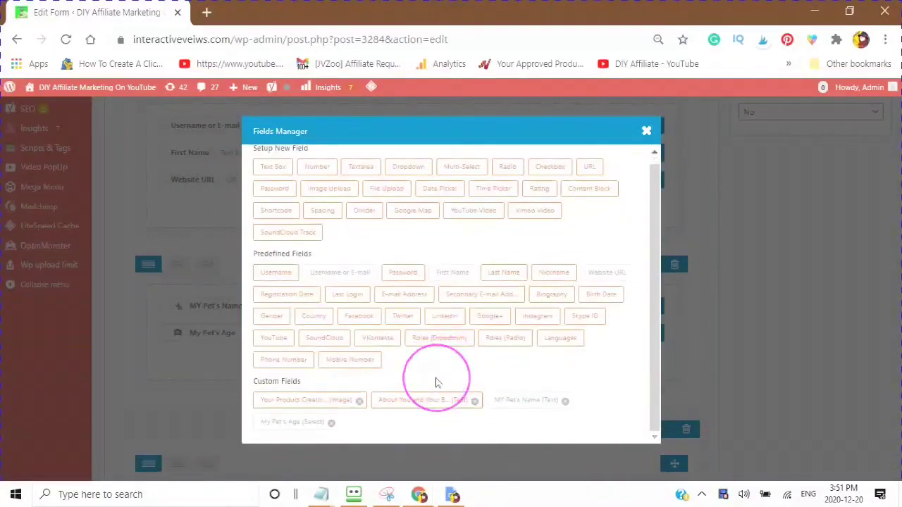
scroll(447, 177, "up", 1)
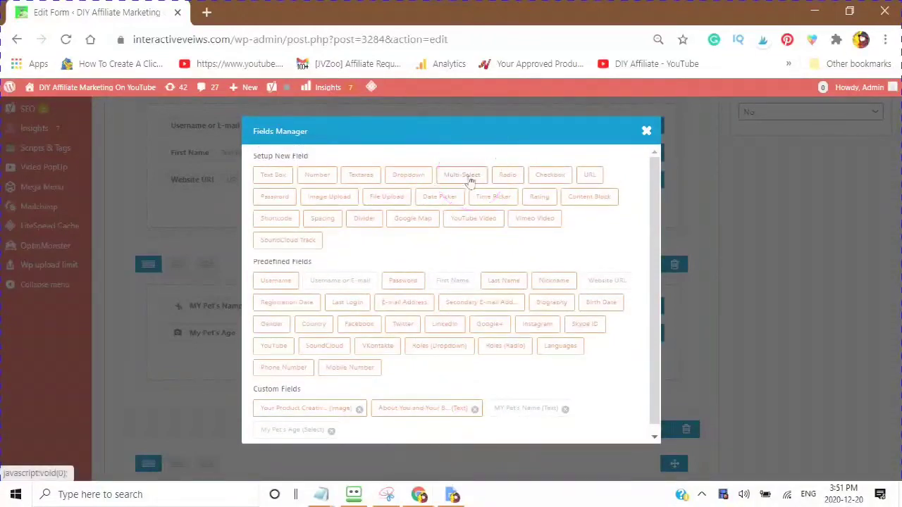
left_click(470, 181)
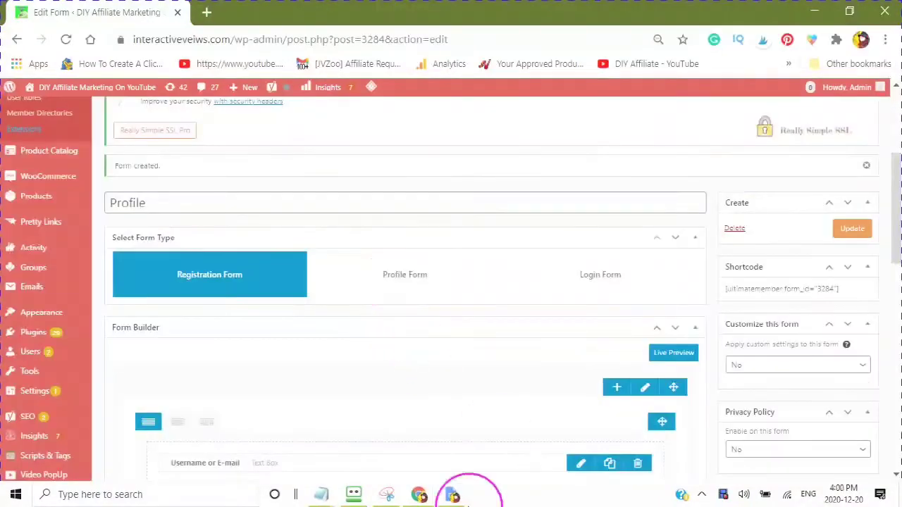
Switch to the incognito browser window with the member profile edit page and go to its empty Website URL field
left_click(419, 496)
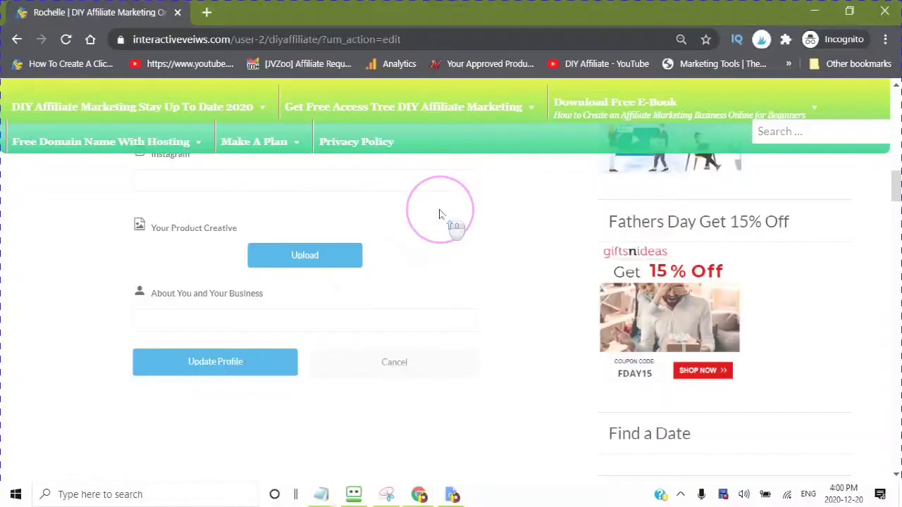
scroll(444, 240, "up", 5)
scroll(449, 268, "down", 2)
scroll(450, 273, "up", 3)
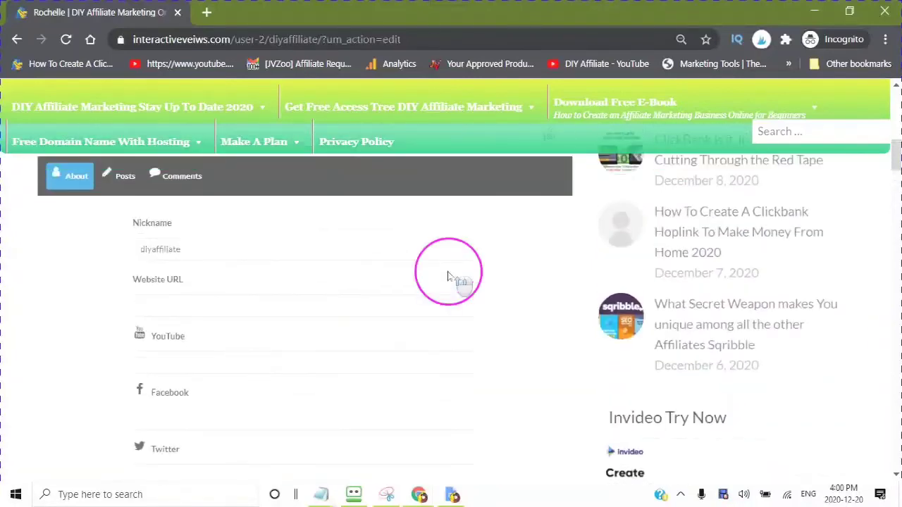
left_click(144, 307)
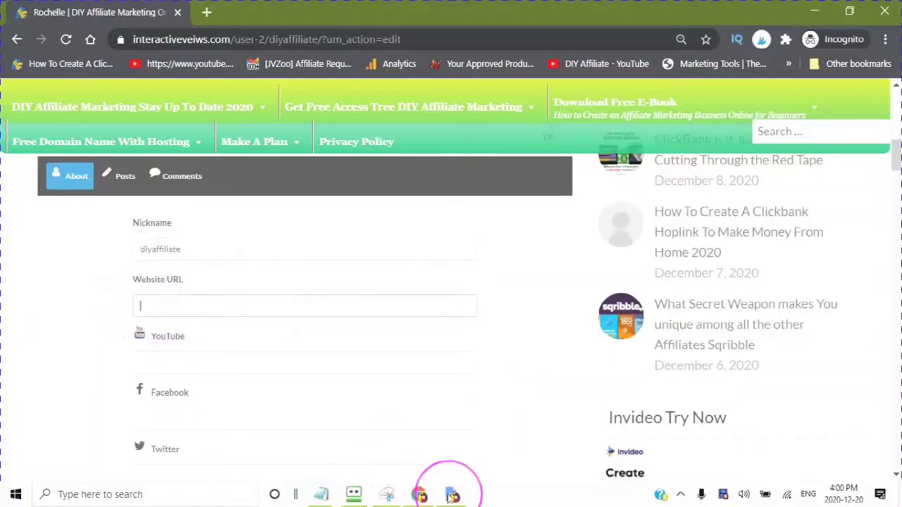
Copy the DIY Affiliate Marketing – Medium link from the Google Docs link list into the profile's Website URL field
left_click(453, 497)
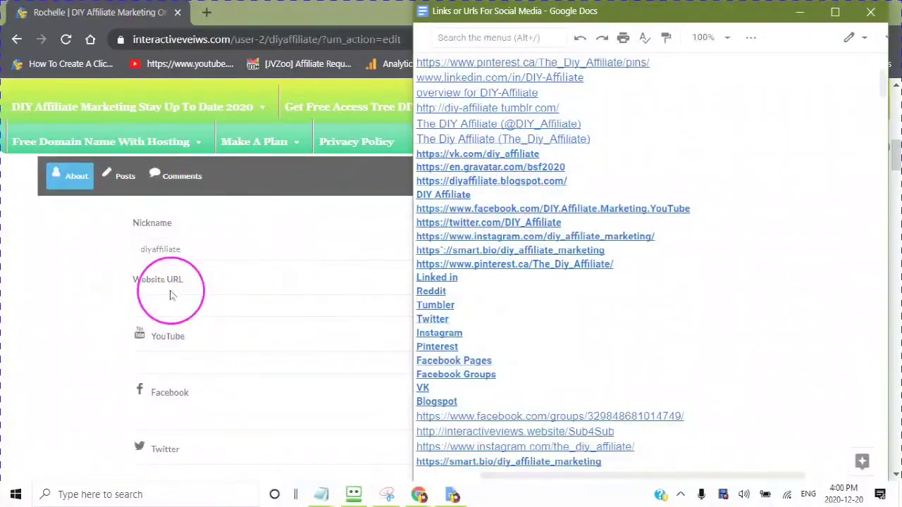
scroll(494, 62, "up", 3)
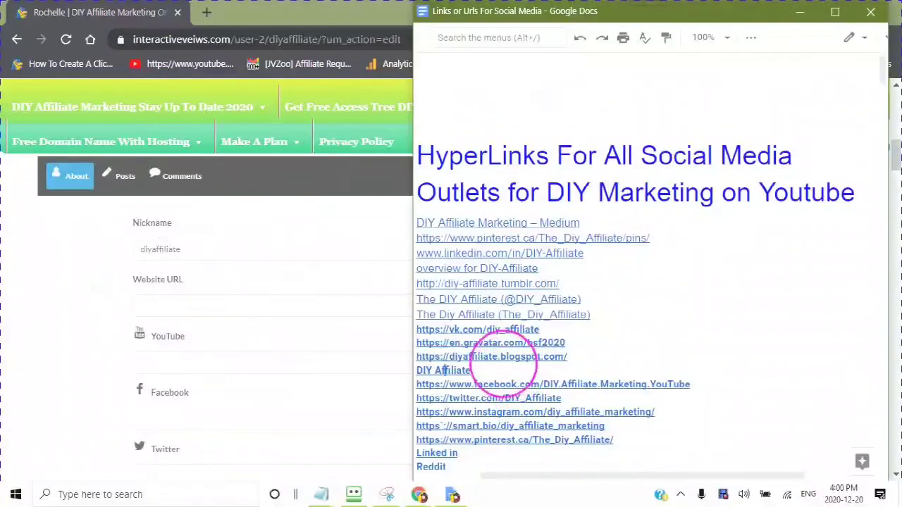
scroll(502, 361, "down", 4)
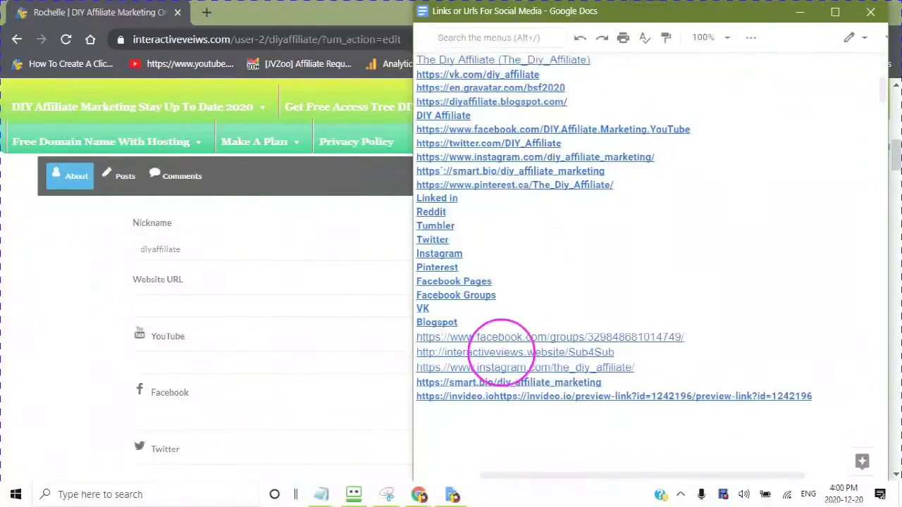
scroll(497, 339, "up", 2)
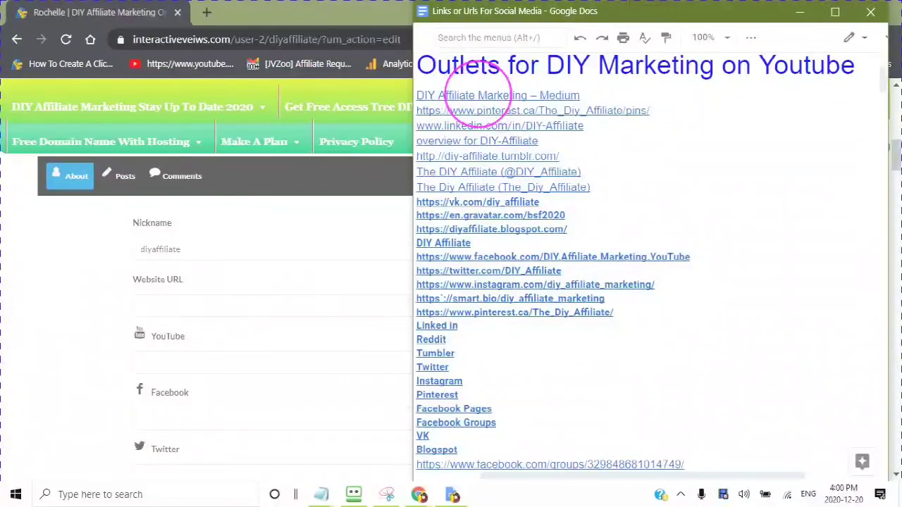
left_click(471, 95)
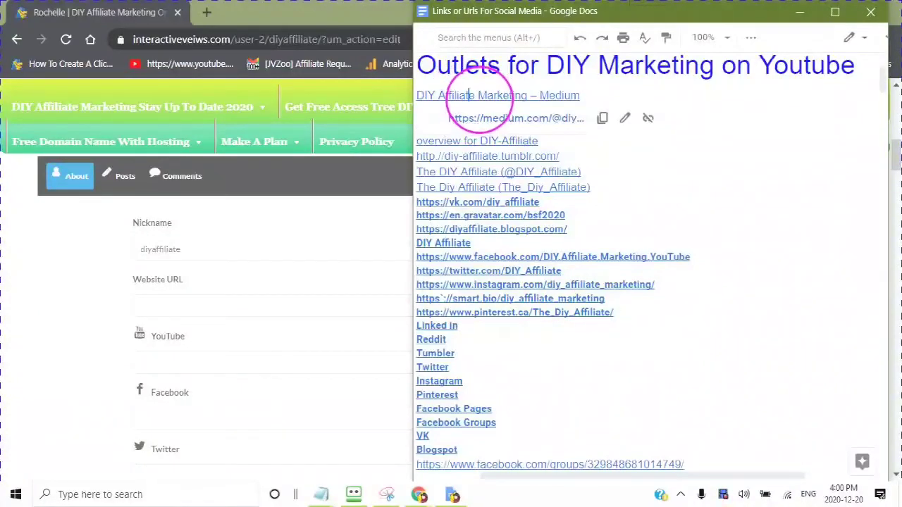
left_click(601, 119)
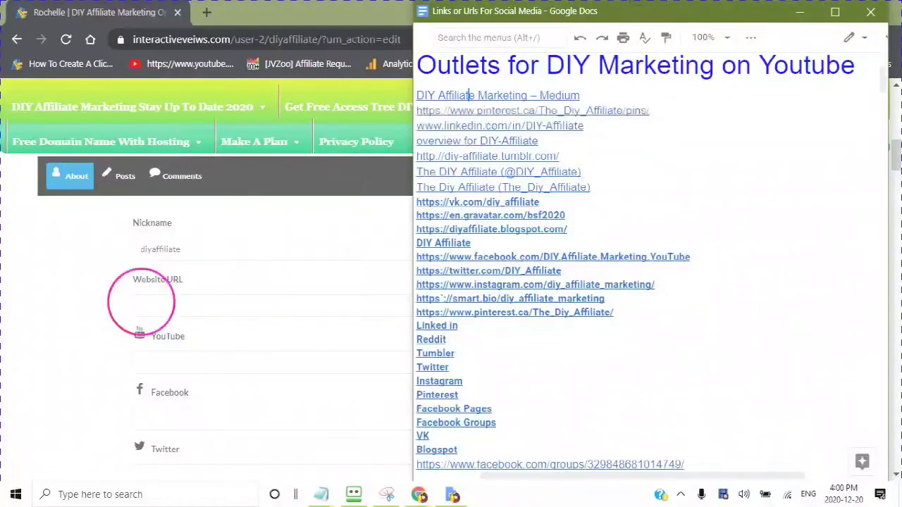
left_click(141, 304)
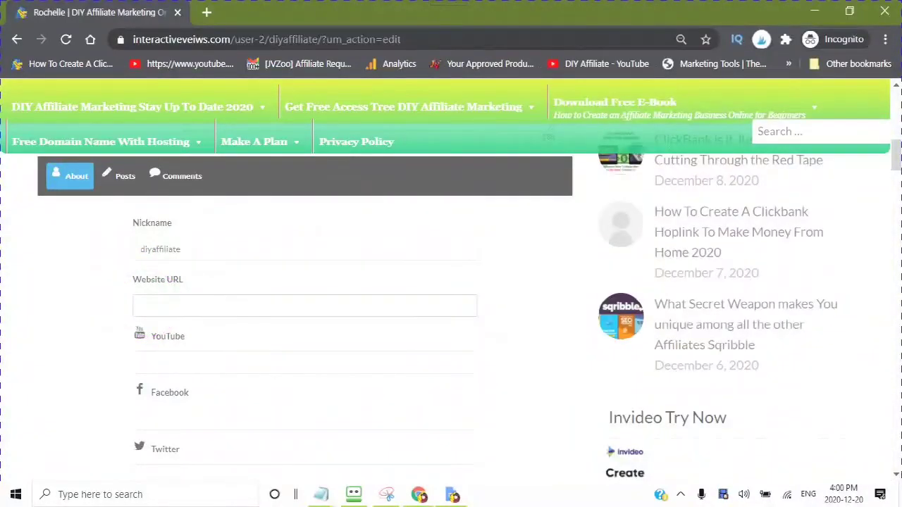
right_click(145, 300)
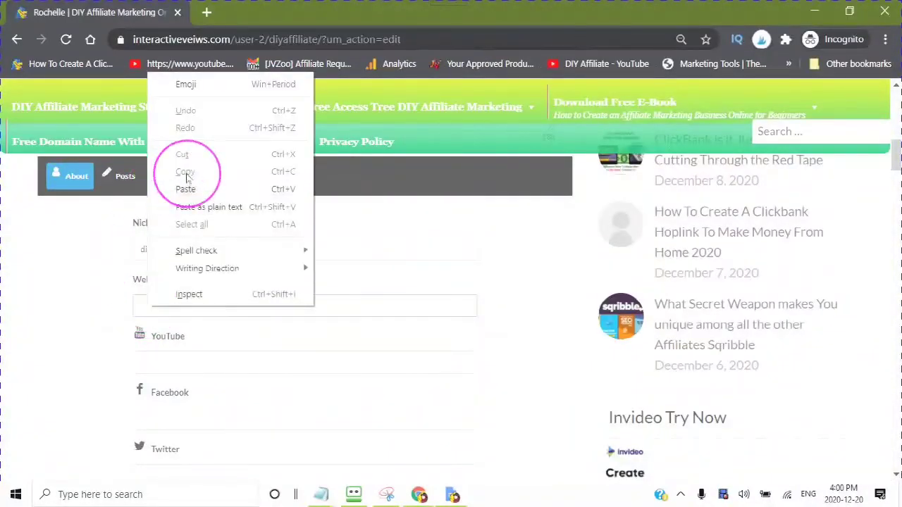
left_click(186, 226)
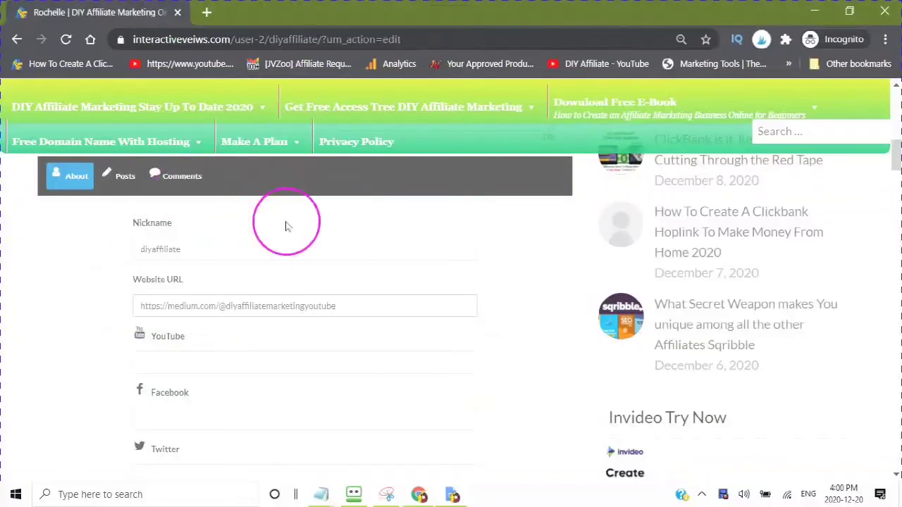
Find the DIY Affiliate YouTube channel link in the Google Docs link list and copy its address
scroll(282, 226, "down", 3)
left_click(149, 210)
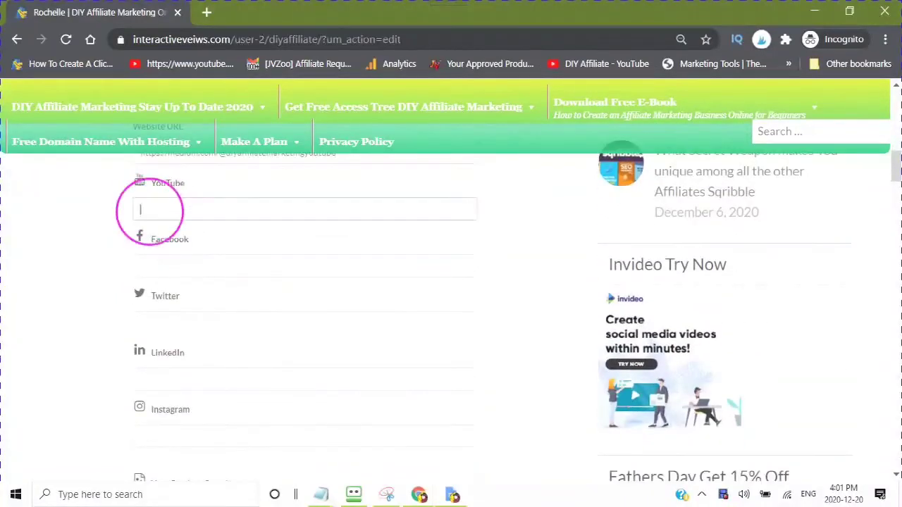
left_click(453, 496)
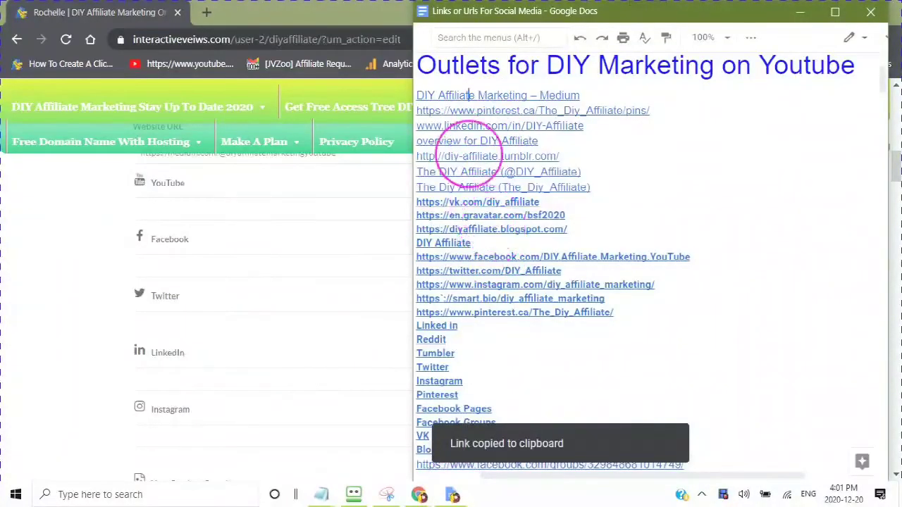
scroll(468, 159, "down", 1)
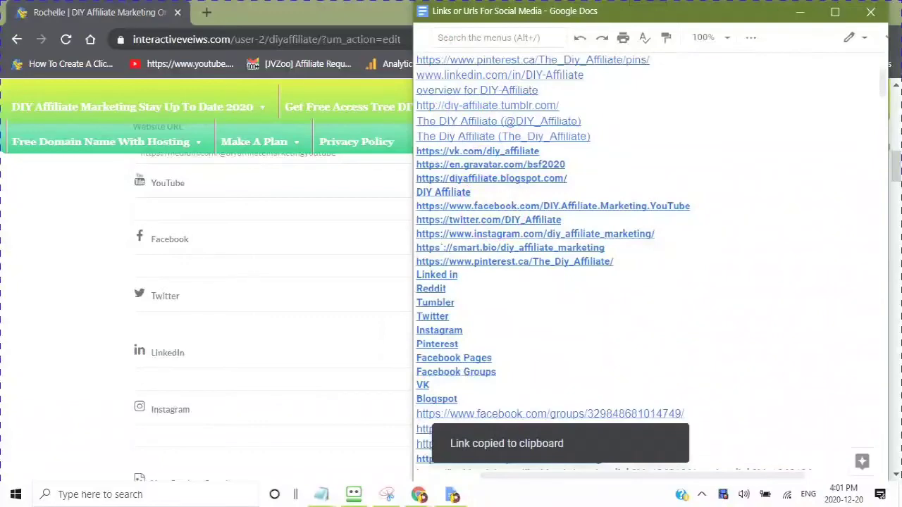
scroll(468, 159, "up", 4)
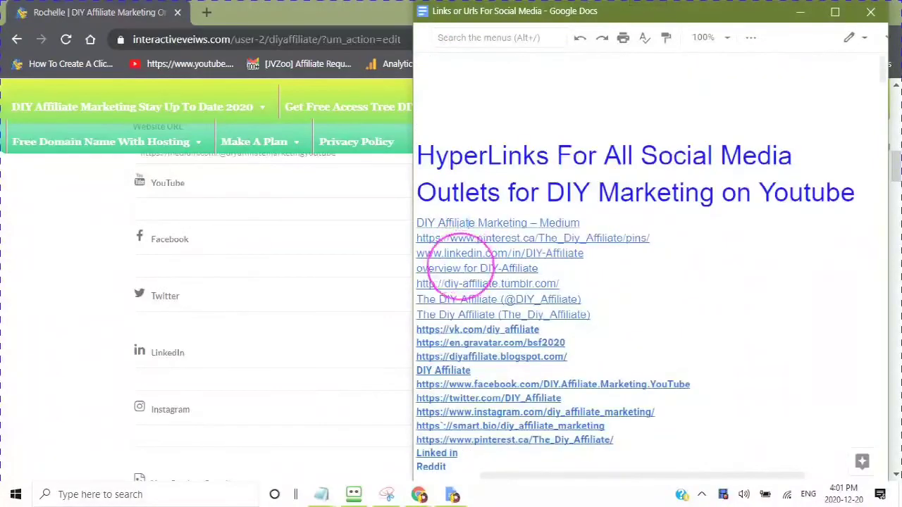
scroll(459, 264, "down", 1)
scroll(451, 99, "down", 5)
scroll(451, 99, "up", 1)
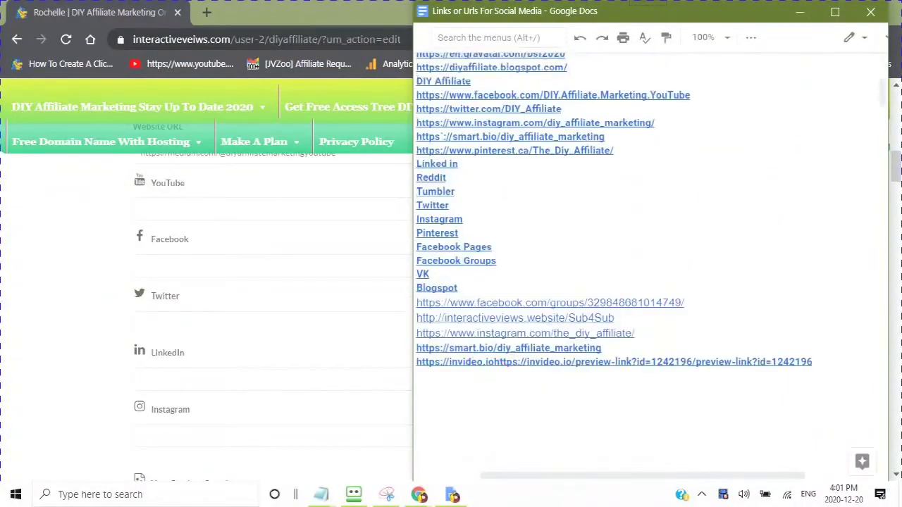
left_click(442, 115)
left_click(603, 135)
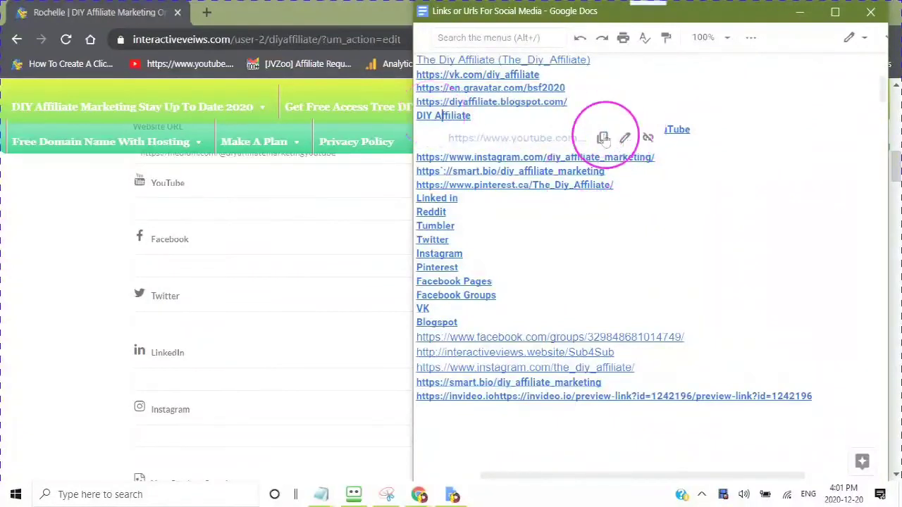
Paste the copied channel address into the profile's YouTube field
left_click(149, 203)
left_click(146, 209)
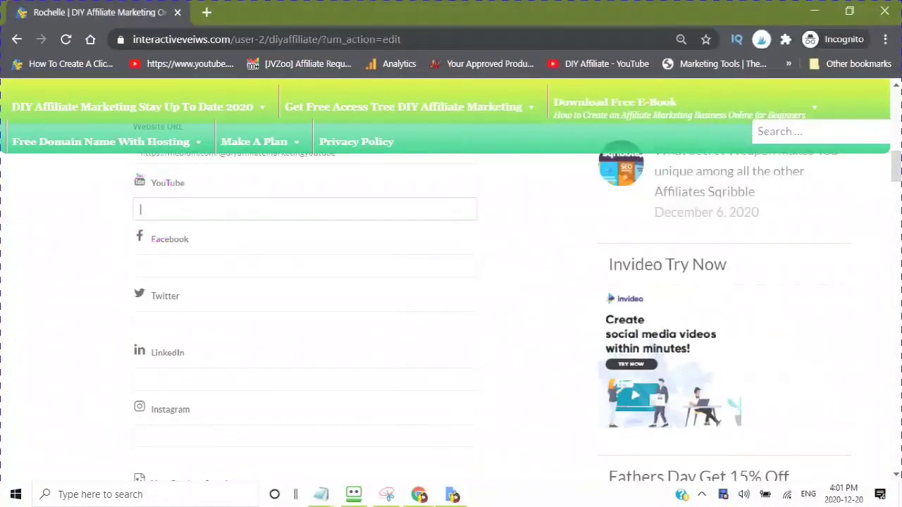
right_click(176, 210)
left_click(181, 326)
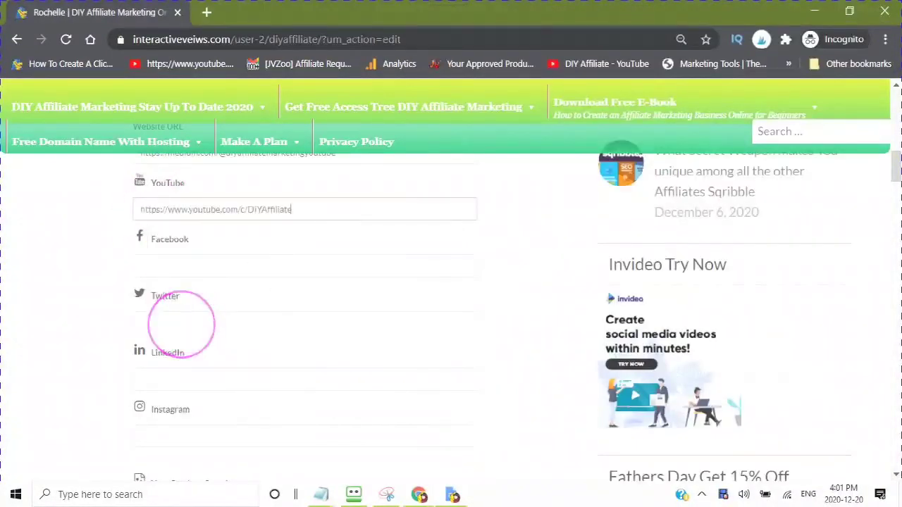
Copy the facebook.com/DIY.Affiliate.Marketing.YouTube link from the Google Docs list into the profile's Facebook field
left_click(453, 496)
left_click(518, 129)
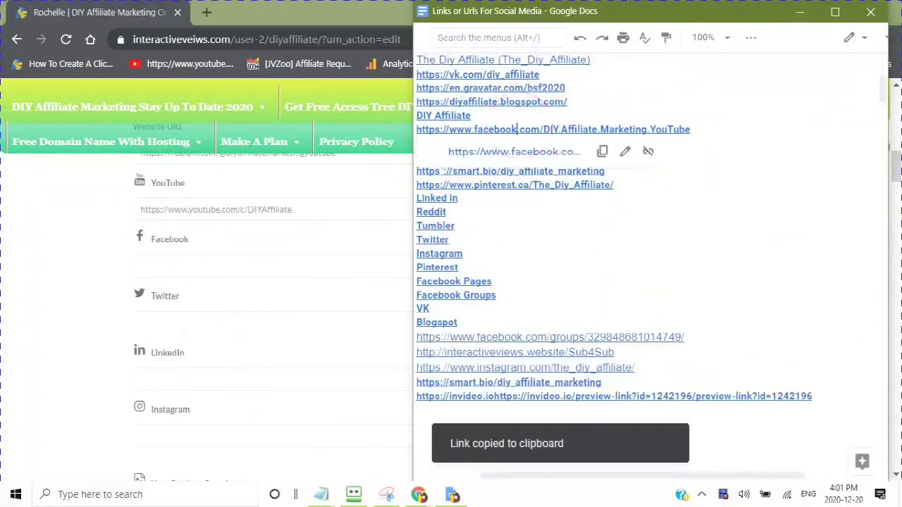
left_click(599, 151)
left_click(144, 266)
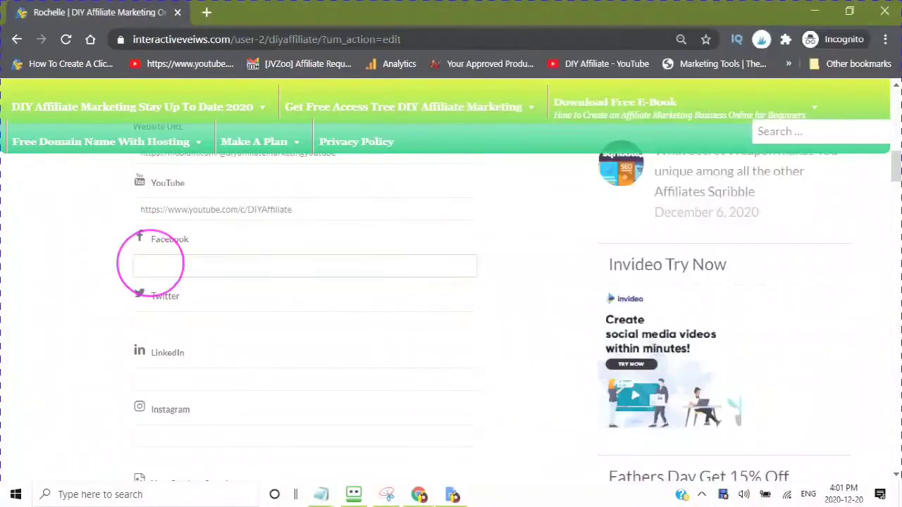
right_click(144, 265)
left_click(159, 164)
Copy the twitter.com/DIY_Affiliate link from the Google Docs link list into the profile's Twitter field
scroll(167, 270, "down", 1)
left_click(167, 270)
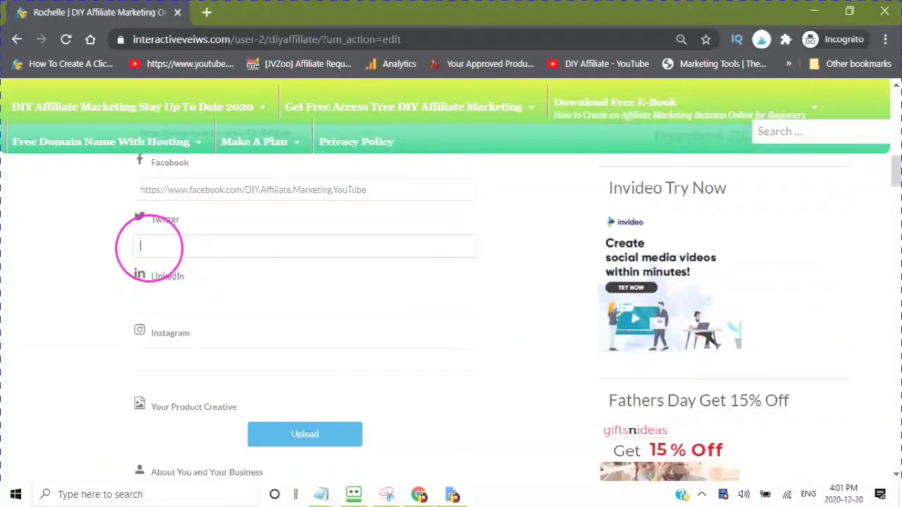
left_click(453, 496)
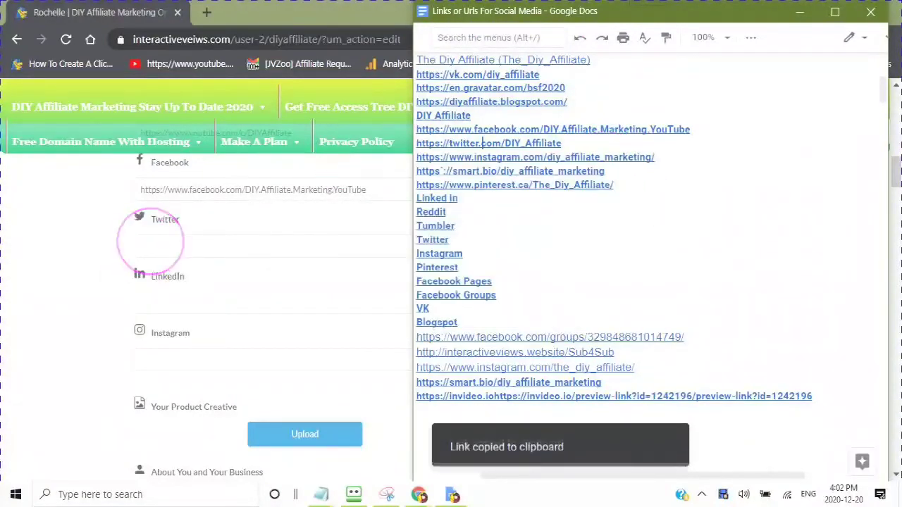
left_click(148, 245)
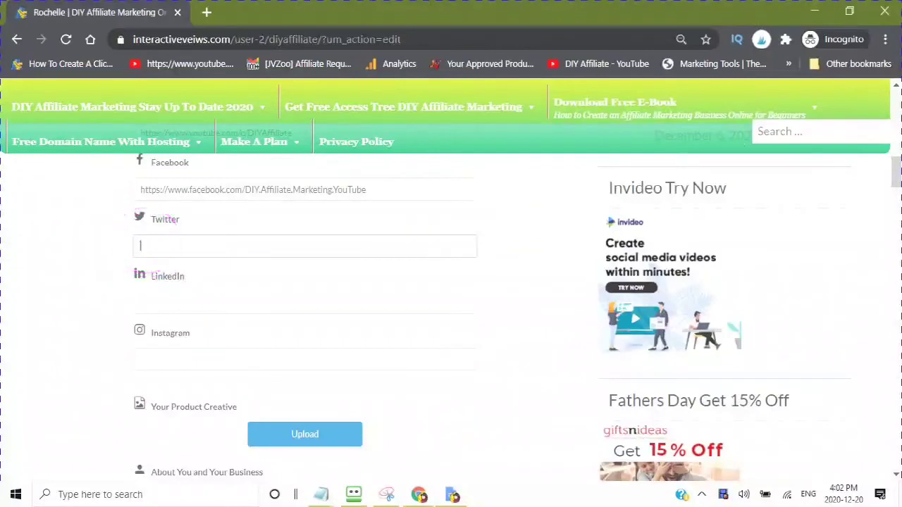
right_click(144, 245)
left_click(155, 362)
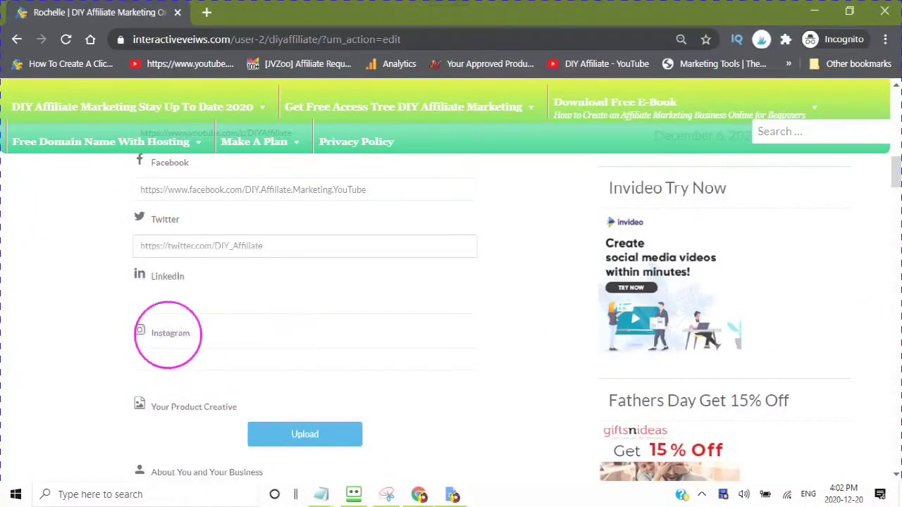
Copy the linkedin.com/in/DIY-Affiliate link from the Google Docs link list into the profile's LinkedIn field
left_click(153, 302)
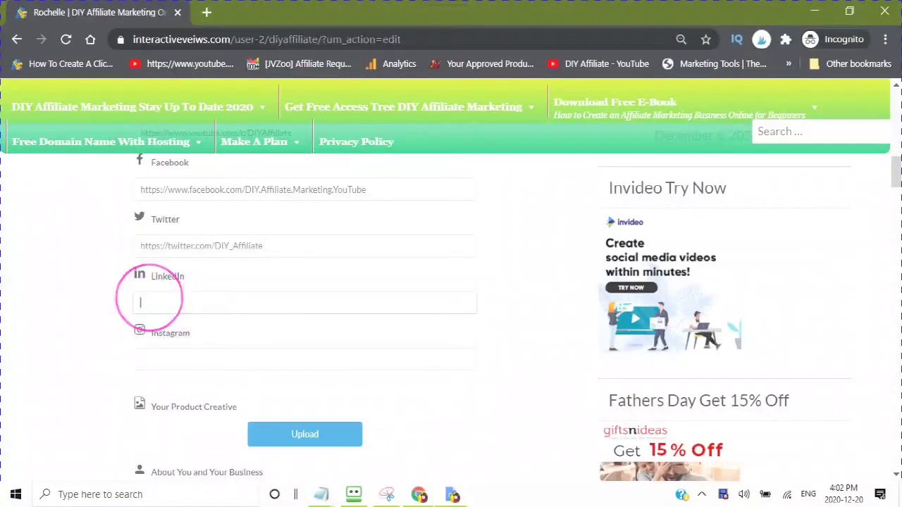
left_click(453, 497)
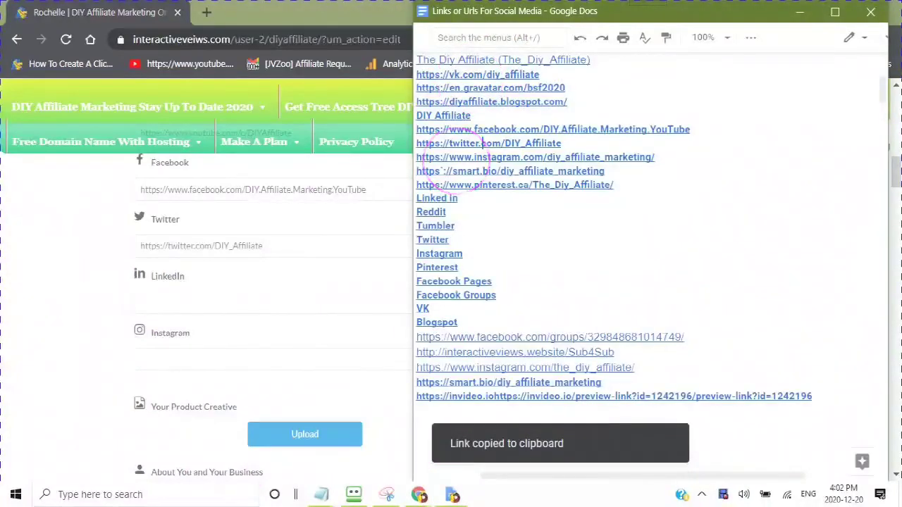
scroll(458, 161, "up", 4)
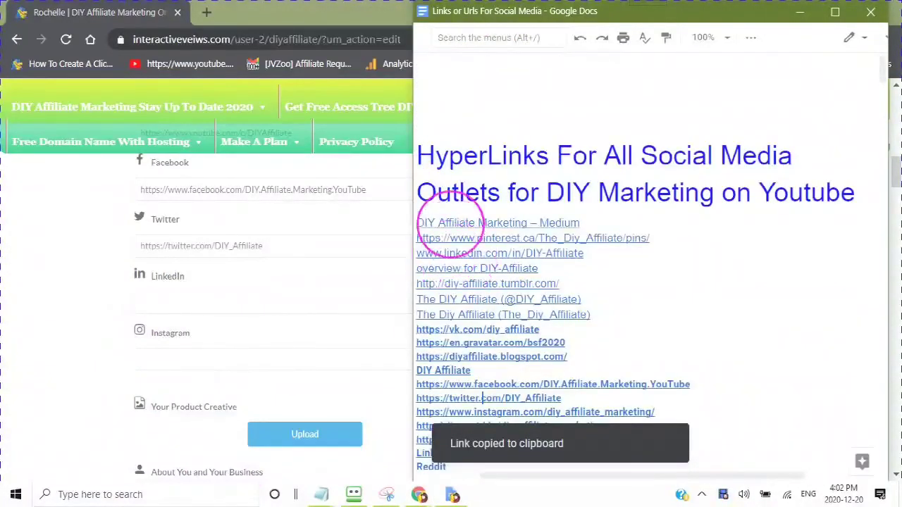
left_click(447, 253)
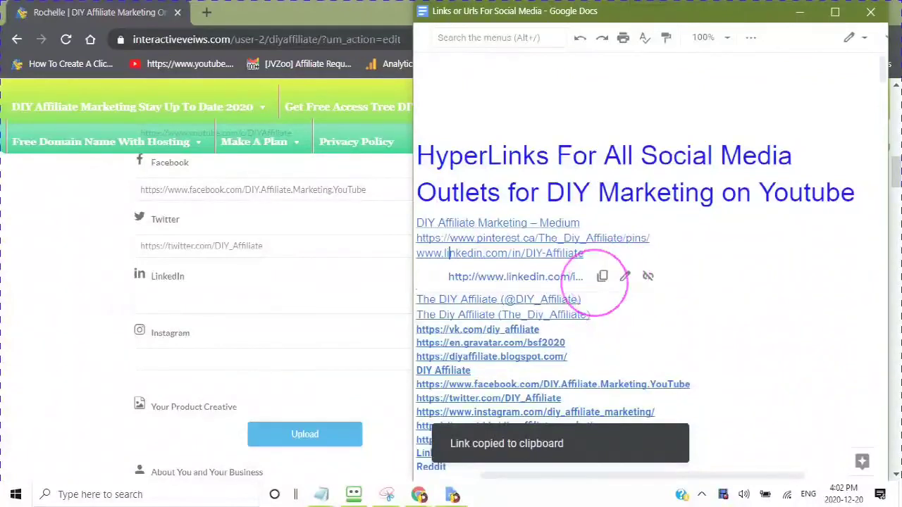
left_click(146, 303)
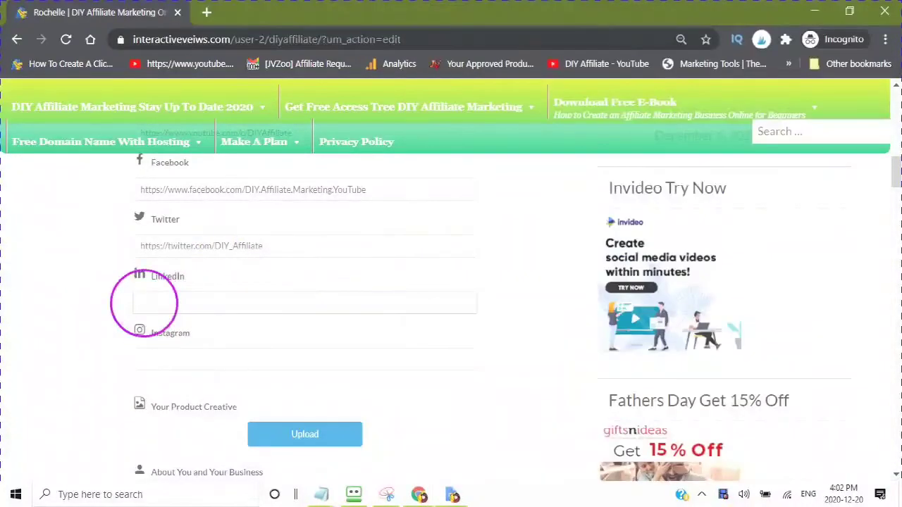
left_click(145, 300)
right_click(146, 301)
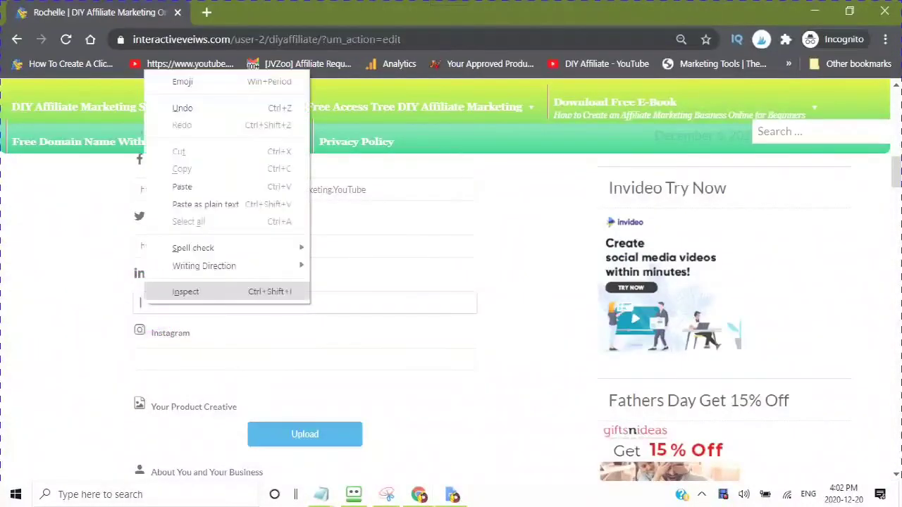
left_click(185, 186)
Copy the smart.bio/diy_affiliate_marketing link from the Google Docs link list into the profile's Instagram field
scroll(292, 212, "down", 2)
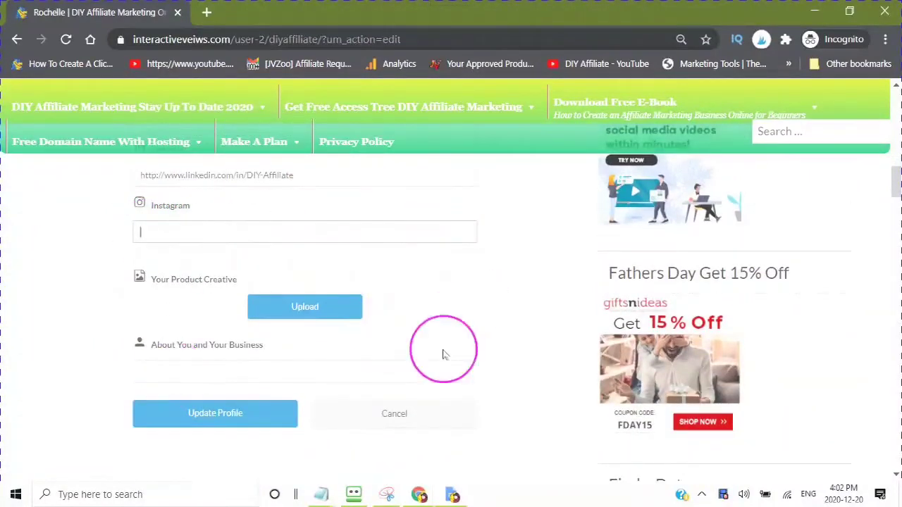
left_click(454, 497)
left_click(143, 227)
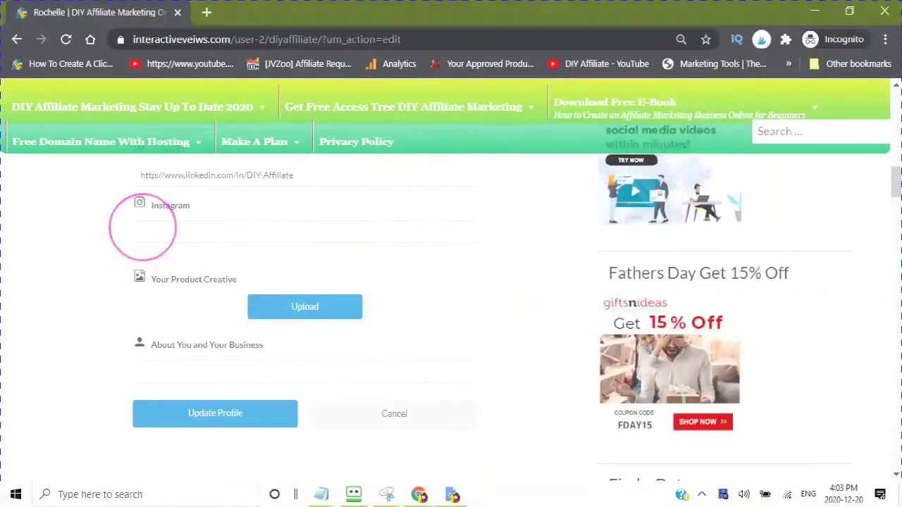
right_click(150, 233)
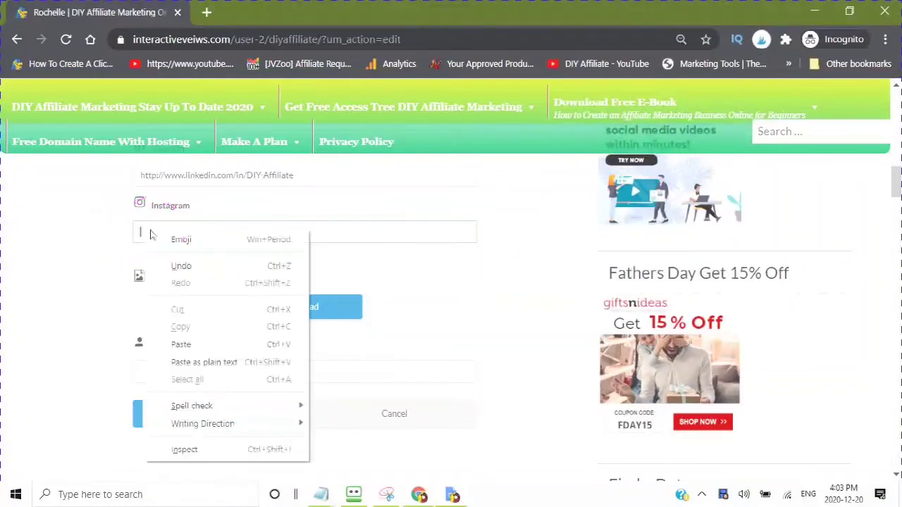
left_click(182, 344)
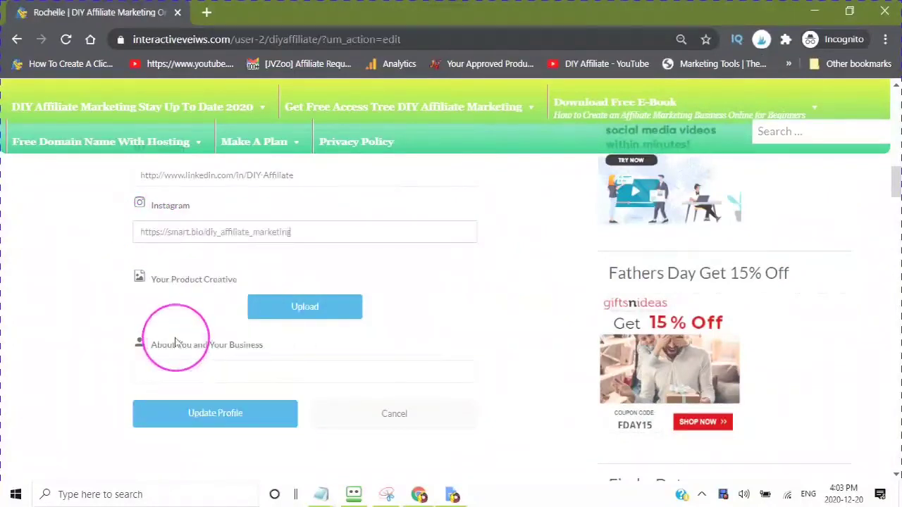
Paste the business description into the About You and Your Business field and update the profile
left_click(309, 312)
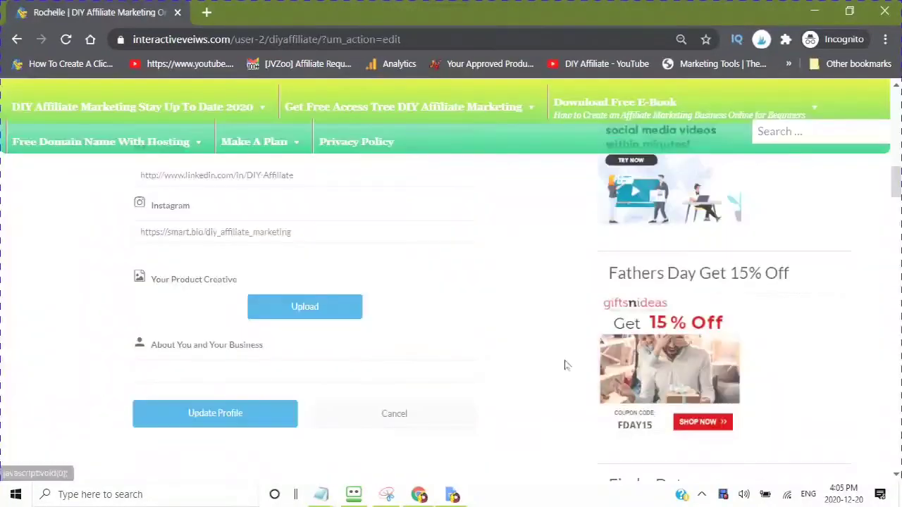
scroll(322, 258, "down", 2)
left_click(144, 268)
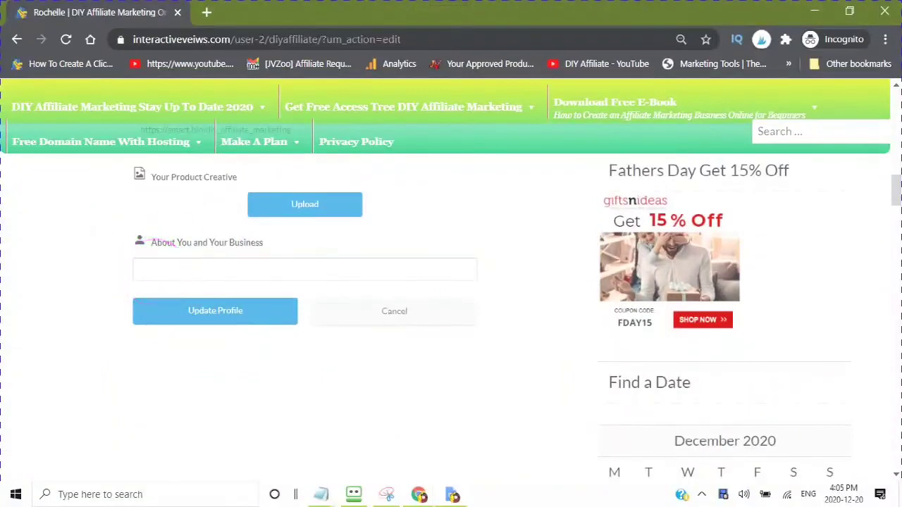
right_click(143, 268)
left_click(167, 155)
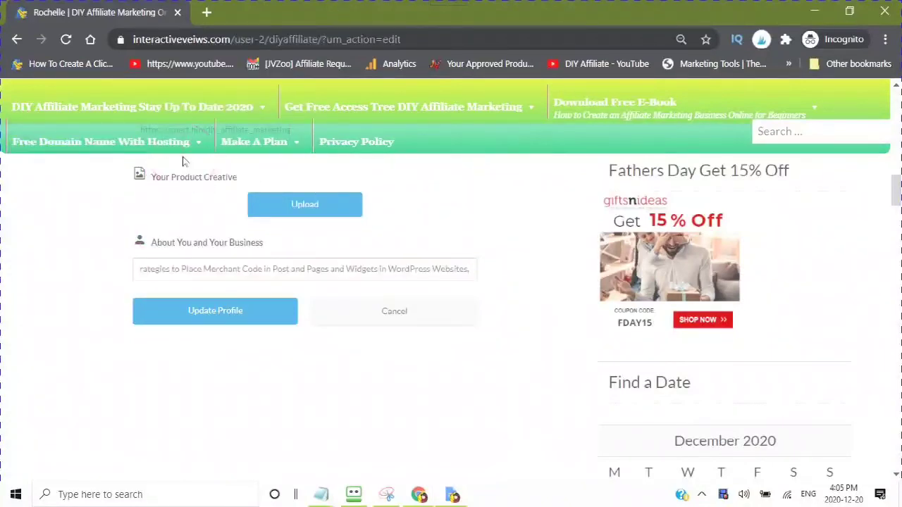
left_click(223, 314)
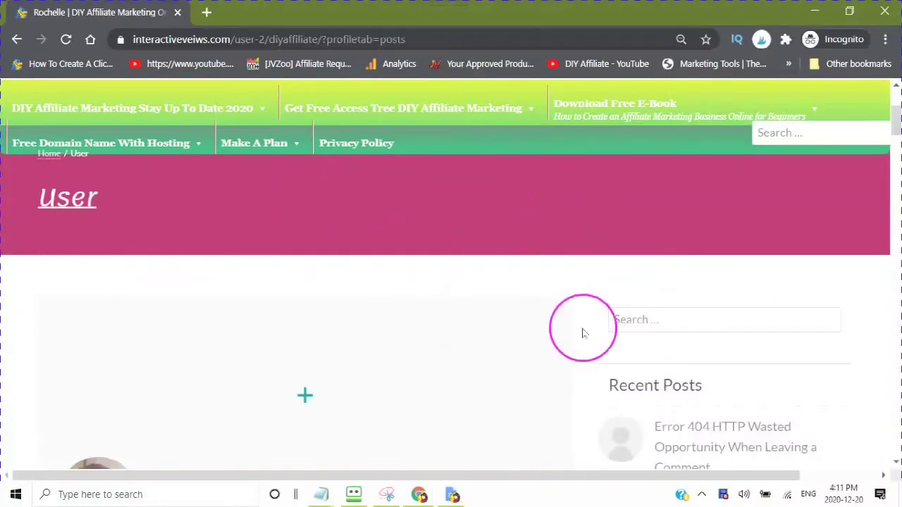
Look over the updated member profile page and reopen the profile for editing
scroll(594, 345, "down", 7)
scroll(423, 392, "up", 10)
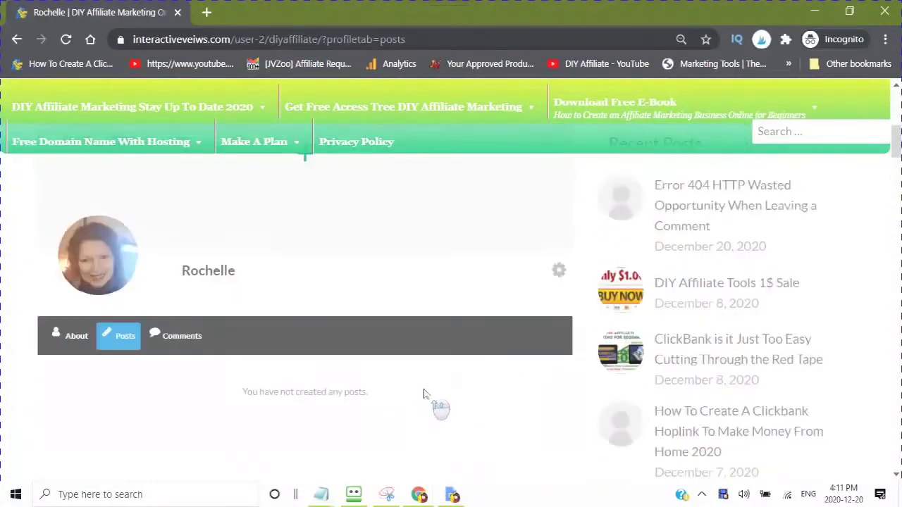
scroll(424, 392, "down", 3)
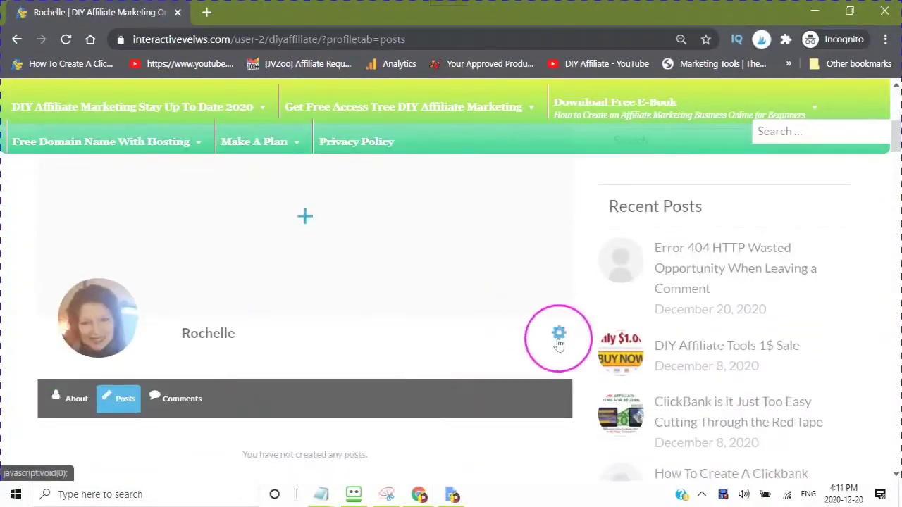
left_click(559, 339)
left_click(556, 365)
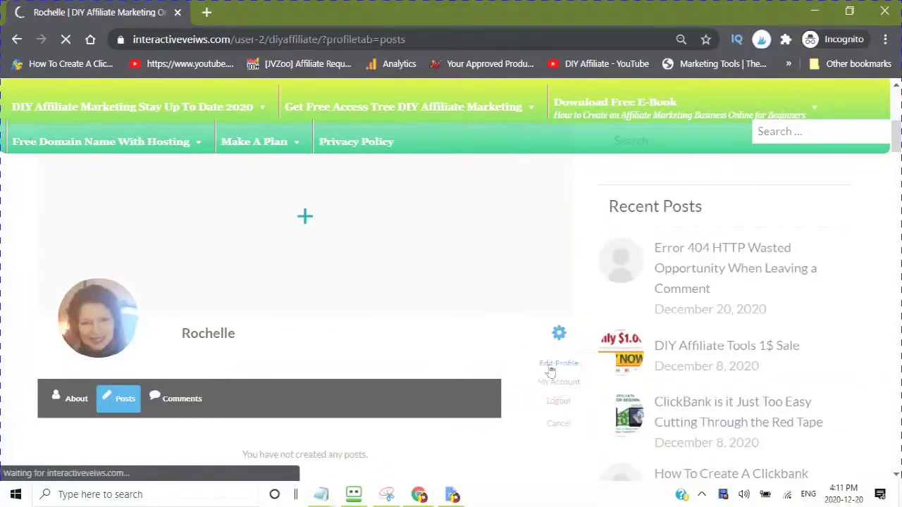
left_click(552, 375)
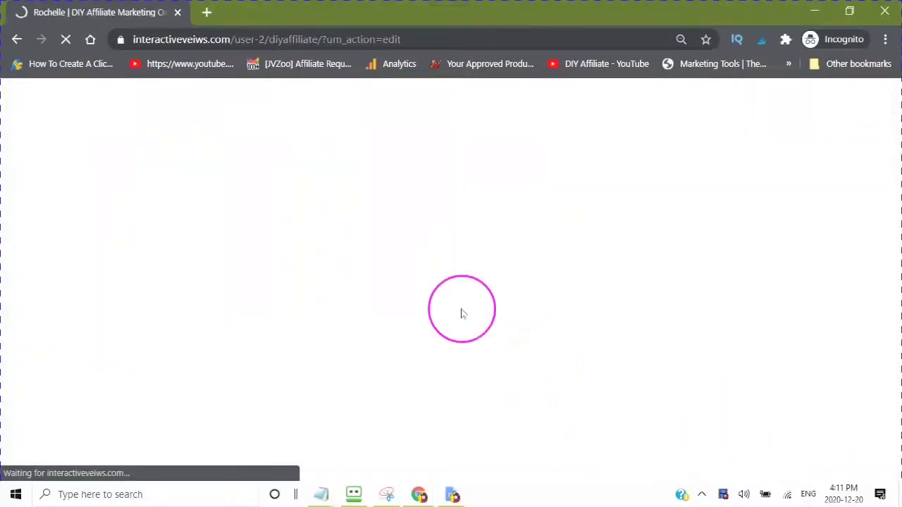
Examine the cover area, nickname, website and social media fields in the profile edit form
scroll(497, 331, "down", 7)
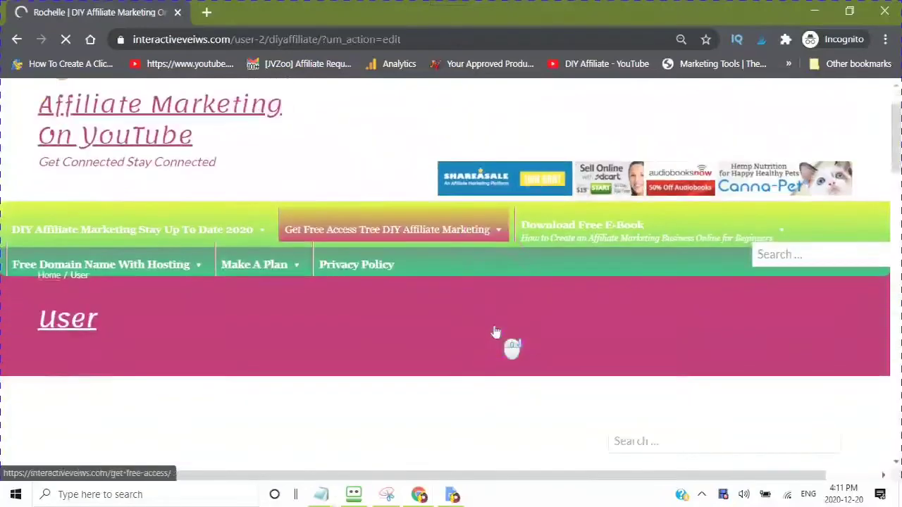
scroll(496, 332, "down", 1)
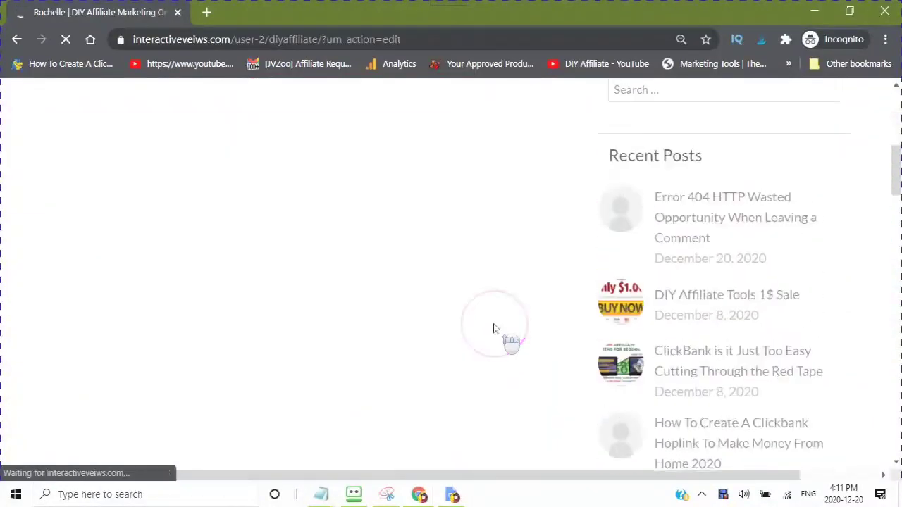
scroll(493, 328, "down", 3)
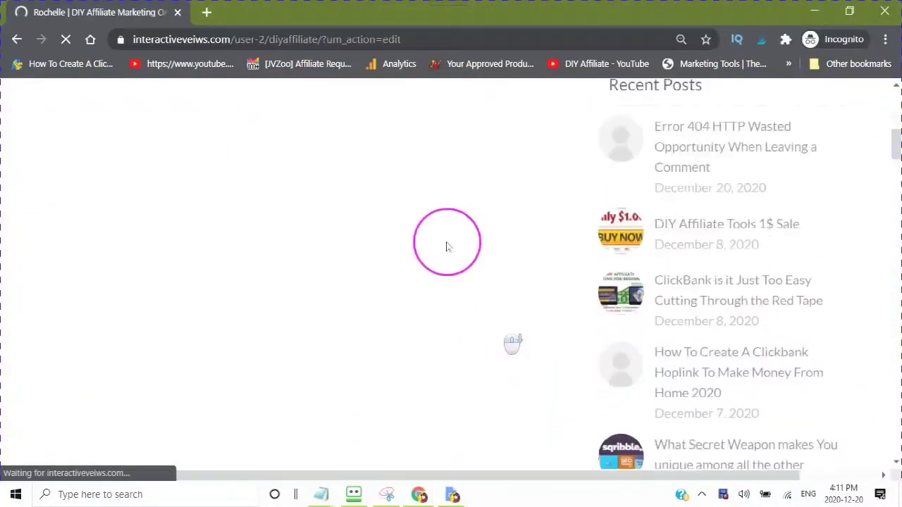
scroll(461, 304, "up", 8)
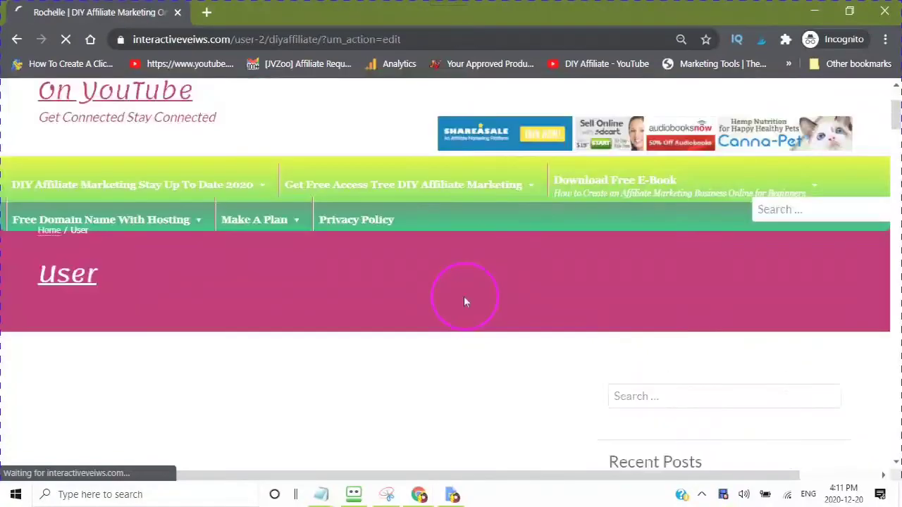
scroll(464, 296, "down", 2)
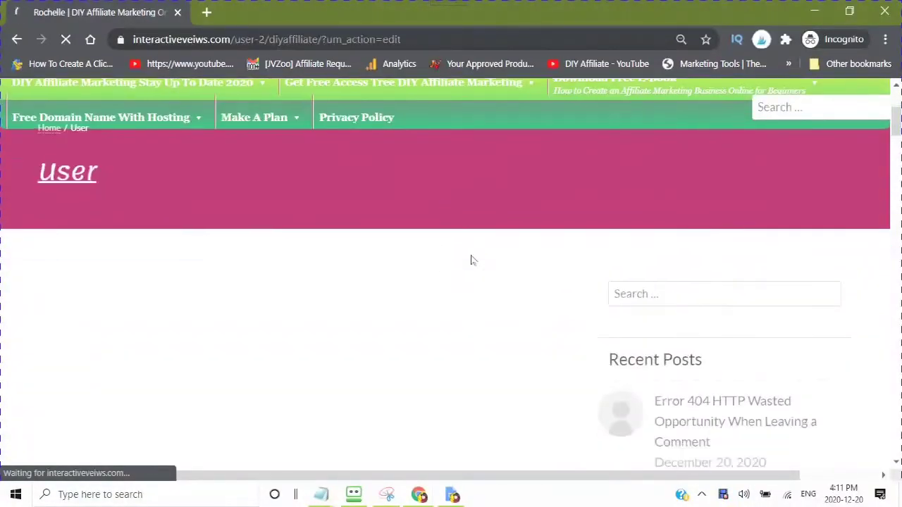
scroll(472, 260, "down", 2)
left_click(470, 260)
scroll(469, 263, "down", 3)
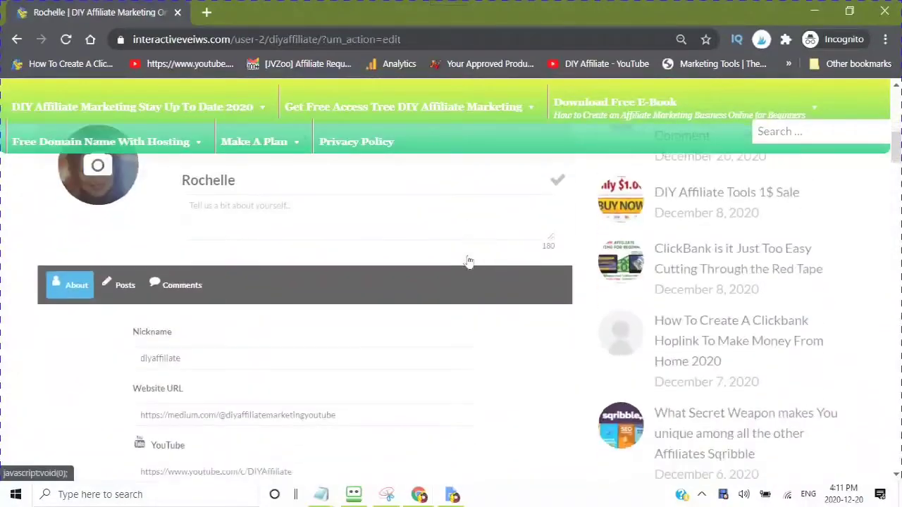
scroll(468, 262, "up", 1)
scroll(469, 262, "up", 3)
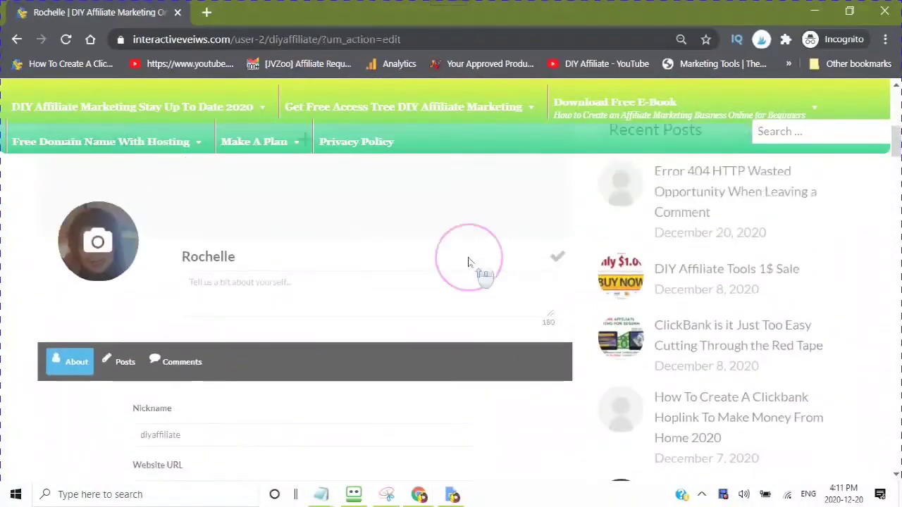
scroll(470, 268, "down", 2)
scroll(469, 270, "down", 2)
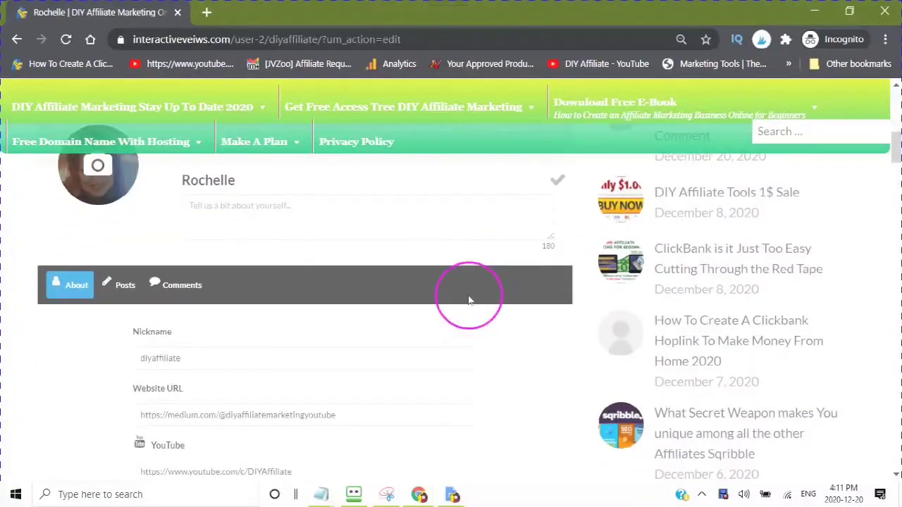
scroll(469, 301, "up", 2)
scroll(468, 300, "up", 2)
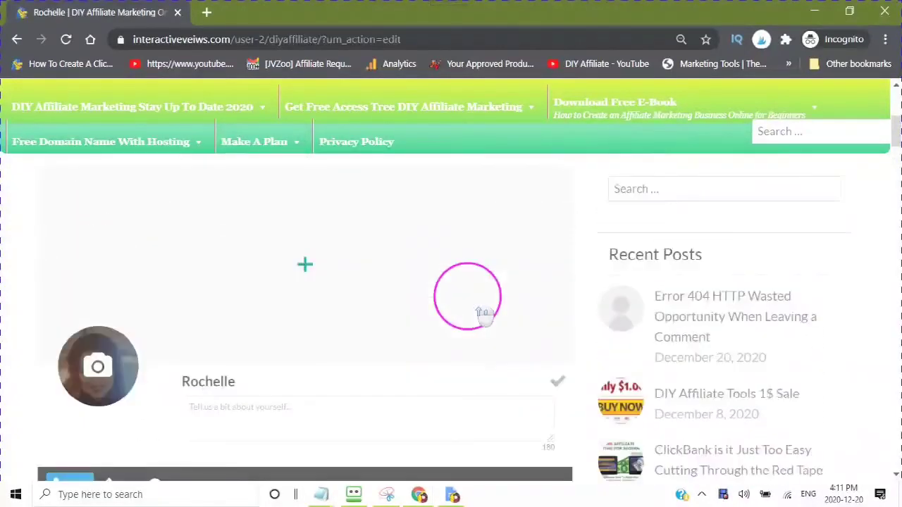
scroll(483, 310, "down", 4)
scroll(486, 310, "down", 3)
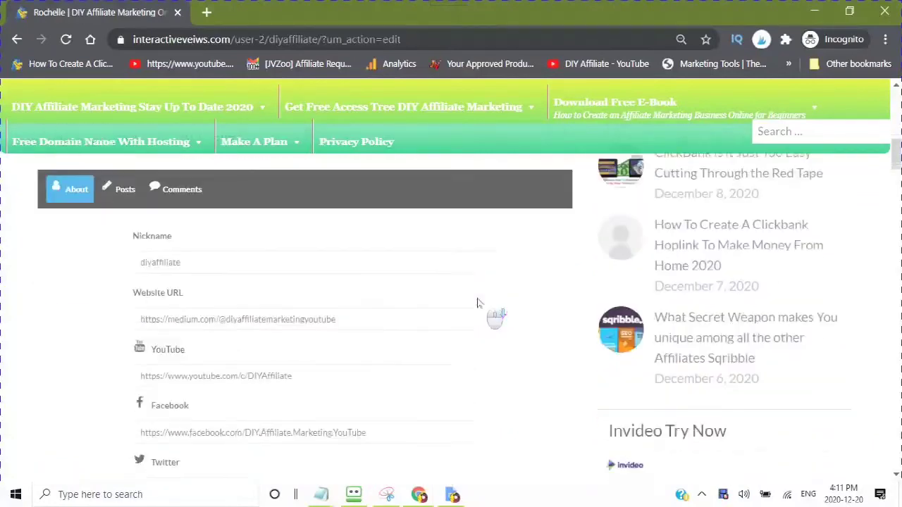
left_click(193, 229)
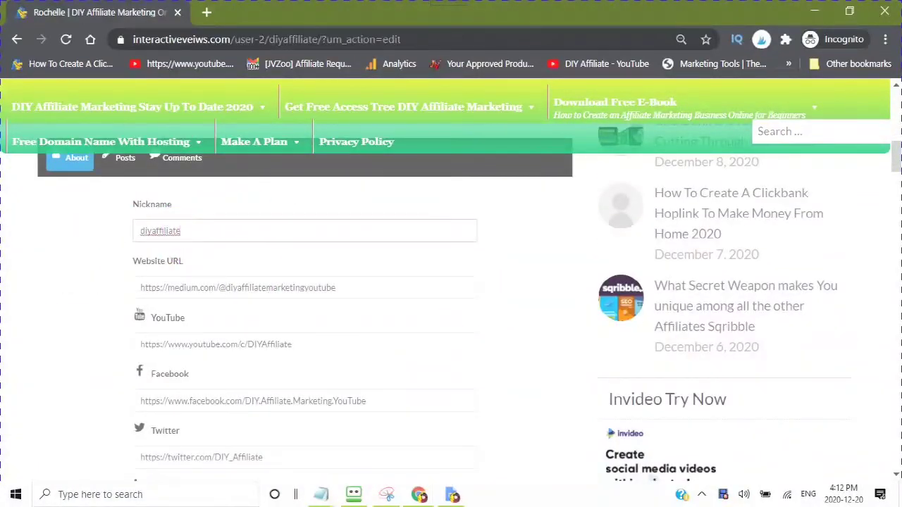
Open the WordPress admin dashboard through the site's Site Admin link
scroll(617, 379, "down", 12)
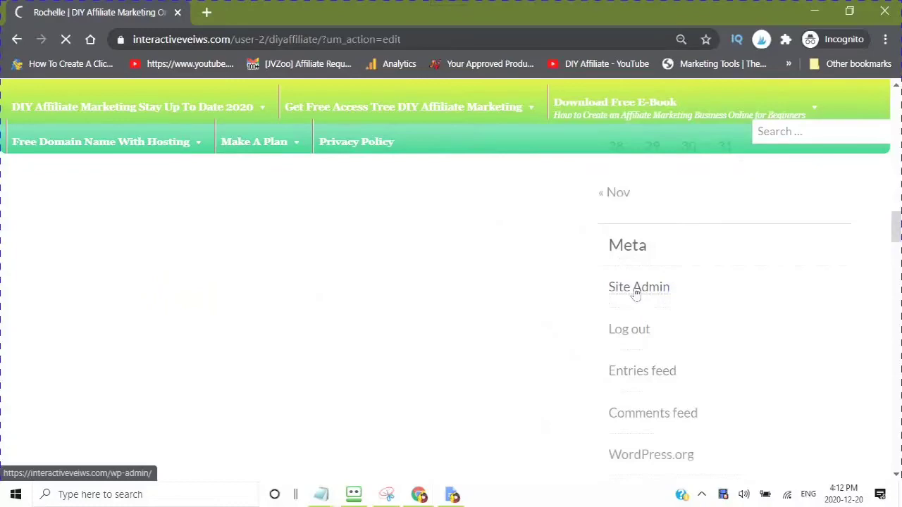
left_click(636, 294)
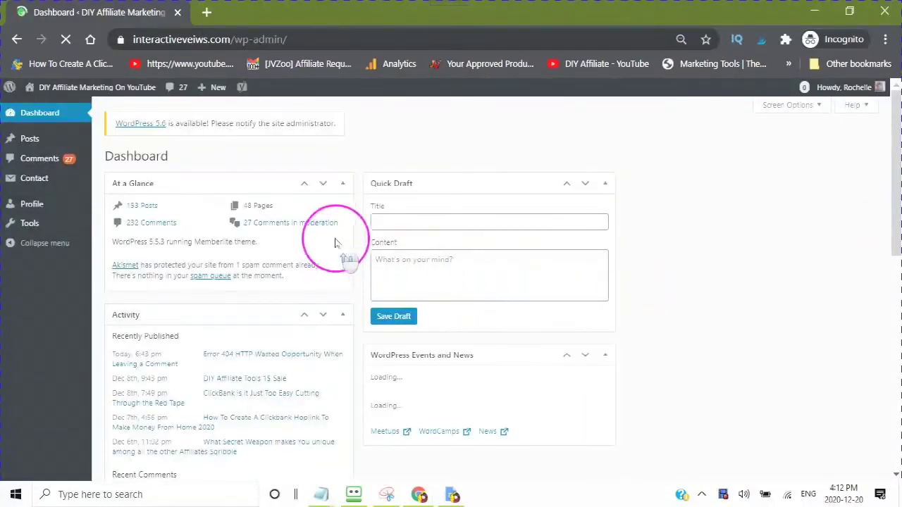
Look over the member's dashboard widgets, recent activity and comments, and the options available for posts
scroll(325, 250, "down", 3)
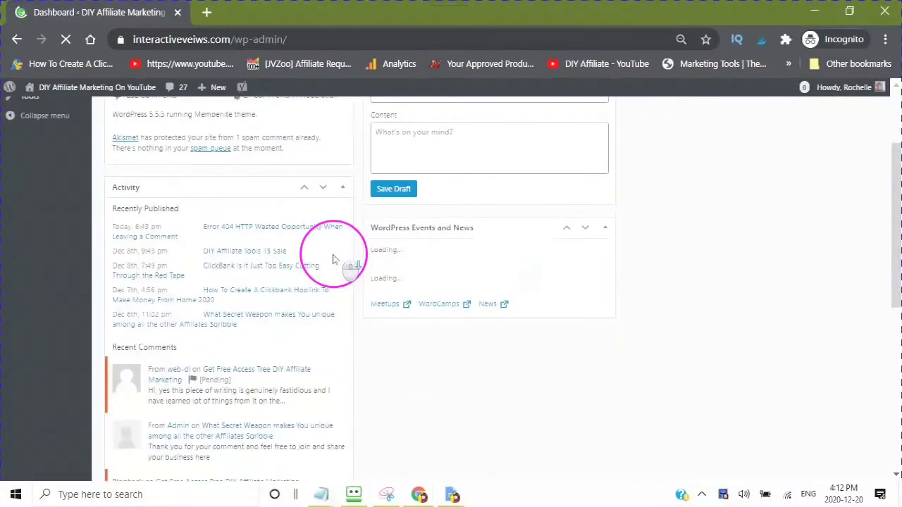
scroll(333, 260, "down", 4)
scroll(323, 304, "down", 4)
scroll(302, 313, "up", 10)
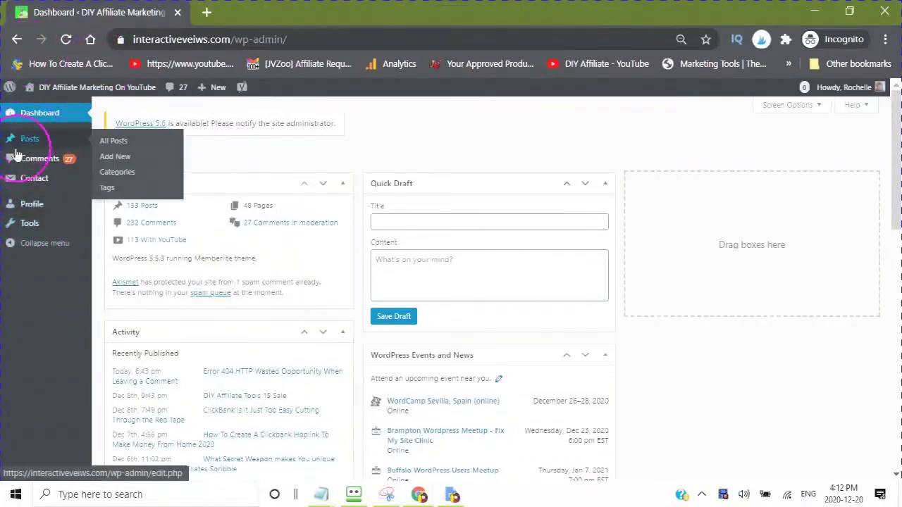
mouse_move(17, 149)
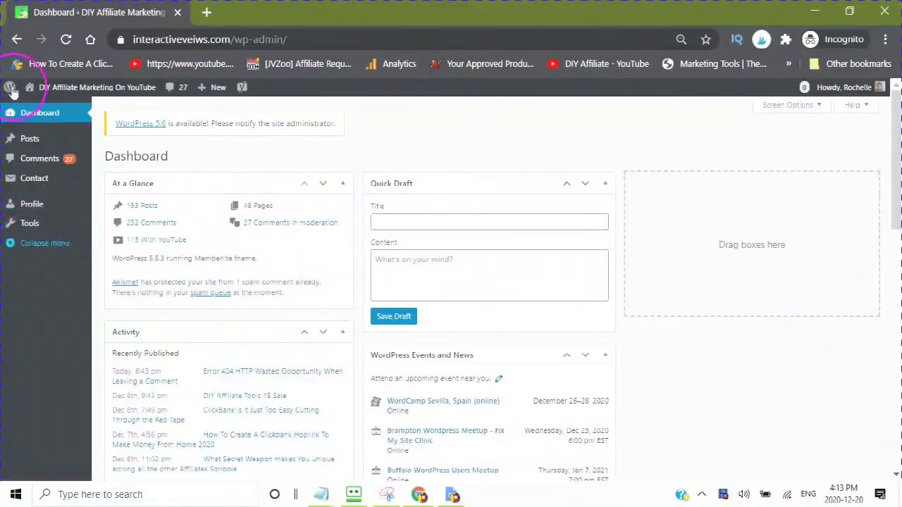
Start a new post from the member's dashboard and close the block editor's welcome guide
mouse_move(203, 95)
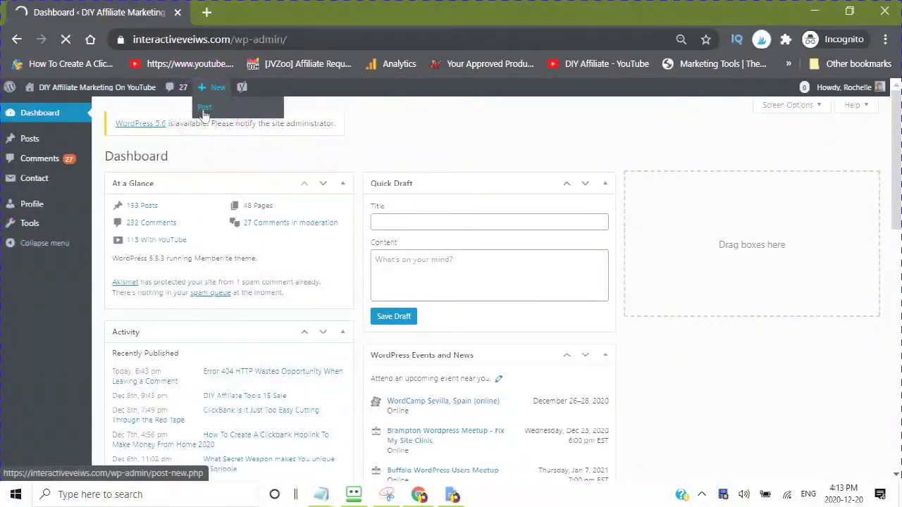
left_click(120, 169)
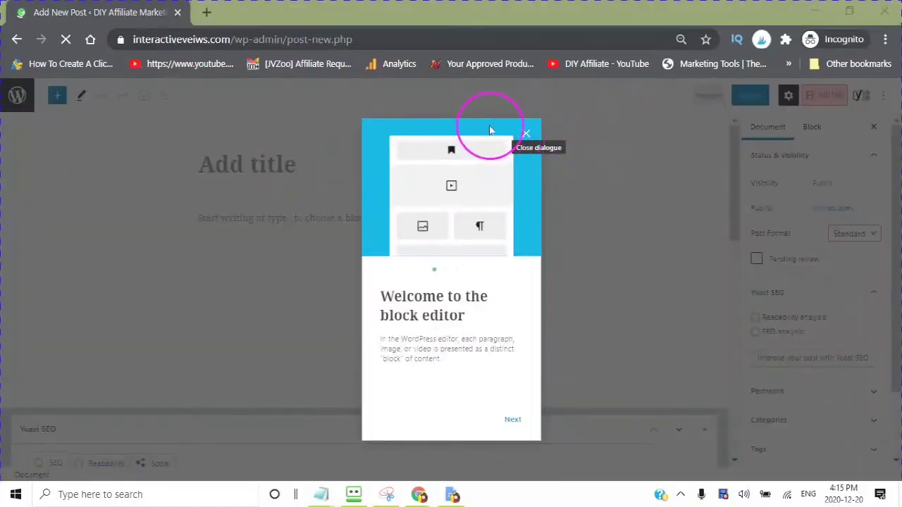
left_click(526, 135)
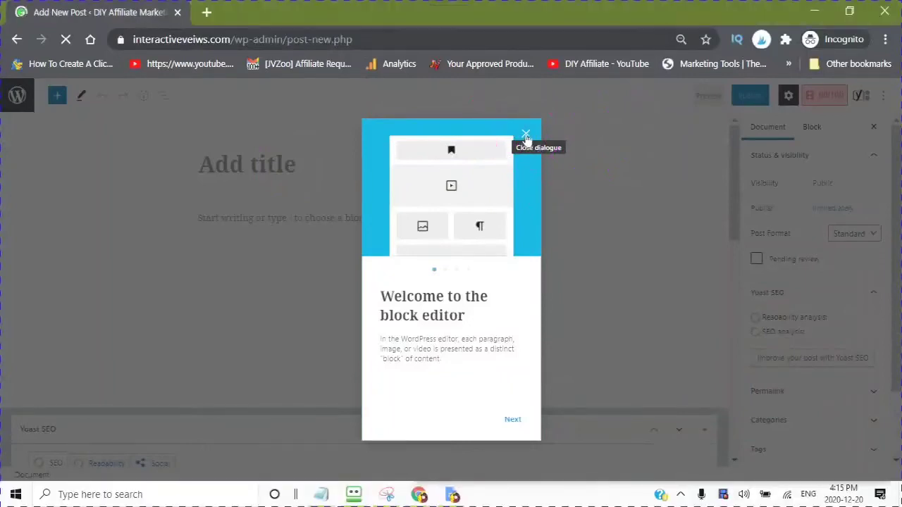
left_click(527, 136)
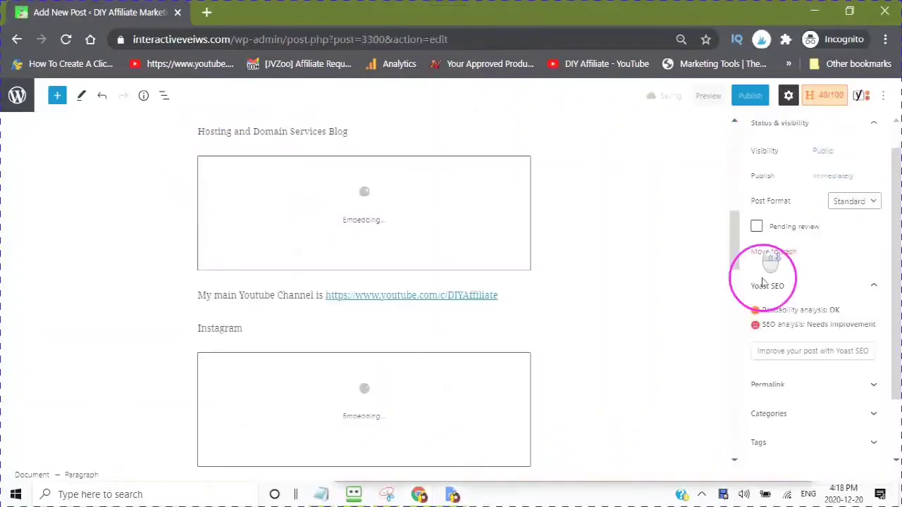
Review the drafted post's paragraphs, links and embeds together with its Yoast SEO and document settings
scroll(776, 275, "down", 1)
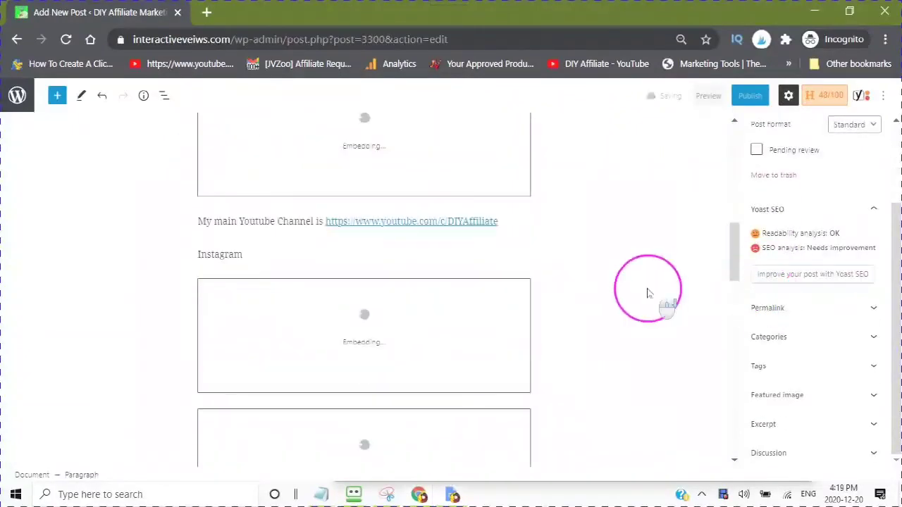
scroll(648, 292, "down", 1)
scroll(645, 274, "up", 2)
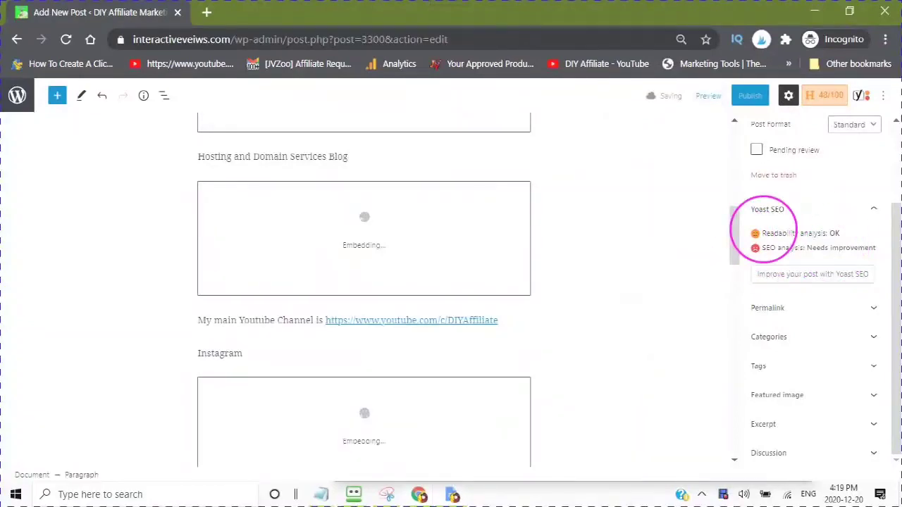
scroll(536, 137, "up", 4)
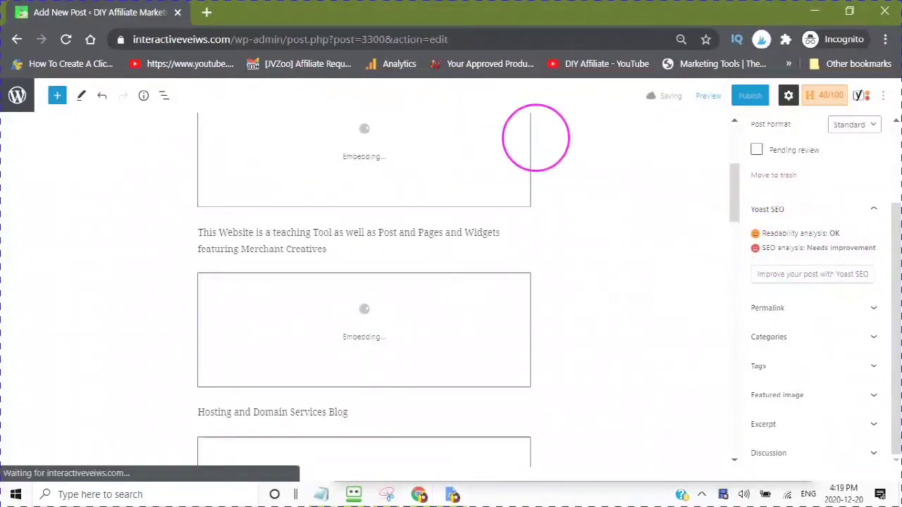
scroll(712, 236, "down", 4)
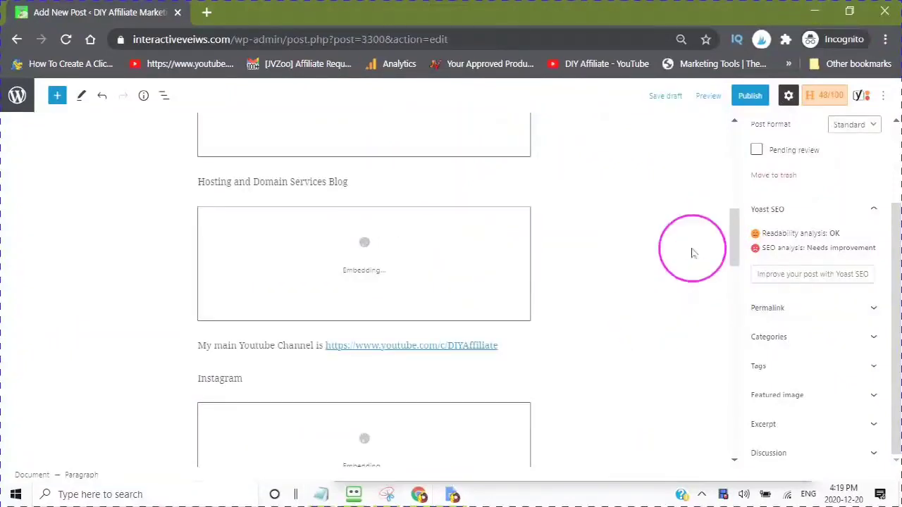
scroll(692, 254, "down", 3)
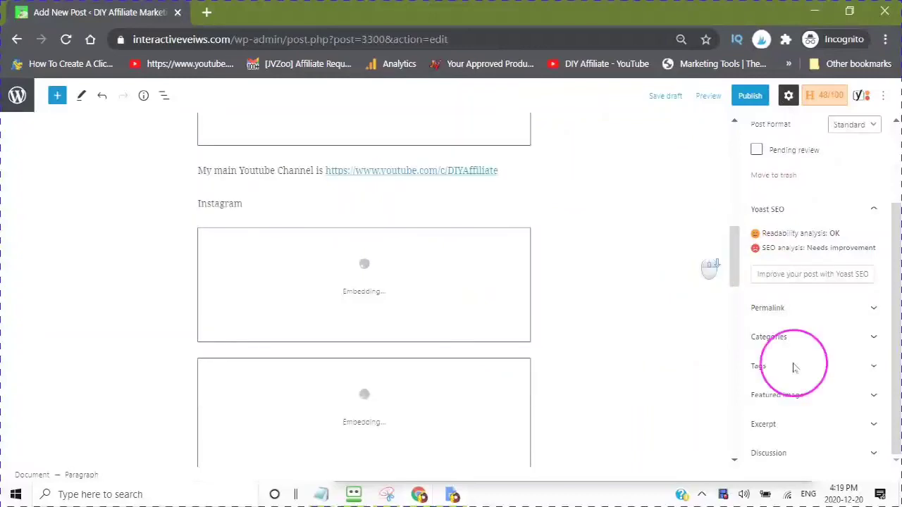
Assign the post to Affiliate Marketers, both affiliate marketing categories and the first affiliate marketing 2020 category, and open the new category form
left_click(876, 340)
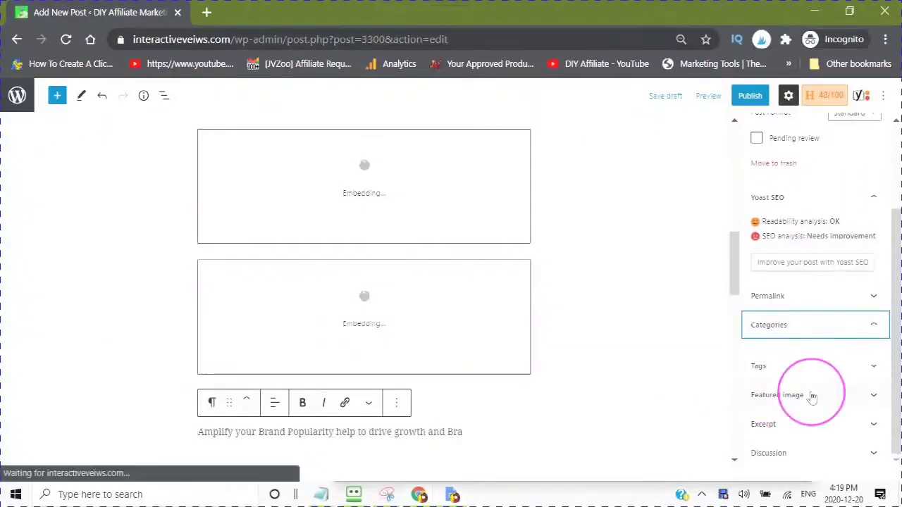
left_click(874, 368)
left_click(752, 320)
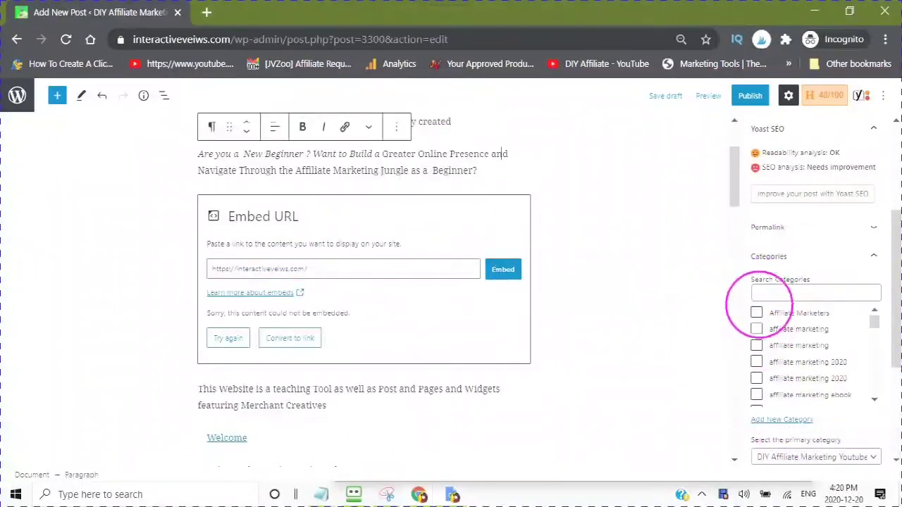
left_click(756, 312)
left_click(756, 329)
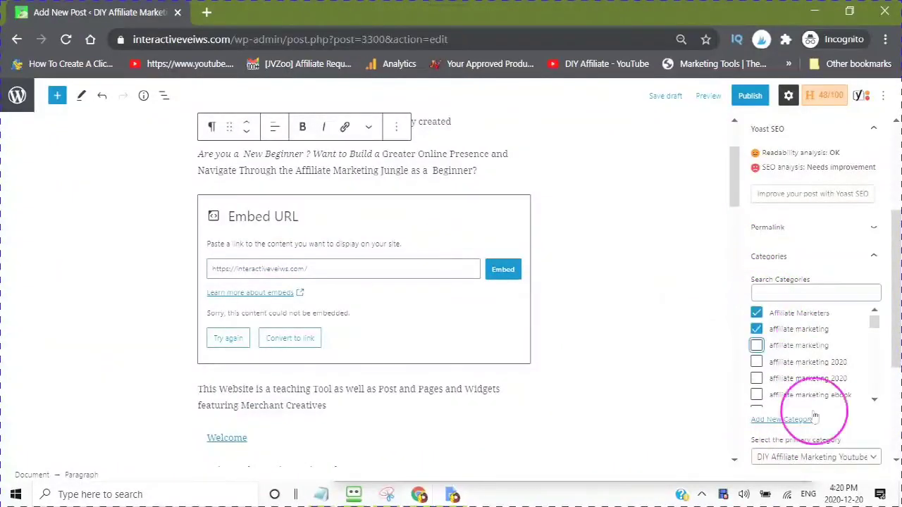
left_click(788, 420)
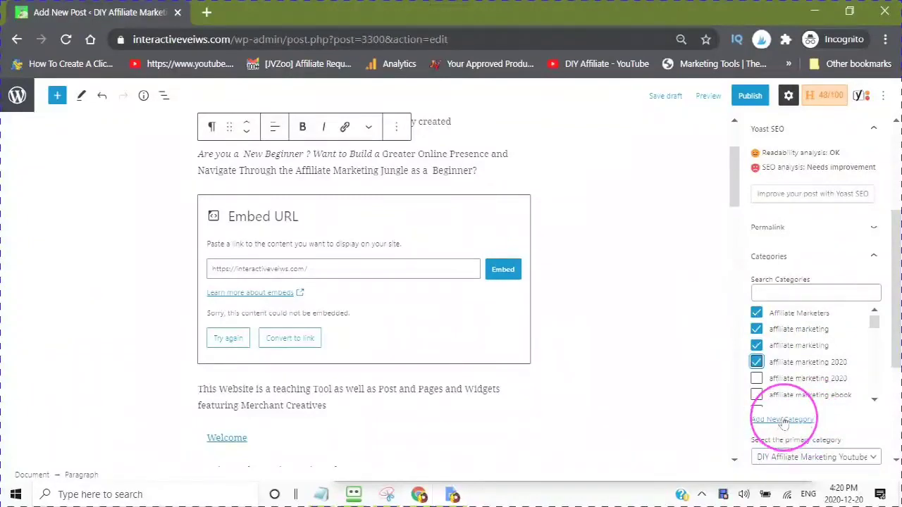
Tag the post with "affiliate marketing tutorial" and "Affiliate marketers" from the suggestions for "affiliate"
scroll(781, 395, "down", 4)
left_click(776, 337)
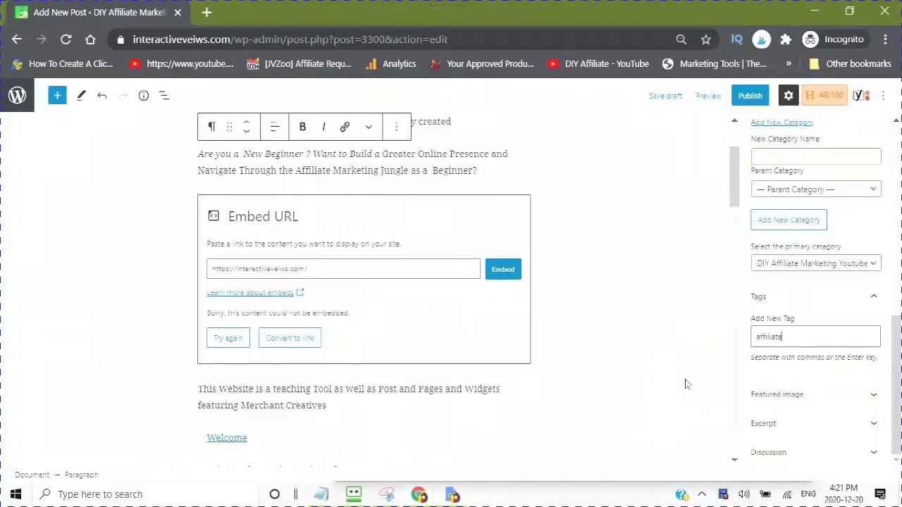
left_click(783, 334)
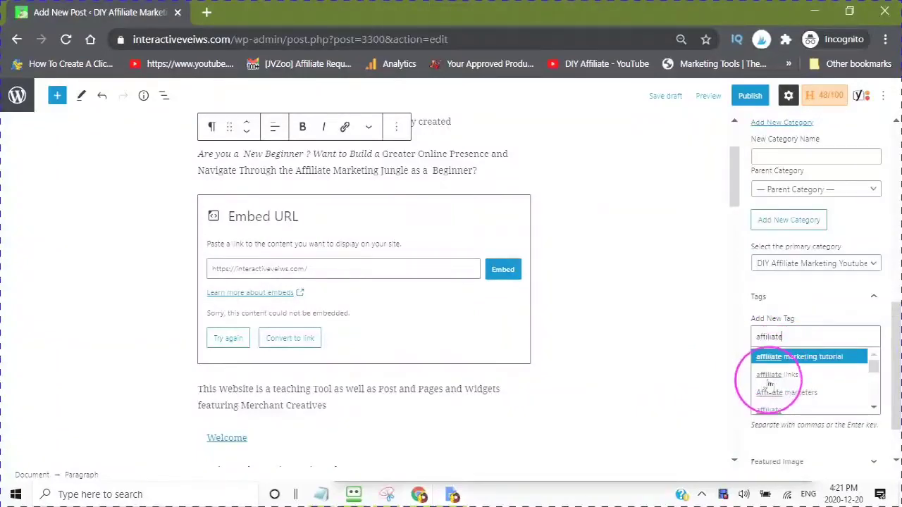
left_click(775, 358)
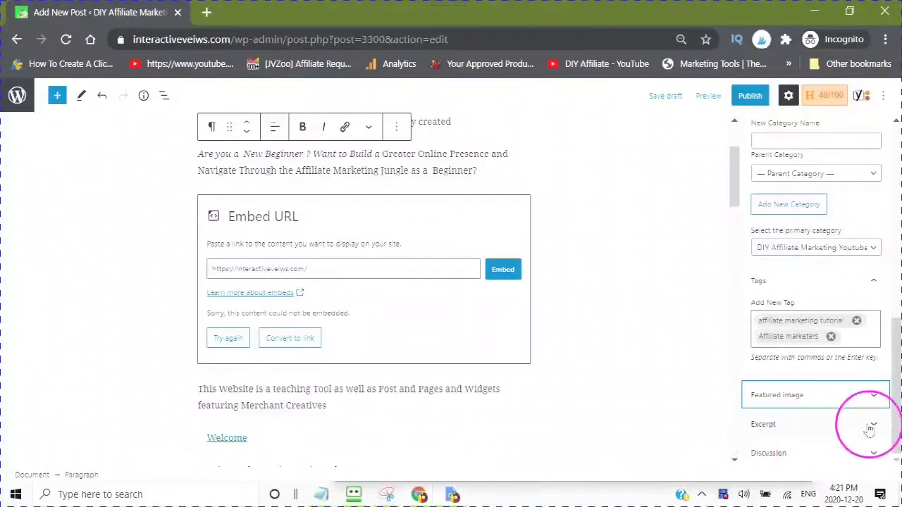
left_click(871, 425)
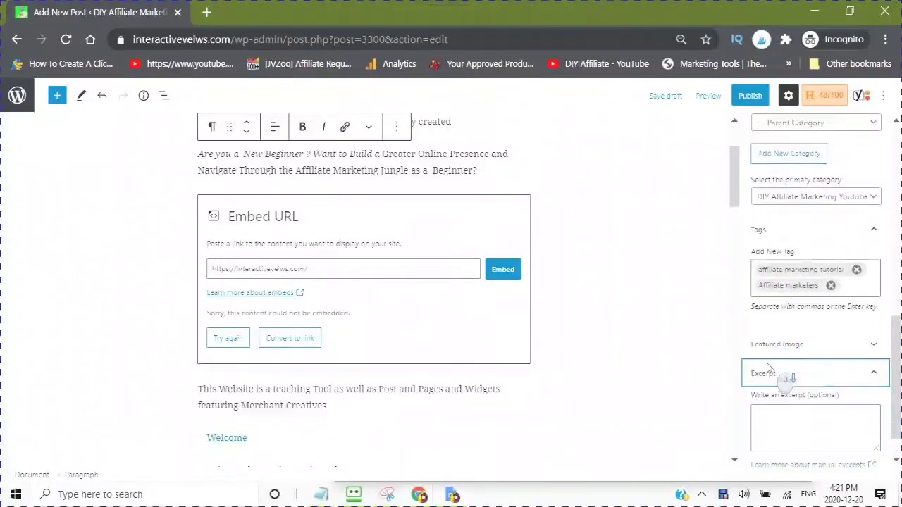
scroll(466, 254, "up", 2)
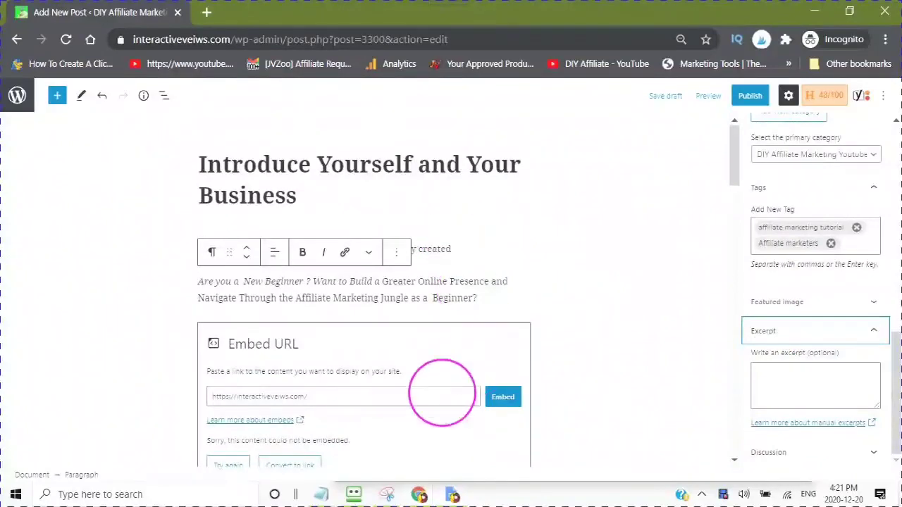
left_click(505, 399)
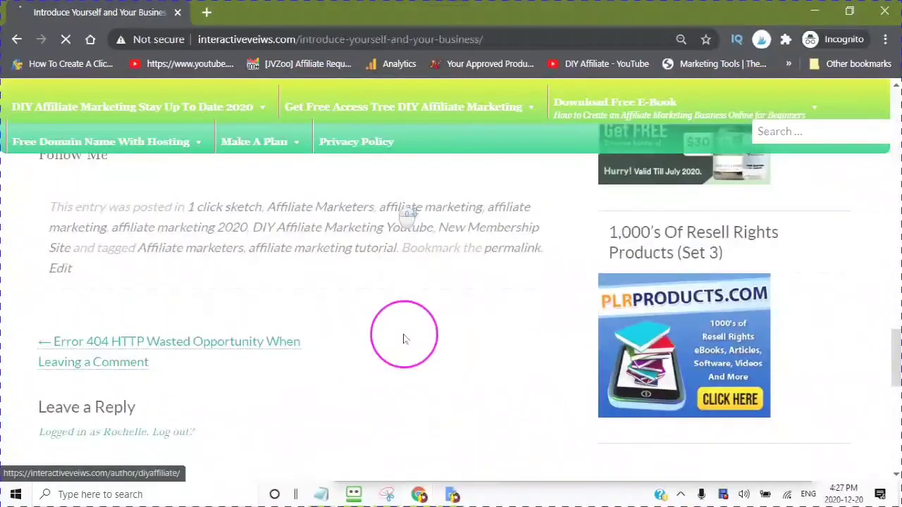
Return to the start of the published "Introduce Yourself and Your Business" post and open the site's Members page
scroll(404, 339, "up", 3)
scroll(409, 331, "up", 15)
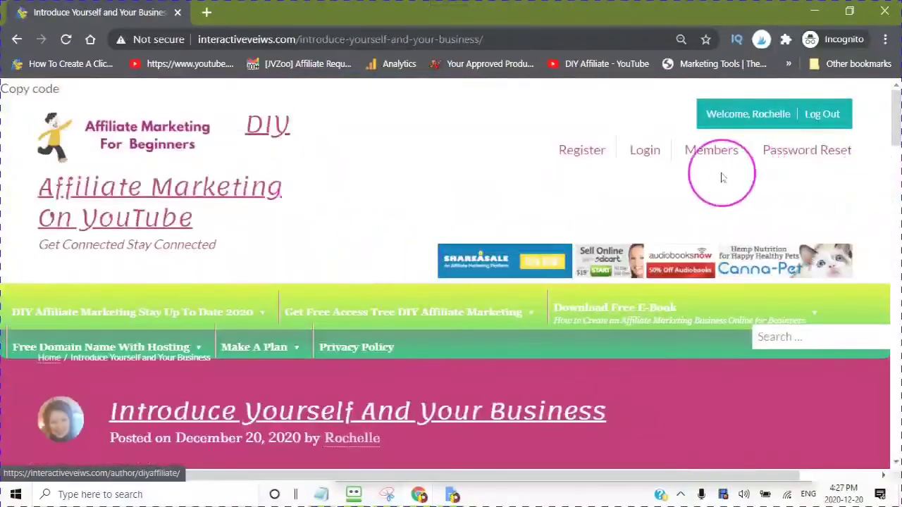
mouse_move(712, 161)
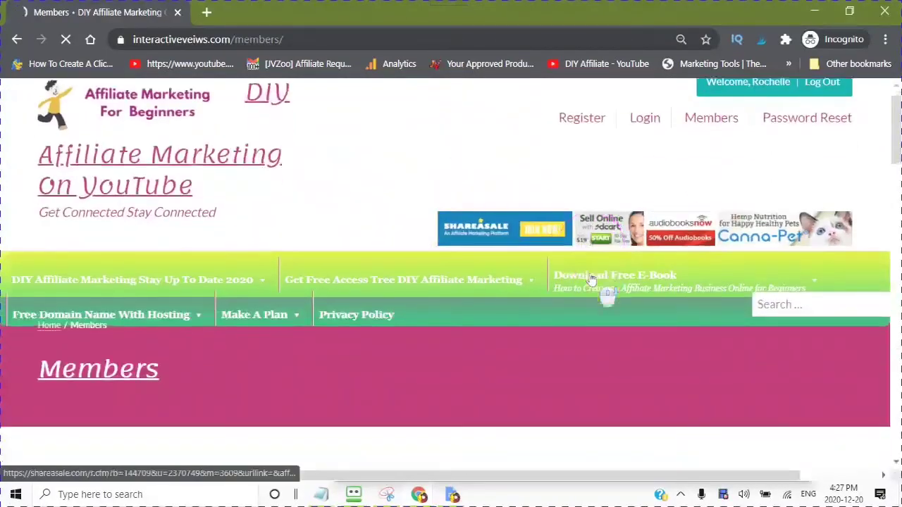
Look through the Members page, checking the member directory area and the Recent Posts list
scroll(590, 272, "down", 6)
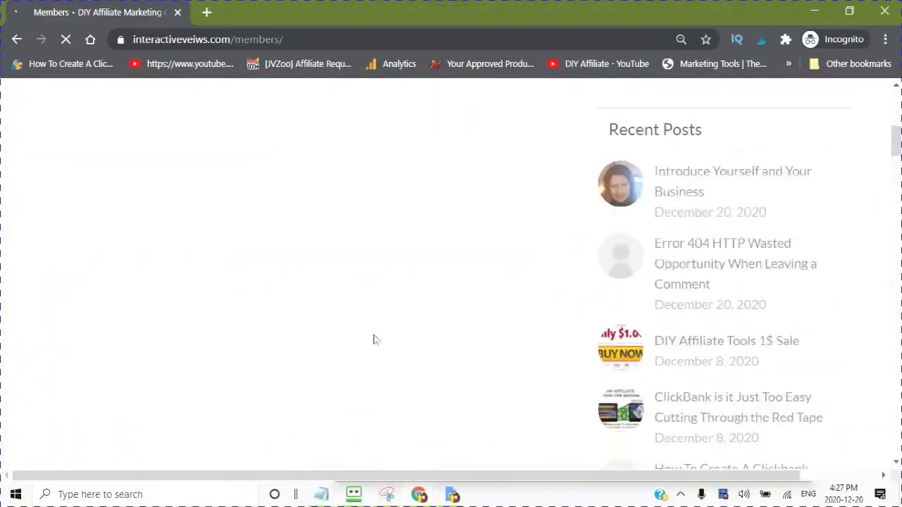
scroll(416, 306, "down", 2)
scroll(416, 305, "up", 3)
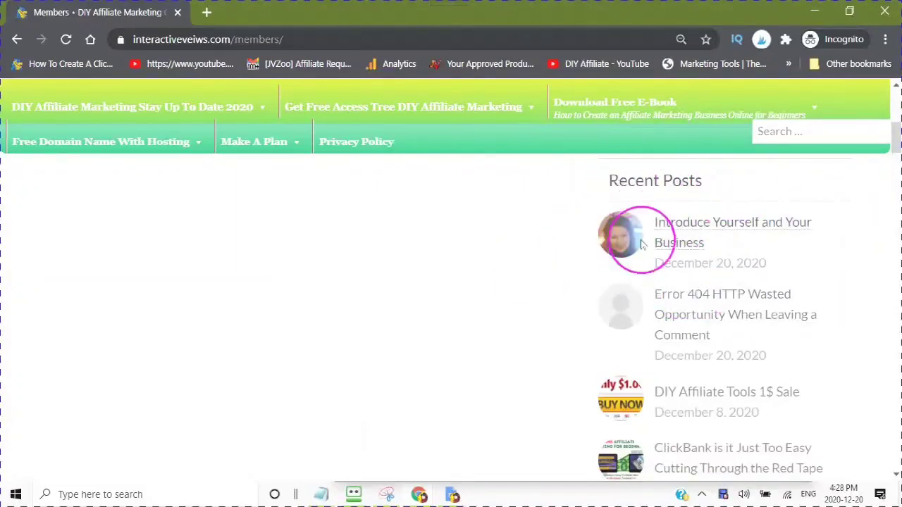
scroll(641, 256, "down", 4)
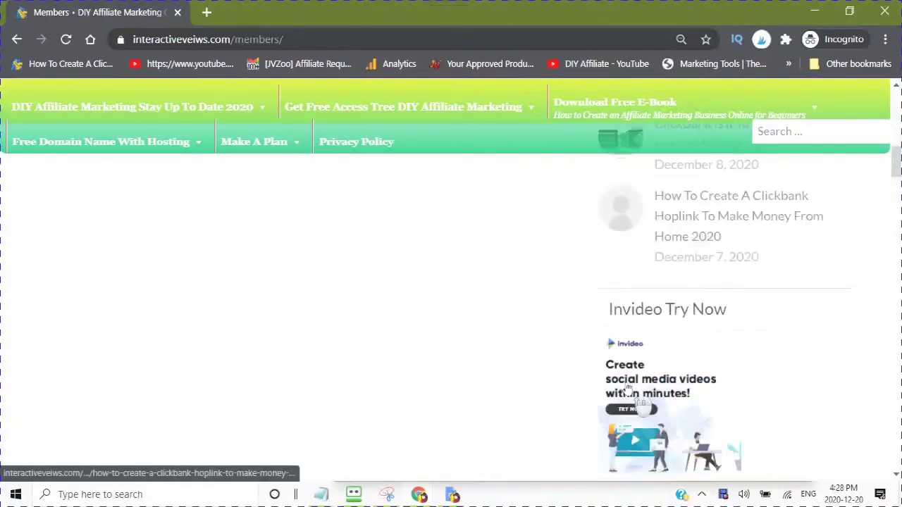
scroll(635, 296, "up", 7)
scroll(639, 272, "down", 3)
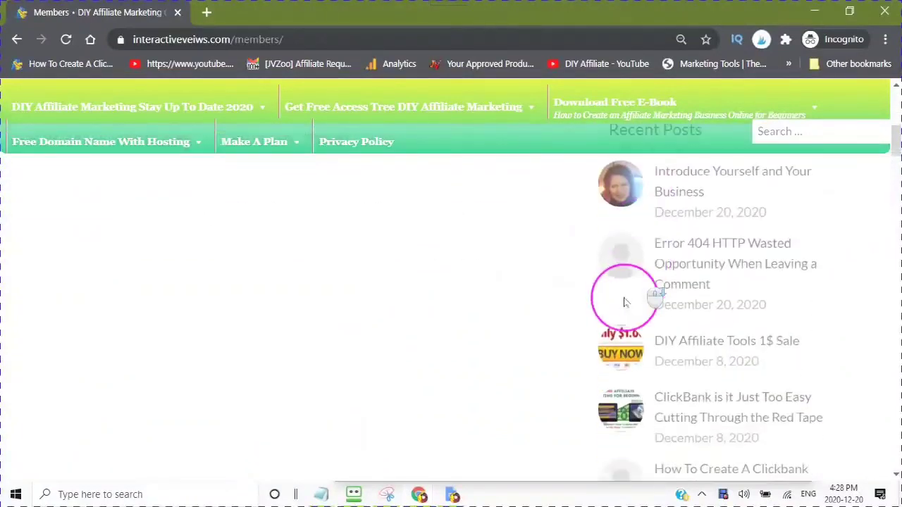
scroll(624, 292, "up", 2)
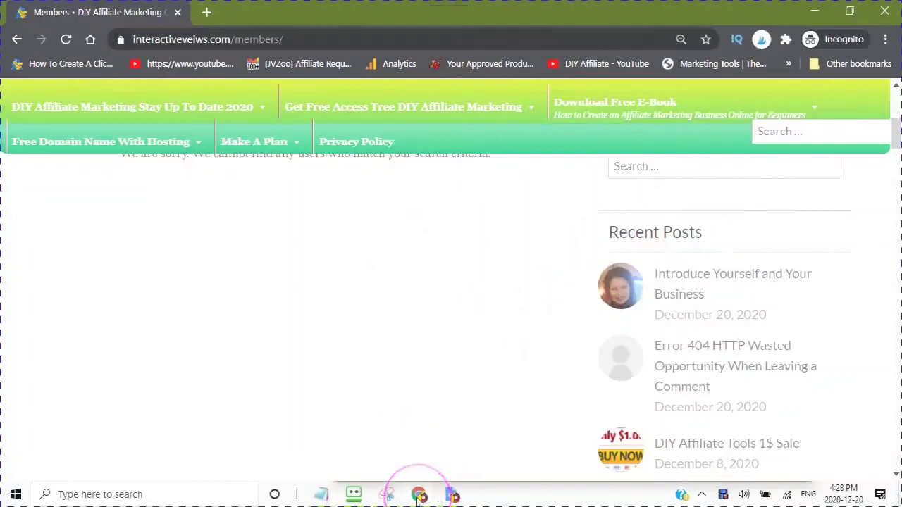
Switch to the Chrome window with the administrator's WordPress session and open the Menus page
mouse_move(418, 496)
mouse_move(306, 464)
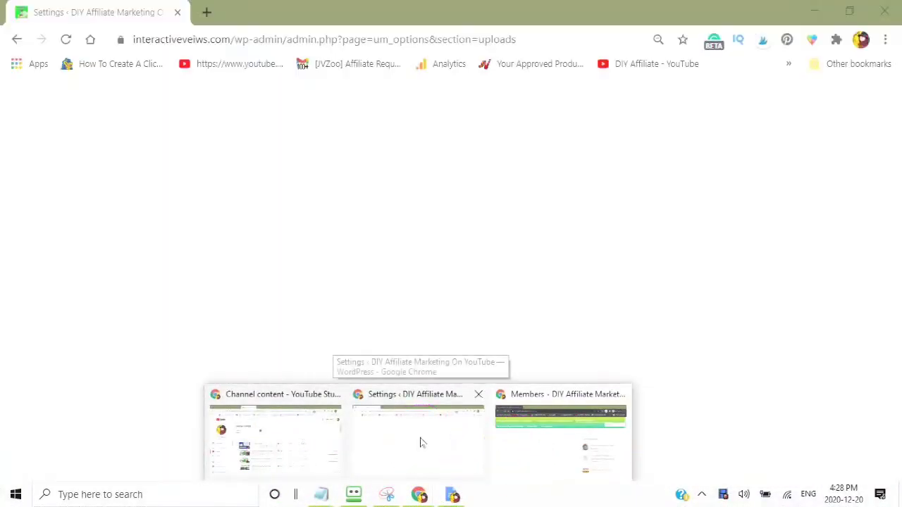
left_click(420, 443)
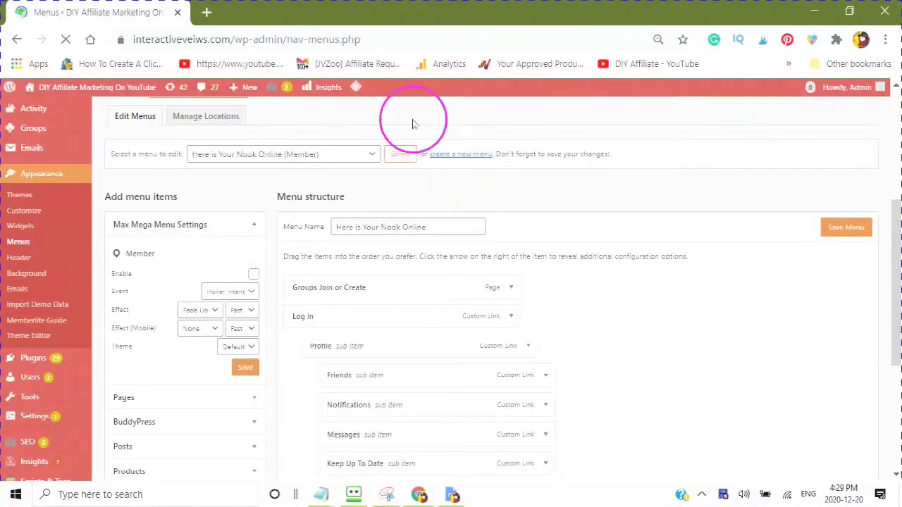
Examine the items, sub items and display location of the "Here is Your Nook Online" menu
scroll(407, 204, "down", 3)
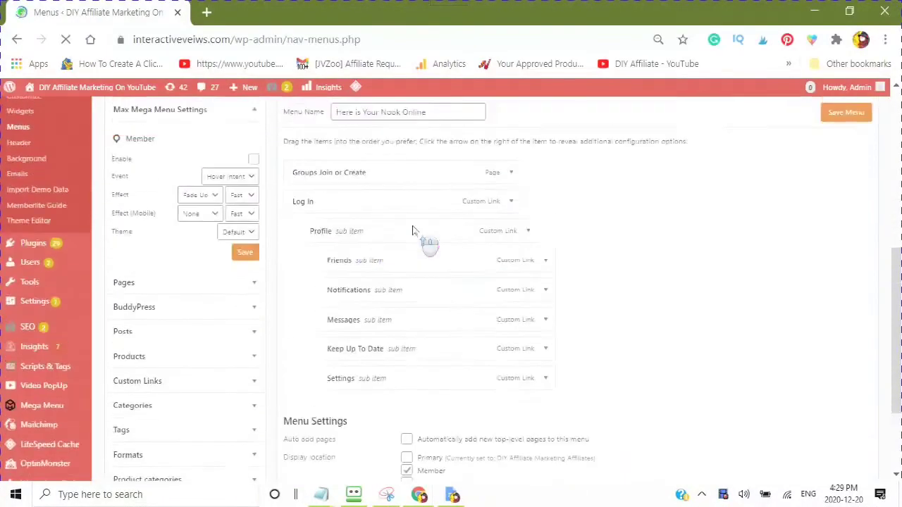
scroll(414, 231, "up", 8)
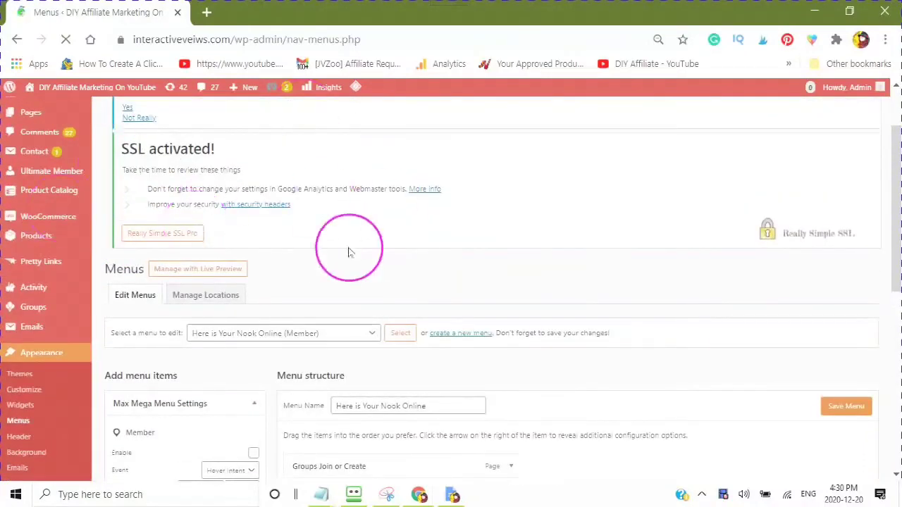
scroll(356, 250, "down", 4)
scroll(346, 185, "down", 3)
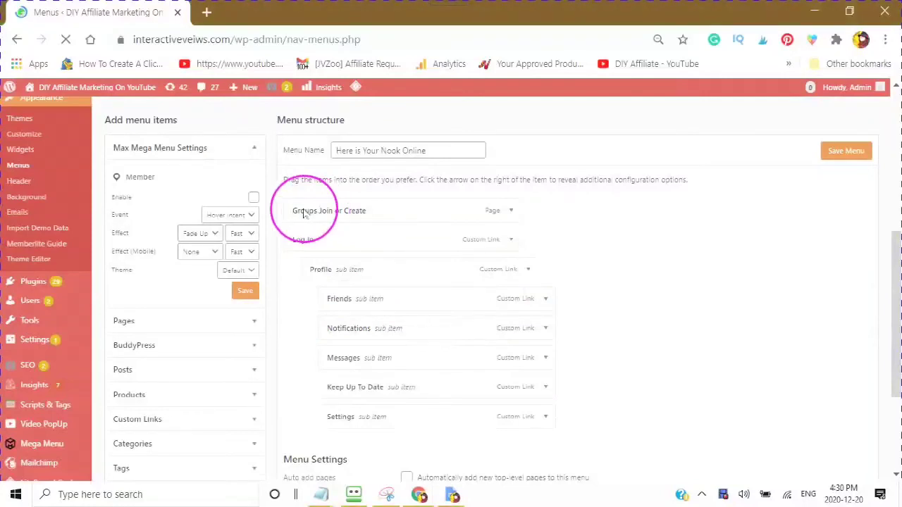
scroll(276, 133, "up", 1)
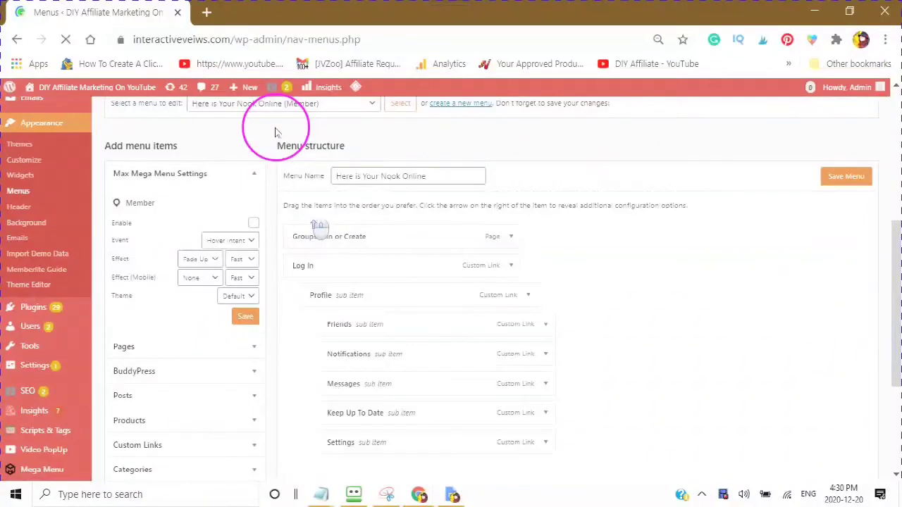
Load the "Home Plate (Meta)" menu for editing on the Menus page
scroll(459, 296, "up", 3)
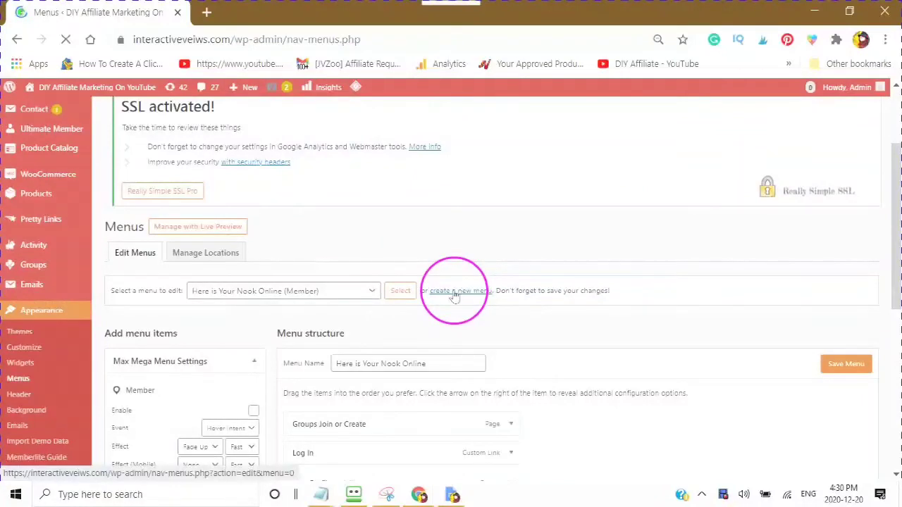
scroll(371, 244, "down", 1)
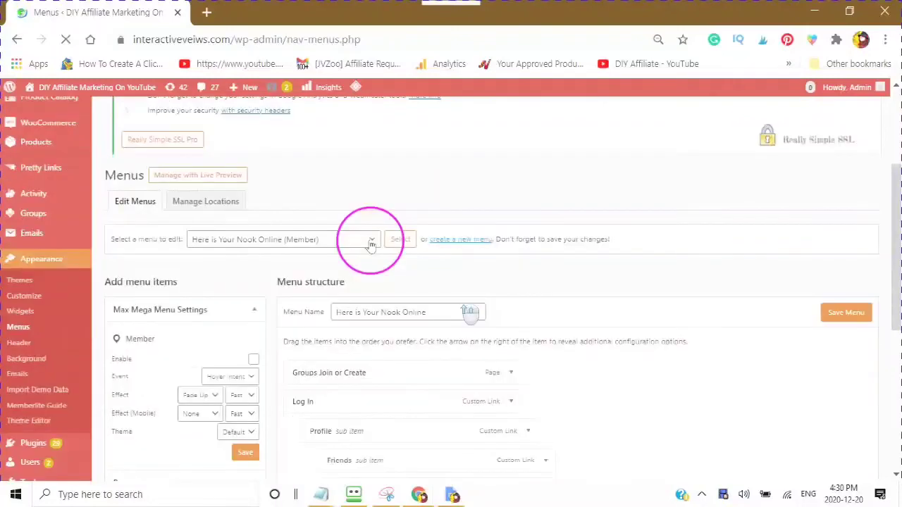
left_click(428, 282)
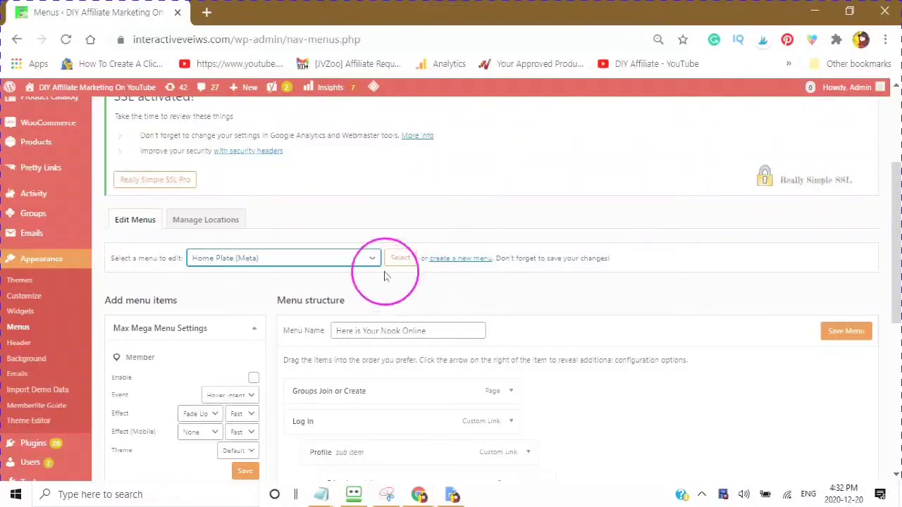
left_click(402, 258)
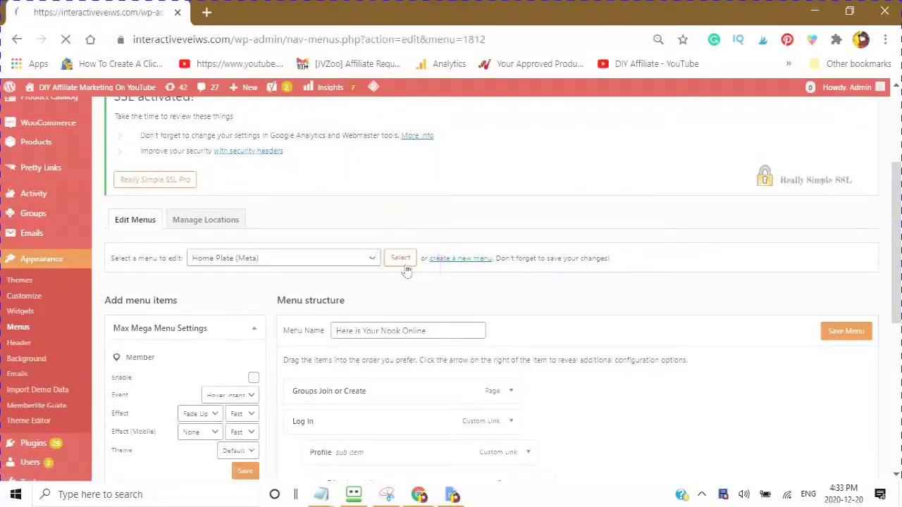
left_click(407, 269)
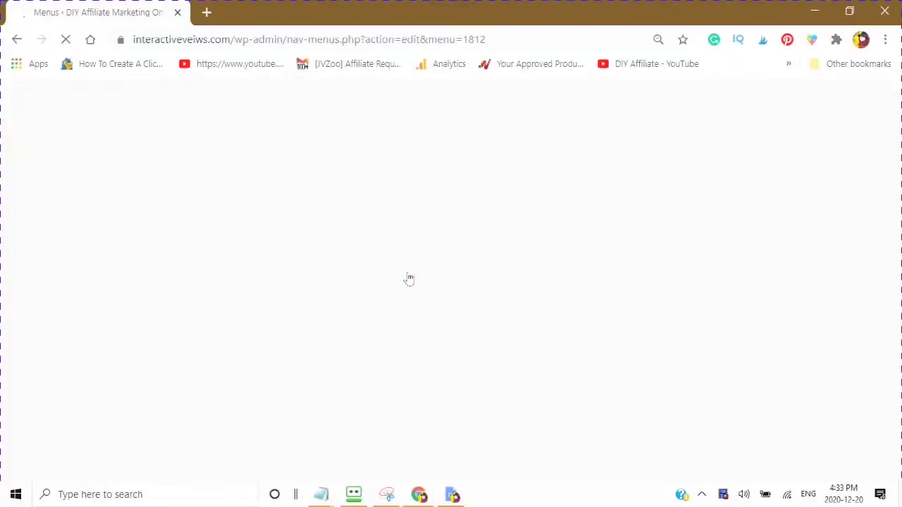
left_click(409, 279)
left_click(369, 282)
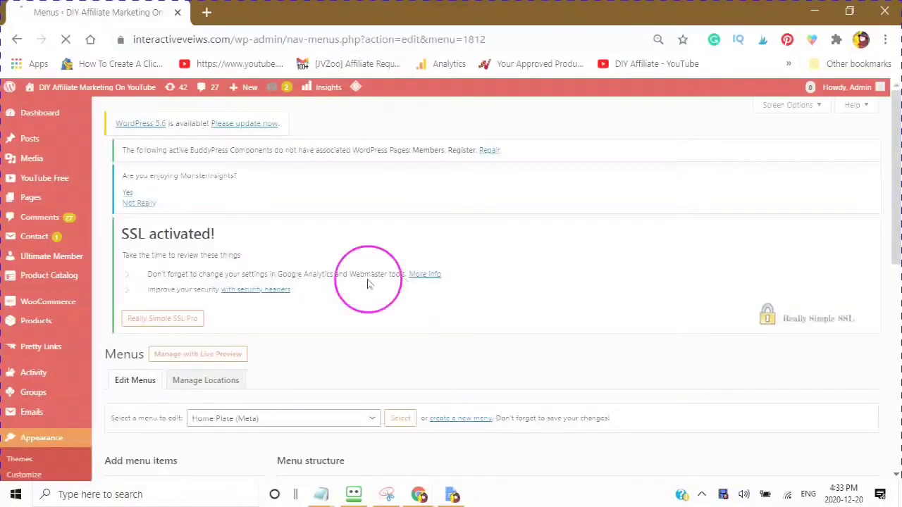
Examine the items, sub items and display location of the "Home Plate" menu
scroll(520, 439, "down", 4)
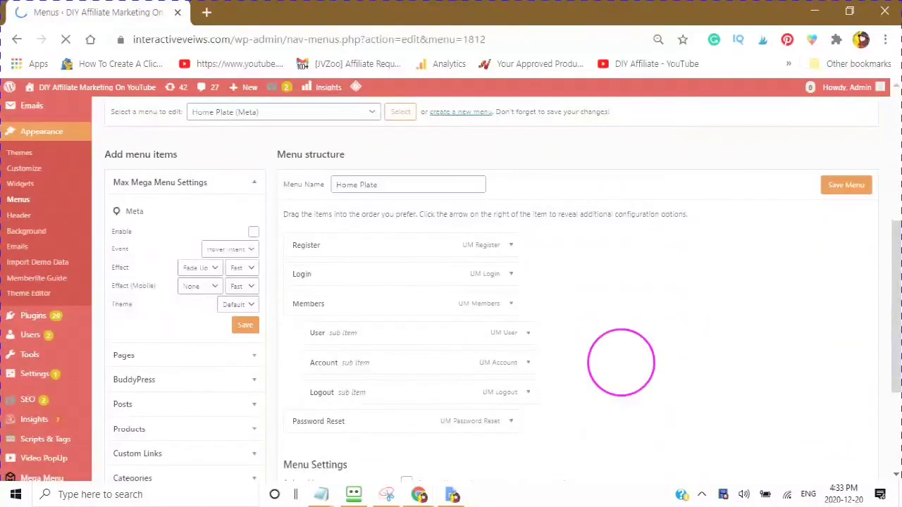
scroll(607, 311, "down", 1)
scroll(603, 324, "up", 1)
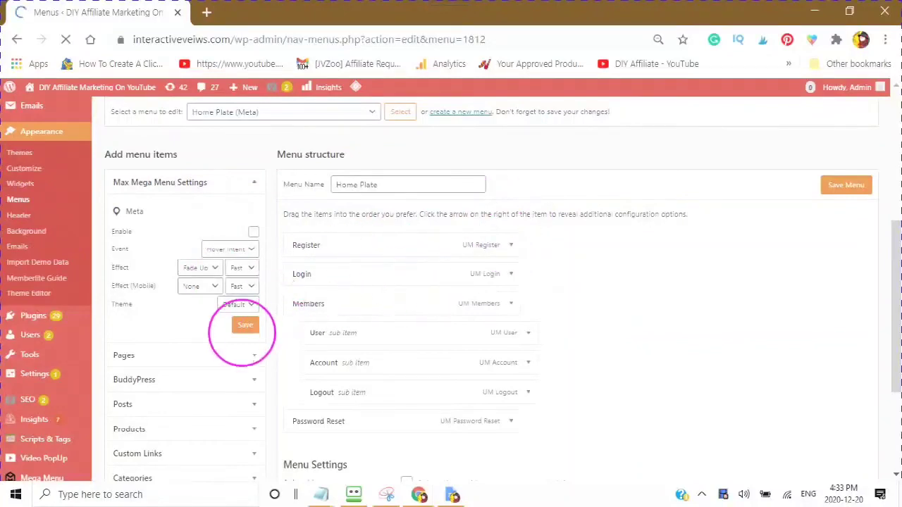
scroll(382, 318, "down", 1)
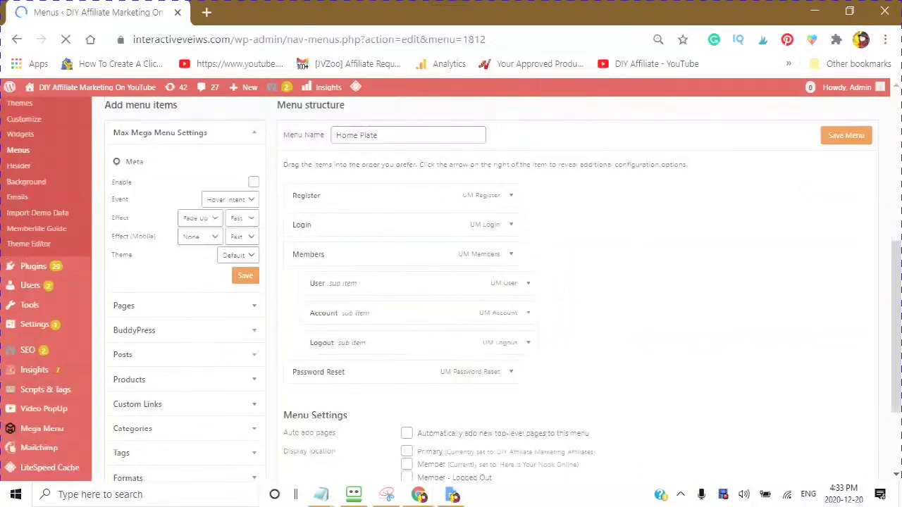
scroll(443, 322, "down", 1)
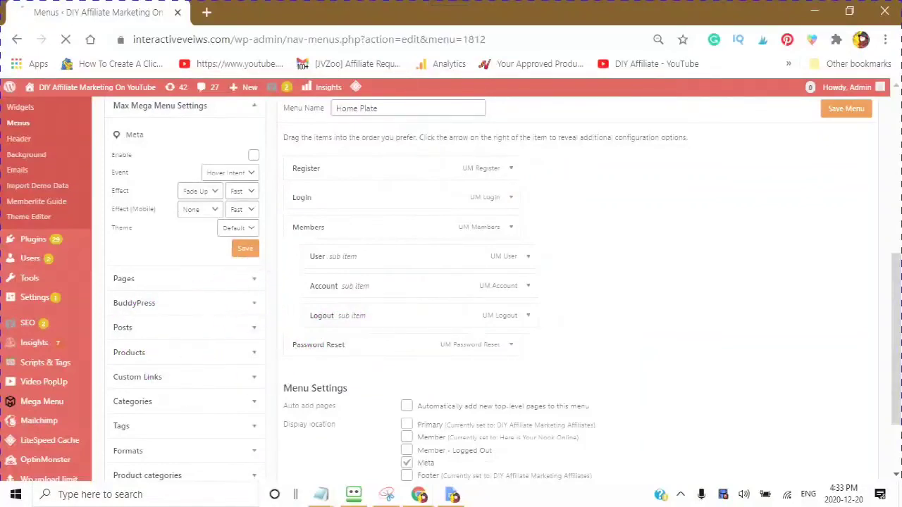
left_click(255, 282)
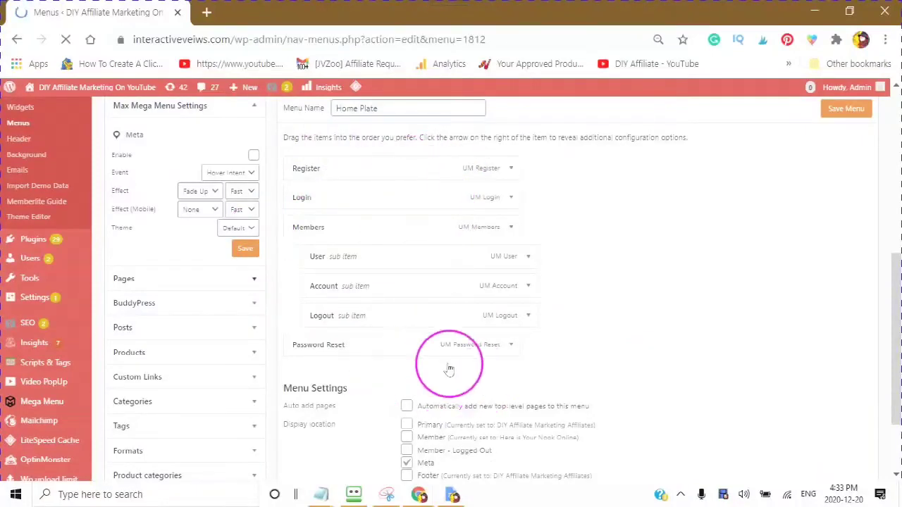
scroll(451, 282, "up", 1)
scroll(493, 232, "down", 2)
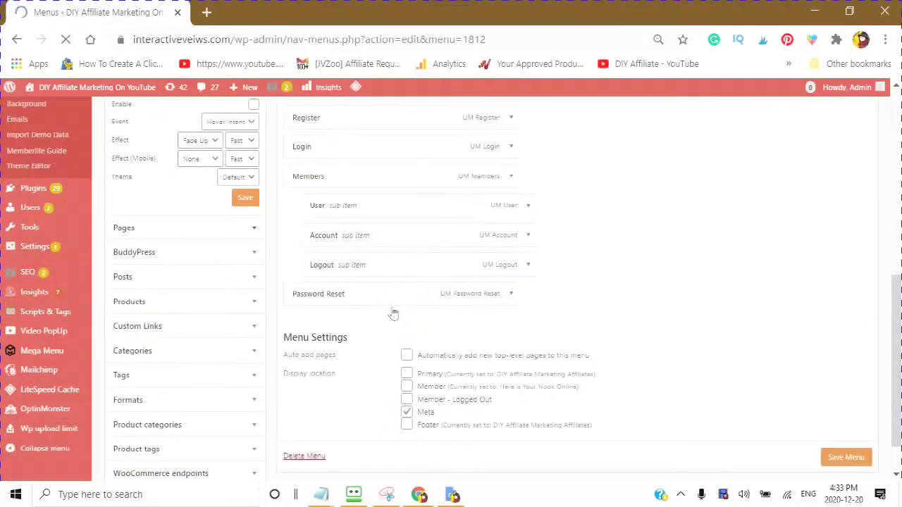
Switch to the incognito window with the member's session and check the Register, Login, Members and Password Reset links in the page header
mouse_move(386, 482)
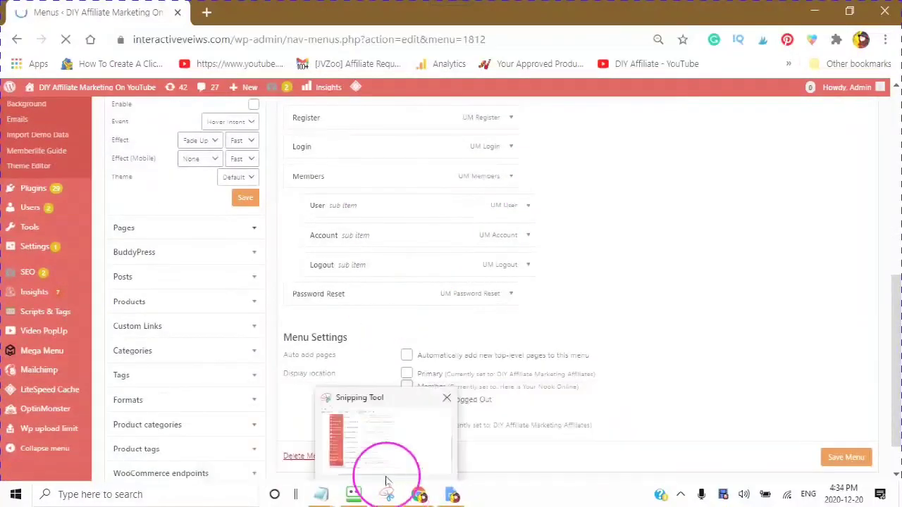
mouse_move(423, 492)
left_click(539, 451)
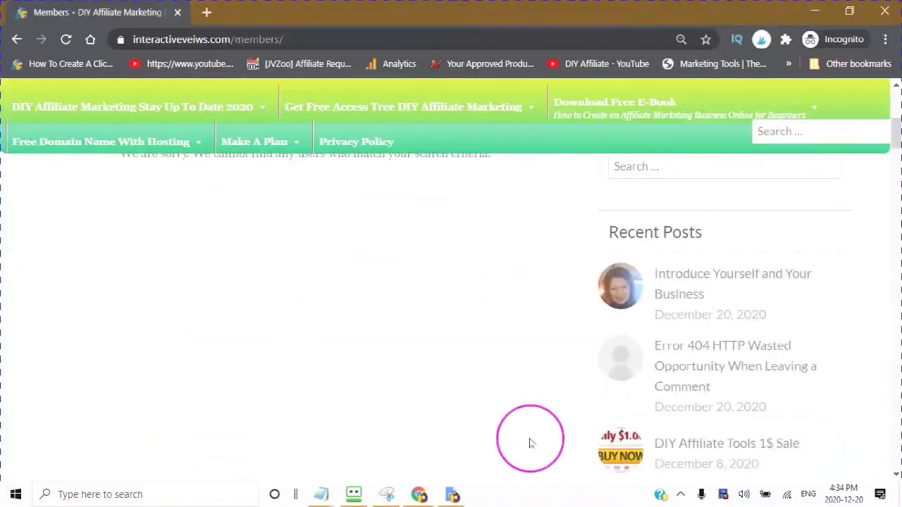
scroll(536, 233, "up", 5)
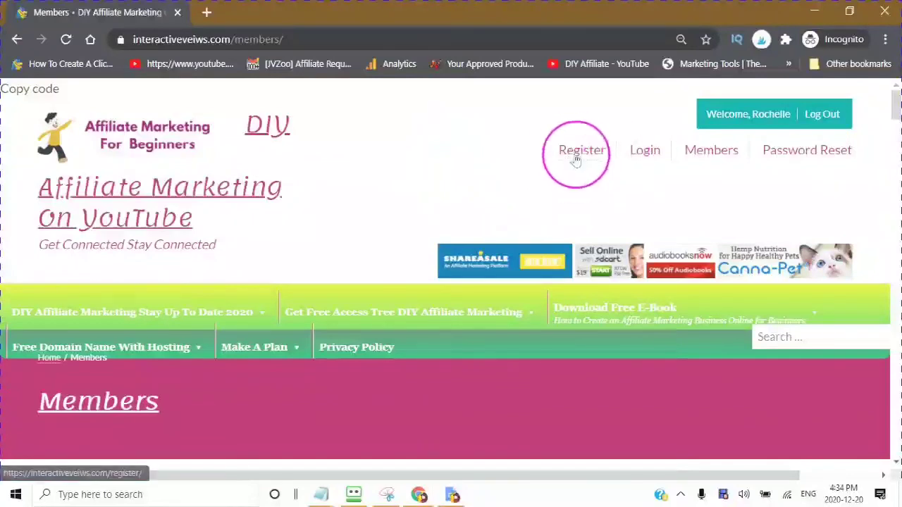
left_click(637, 157)
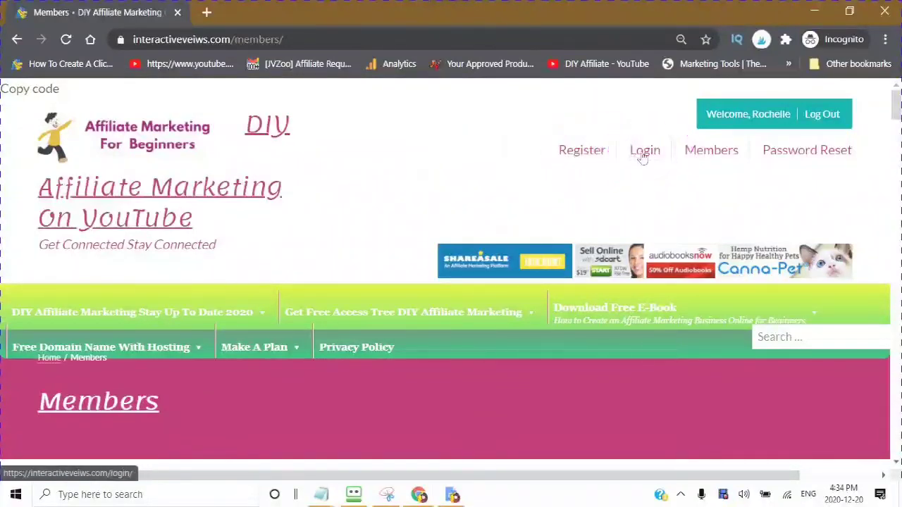
mouse_move(709, 162)
left_click(704, 186)
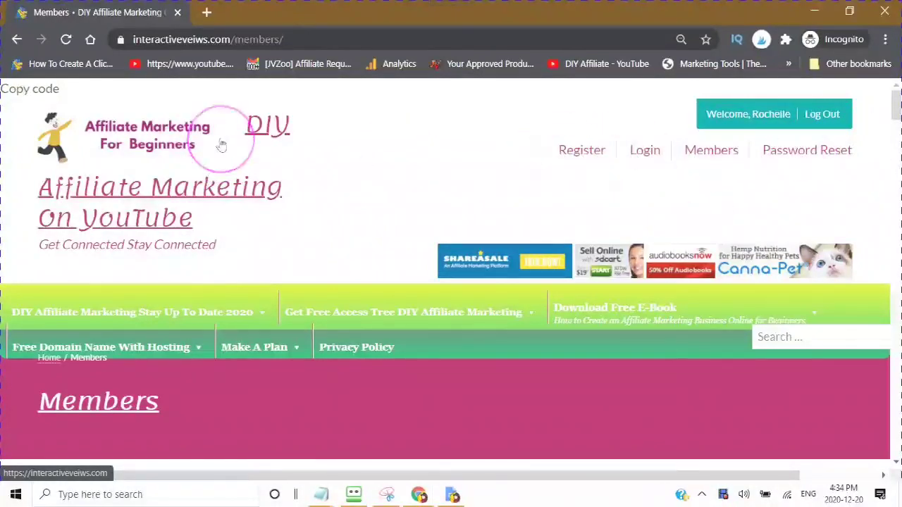
Switch back to the administrator's Chrome window and review the "Home Plate" menu structure
mouse_move(419, 494)
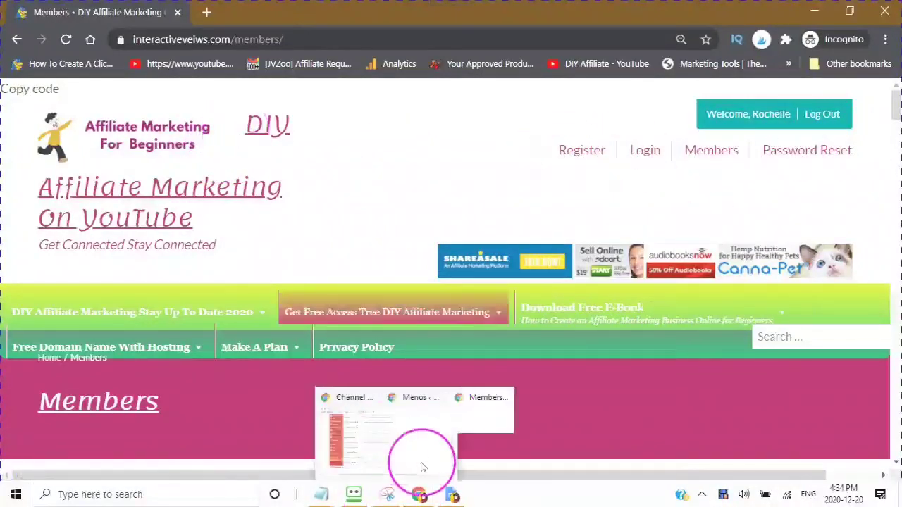
left_click(400, 462)
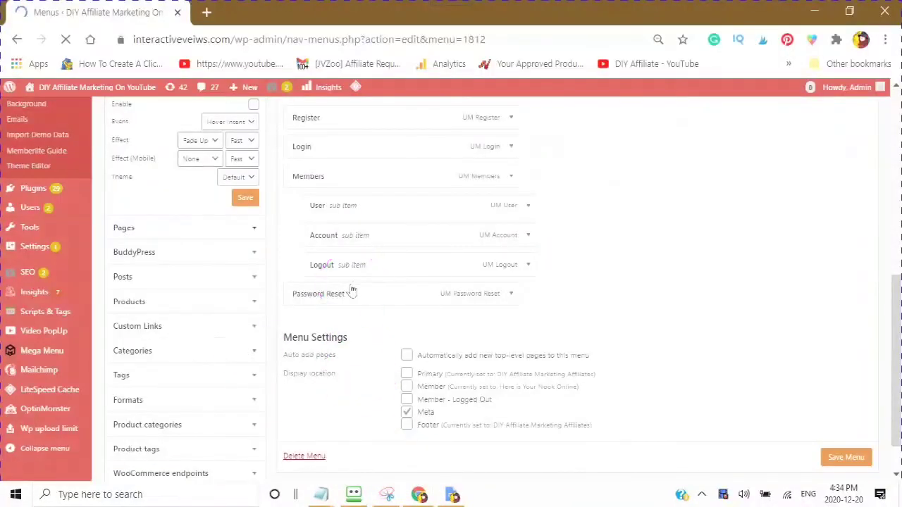
scroll(353, 293, "up", 2)
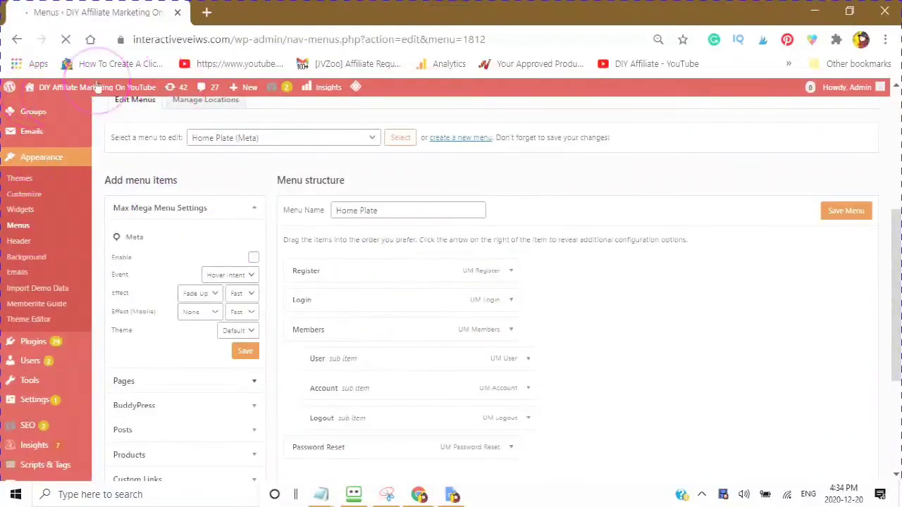
scroll(70, 70, "down", 1)
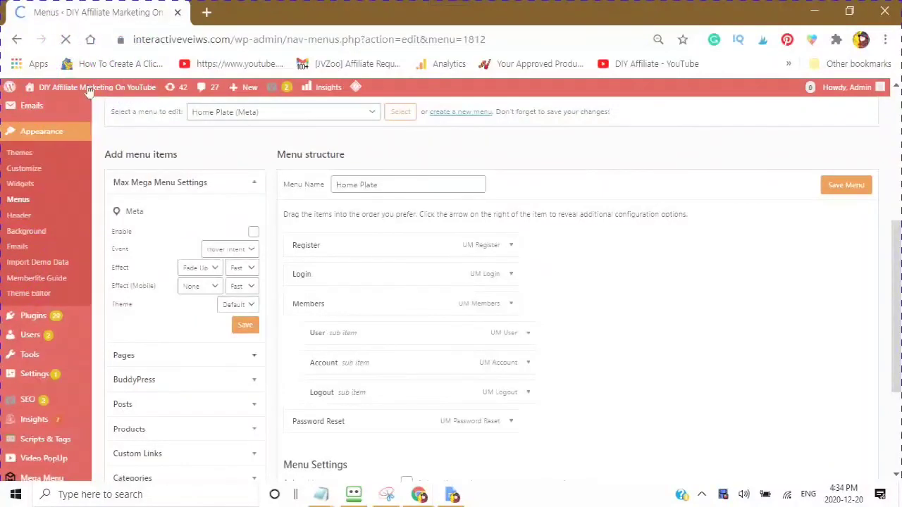
Try to open the theme's Customize screen from the Menus page
left_click(15, 159)
left_click(18, 161)
scroll(13, 162, "down", 2)
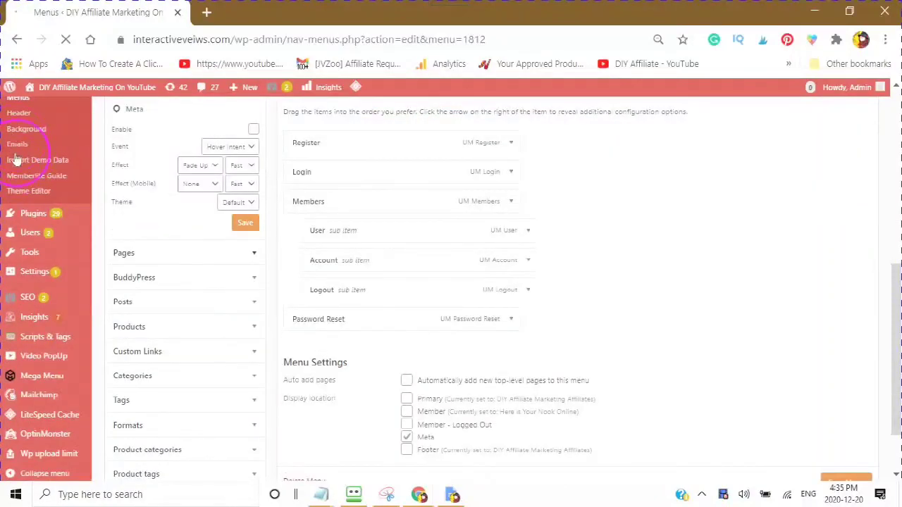
scroll(60, 265, "up", 3)
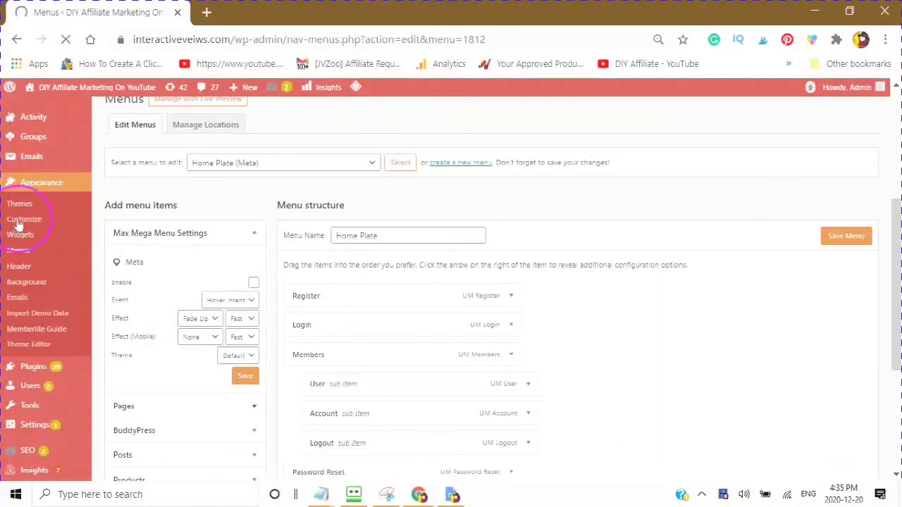
scroll(17, 224, "up", 3)
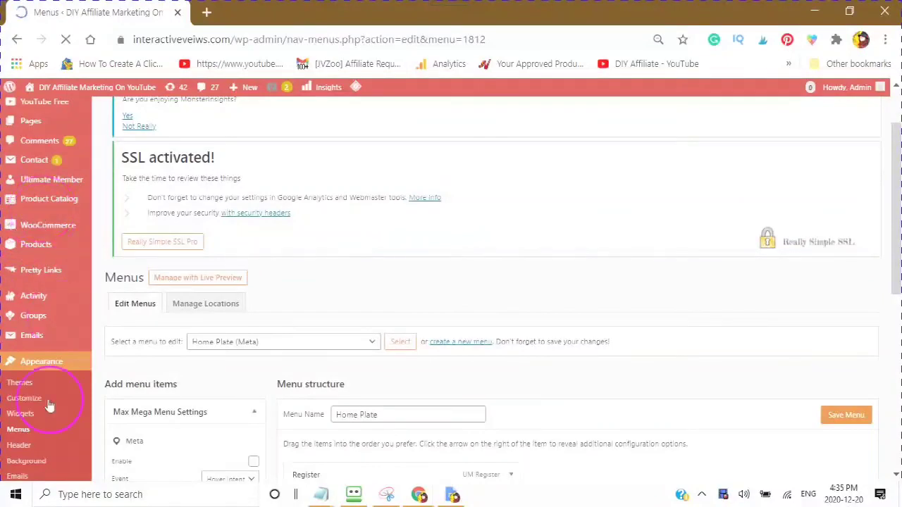
left_click(39, 301)
scroll(22, 401, "down", 2)
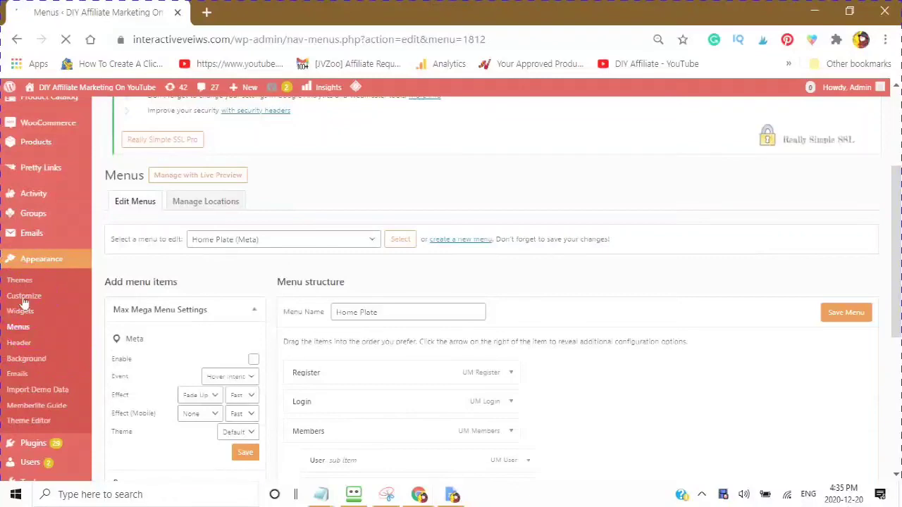
left_click(25, 300)
left_click(27, 303)
left_click(26, 302)
left_click(25, 301)
left_click(24, 300)
left_click(24, 299)
left_click(23, 301)
left_click(24, 301)
left_click(24, 301)
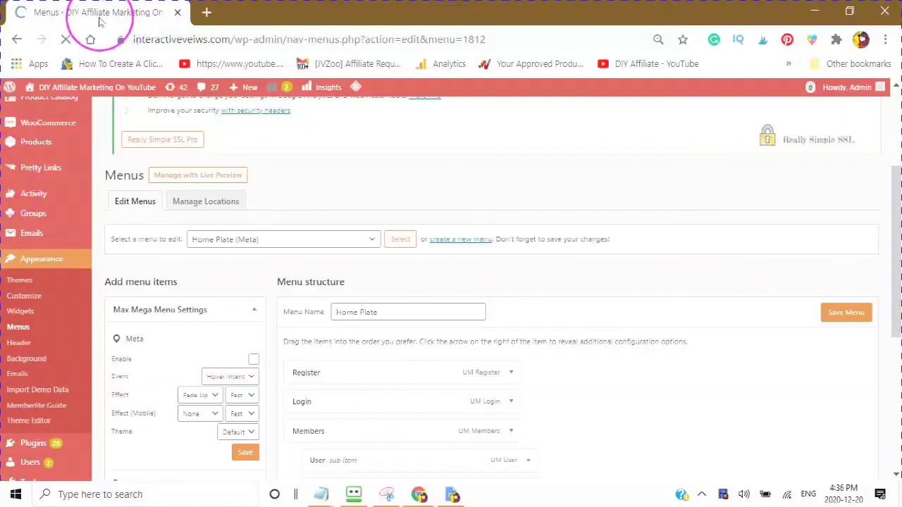
Open the General Settings page and go from there to the Customize screen of the Memberlite theme
right_click(102, 11)
left_click(131, 82)
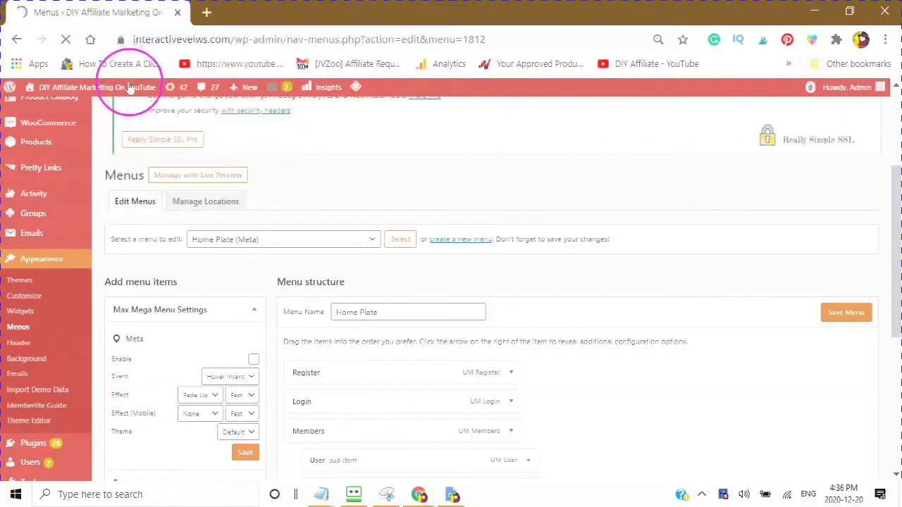
left_click(284, 154)
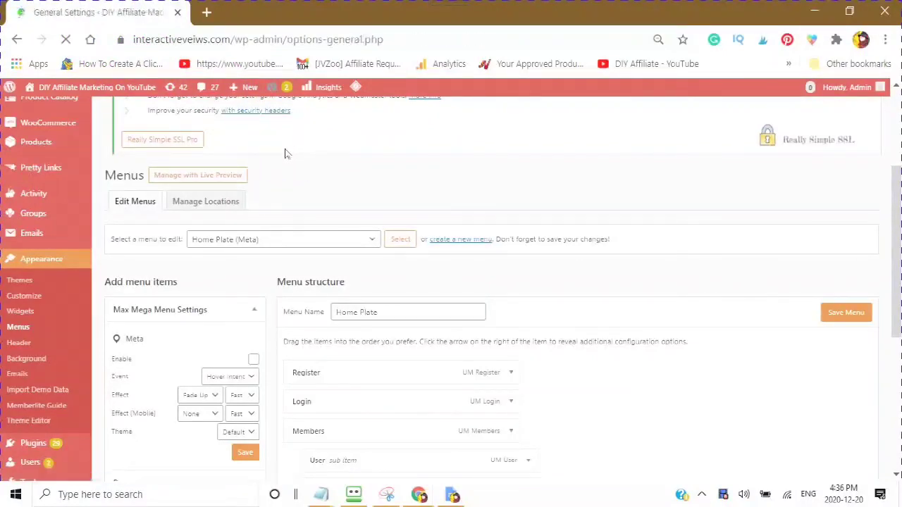
left_click(284, 157)
left_click(284, 164)
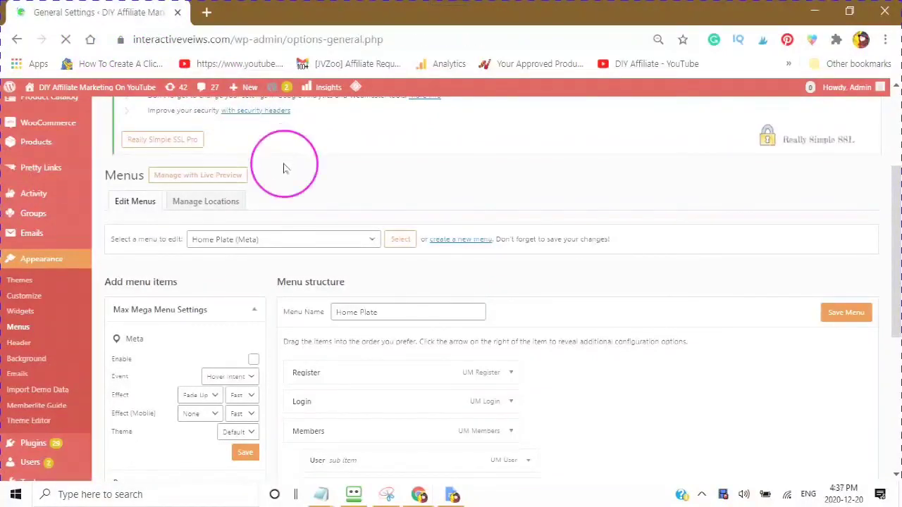
left_click(283, 170)
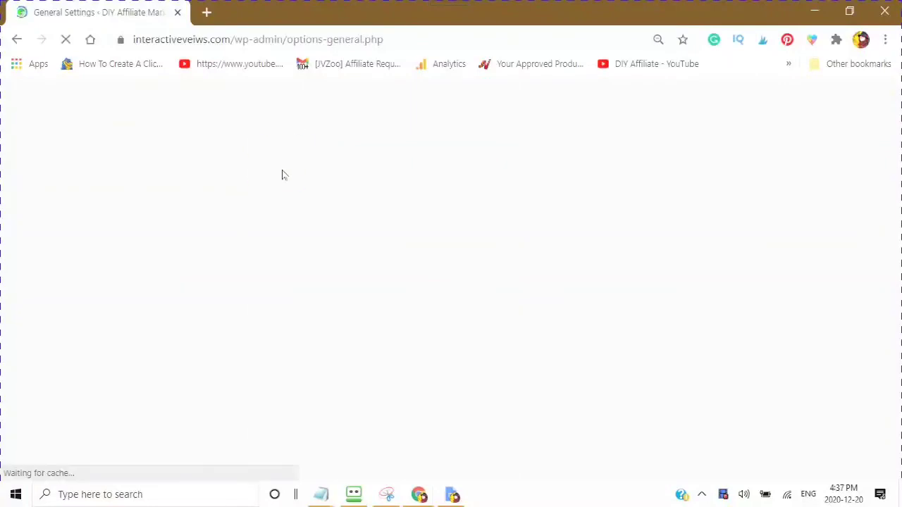
left_click(374, 255)
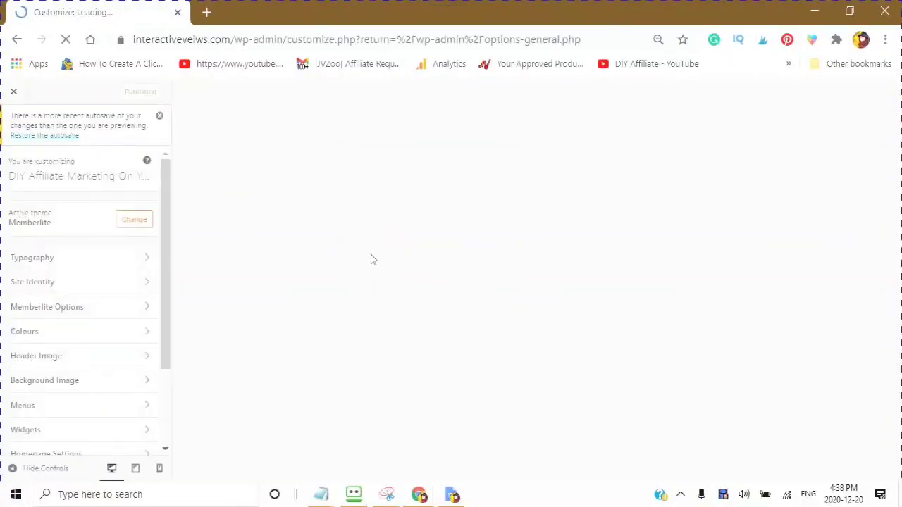
left_click(390, 263)
left_click(41, 141)
left_click(207, 202)
left_click(292, 227)
Switch to the incognito window with the Members page and look over its header links and member directory area
mouse_move(425, 496)
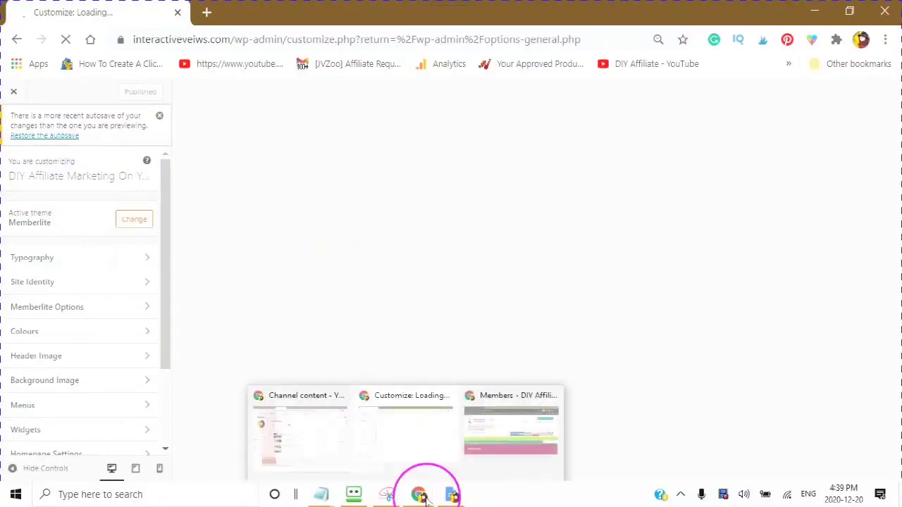
left_click(534, 433)
left_click(404, 273)
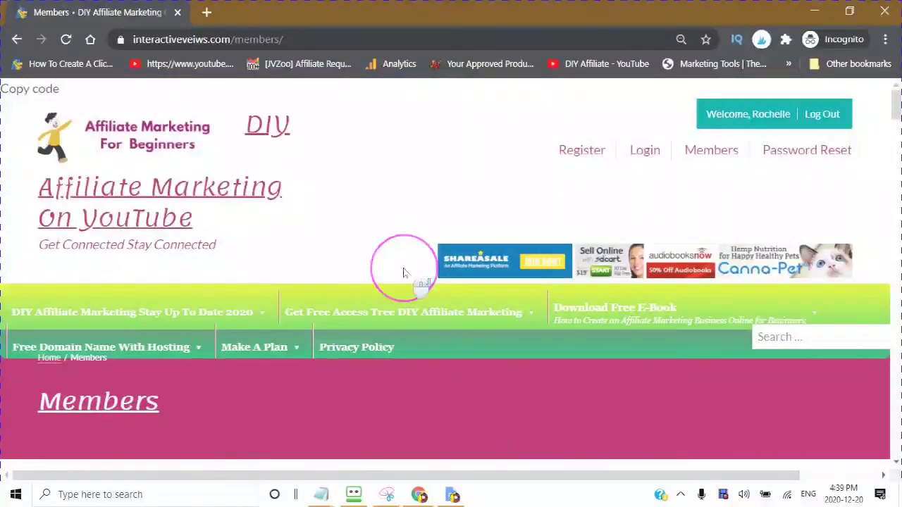
left_click(432, 367)
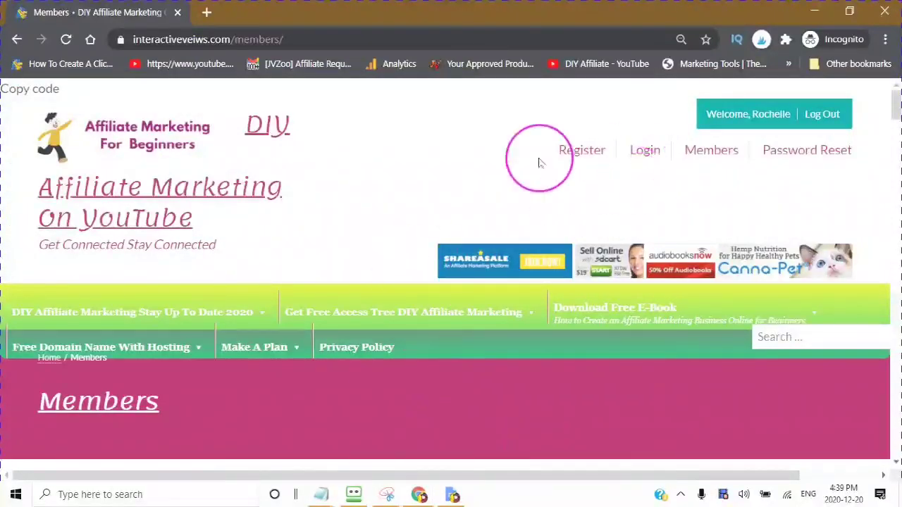
scroll(561, 162, "down", 3)
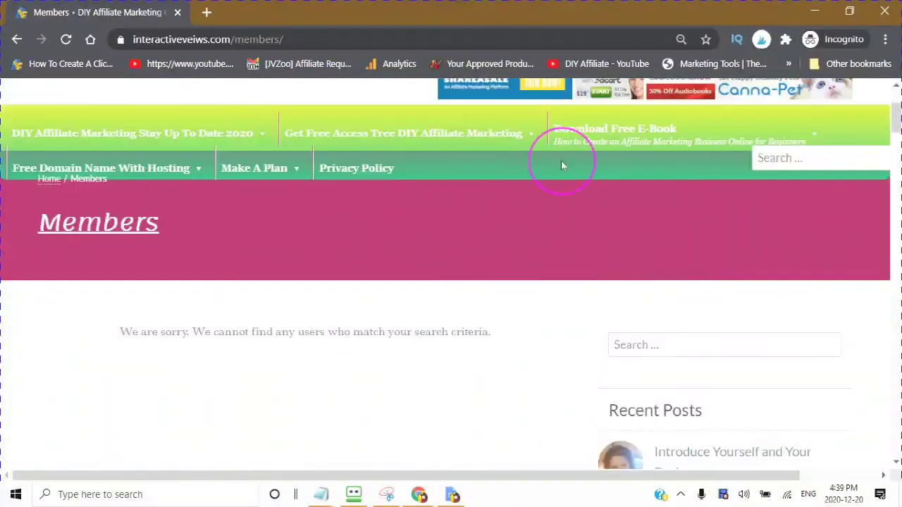
Open the Register page from the site header of the Members page
scroll(387, 247, "up", 1)
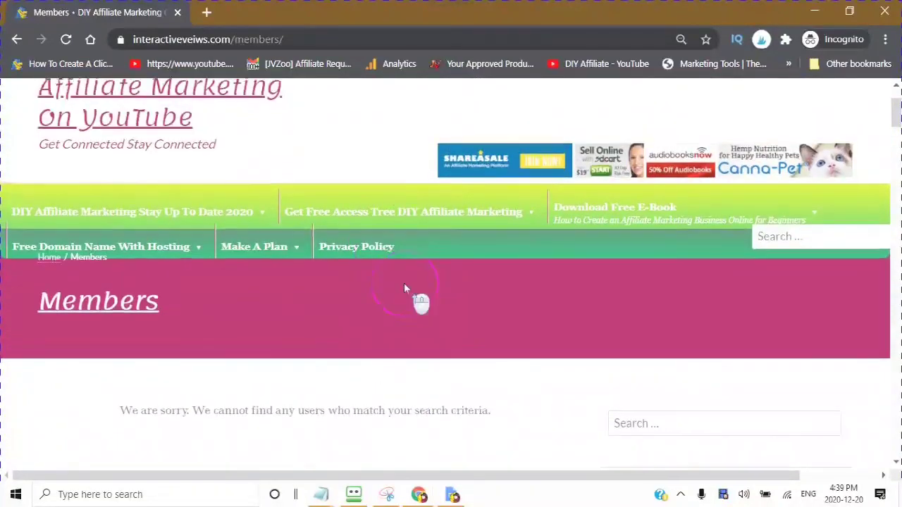
scroll(403, 286, "up", 2)
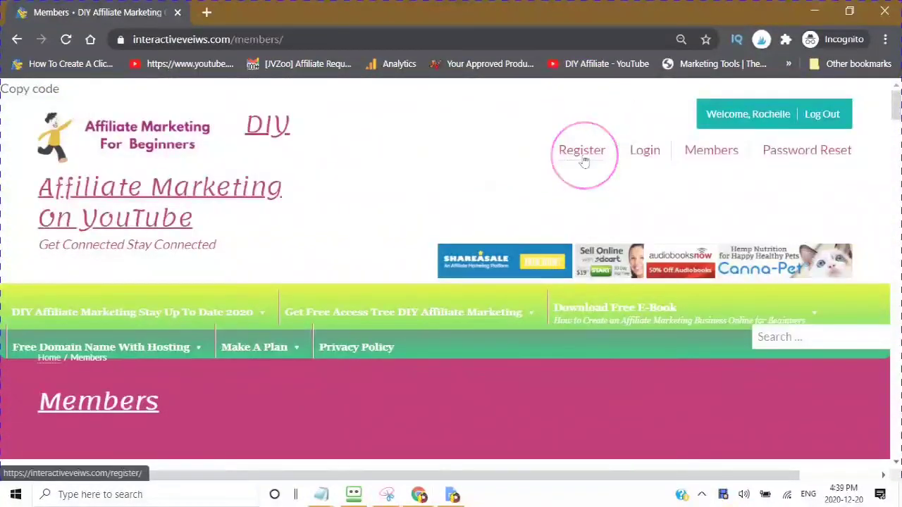
left_click(582, 160)
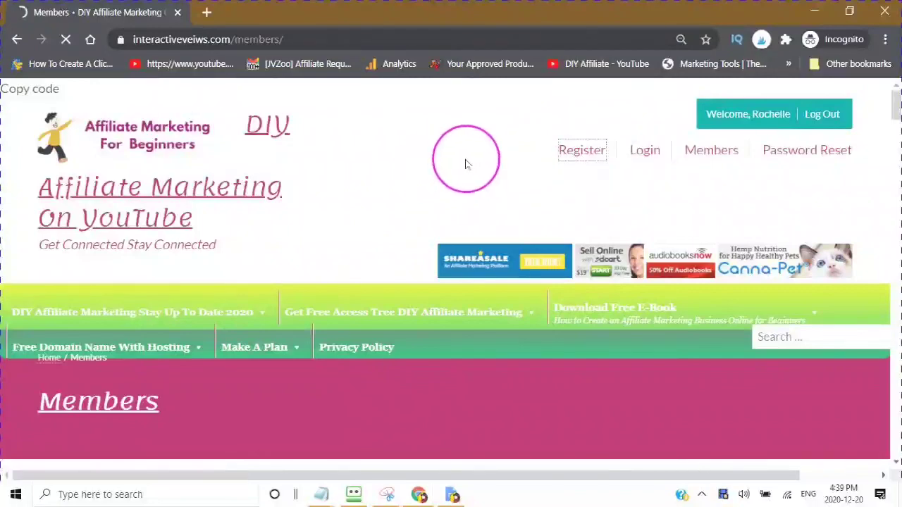
scroll(465, 174, "down", 3)
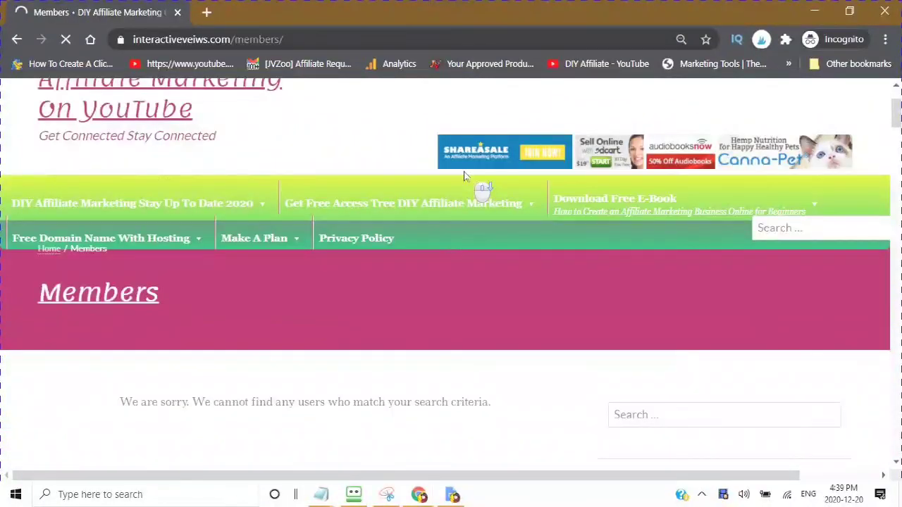
scroll(463, 182, "up", 2)
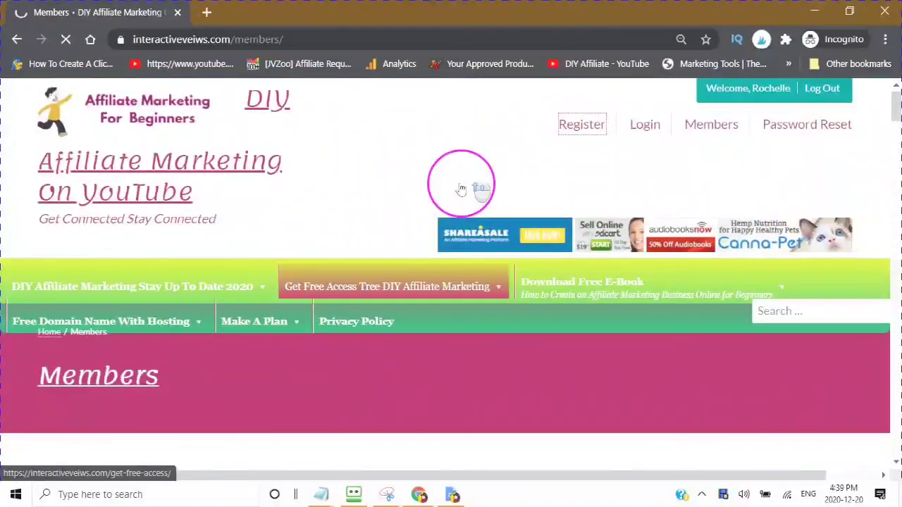
scroll(462, 194, "up", 1)
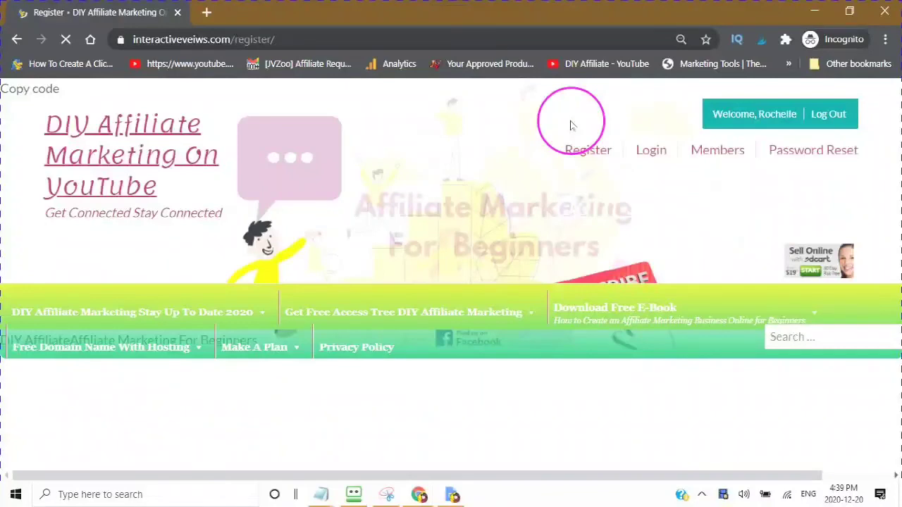
Examine the Register page's content and the welcome and account links in the site header
scroll(539, 200, "down", 4)
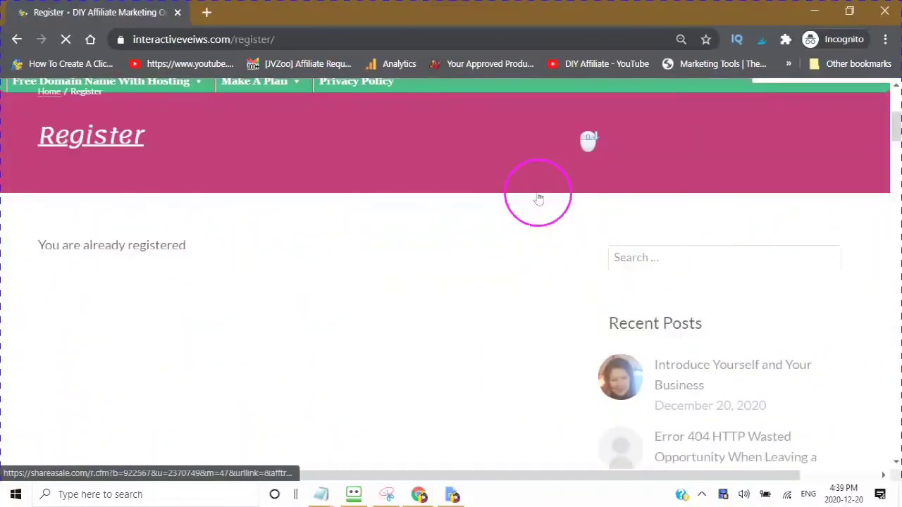
scroll(539, 199, "up", 2)
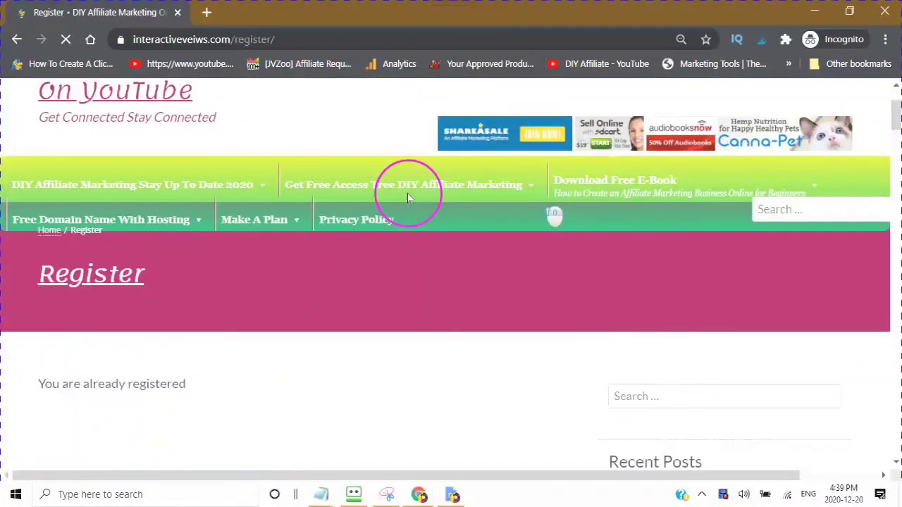
scroll(407, 197, "up", 2)
mouse_move(737, 159)
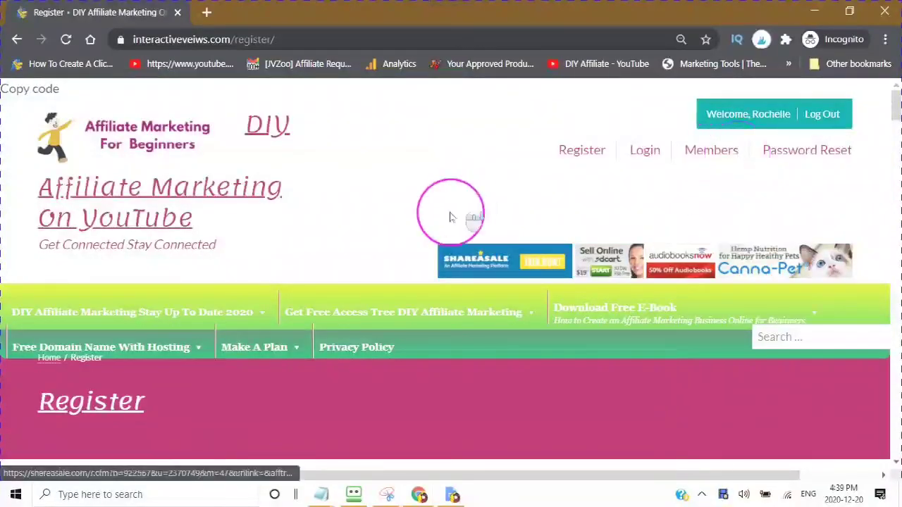
scroll(447, 216, "down", 2)
scroll(463, 317, "down", 2)
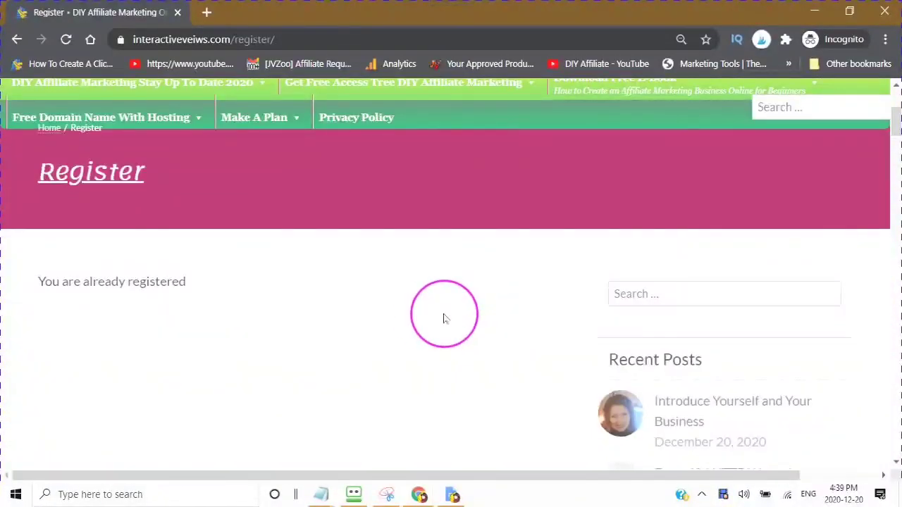
scroll(423, 314, "up", 3)
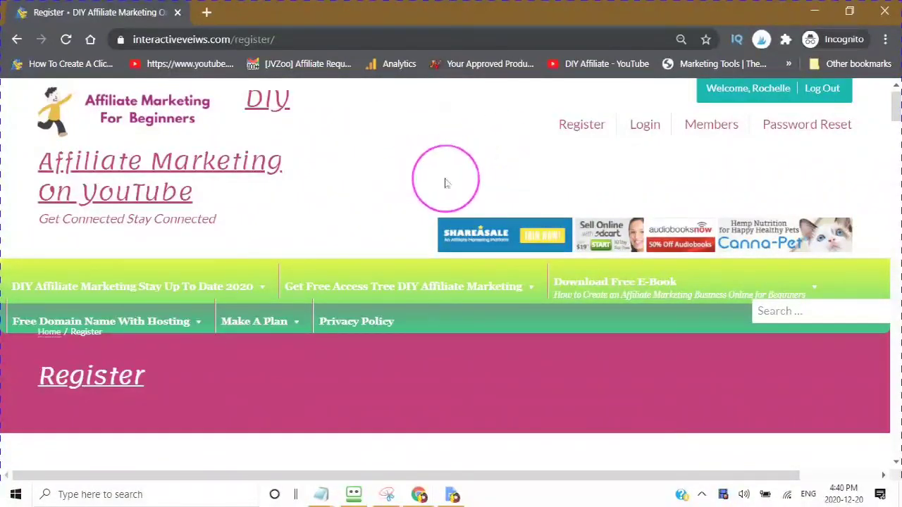
scroll(402, 187, "down", 2)
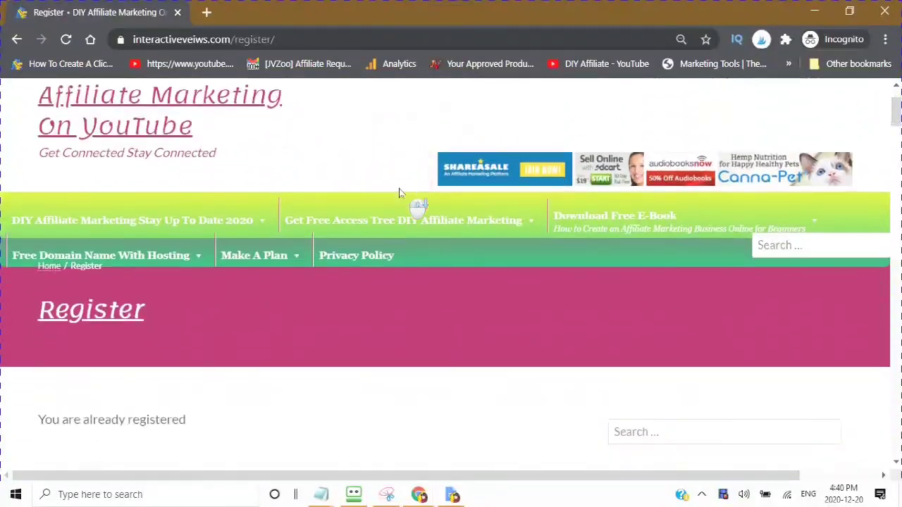
scroll(400, 194, "up", 3)
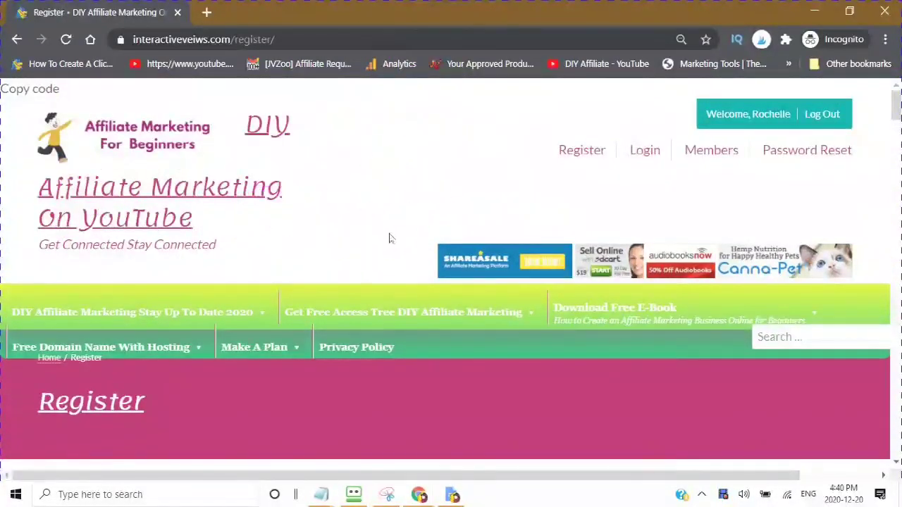
scroll(387, 237, "down", 2)
scroll(387, 236, "up", 3)
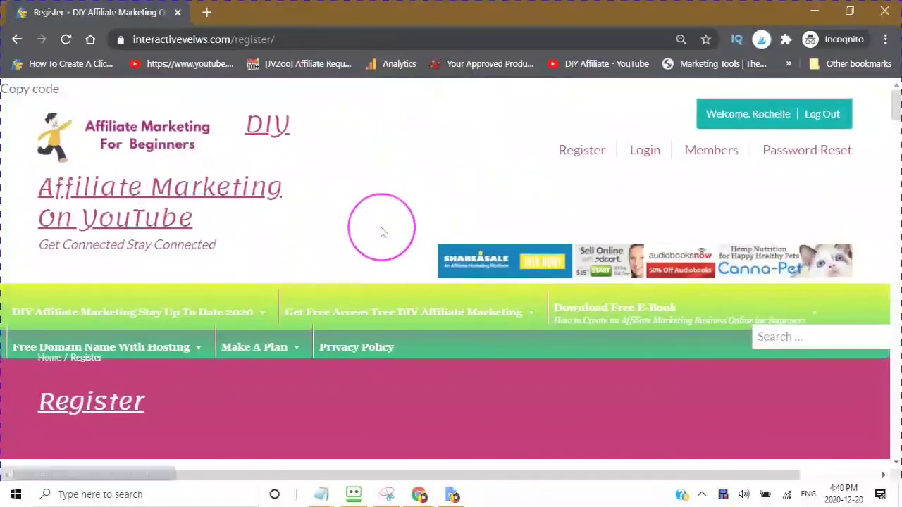
scroll(387, 232, "down", 2)
scroll(388, 235, "up", 1)
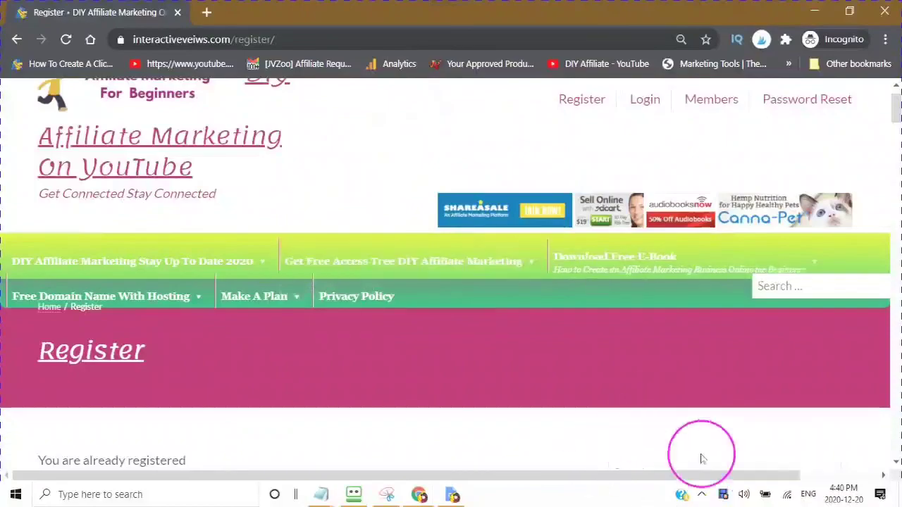
left_click(721, 491)
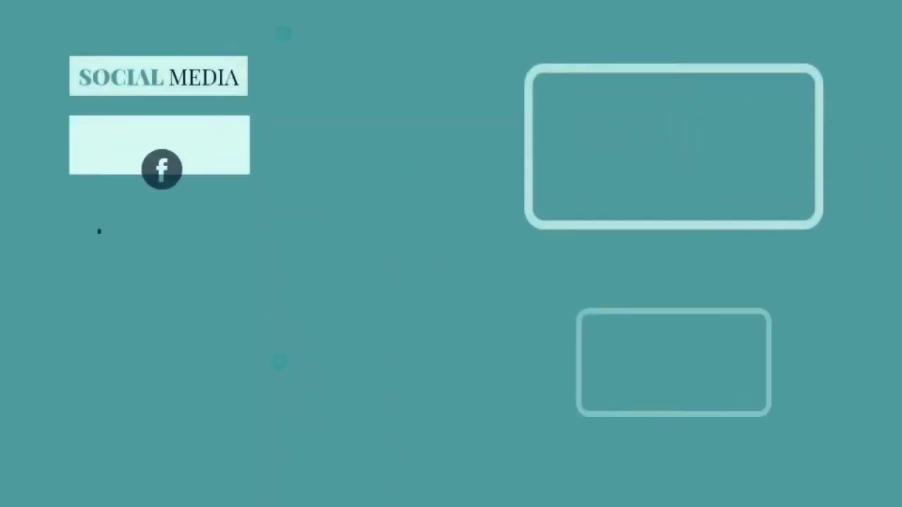